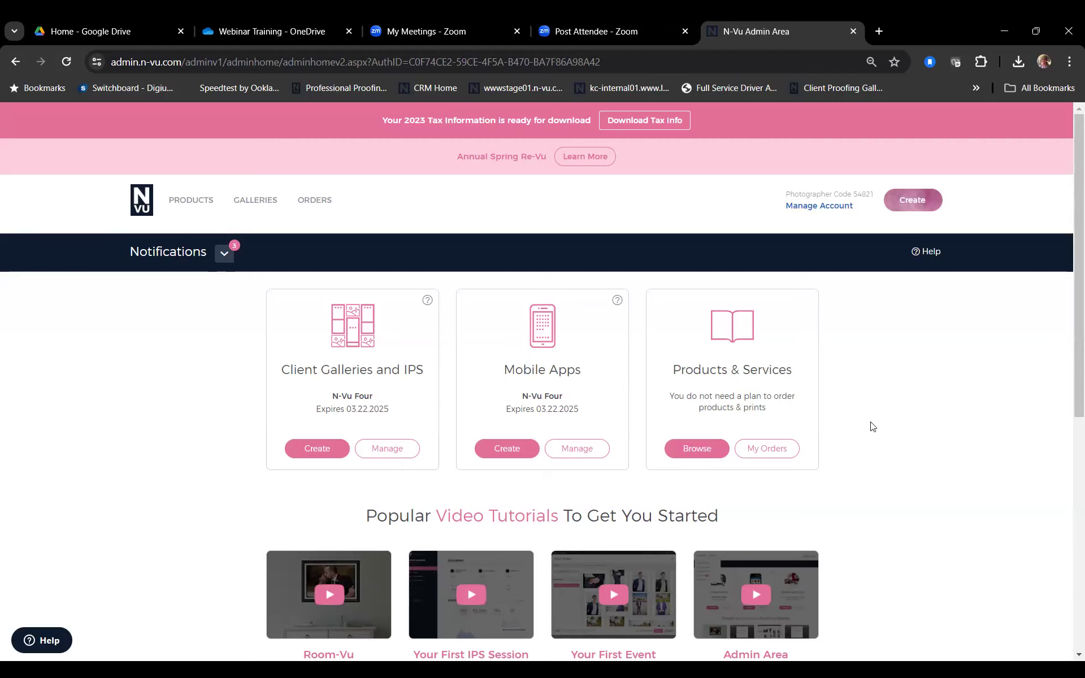
Step: Check the Manage Account options on the admin home page, then bring up the GALLERIES menu
scroll(910, 337, down, 1)
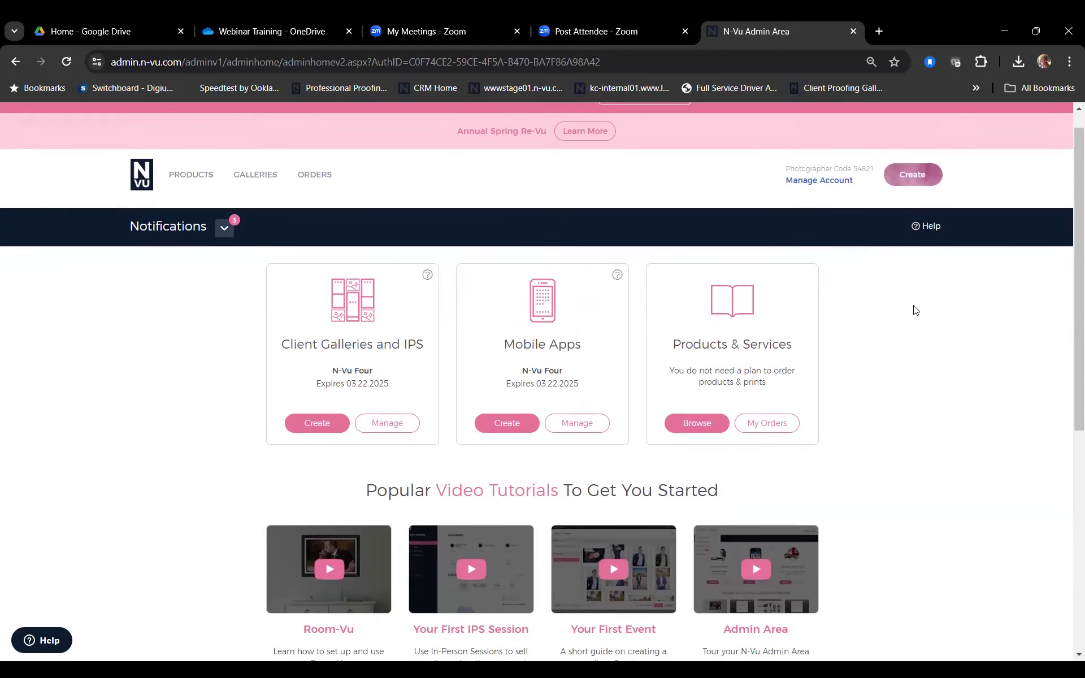
click(806, 182)
mouse_move(255, 175)
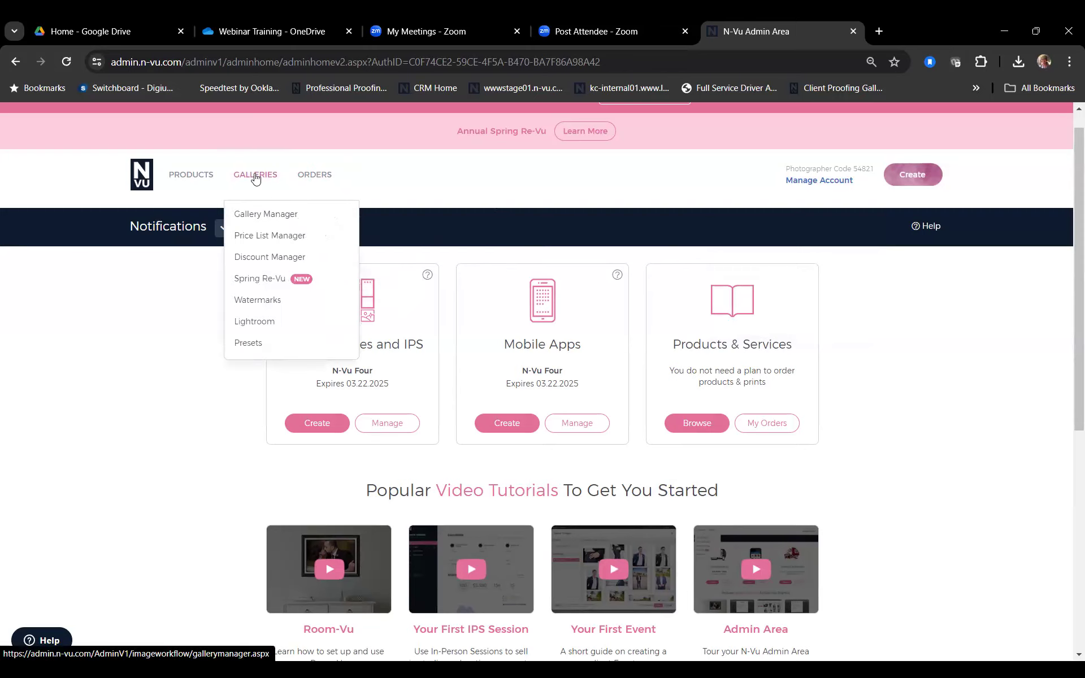
Step: Open Gallery Manager and filter it to the FAMILY collection's three galleries
click(255, 213)
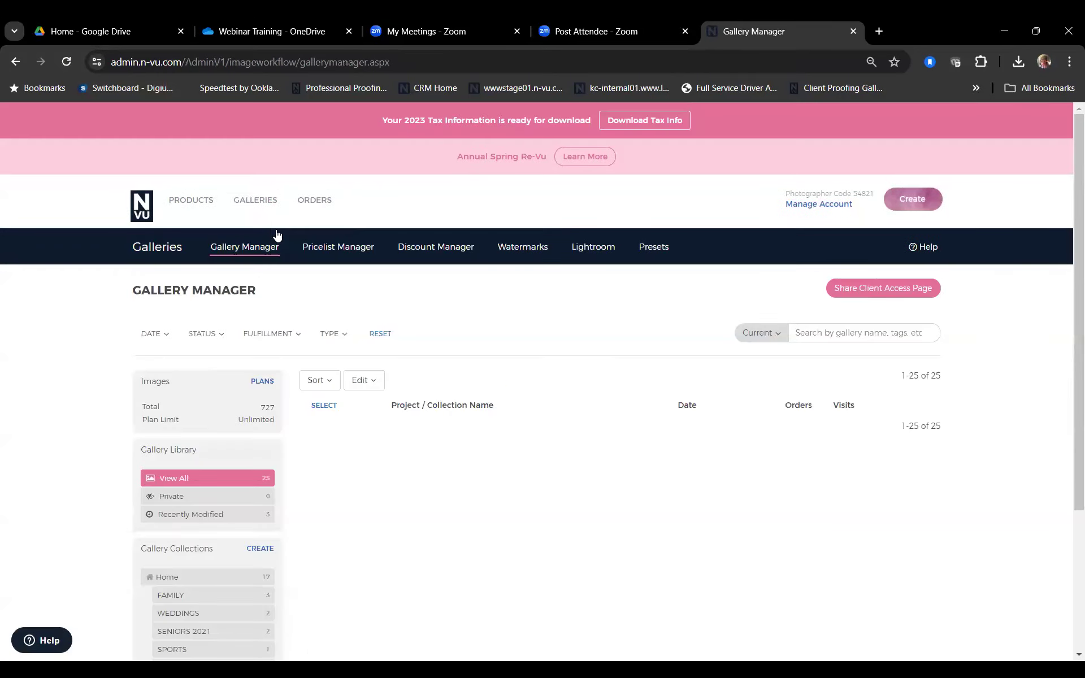
scroll(459, 378, down, 3)
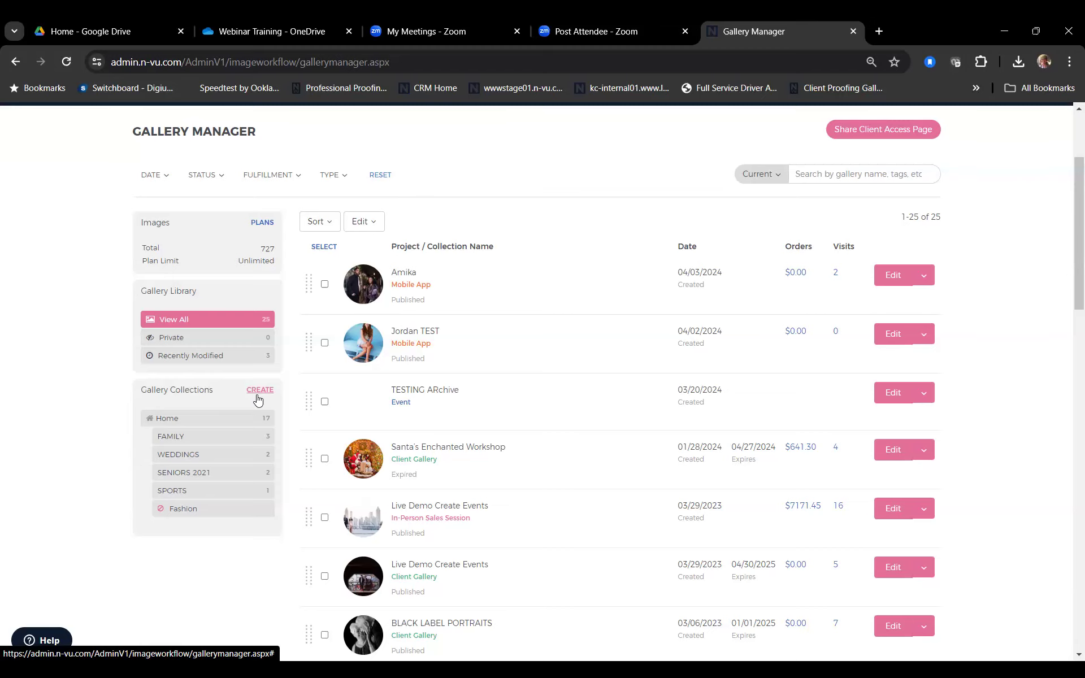
click(226, 440)
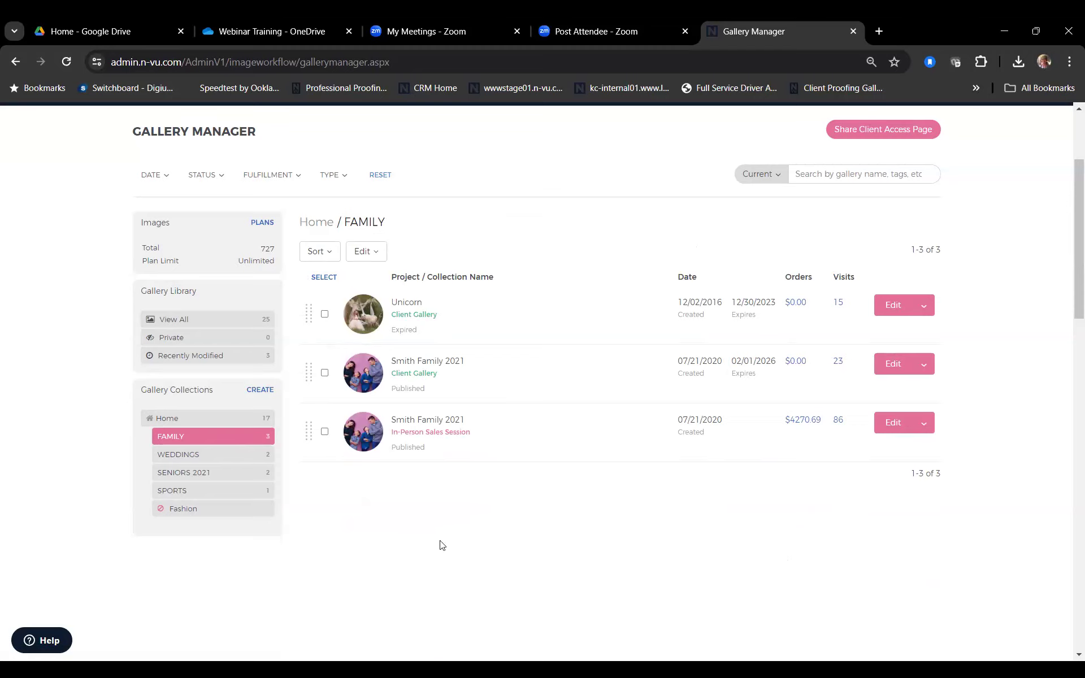
scroll(443, 547, up, 1)
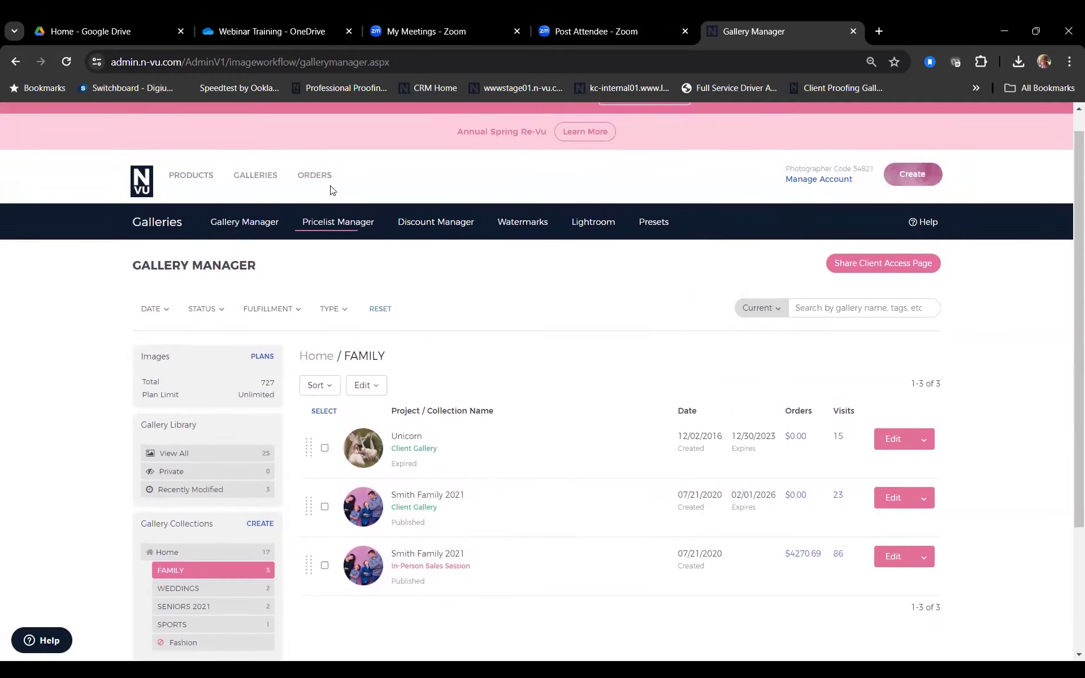
Step: From the admin home page, create a new In-Person Sales Session event
click(148, 180)
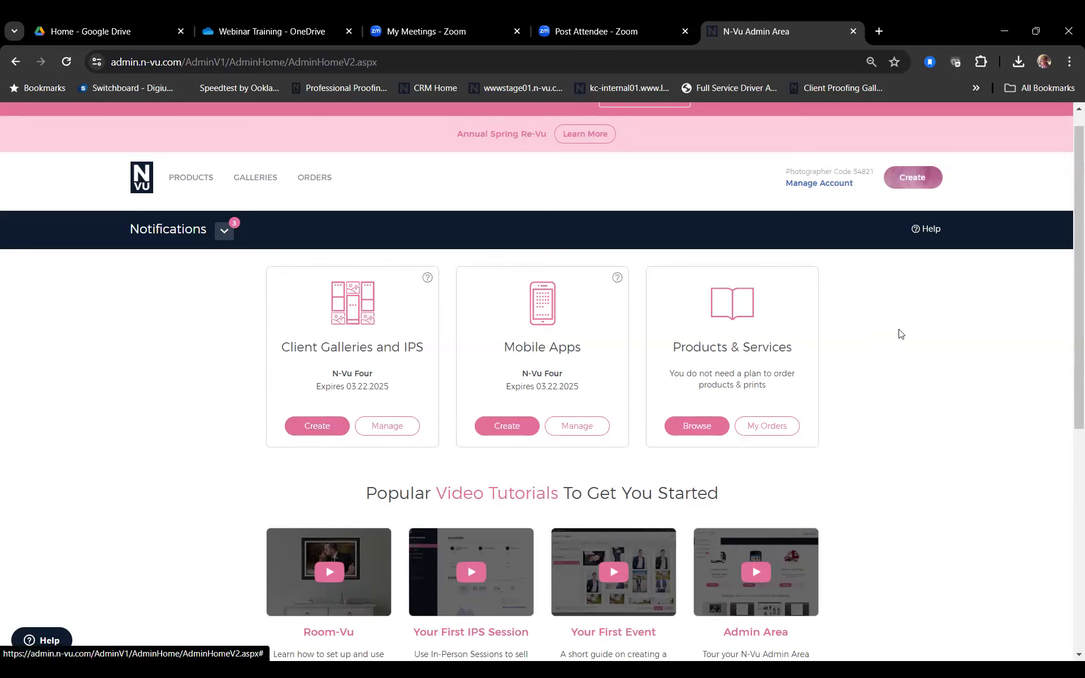
click(916, 180)
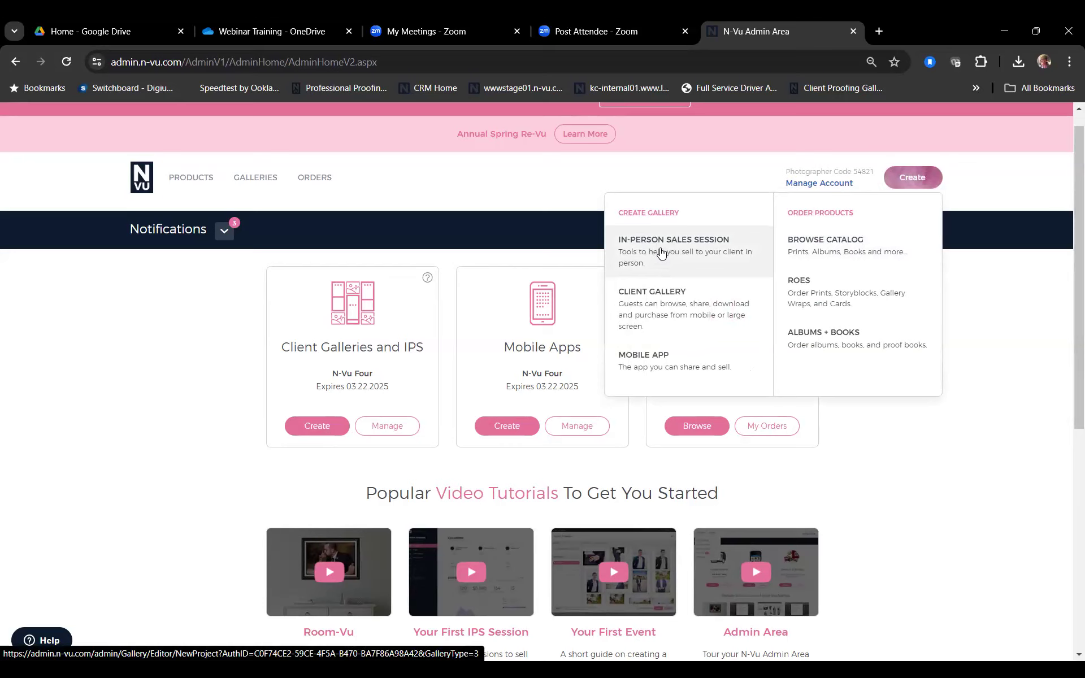
click(663, 251)
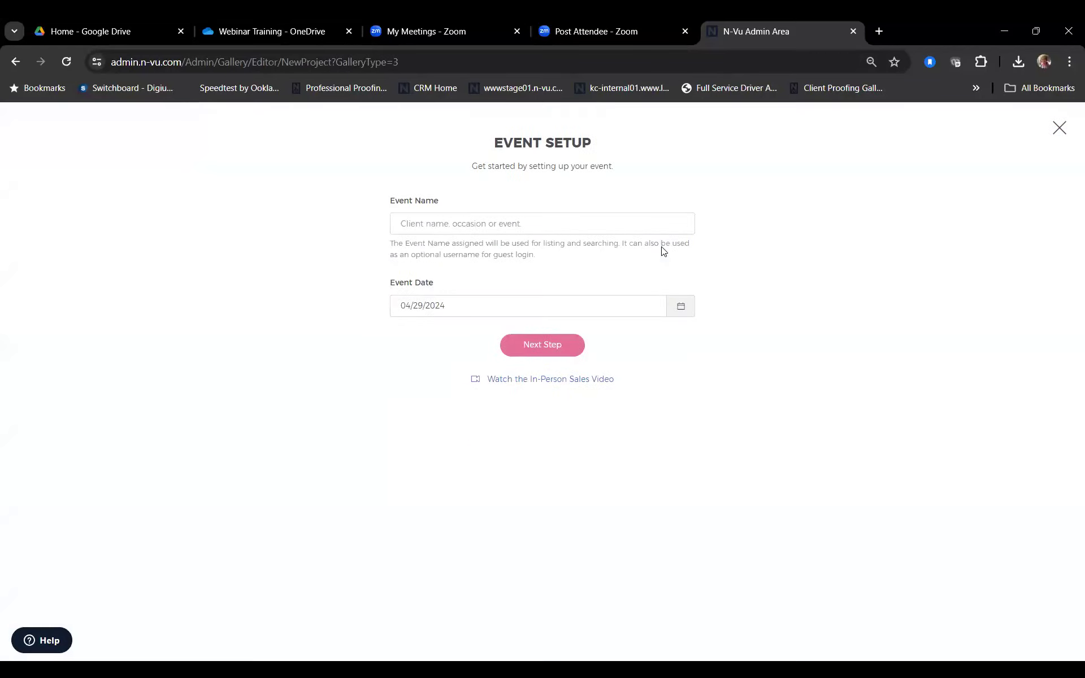
Step: Name the event 'Getting Started With N-Vu'
click(435, 225)
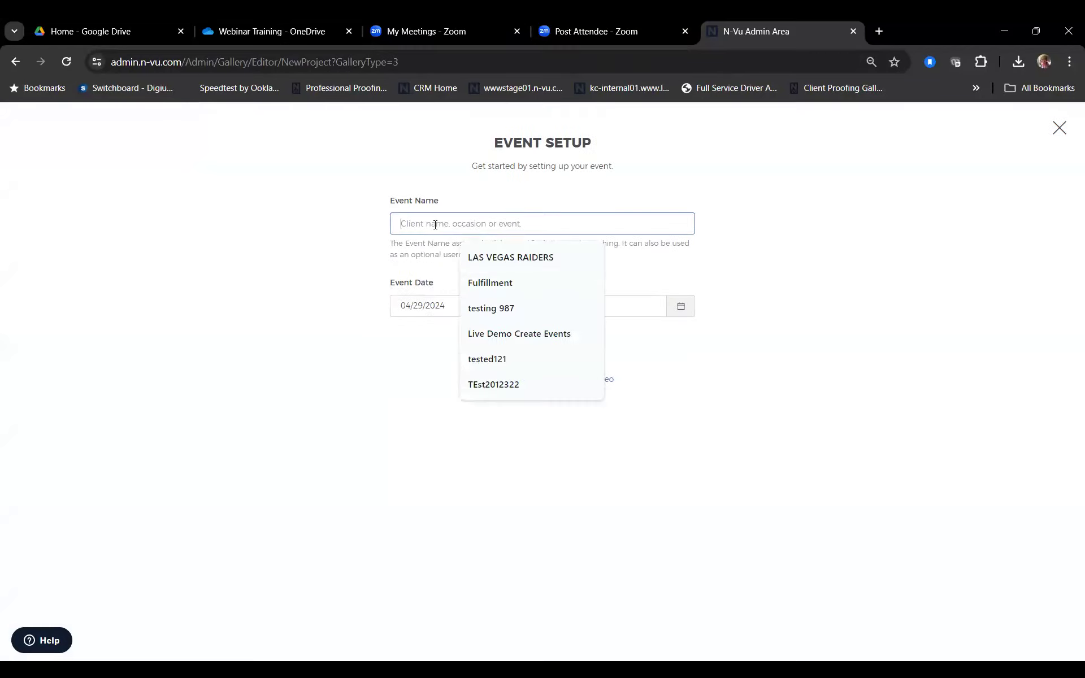
text(gril)
key(BackSpace)
key(BackSpace)
key(BackSpace)
key(BackSpace)
text(Ge)
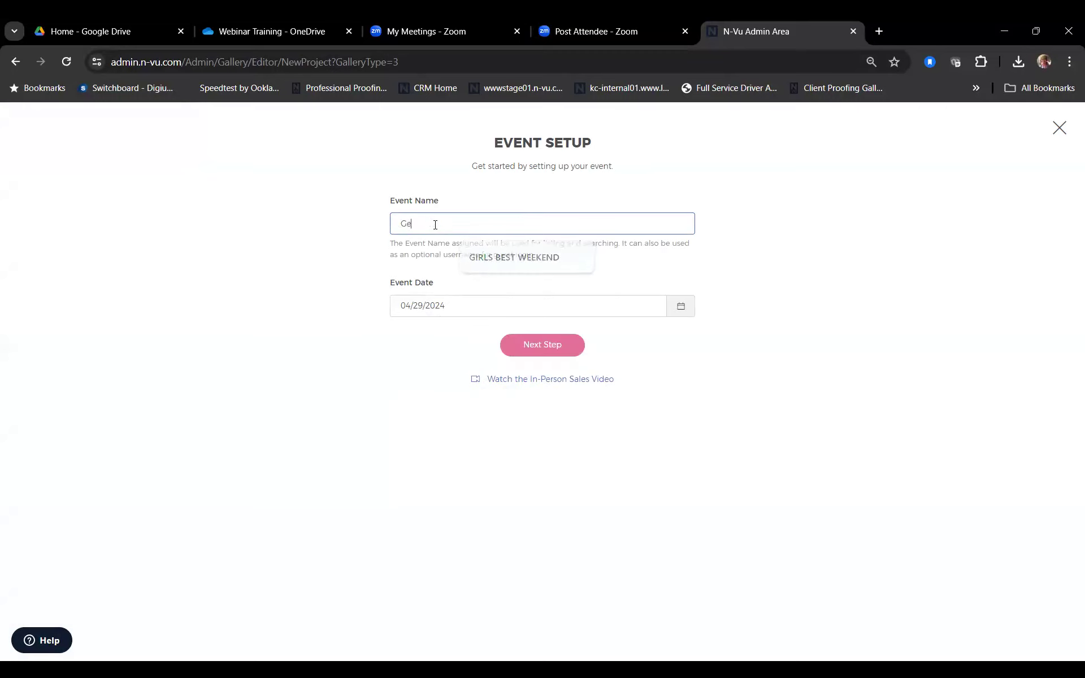
text(tting Sta)
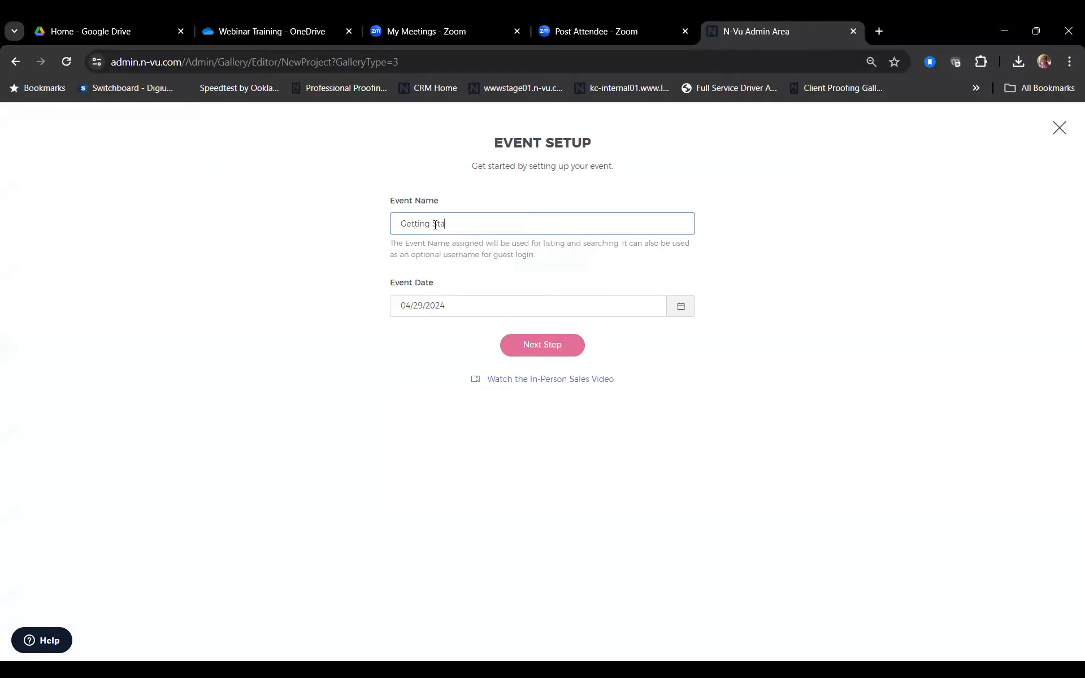
text(rted With N-Vu)
Step: Set the event date to 05/03/2024 and continue to the next step
click(683, 308)
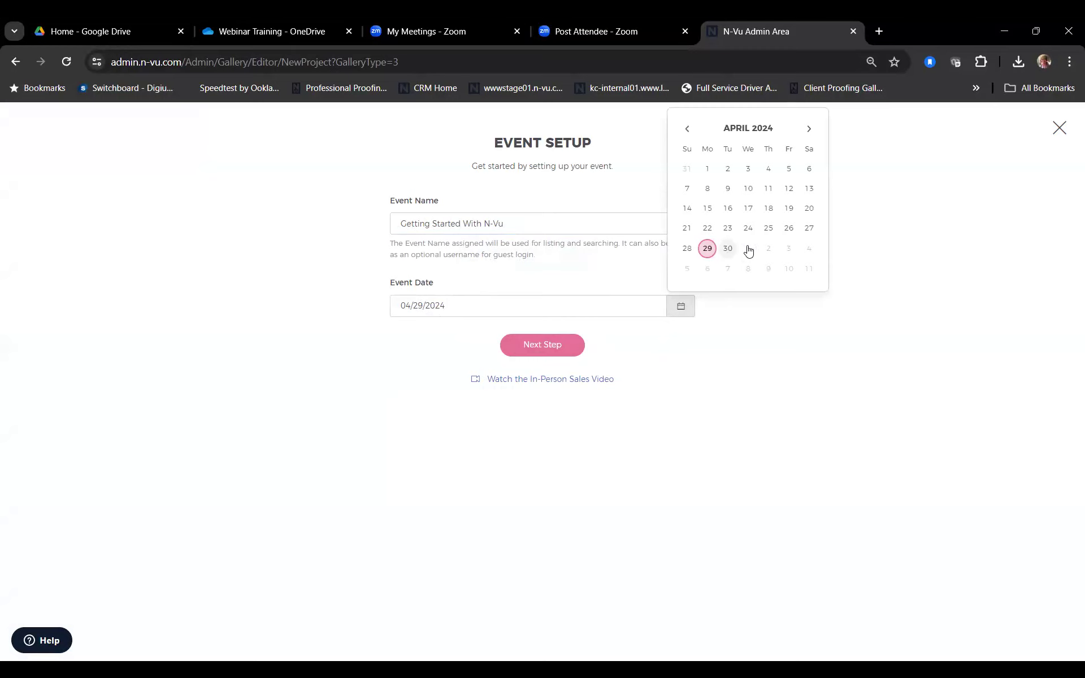
click(789, 250)
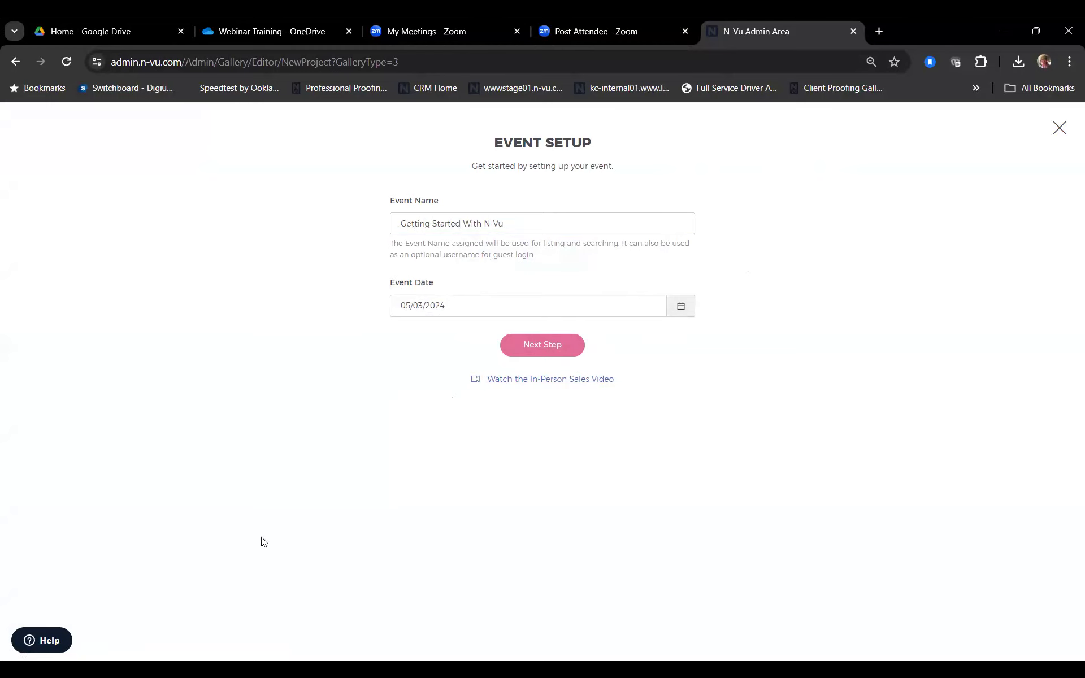
click(534, 344)
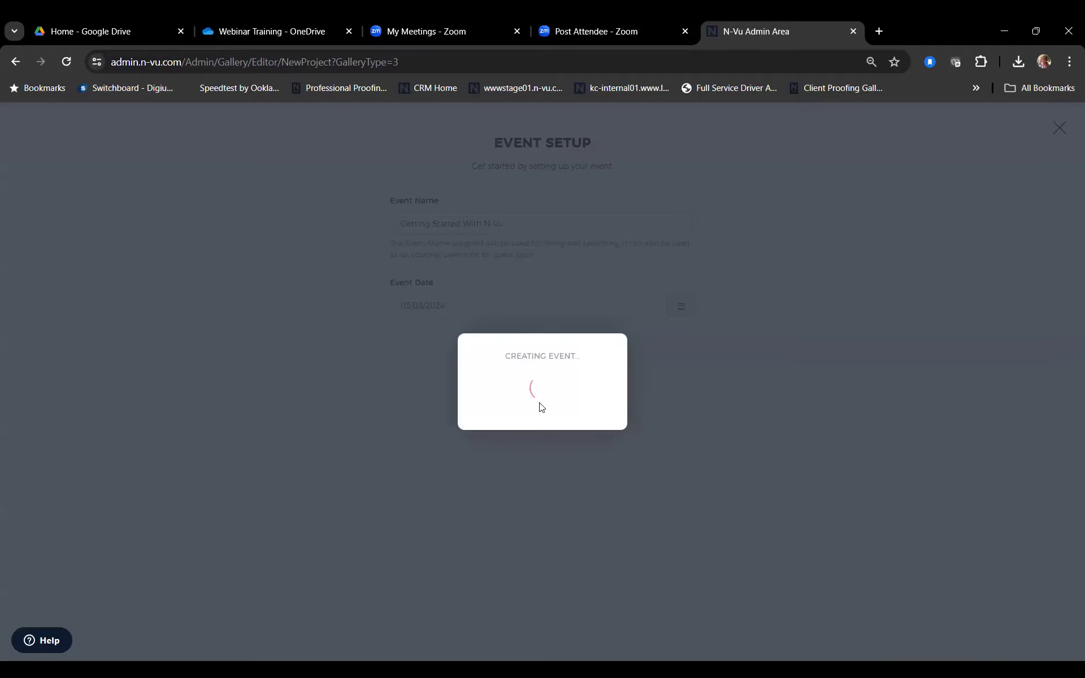
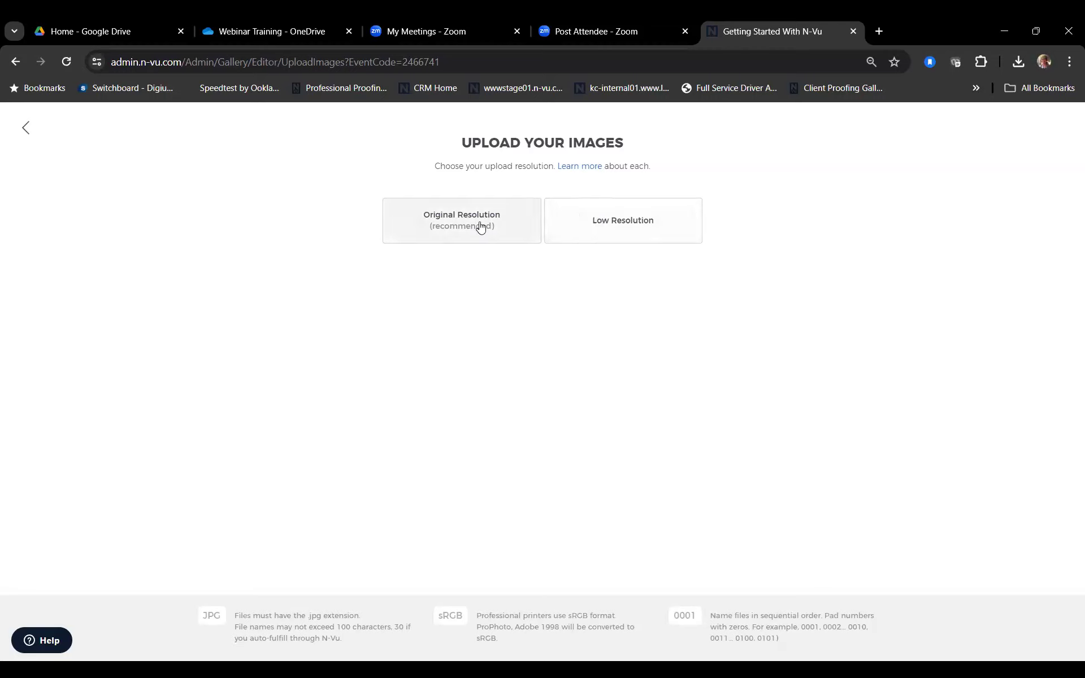
click(576, 232)
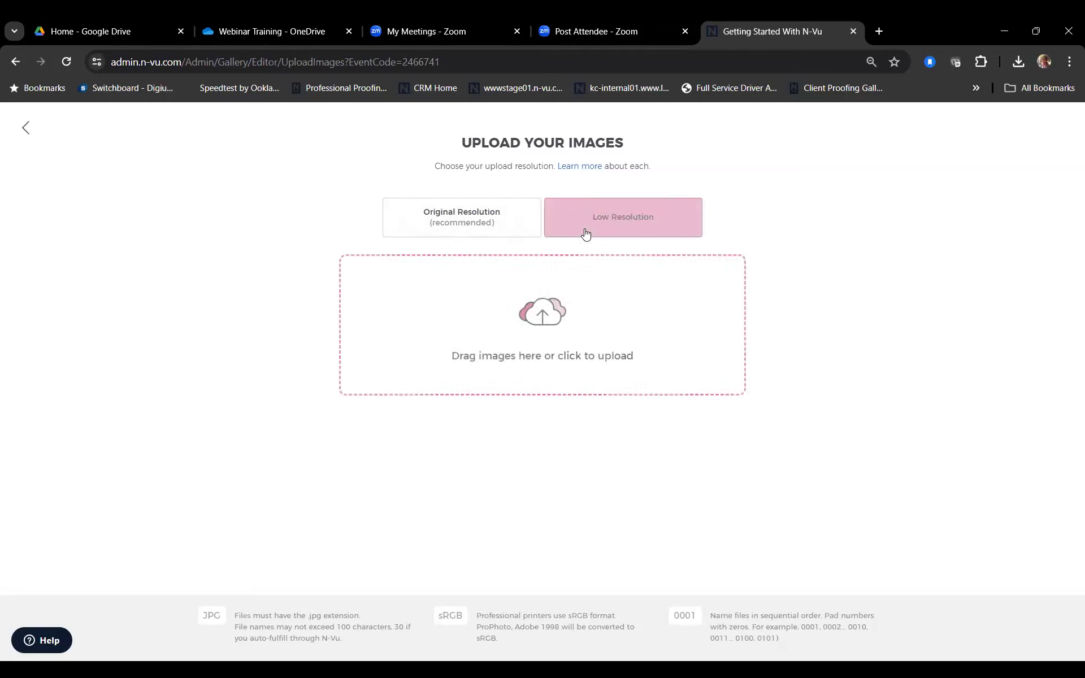
click(536, 297)
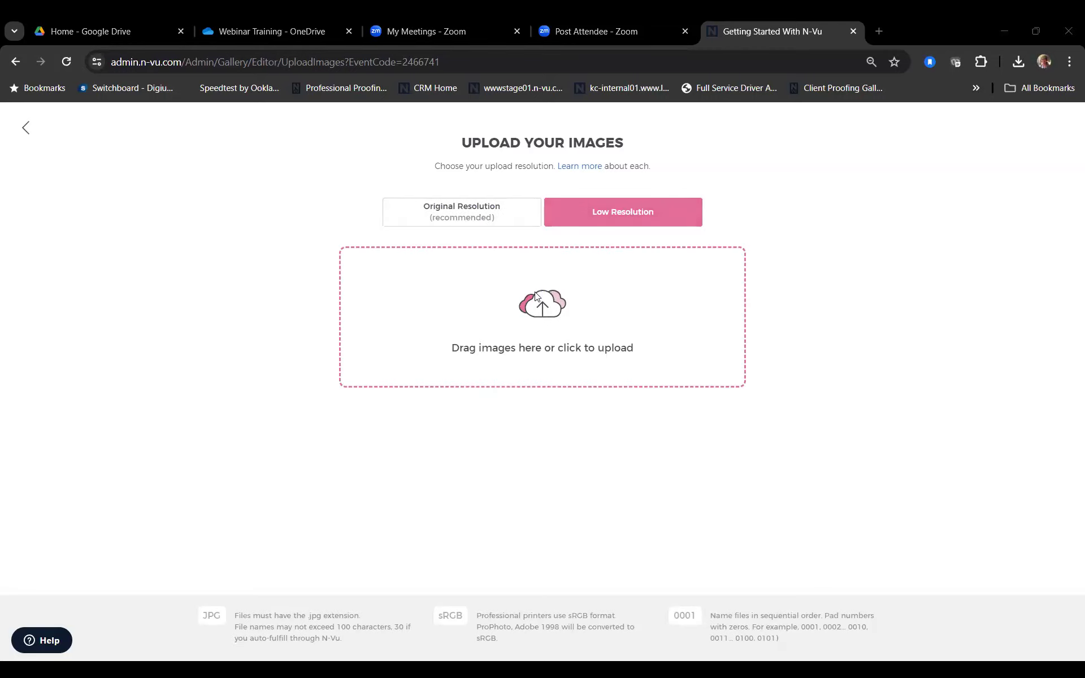
double_click(234, 145)
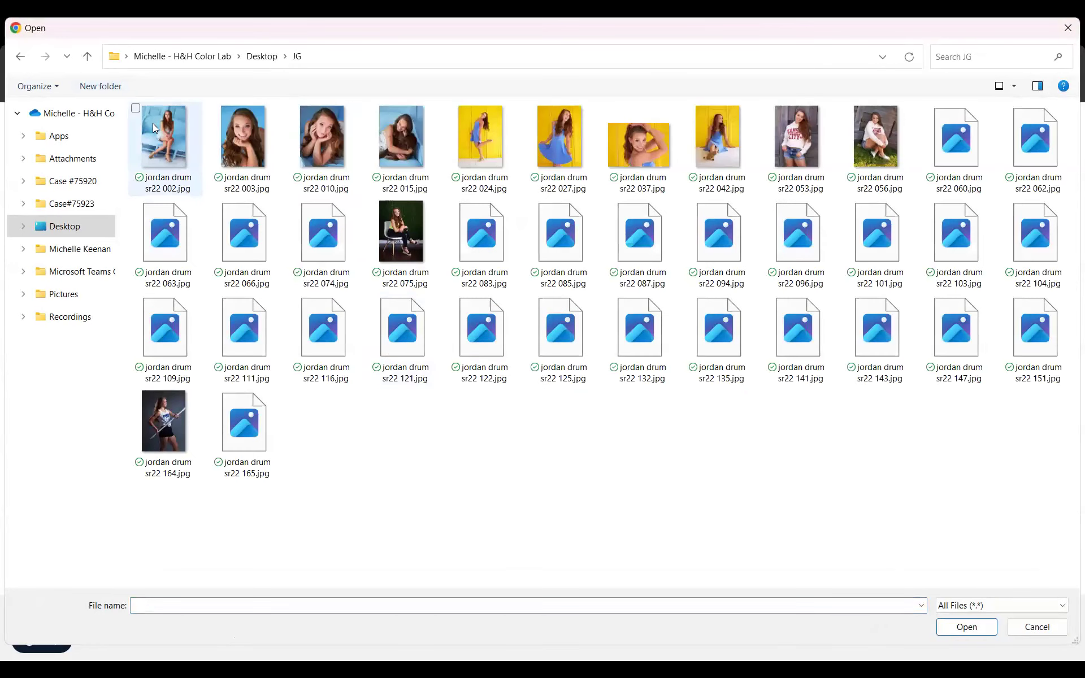
click(160, 139)
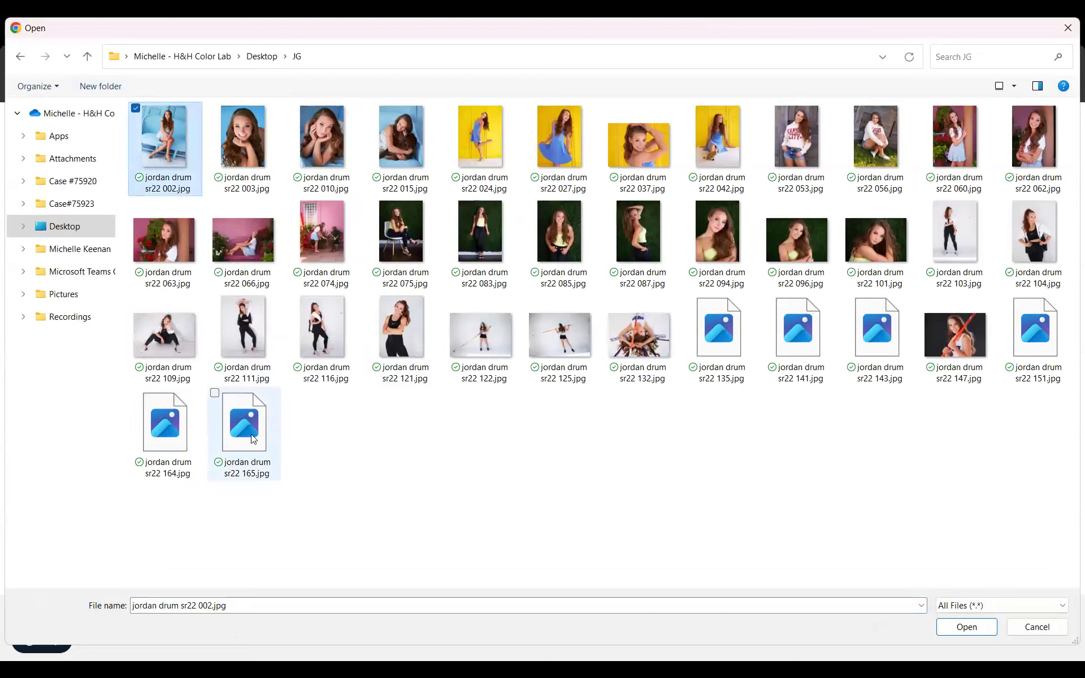
shift+click(244, 434)
click(966, 628)
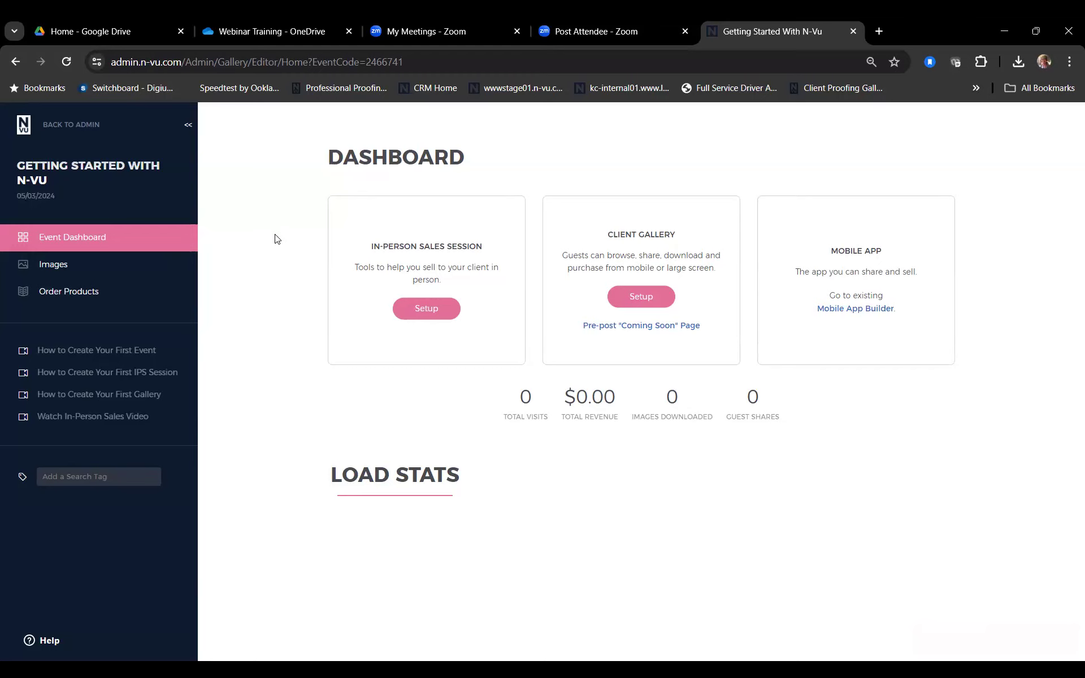
Step: Open the event's Images gallery to view the 38 uploaded photos
click(63, 272)
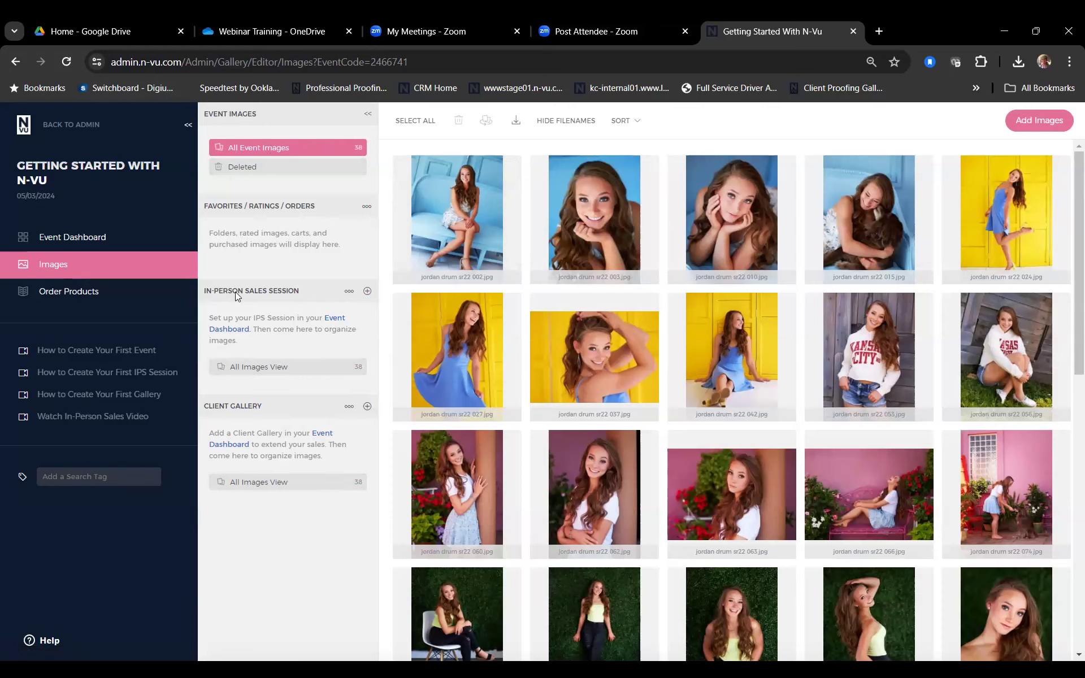
Step: Create an In-Person Sales Session category named 'Blue Background', replacing 'Getting Ready', and save it
click(367, 291)
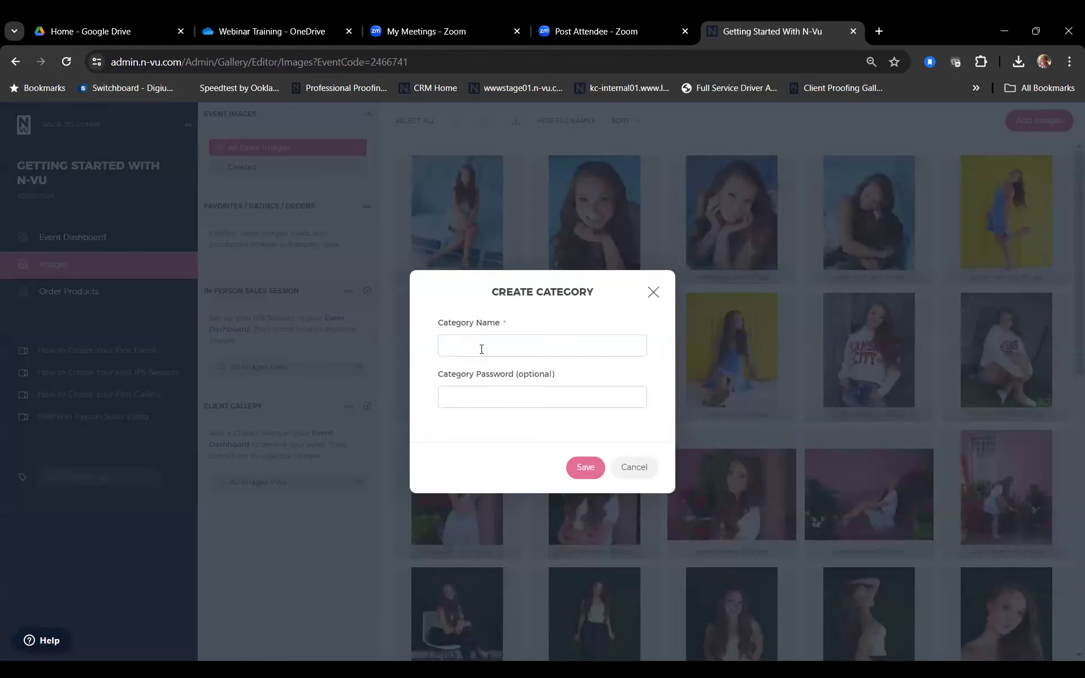
click(481, 349)
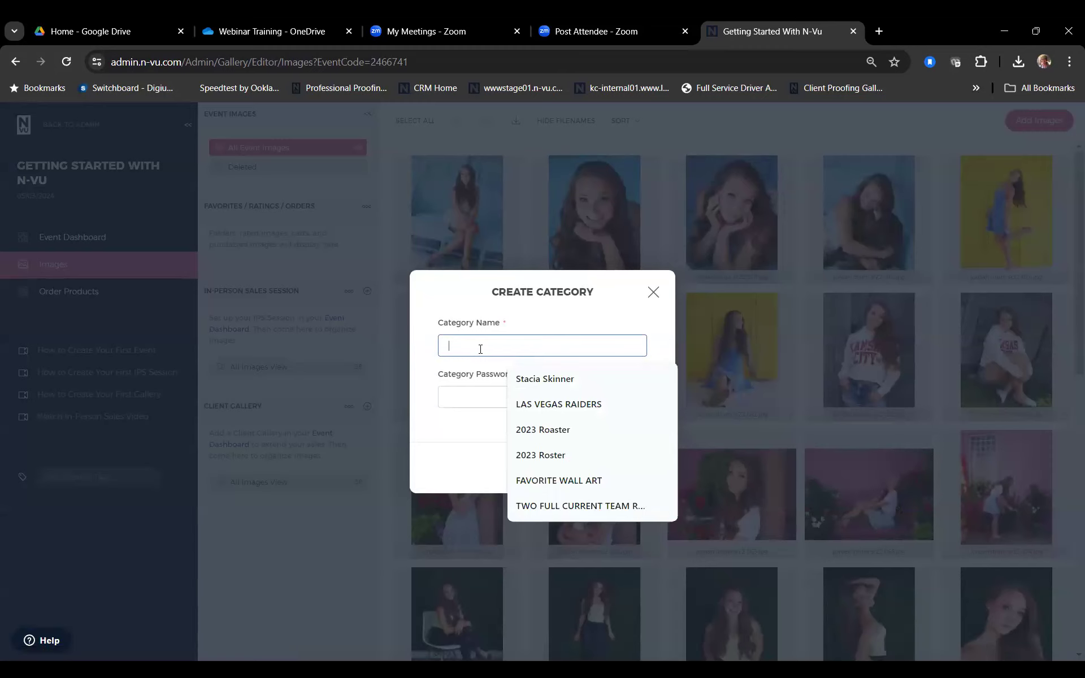
text(Getting)
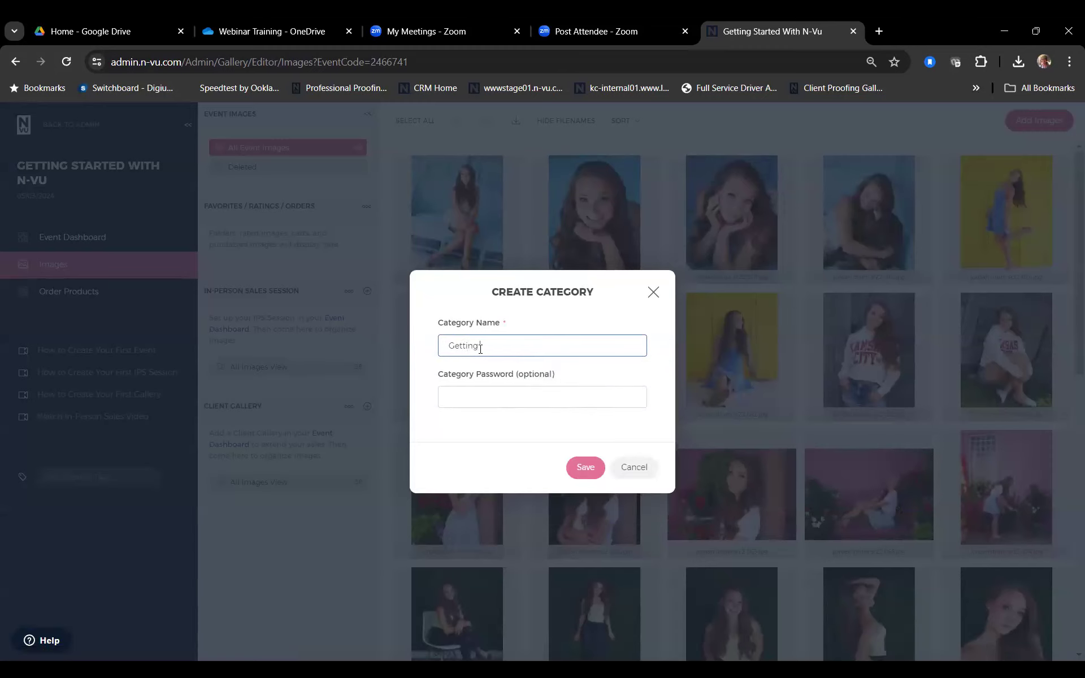
text( Ready)
drag(521, 340, 392, 347)
text(Blue Background)
click(587, 468)
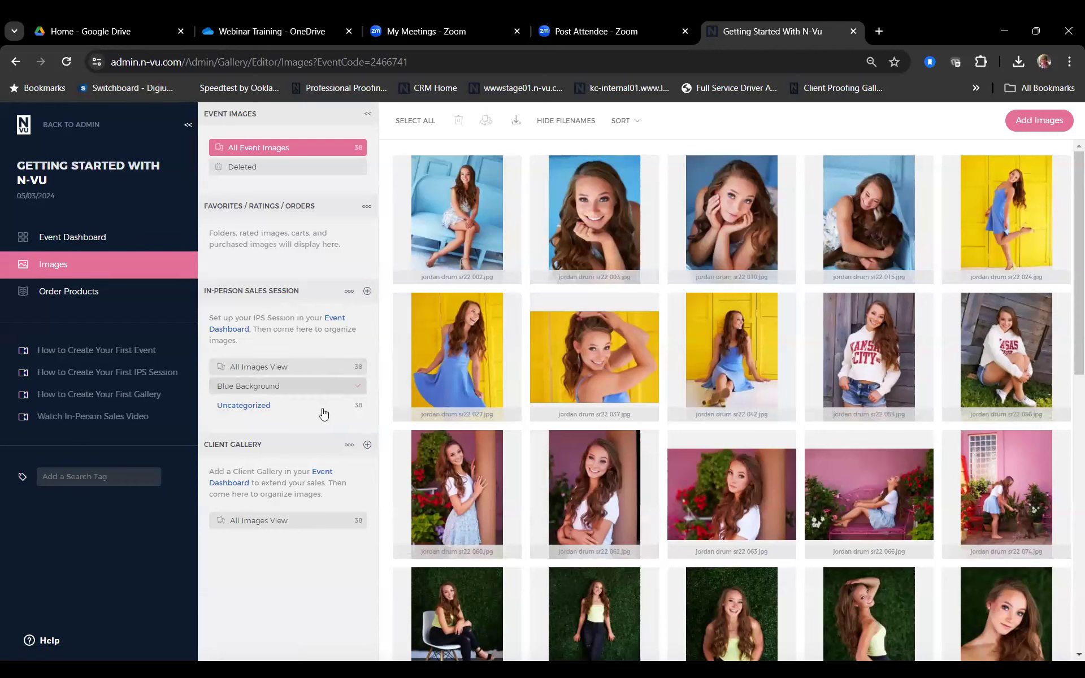
mouse_move(334, 417)
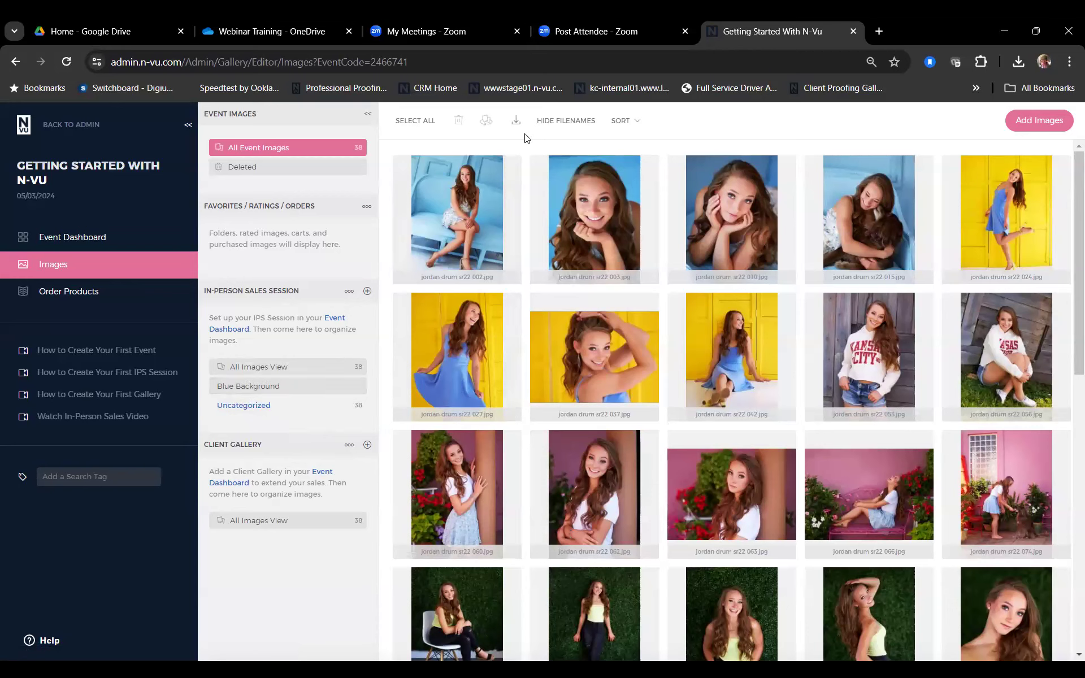
click(632, 122)
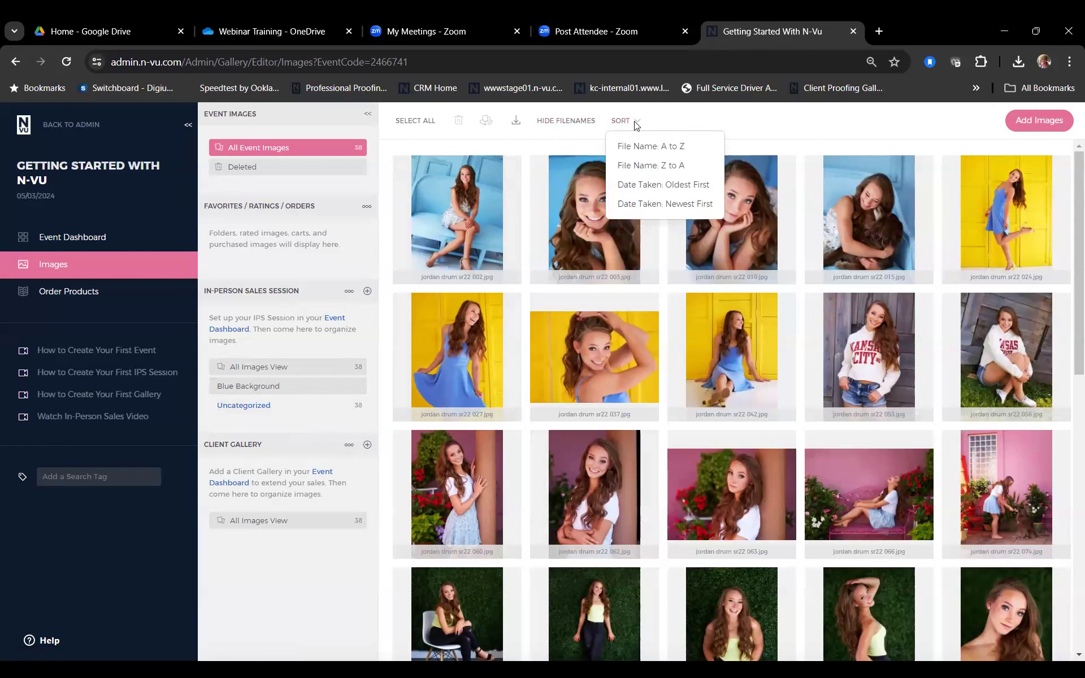
click(576, 249)
drag(576, 249, 551, 181)
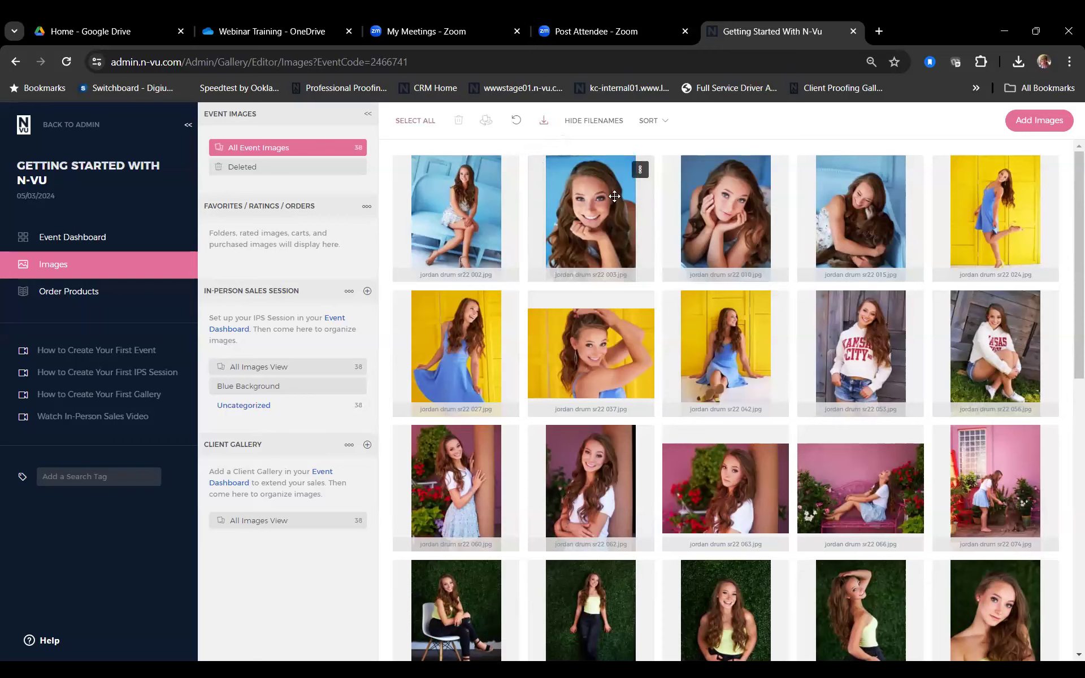
click(576, 213)
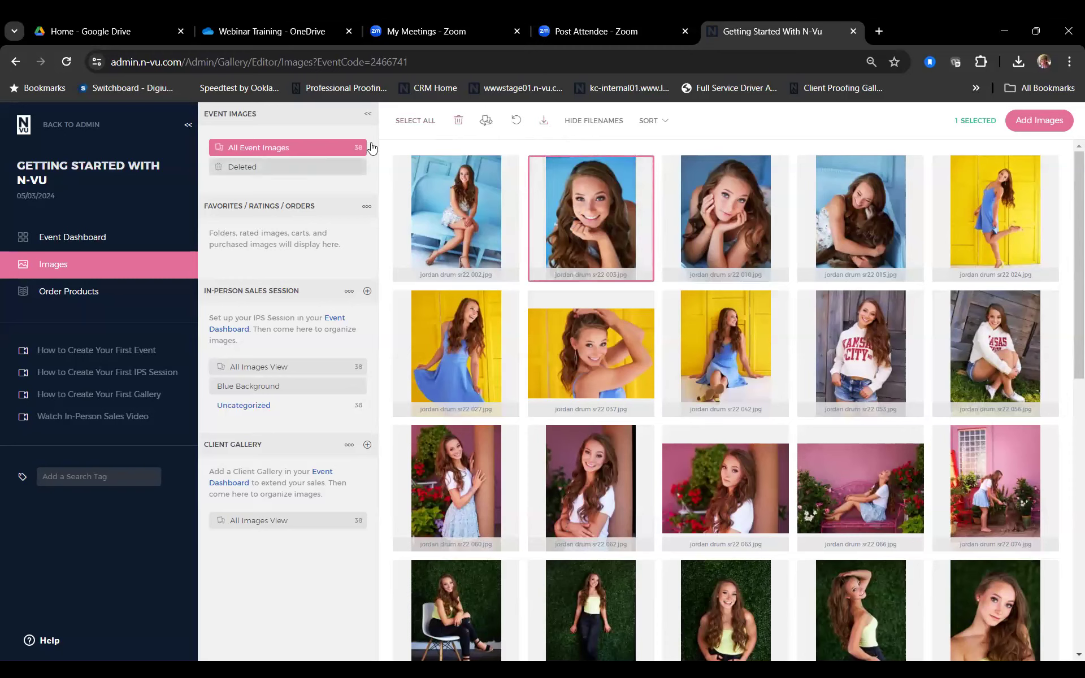
click(459, 122)
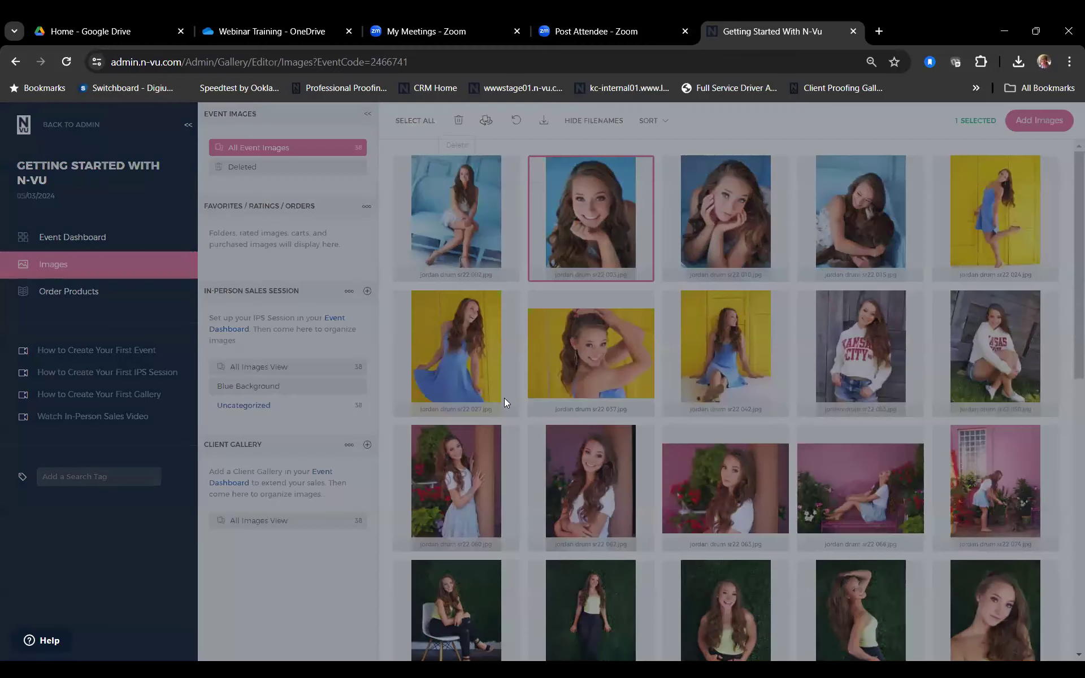
click(526, 403)
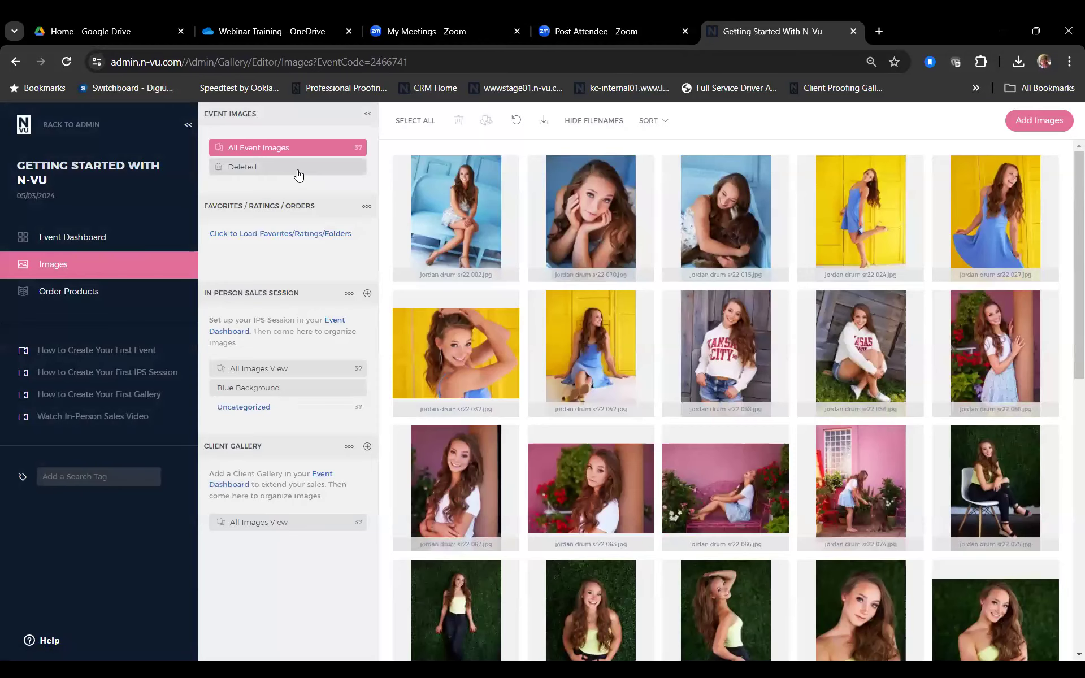
Step: Restore the deleted 003 photo from Deleted back into All Event Images
click(303, 170)
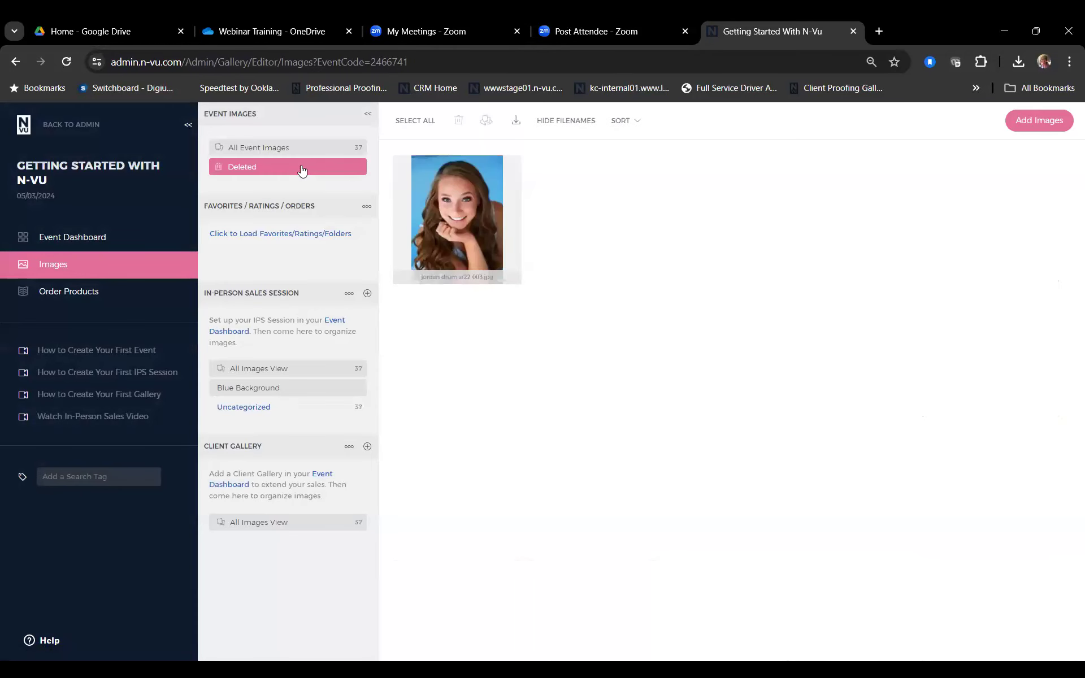
click(447, 209)
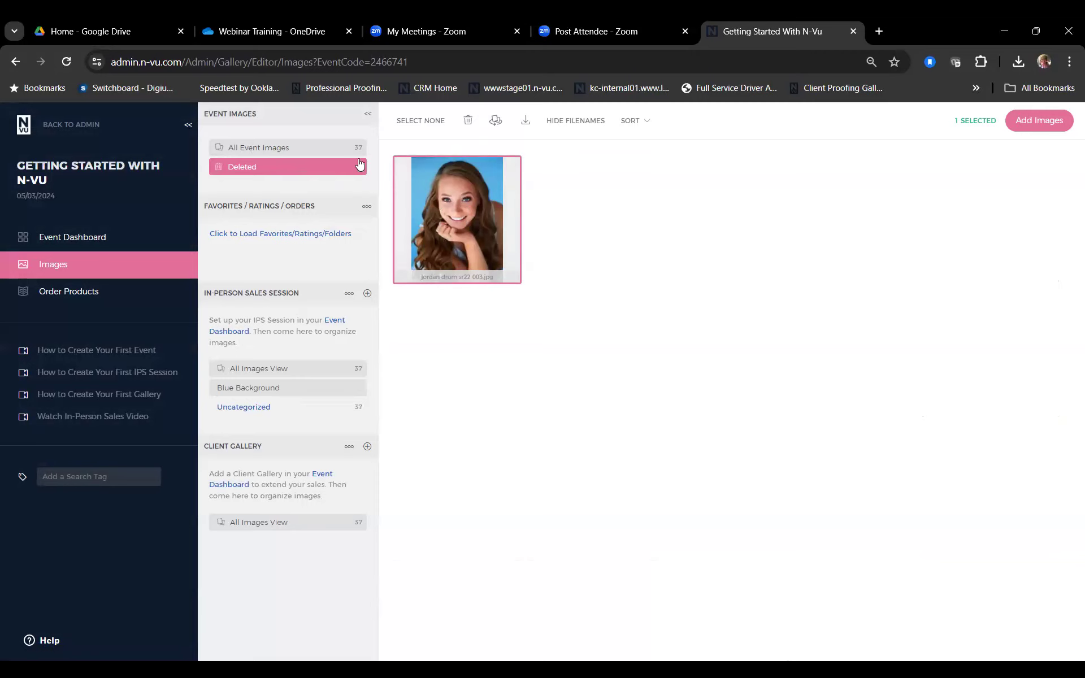
drag(432, 186, 332, 147)
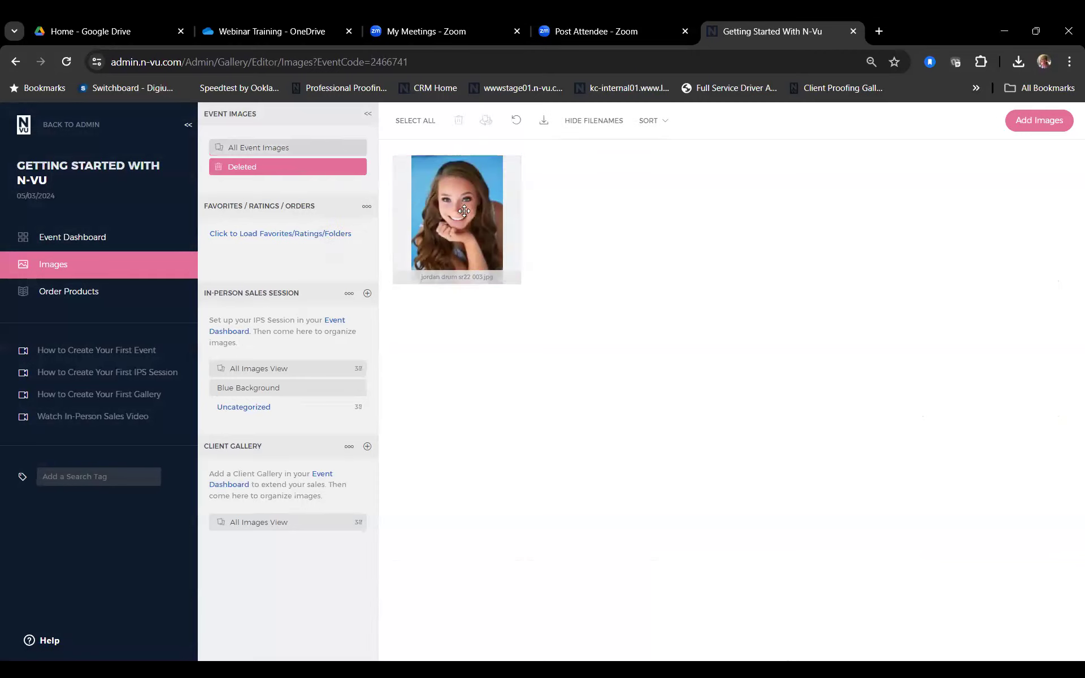
click(333, 151)
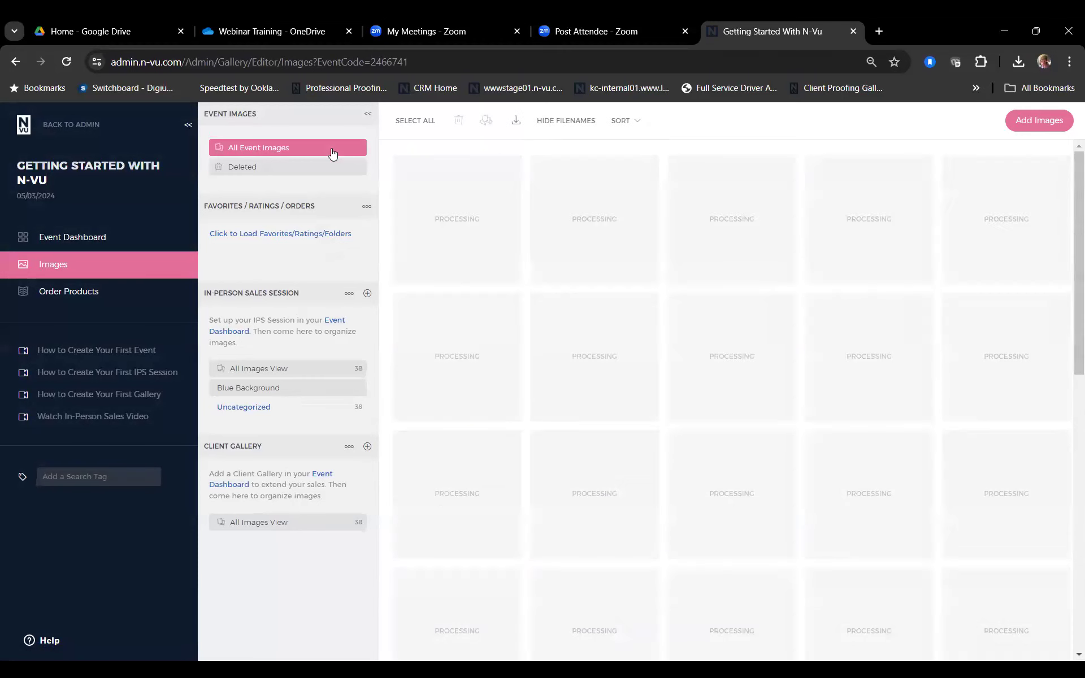
scroll(591, 340, down, 1)
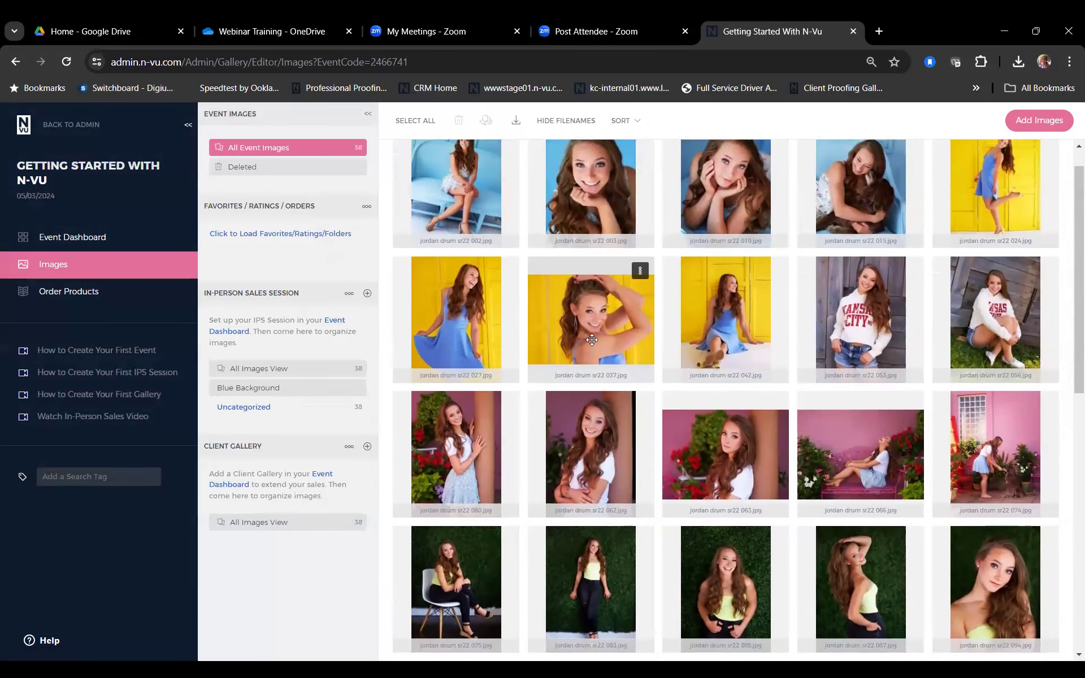
scroll(592, 340, up, 1)
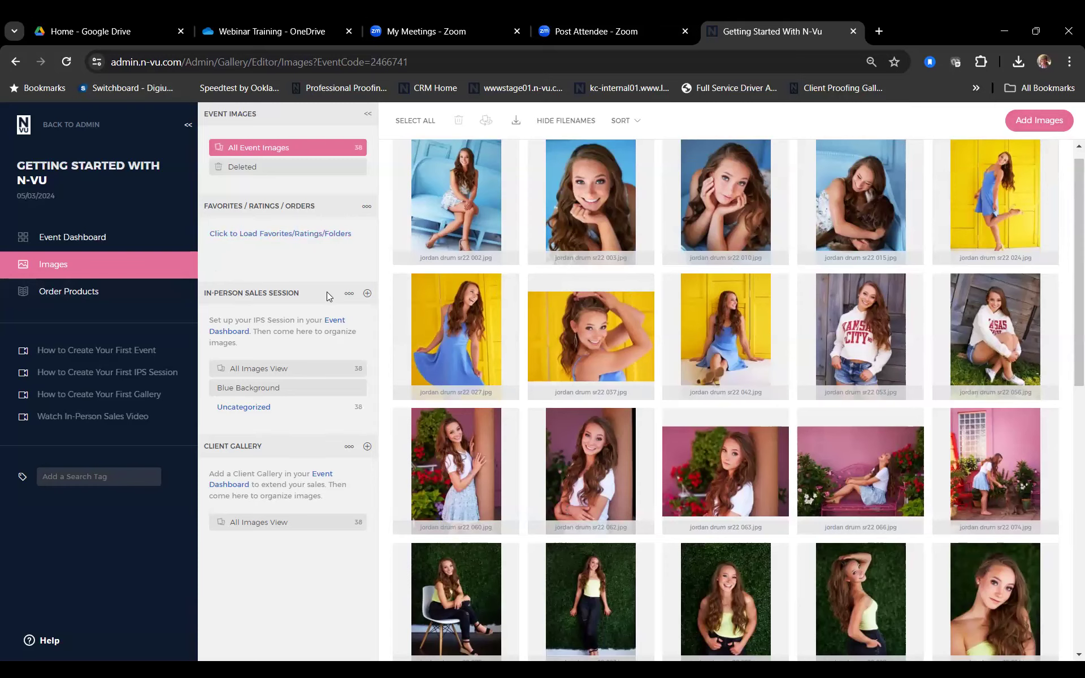
Step: Set up an in-person sales session, entering the client's first name, last name and e-mail
click(97, 244)
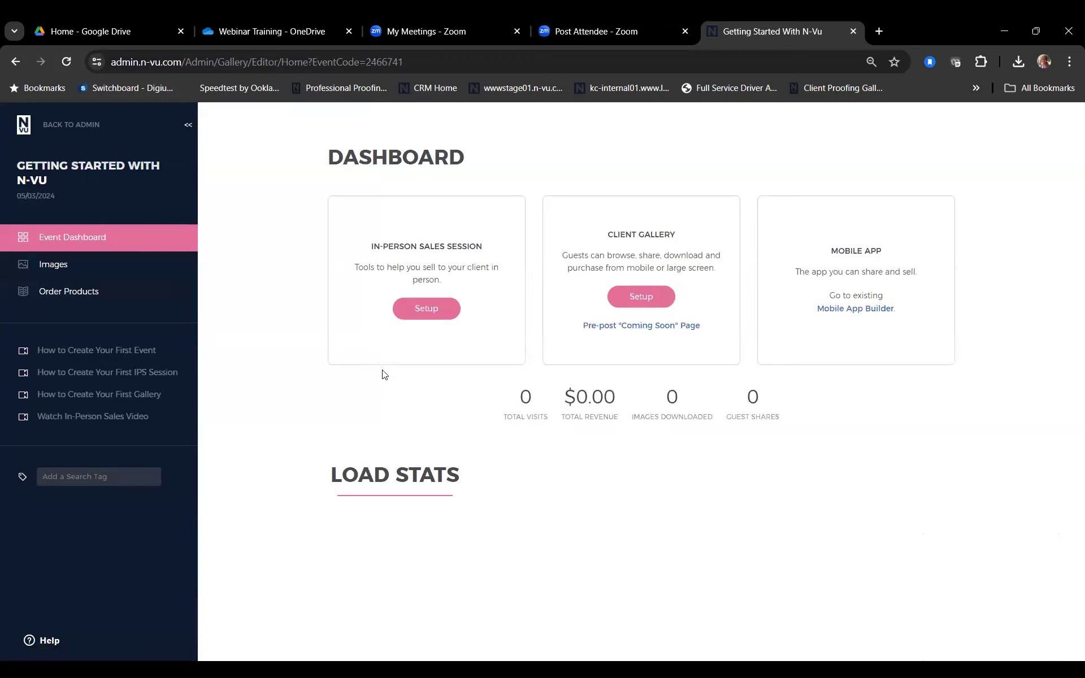
click(419, 315)
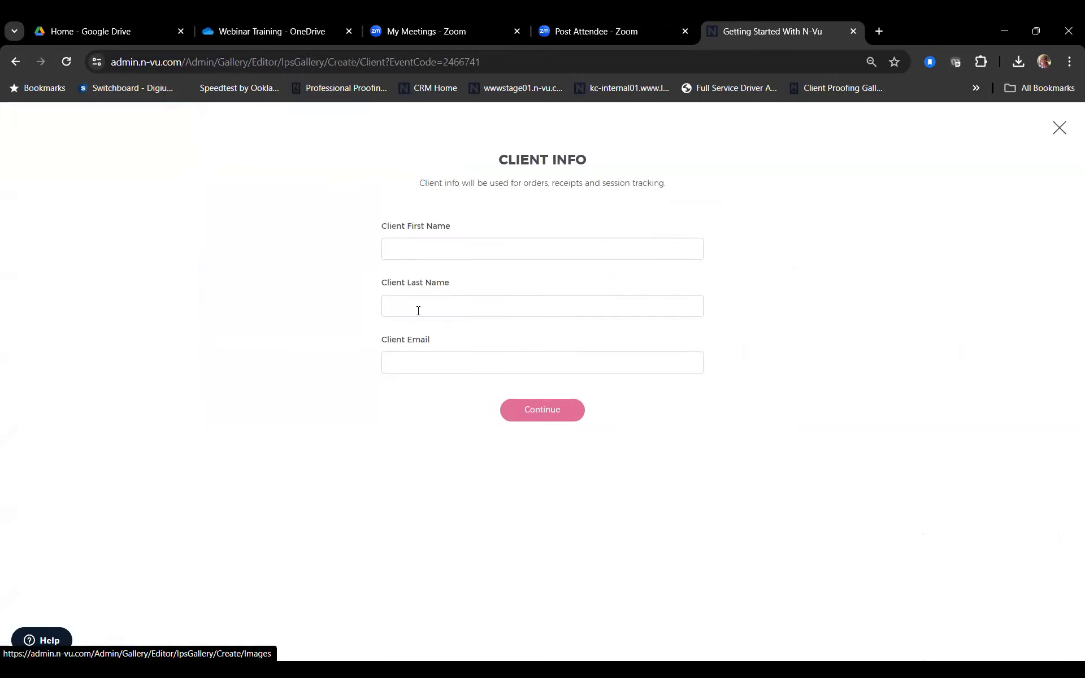
click(407, 251)
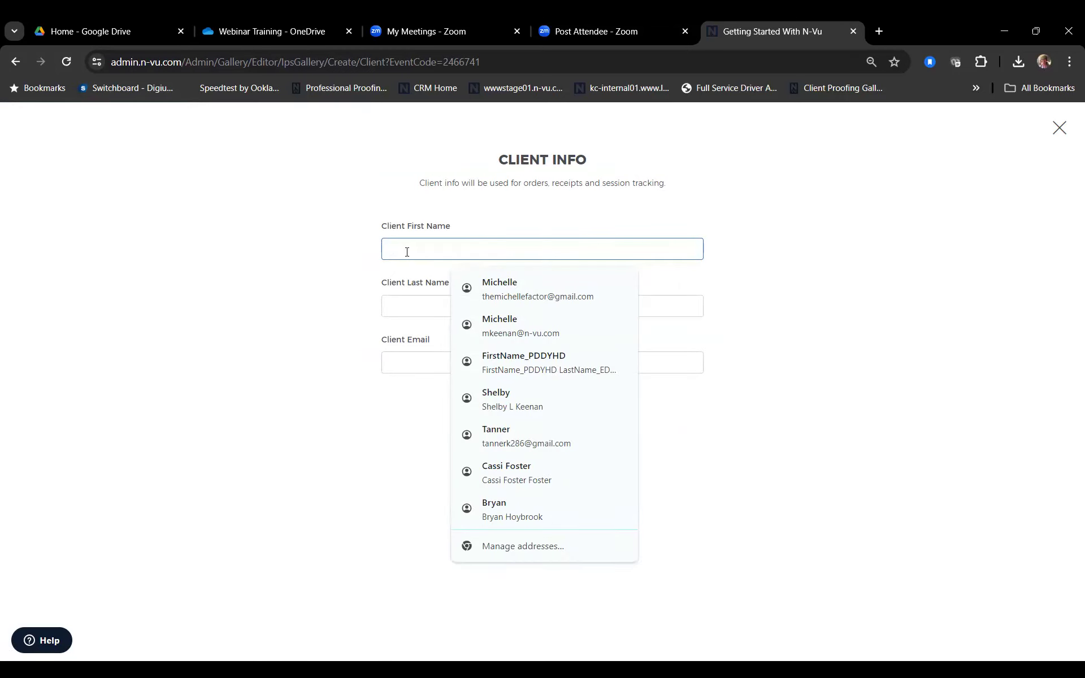
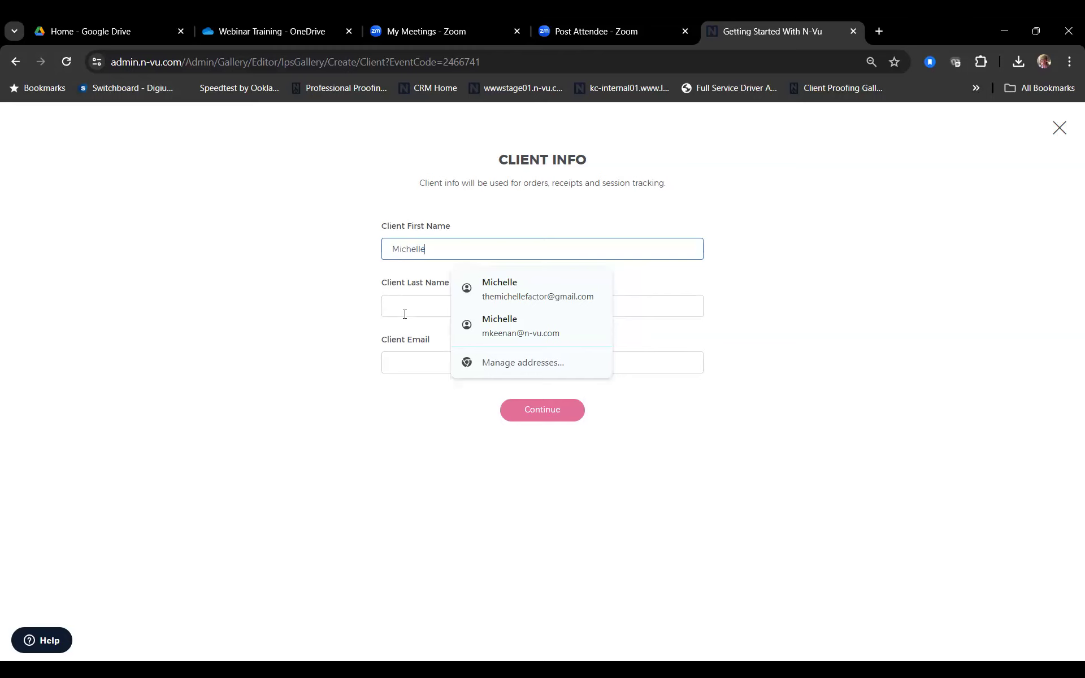
click(405, 313)
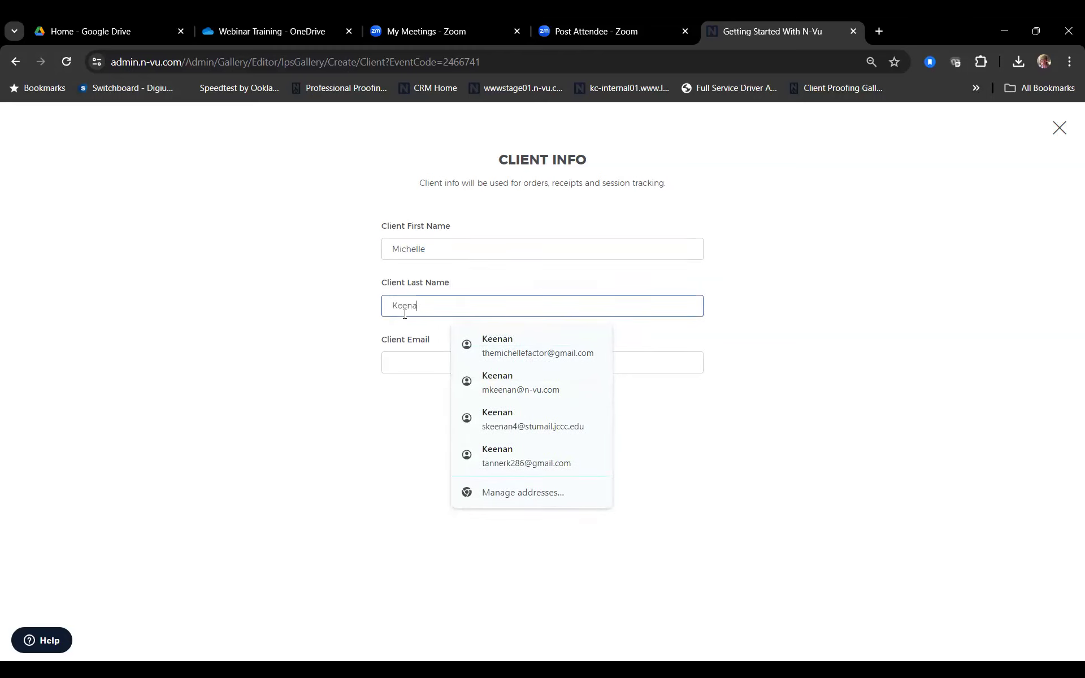
click(413, 365)
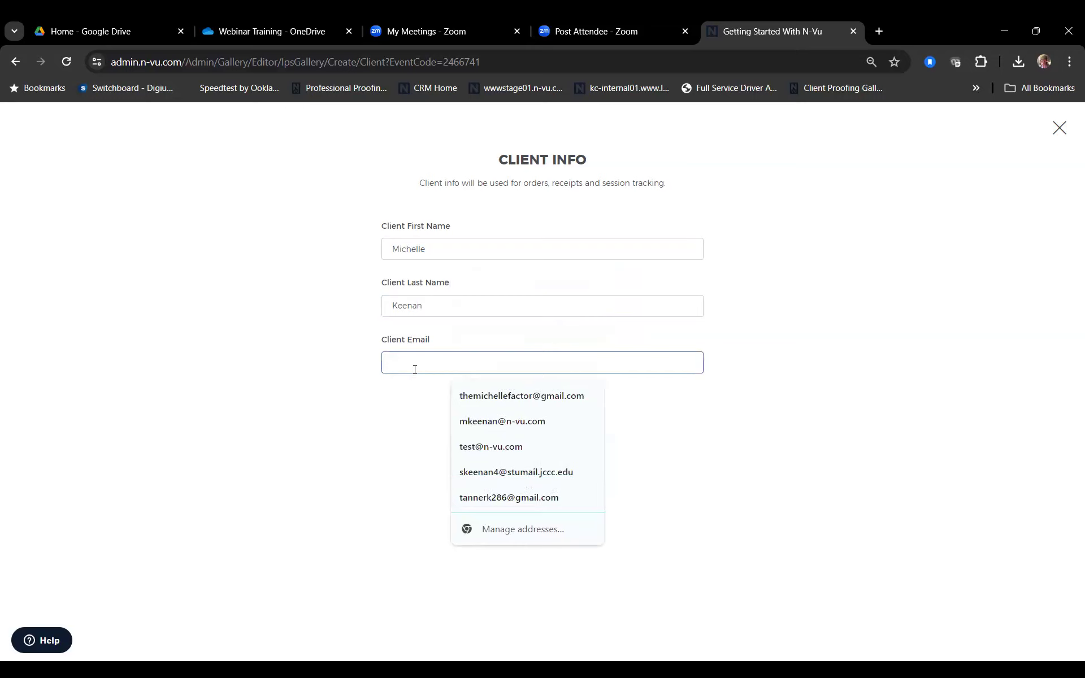
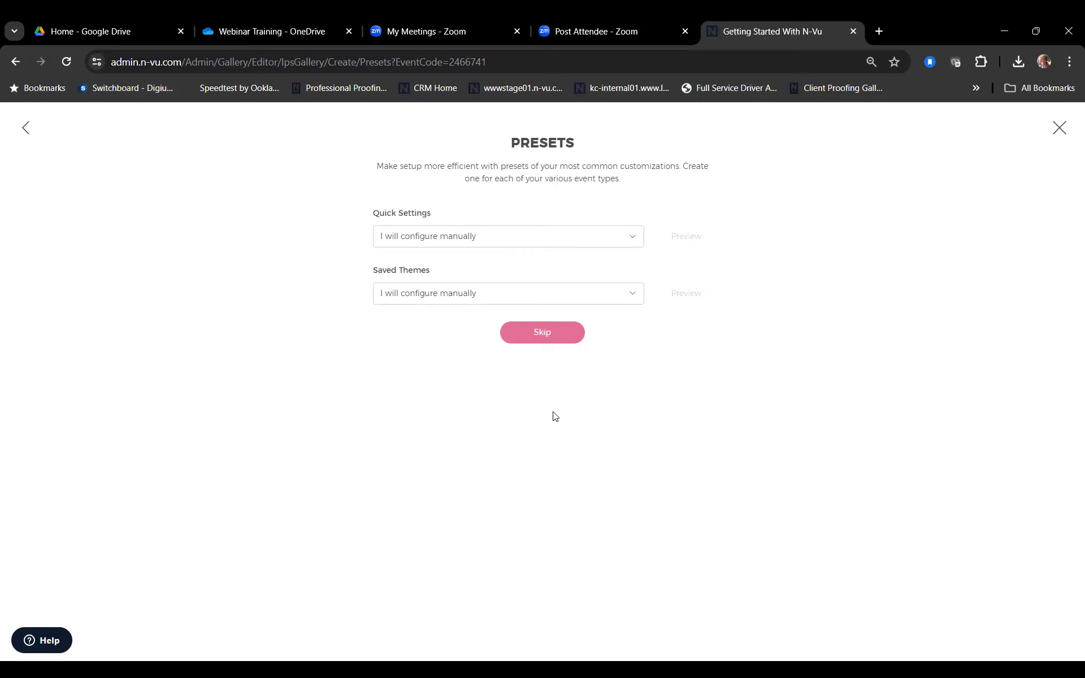
Step: Skip the presets and try a custom presentation workflow with a Culling step added
click(534, 334)
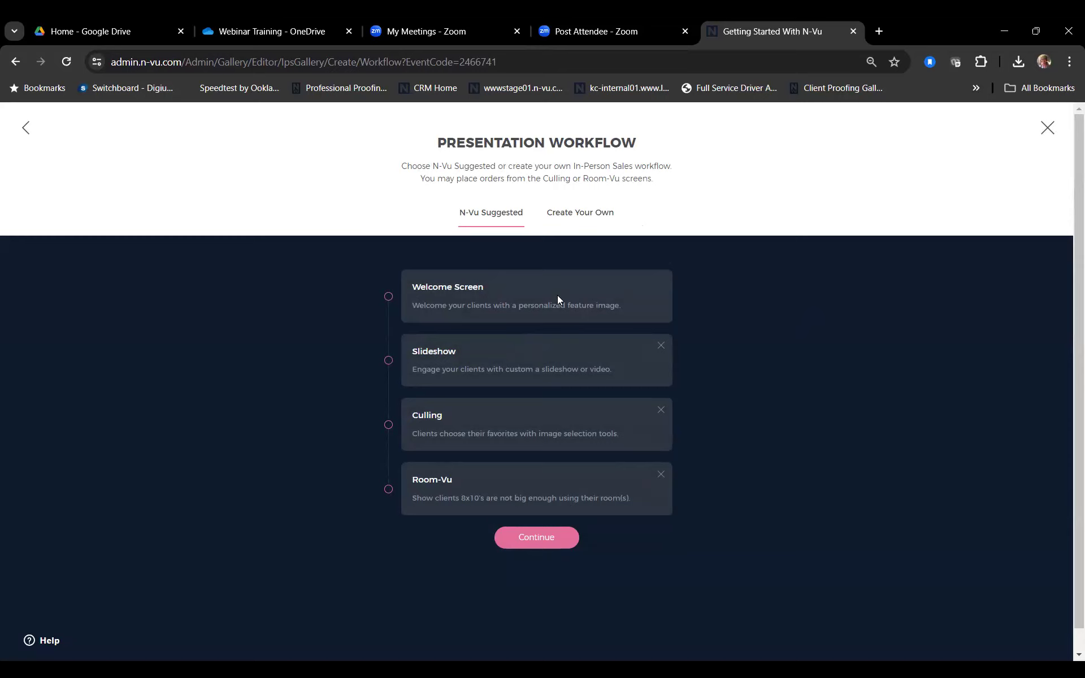
click(590, 221)
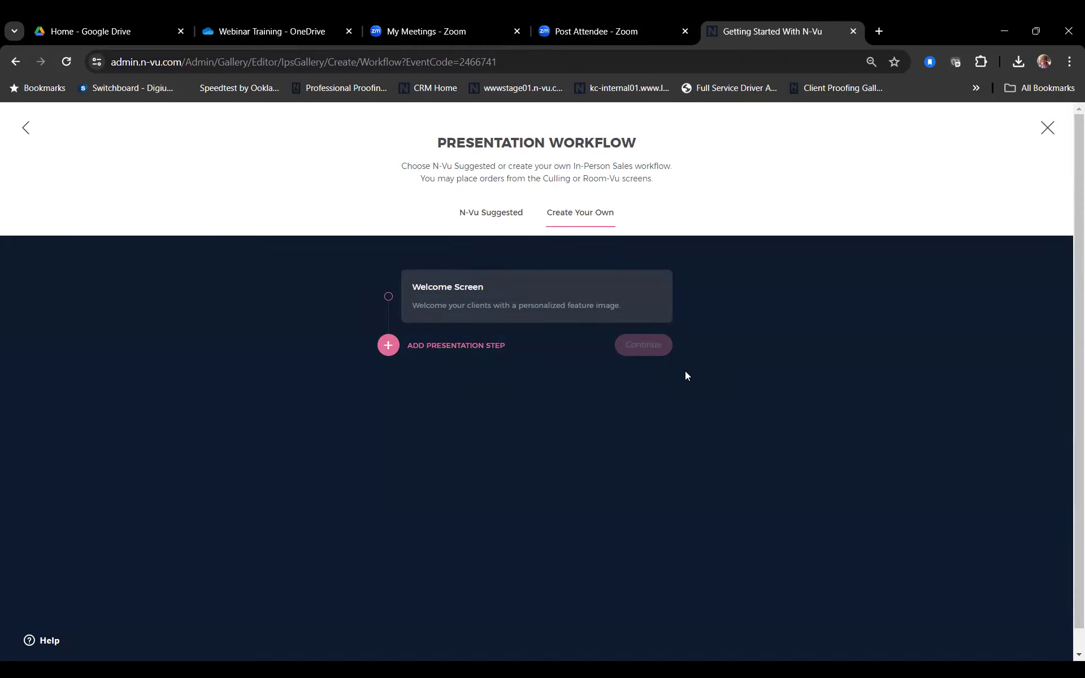
click(388, 345)
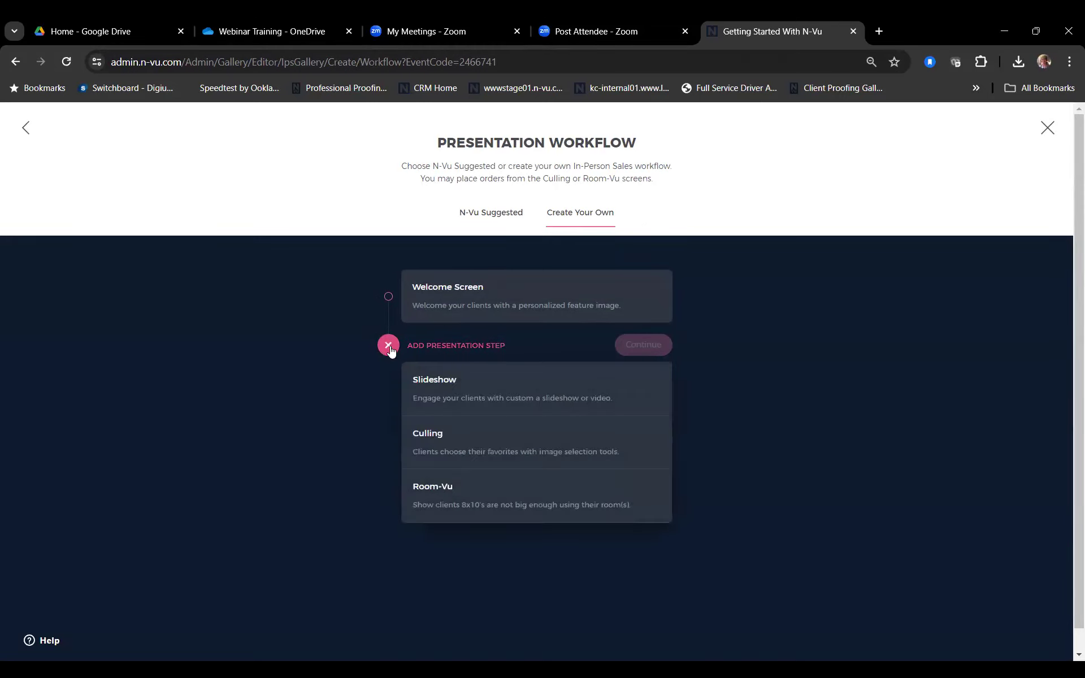
click(458, 448)
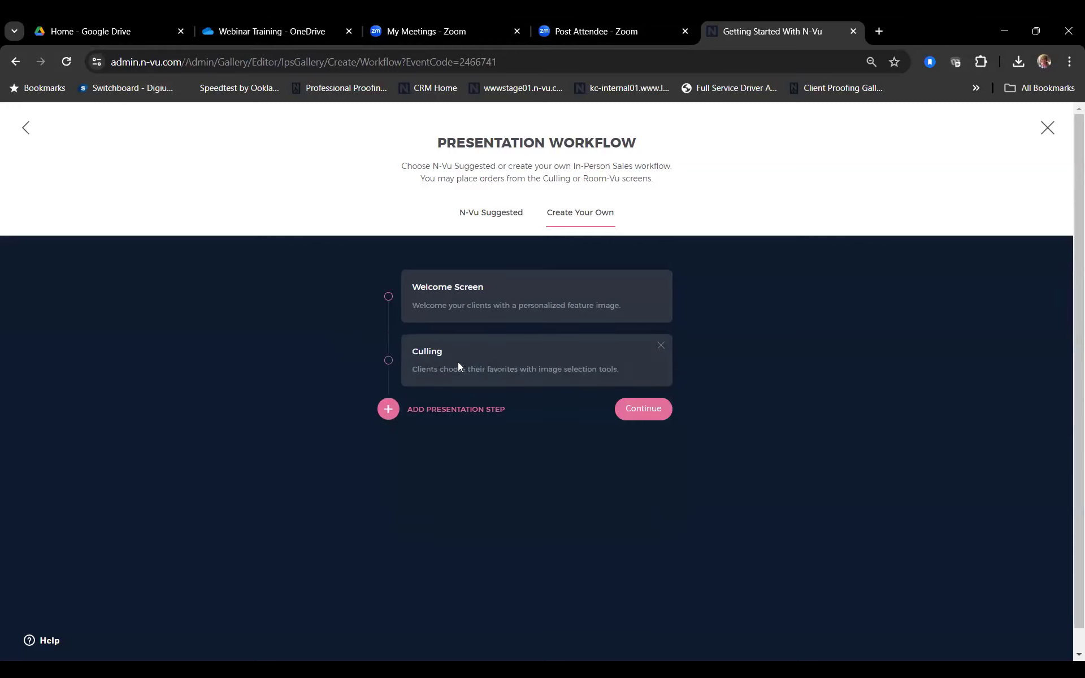
Step: Revert to the N-Vu Suggested workflow and accept it
click(489, 213)
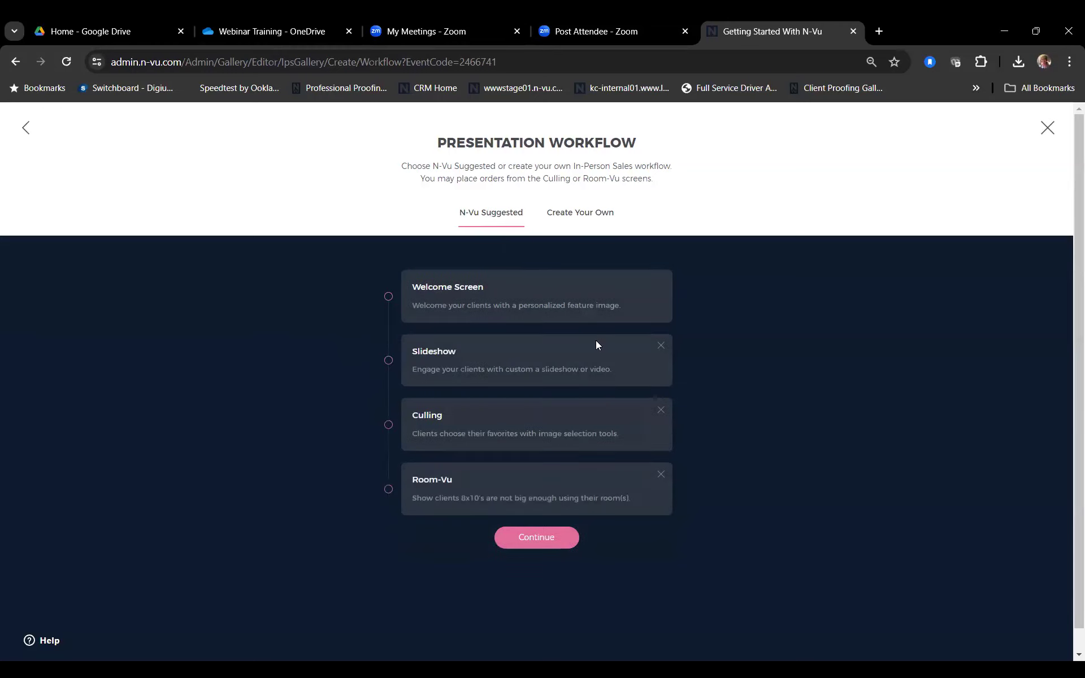
scroll(706, 475, down, 1)
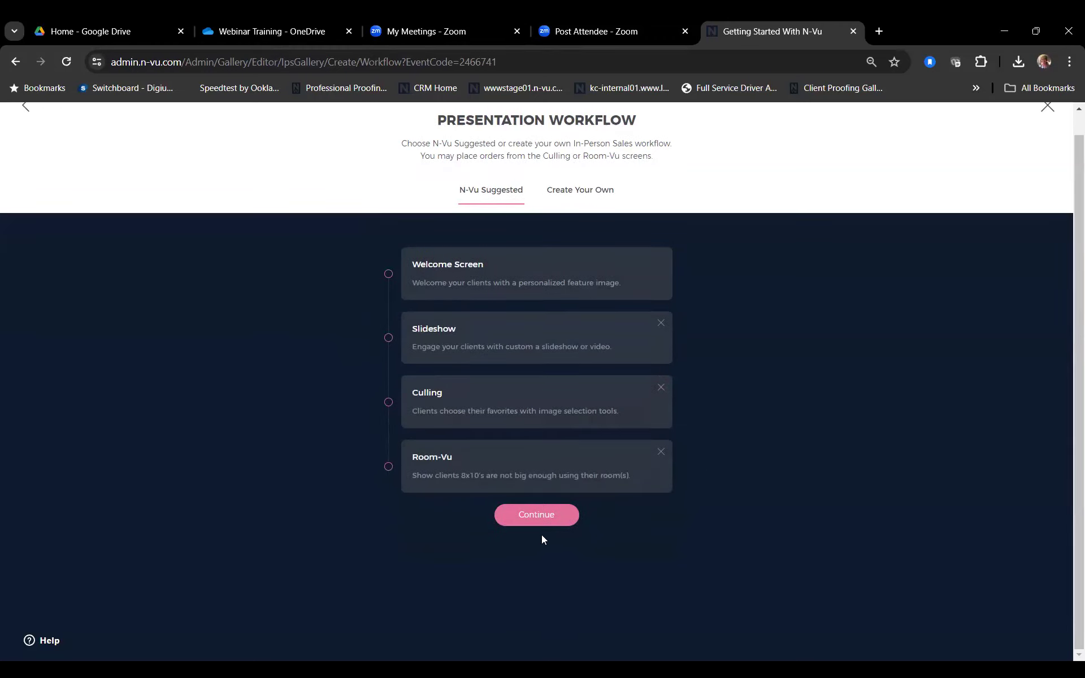
click(537, 517)
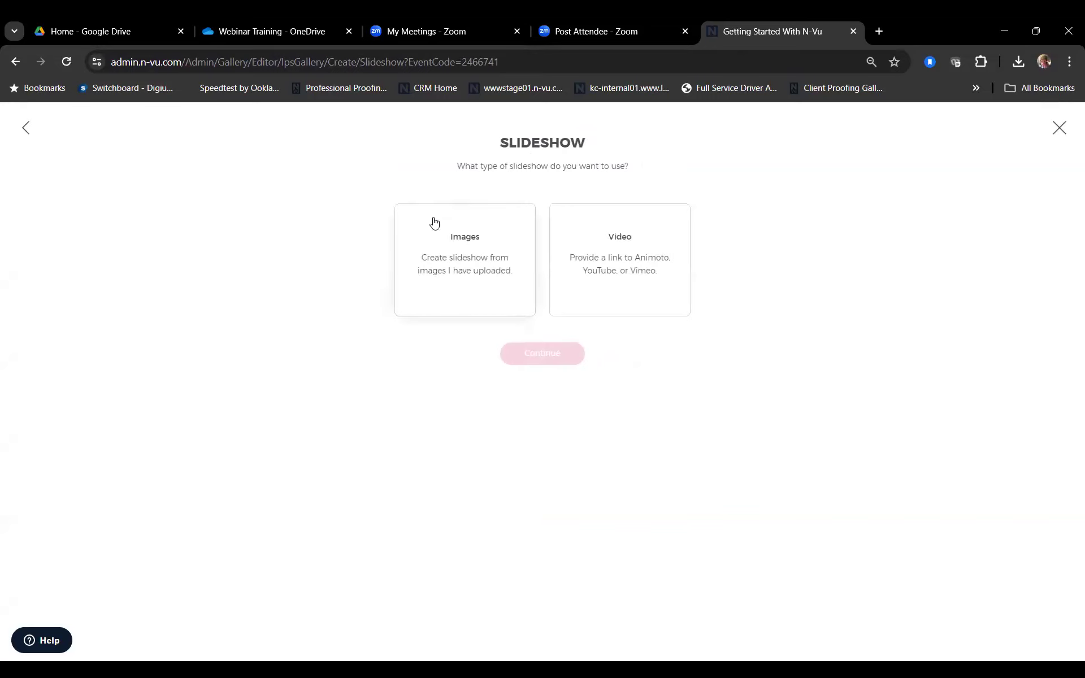
Step: Choose Images rather than Video as the slideshow type
click(468, 250)
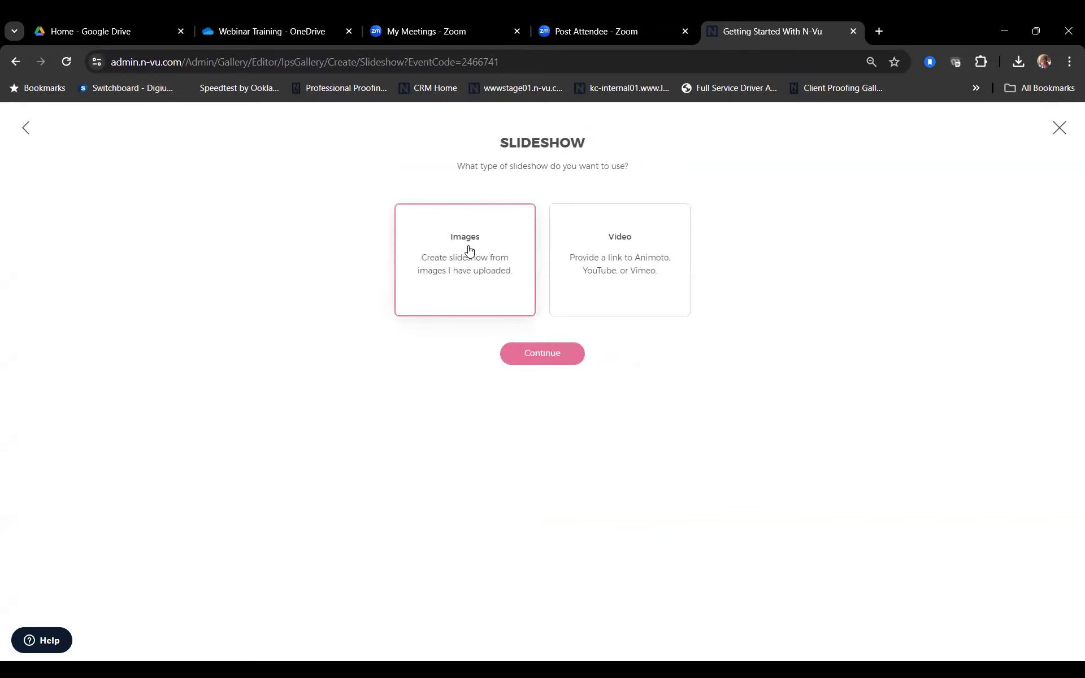
click(582, 230)
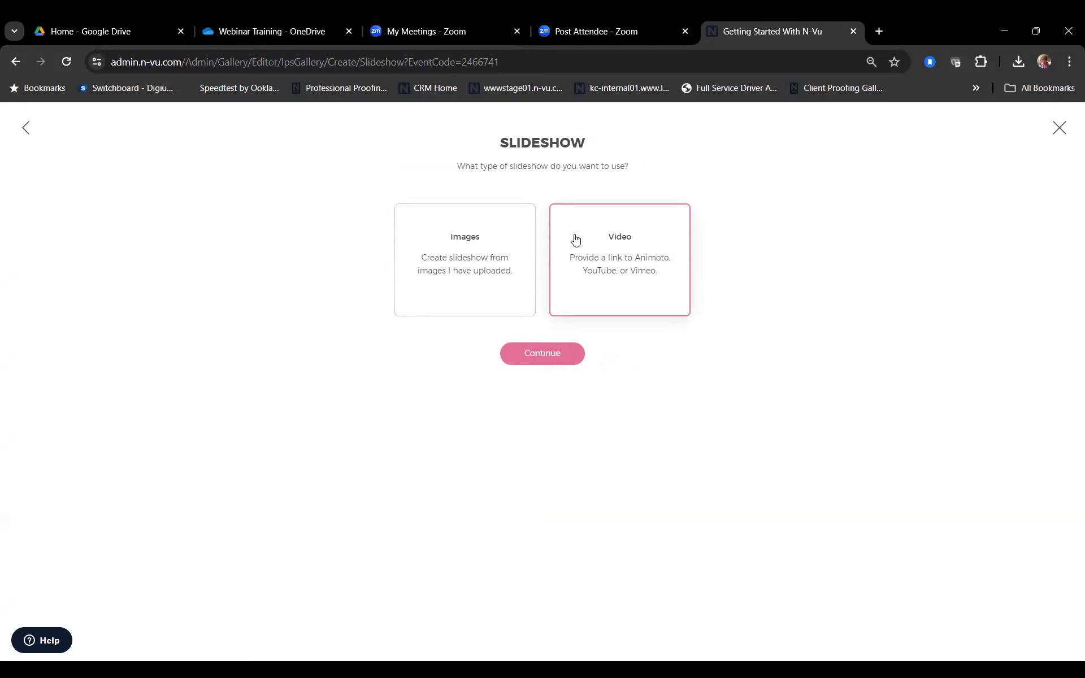
click(496, 268)
click(543, 356)
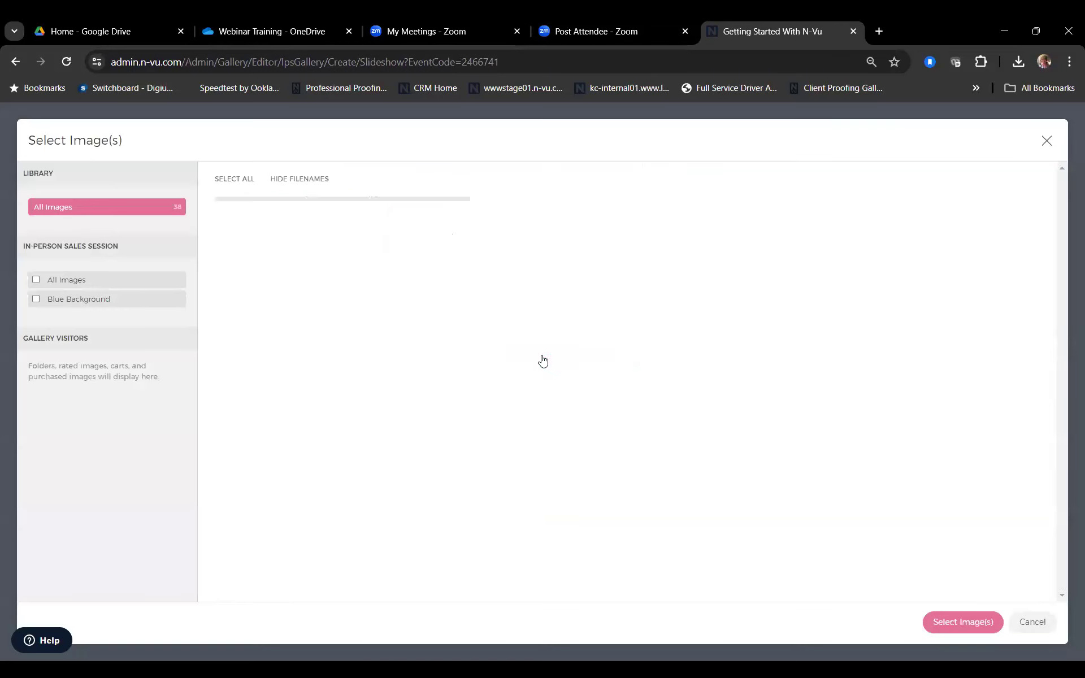
Step: Select all event images, without the Blue Background filter, for the slideshow
click(228, 180)
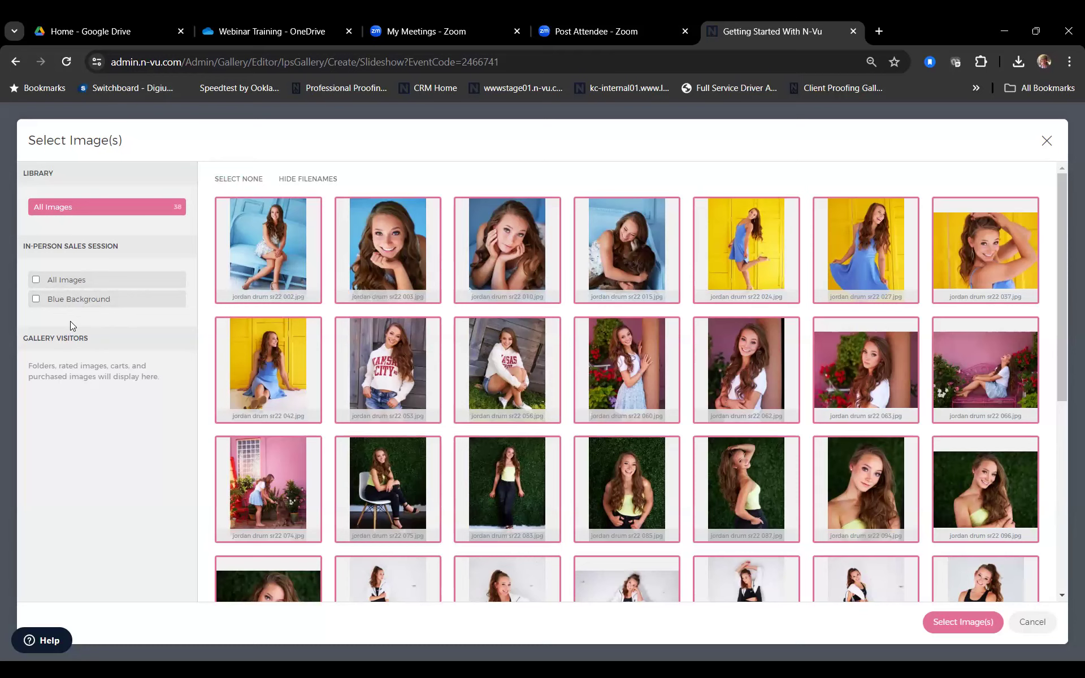
click(35, 299)
click(36, 299)
click(962, 624)
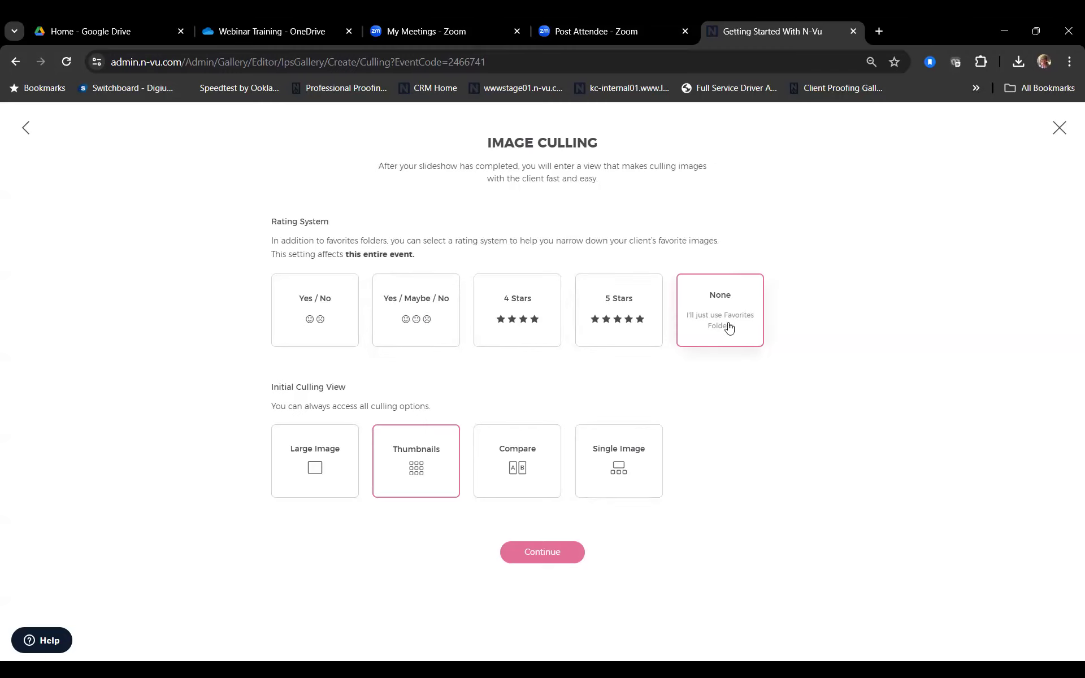
Step: Choose the Yes / Maybe / No rating system with Thumbnails view and continue
click(417, 306)
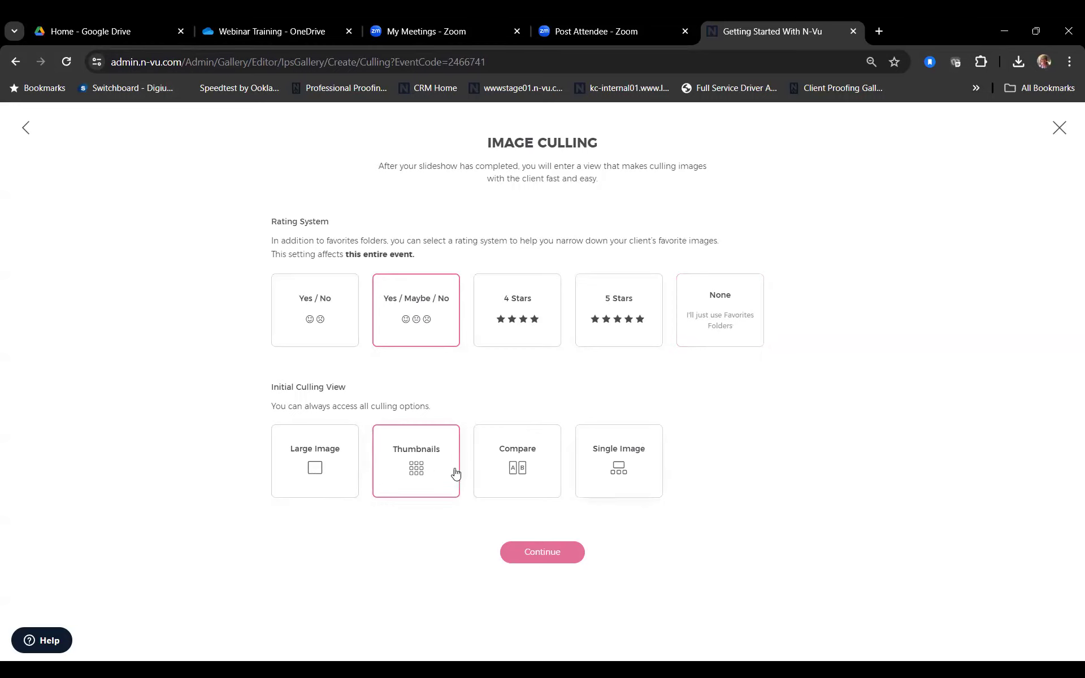
click(540, 554)
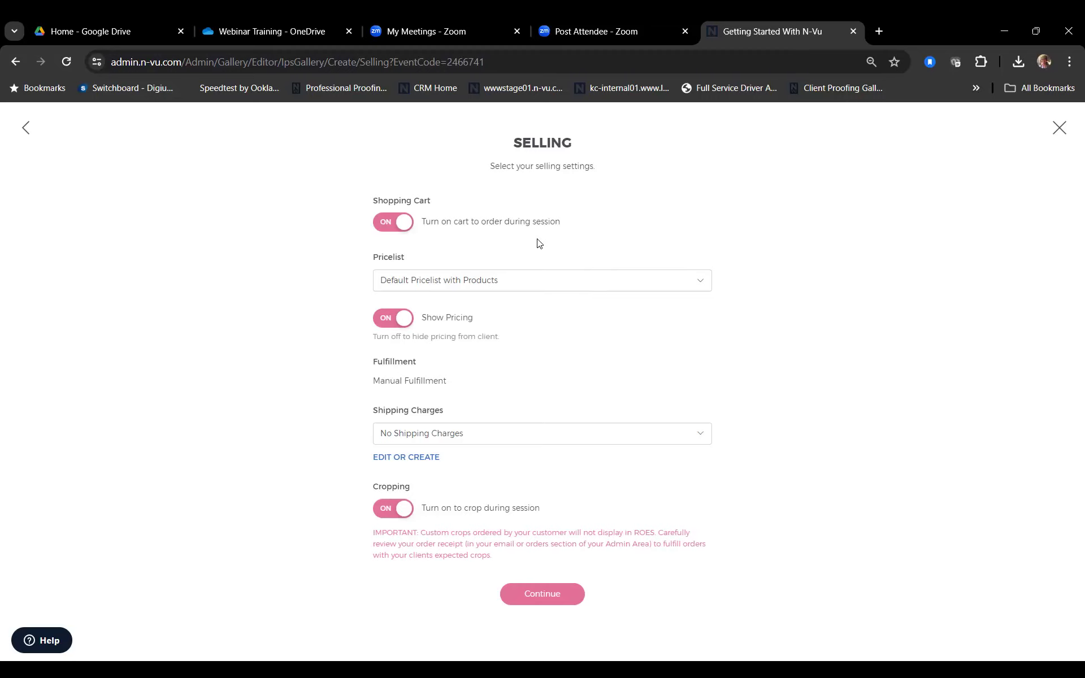
Step: Keep Default Pricelist unchanged and switch Show Pricing off
click(706, 288)
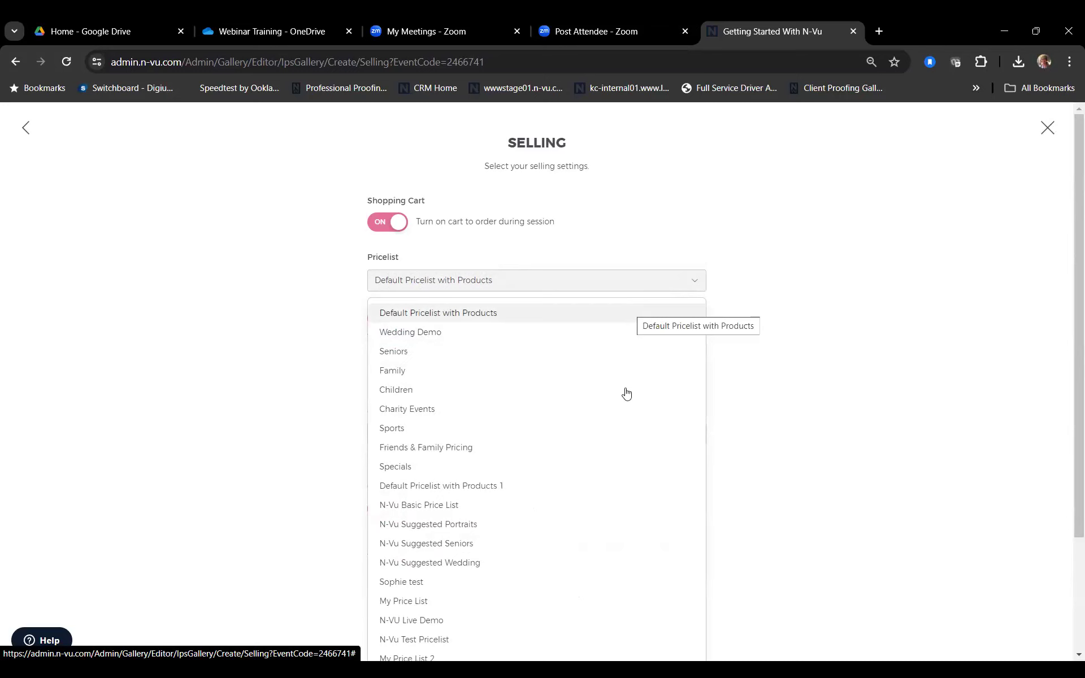
scroll(625, 393, down, 3)
scroll(626, 393, down, 1)
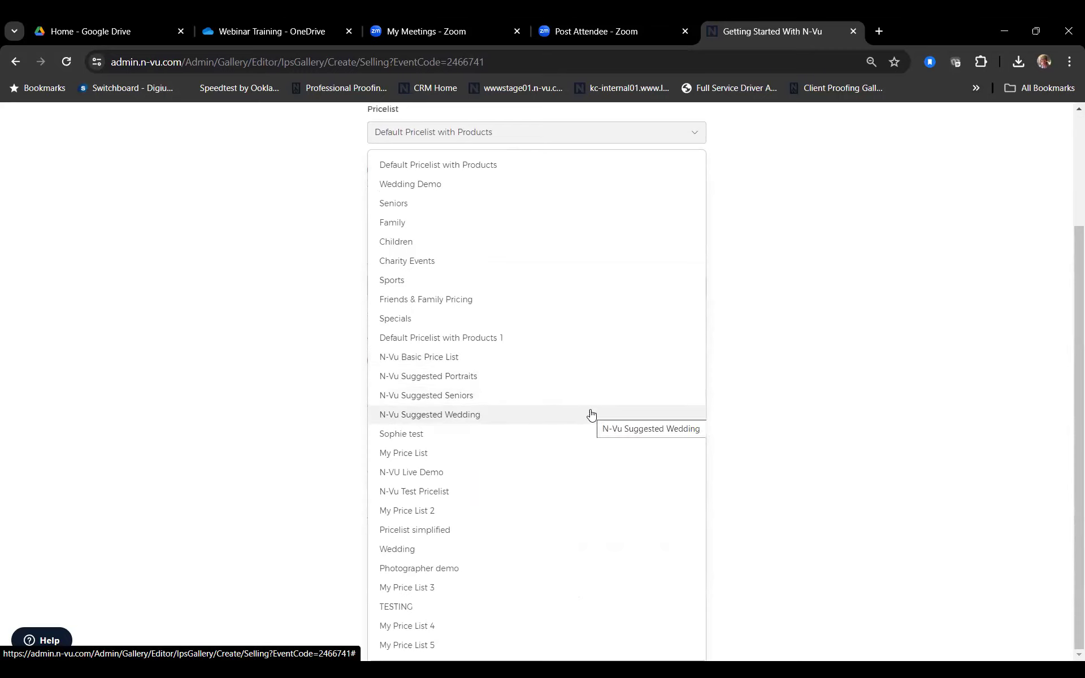
click(782, 210)
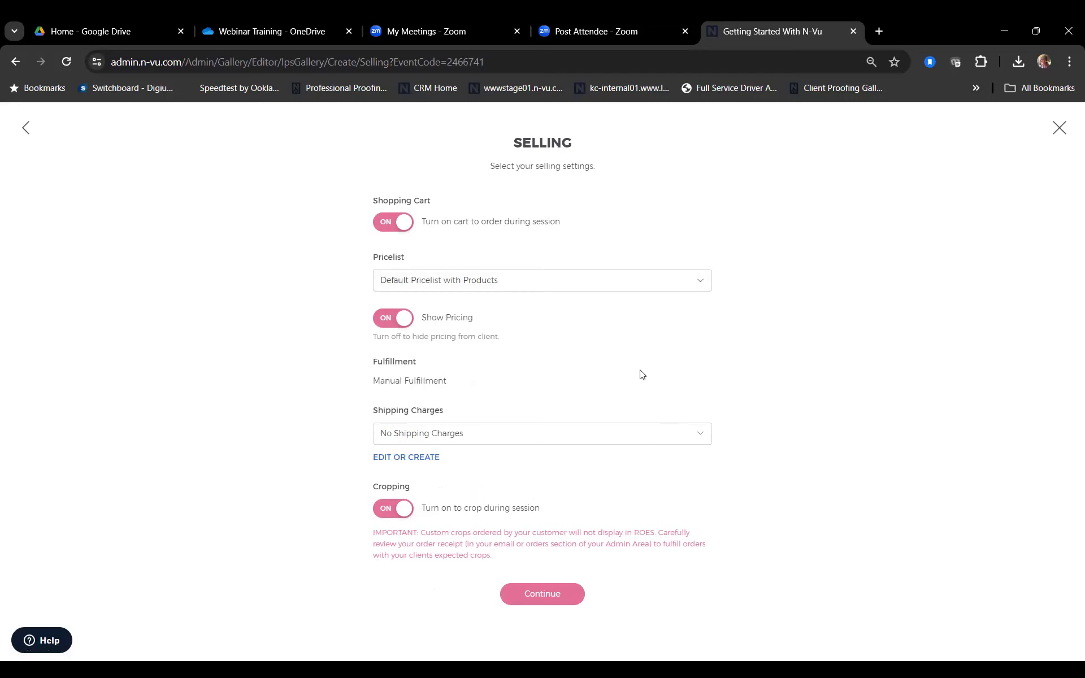
click(401, 320)
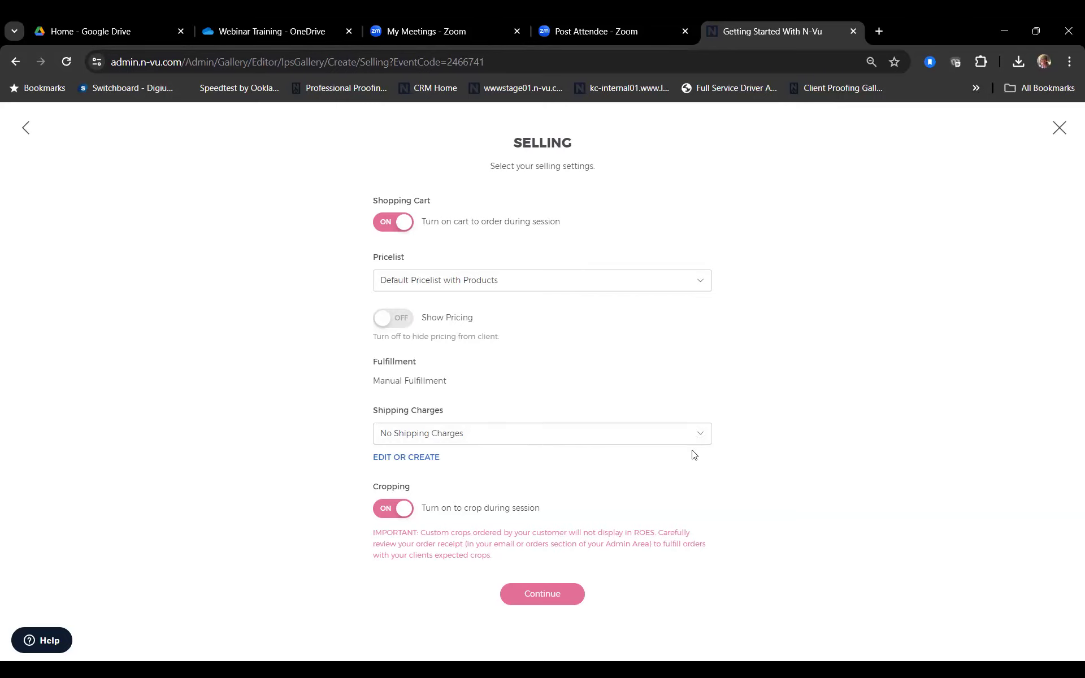
Step: Keep No Shipping Charges and save the selling settings
click(700, 435)
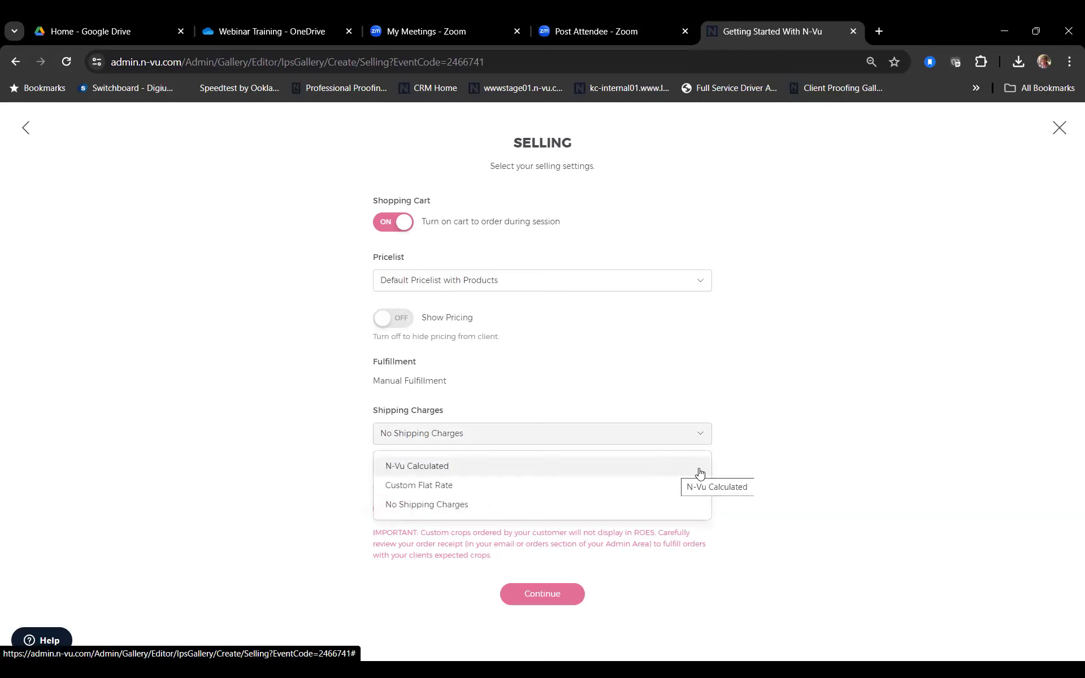
click(759, 484)
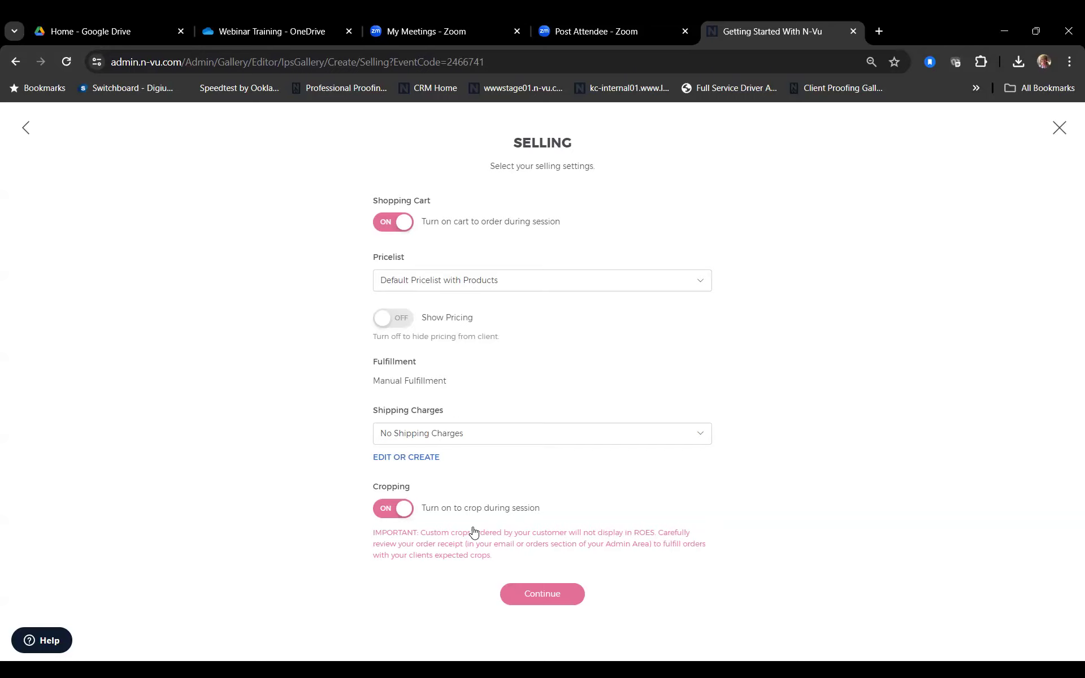
click(531, 598)
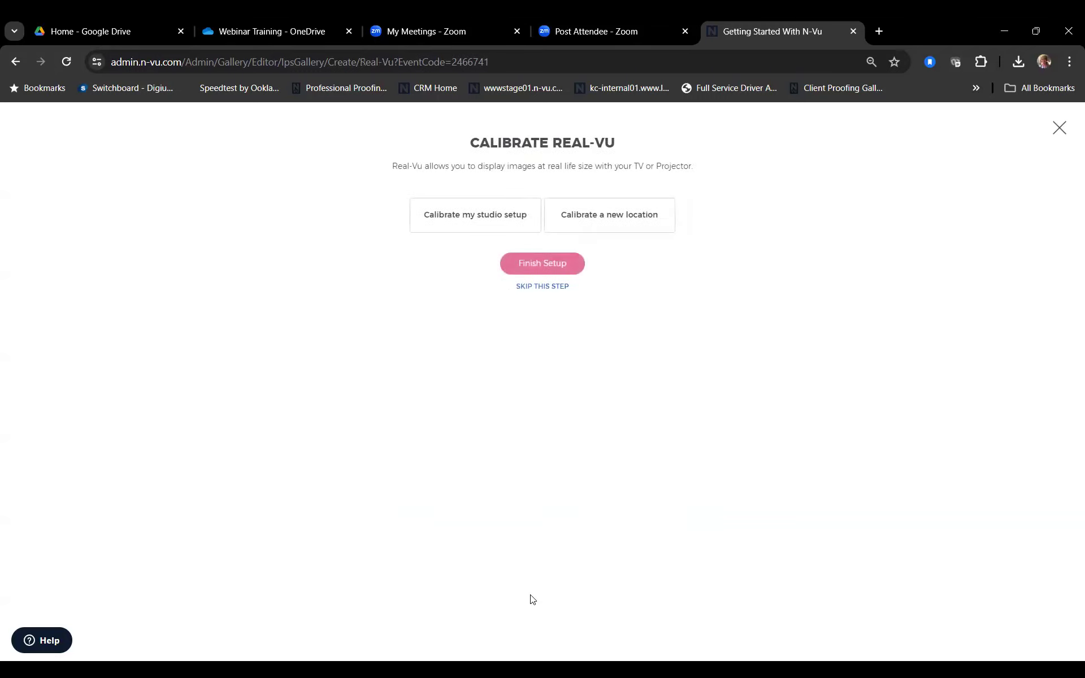
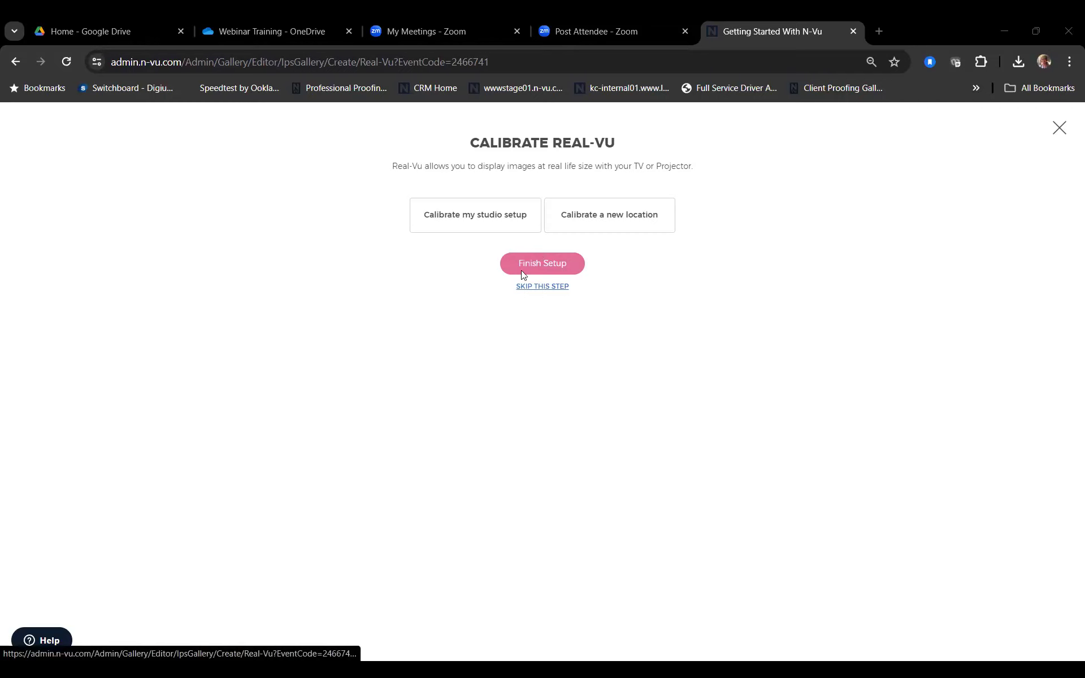
Step: Calibrate the studio setup with a 60-inch measured line and finish setting up the session
click(494, 218)
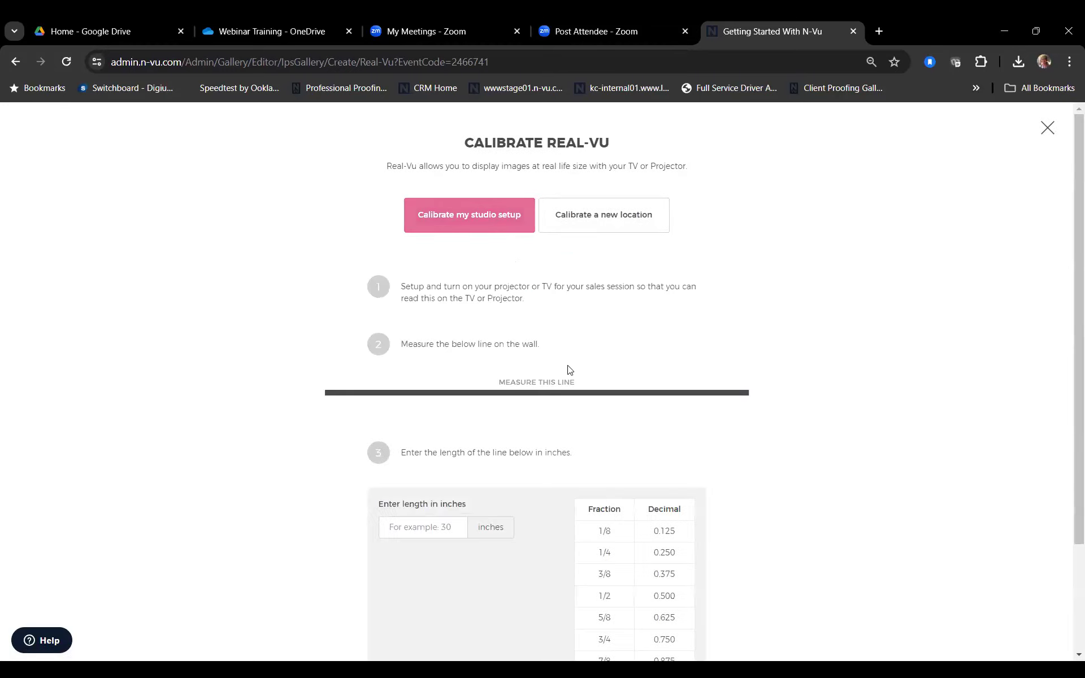
scroll(568, 370, down, 1)
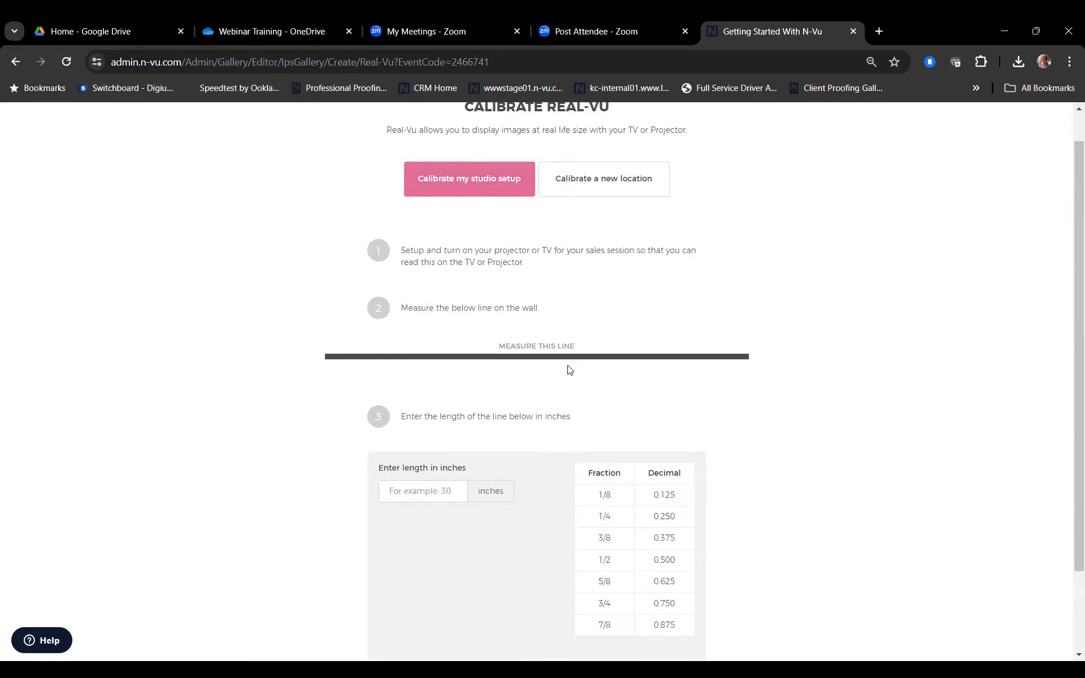
scroll(568, 369, up, 1)
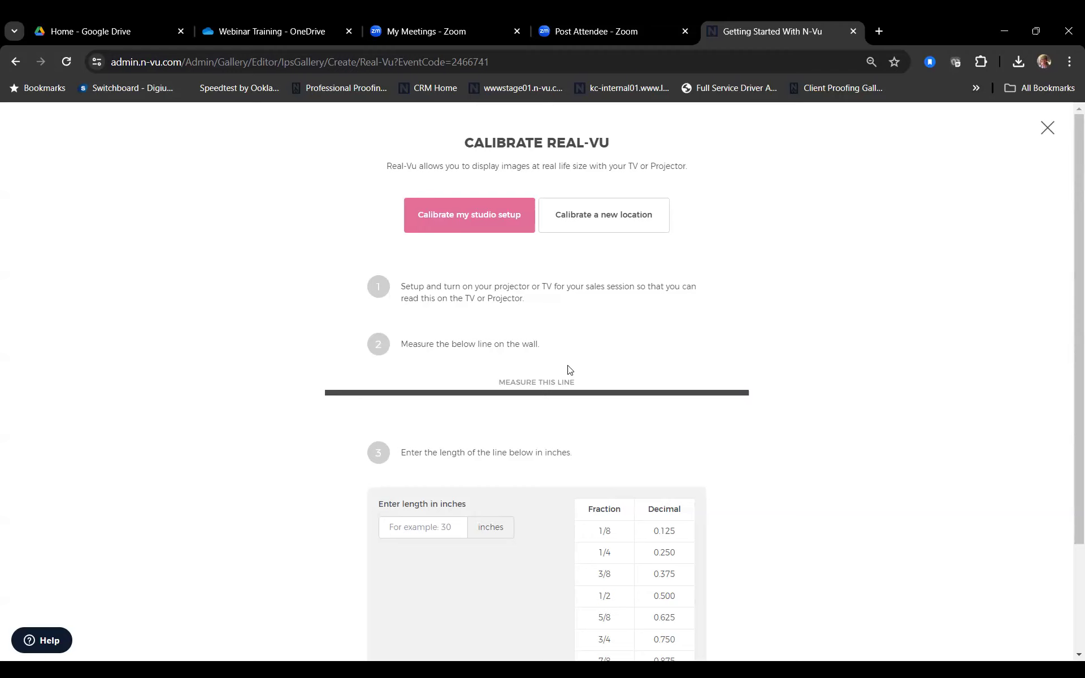
scroll(553, 509, down, 3)
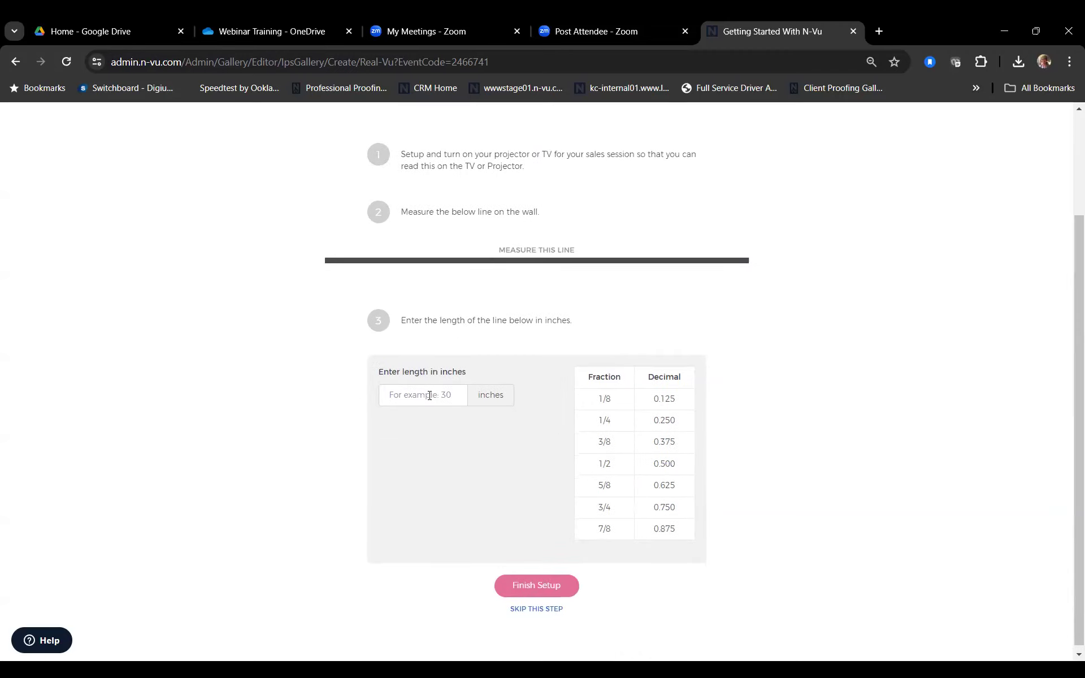
click(430, 394)
text(60)
click(538, 586)
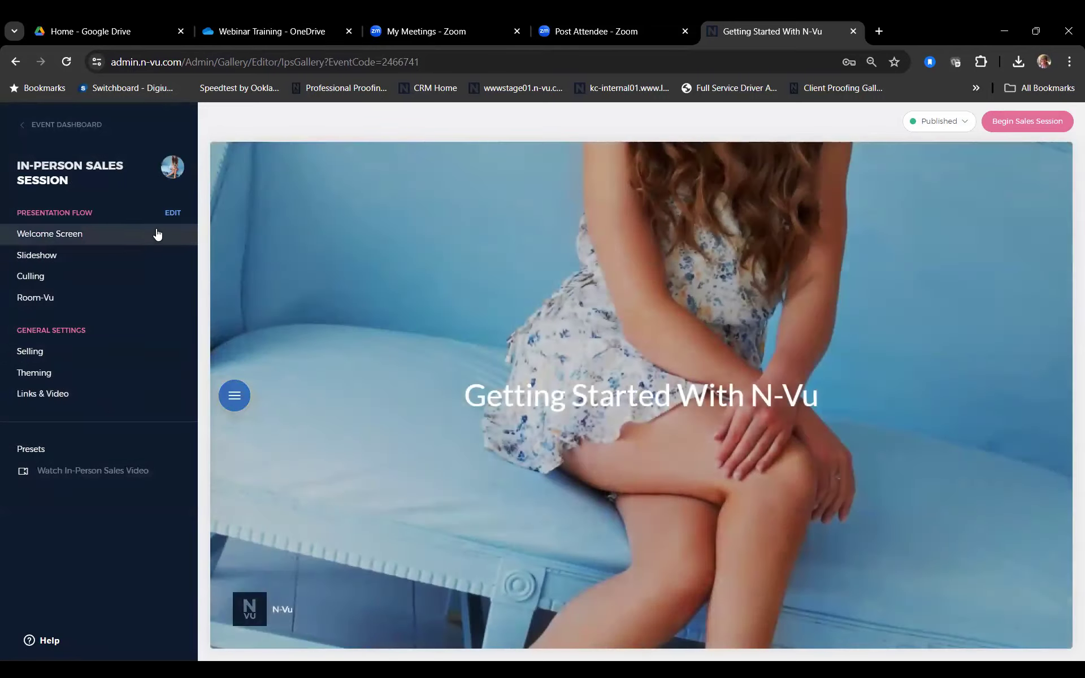
Step: Try the welcome screen styles, settle on Framed Image, and save
click(79, 241)
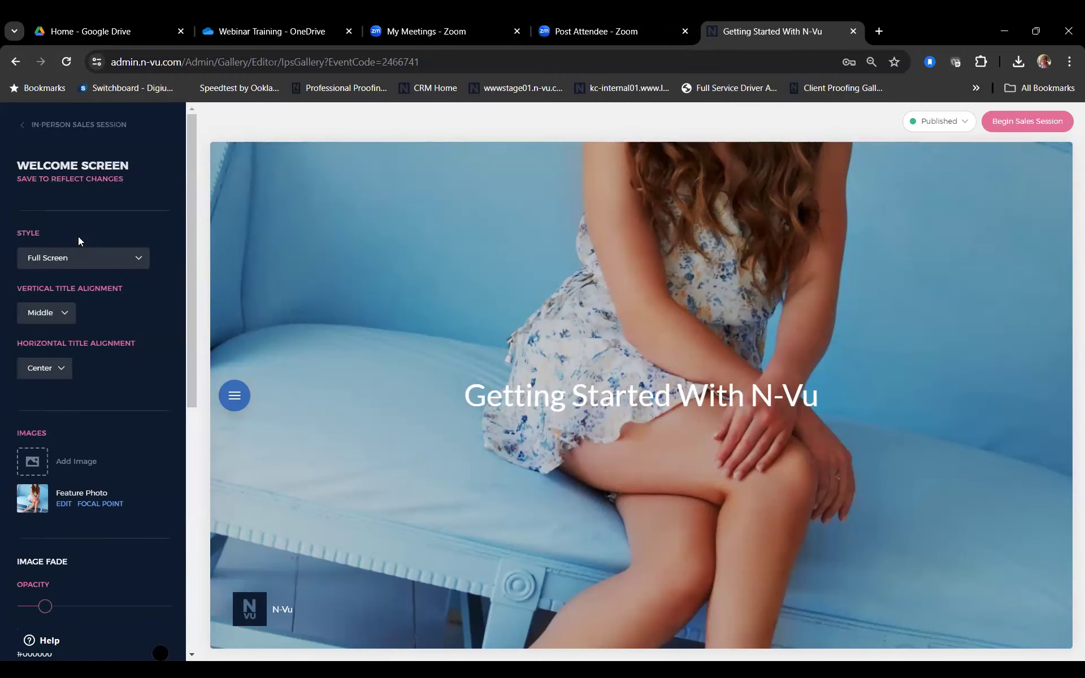
scroll(130, 221, down, 1)
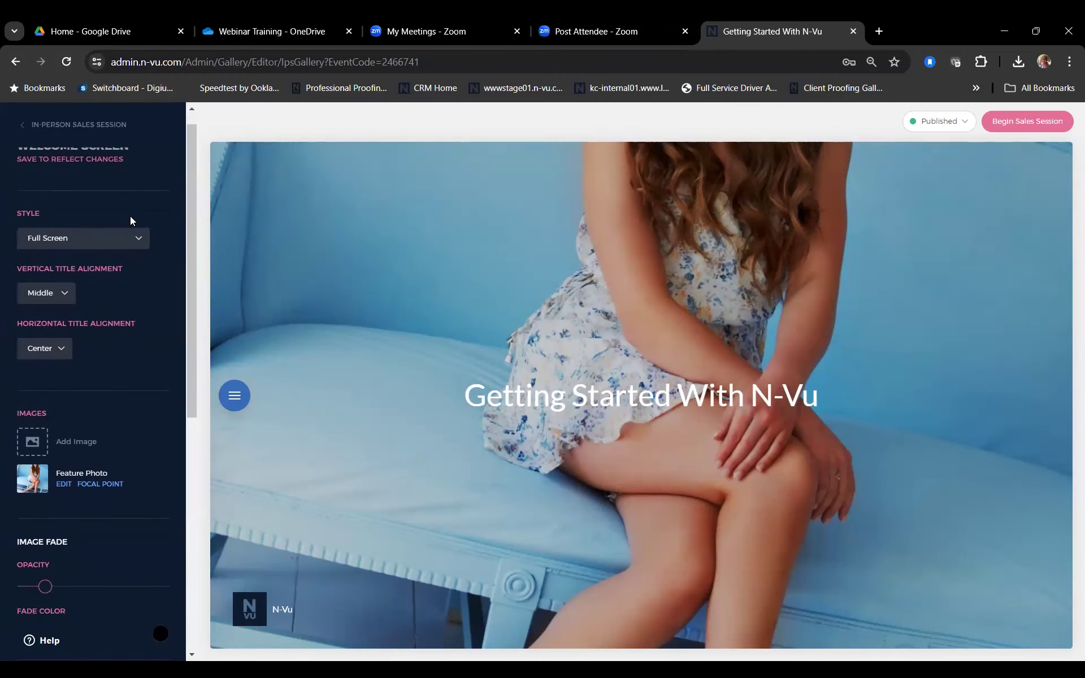
scroll(130, 221, up, 1)
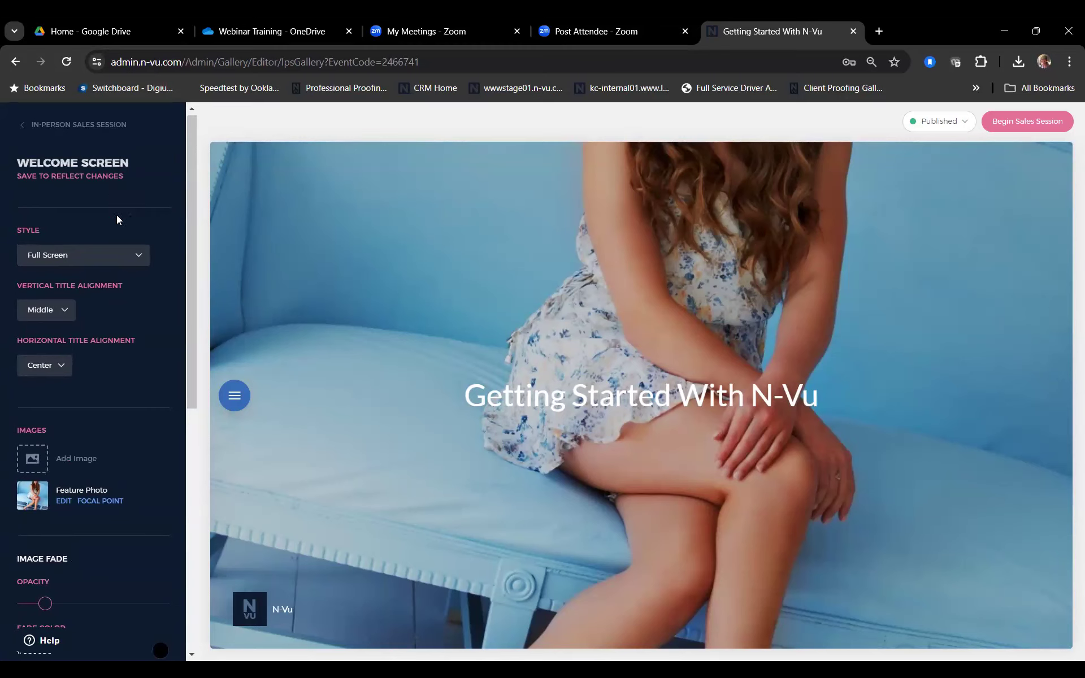
scroll(139, 310, down, 2)
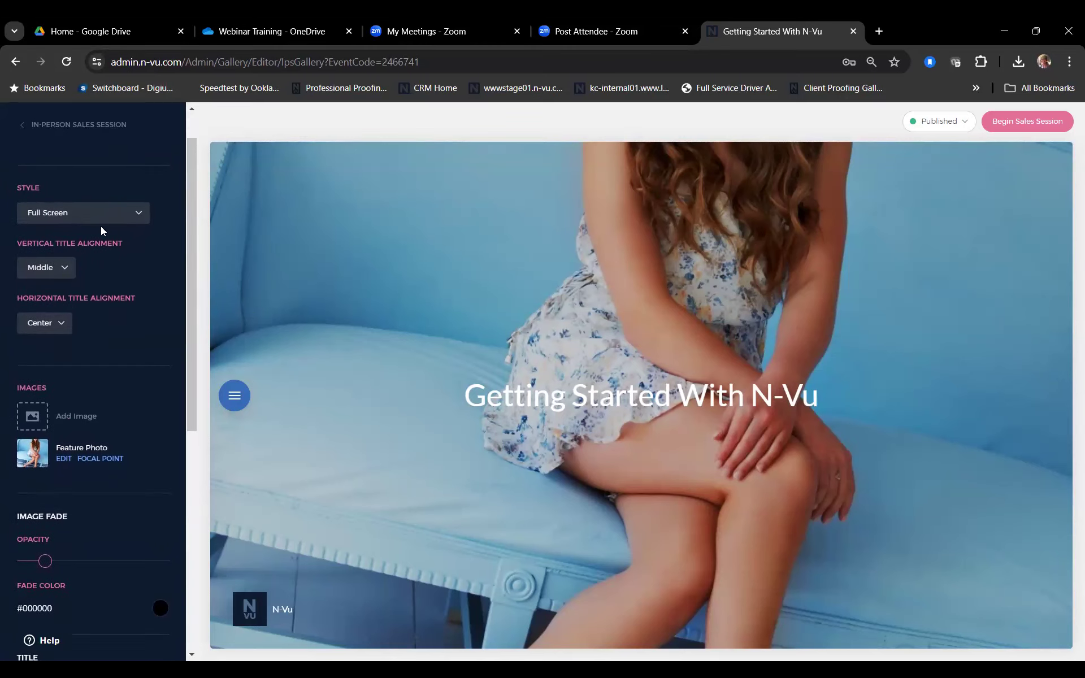
click(141, 215)
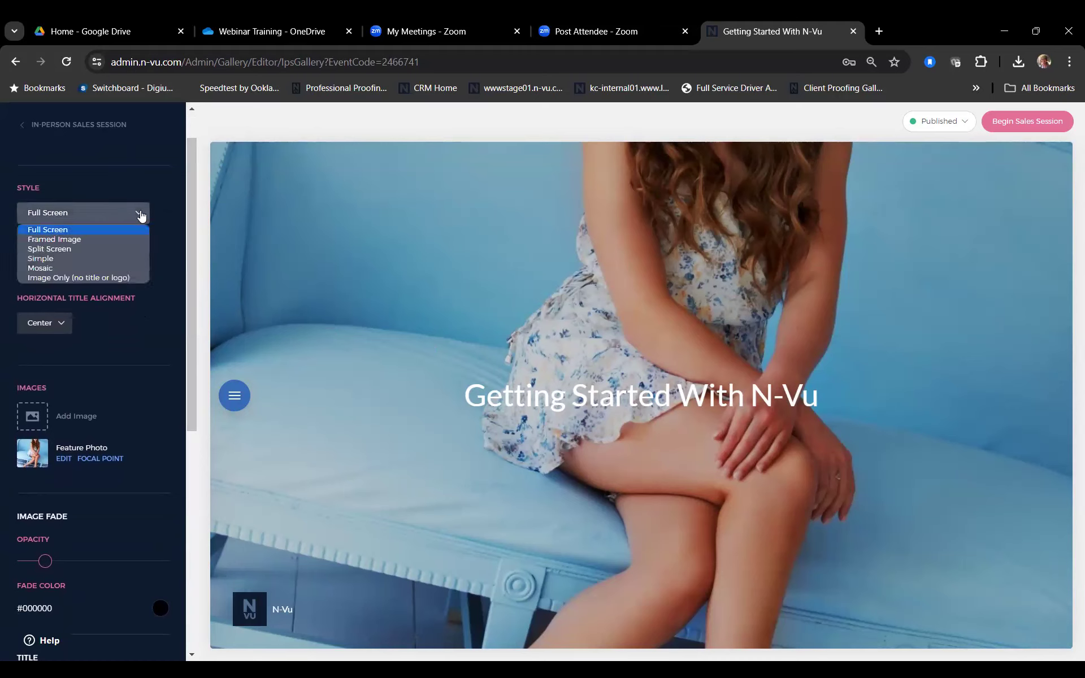
click(118, 240)
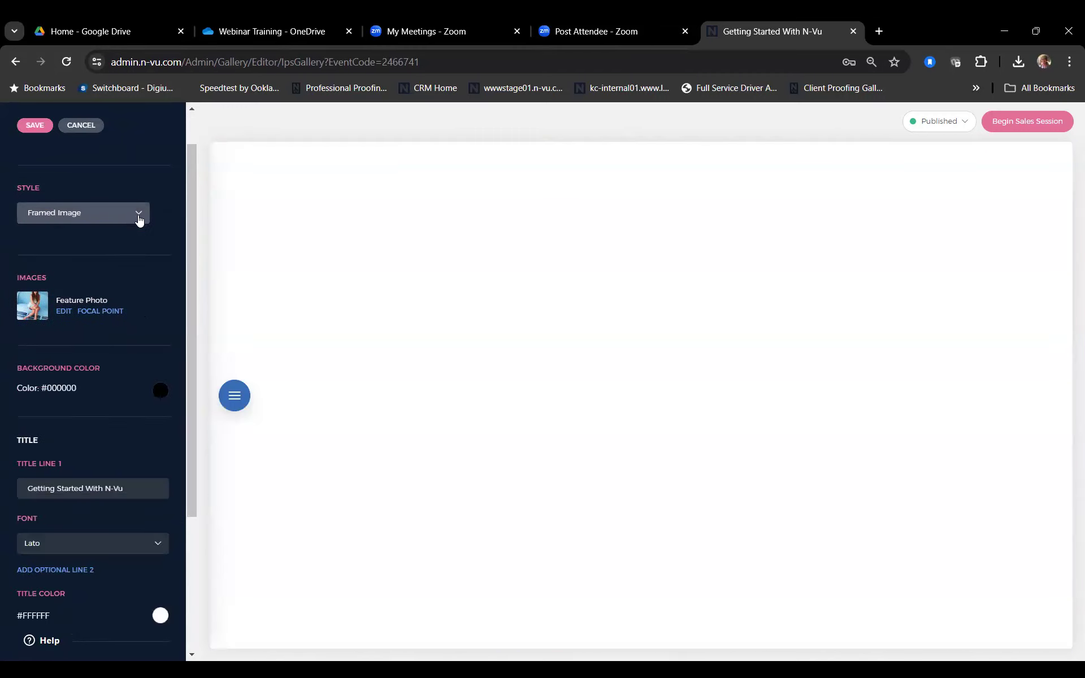
click(140, 220)
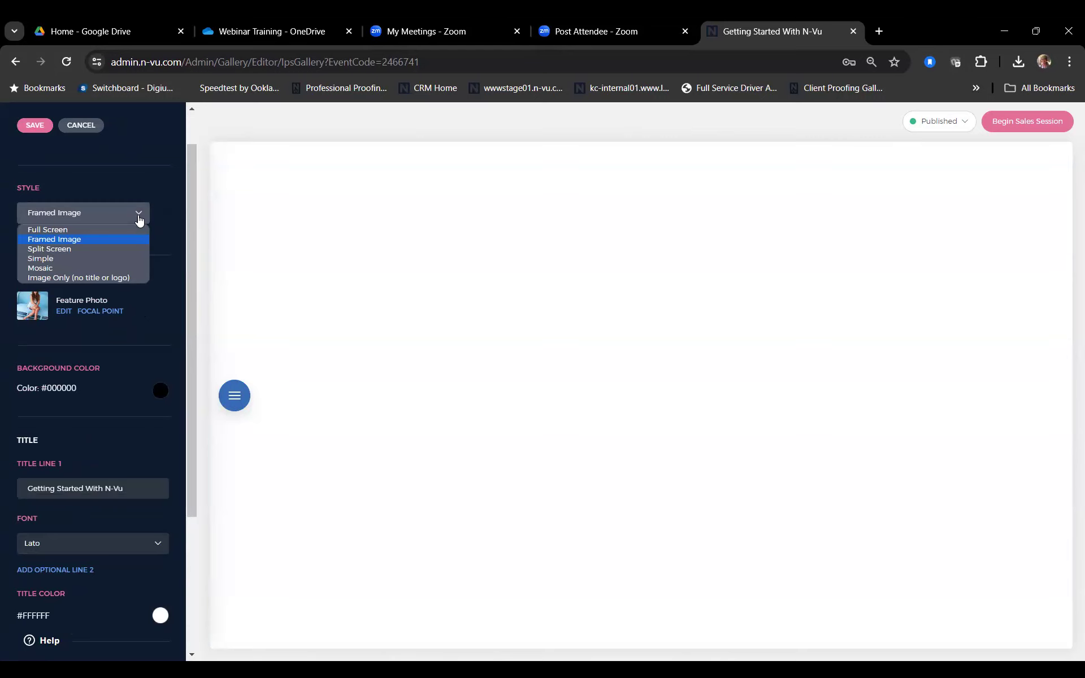
click(109, 278)
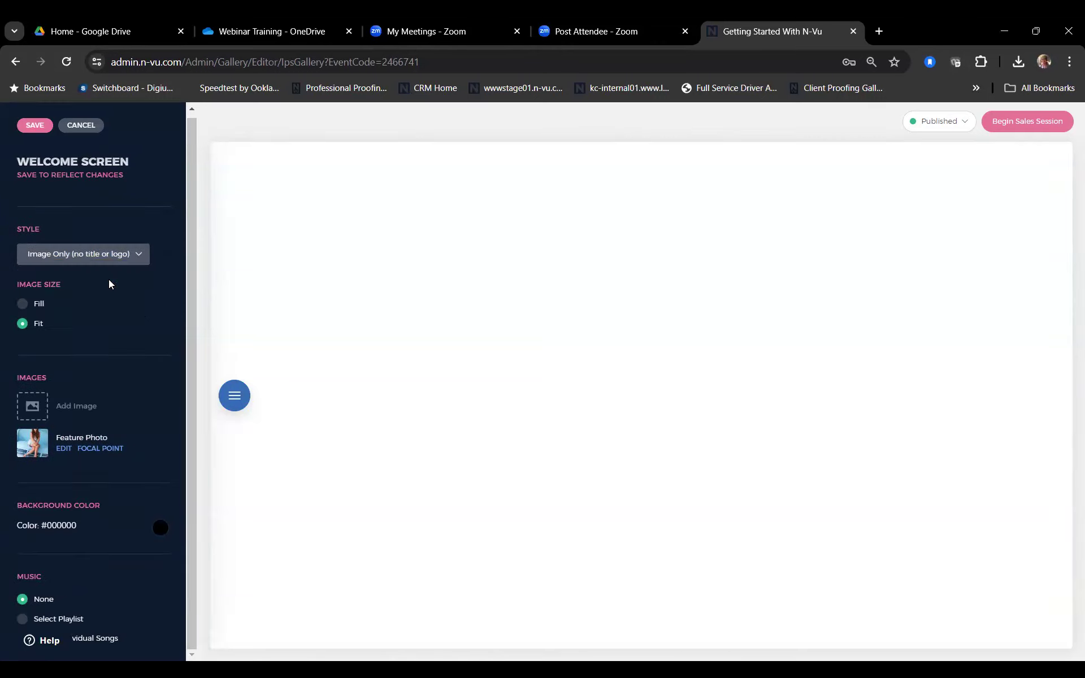
click(137, 259)
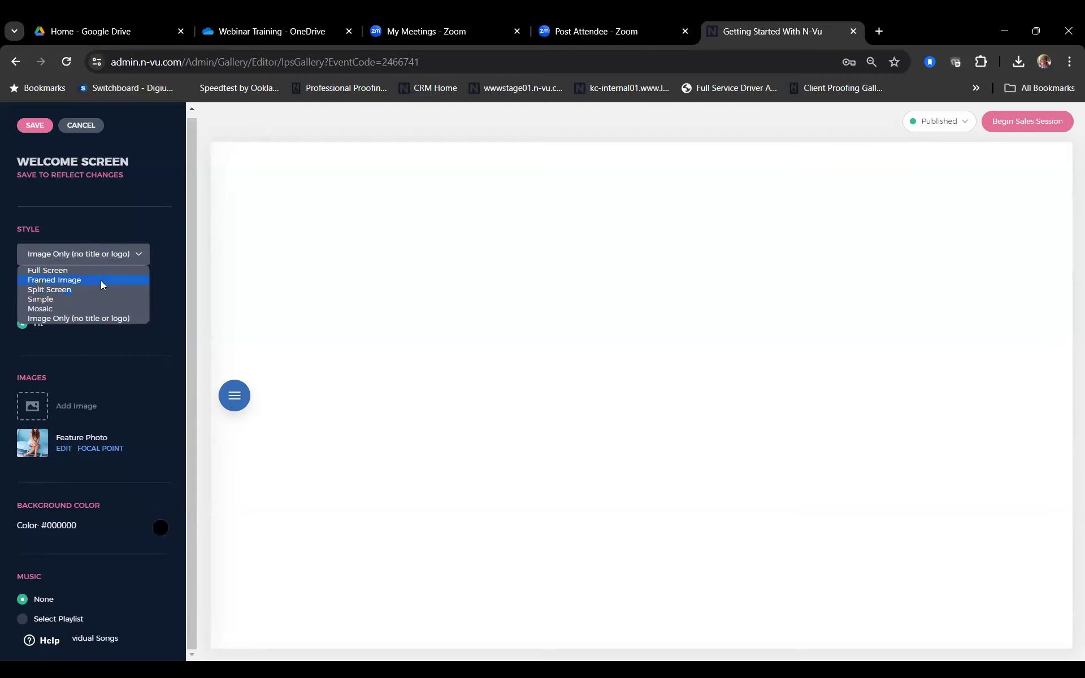
click(101, 281)
click(34, 123)
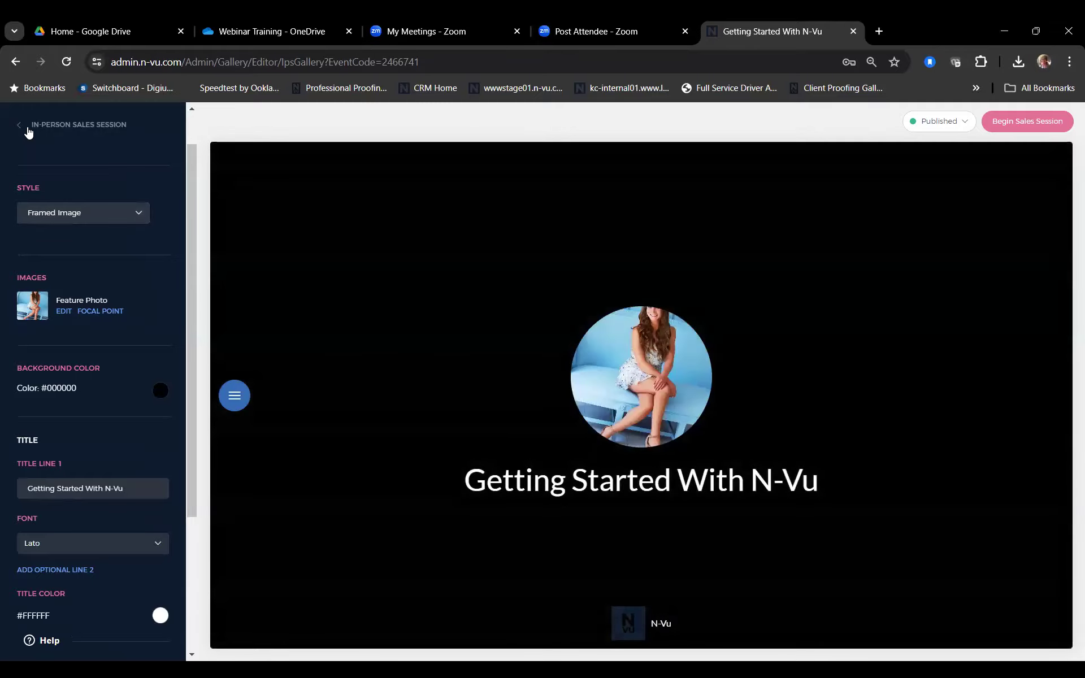
Step: Switch the welcome screen to the Full Screen style and save it
click(28, 131)
click(73, 233)
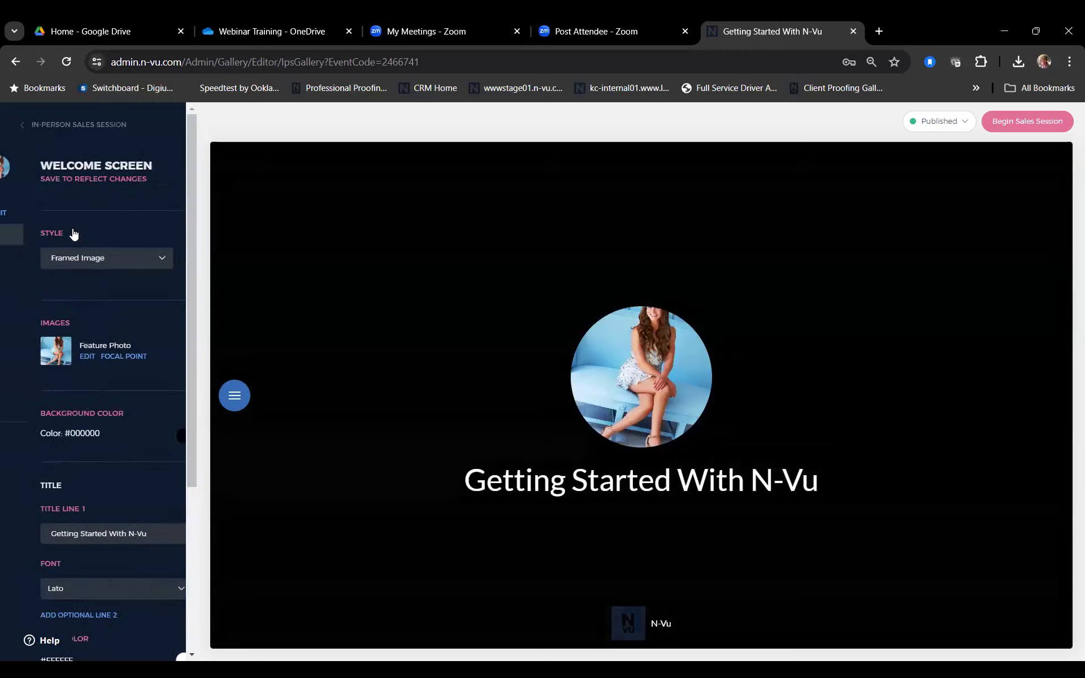
click(79, 270)
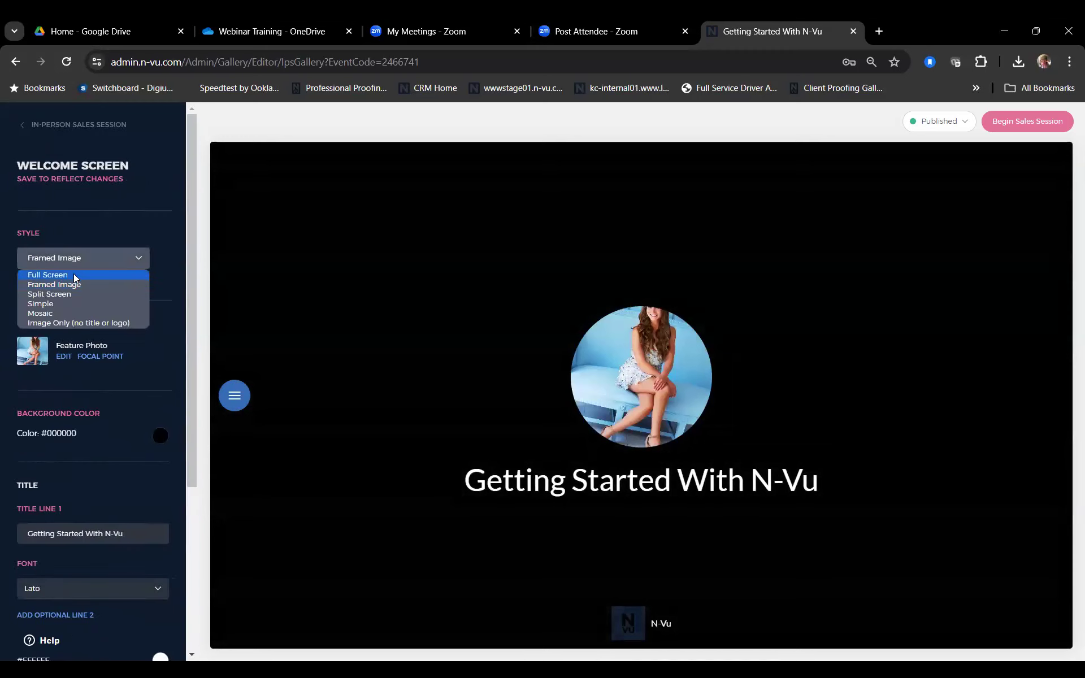
click(72, 277)
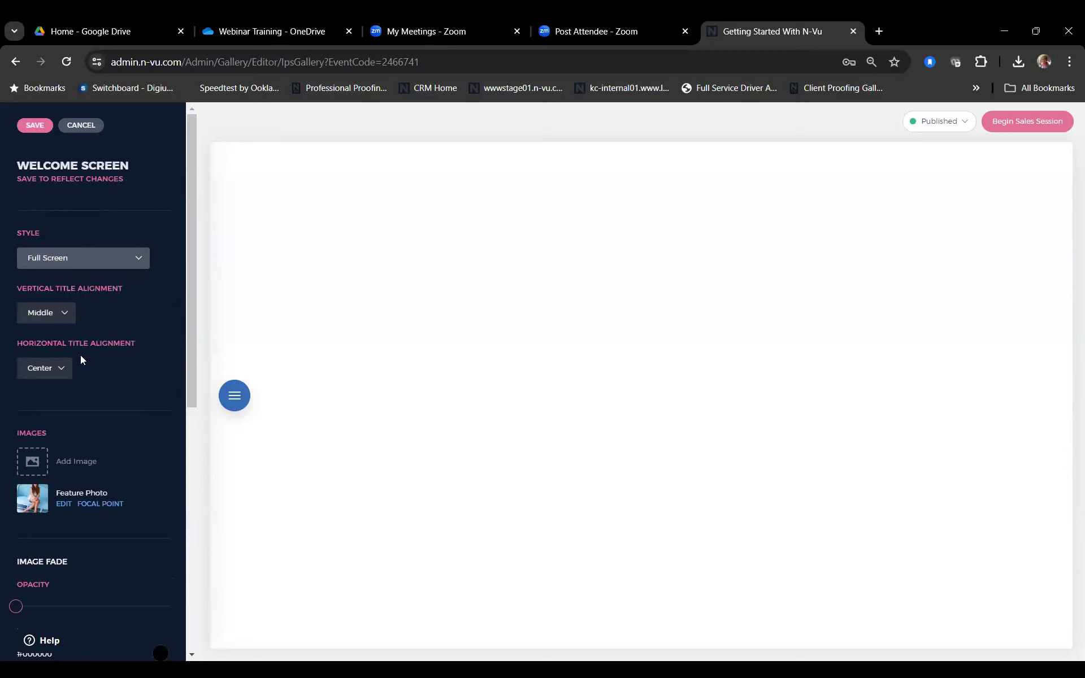
click(22, 124)
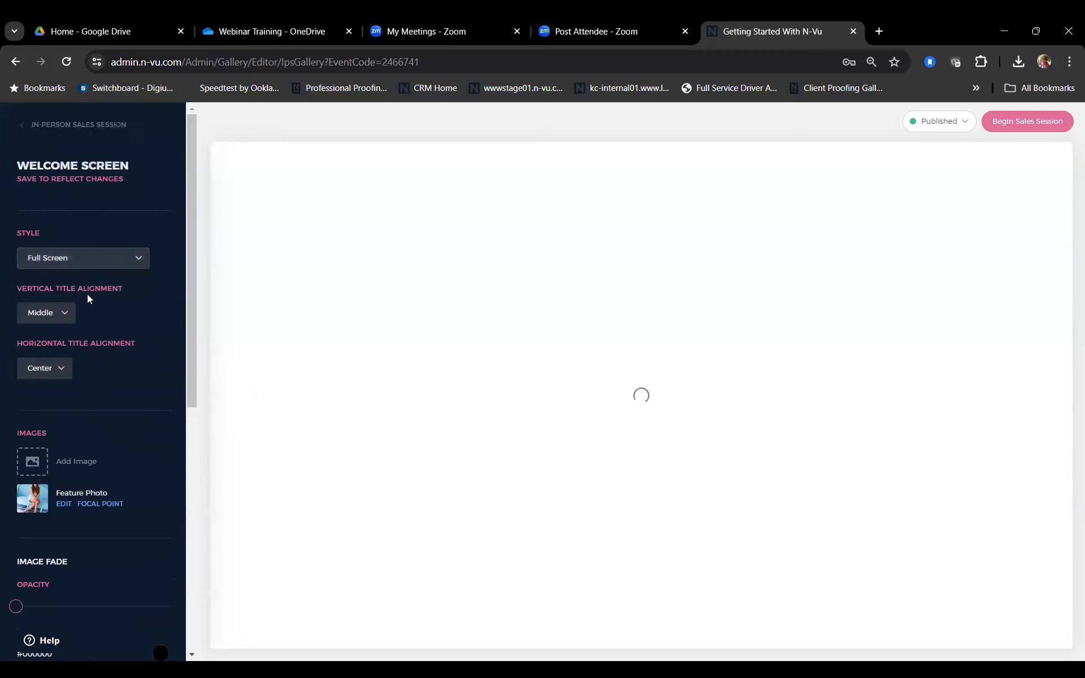
Step: Keep the title vertically Middle and, after trying Left and Right, center it horizontally
click(69, 322)
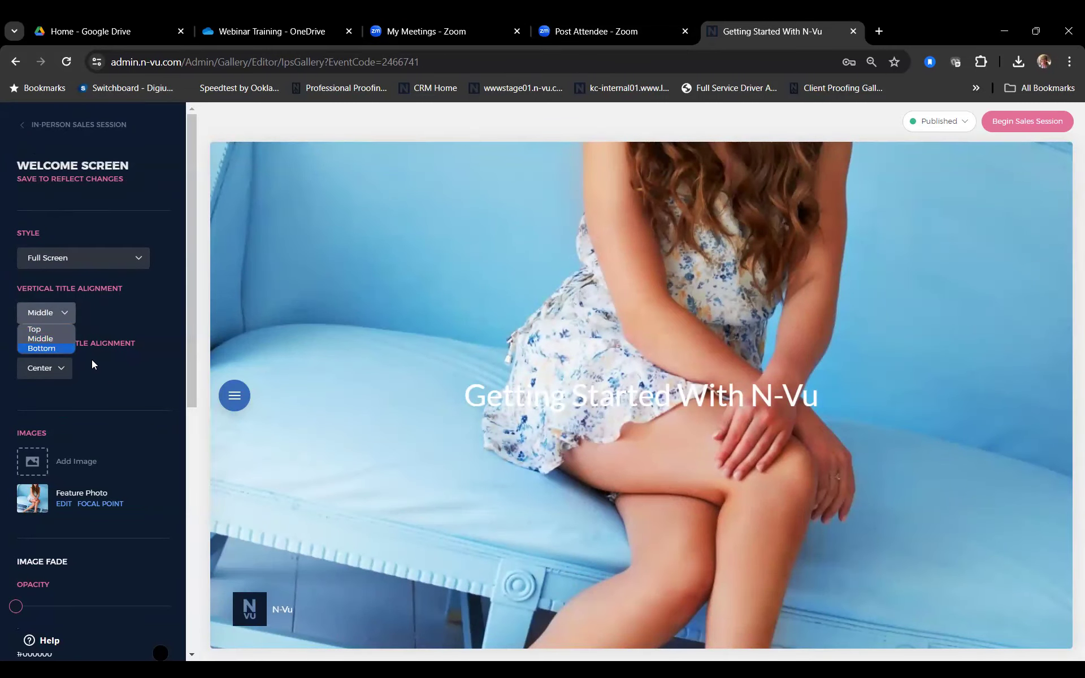
click(64, 312)
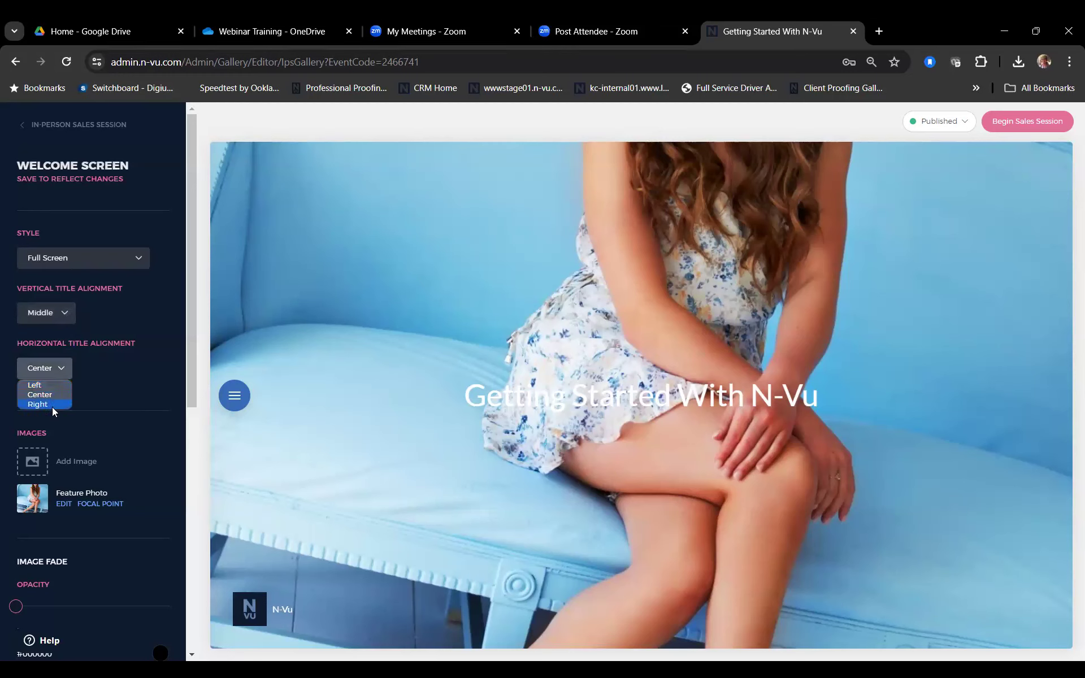
key(Return)
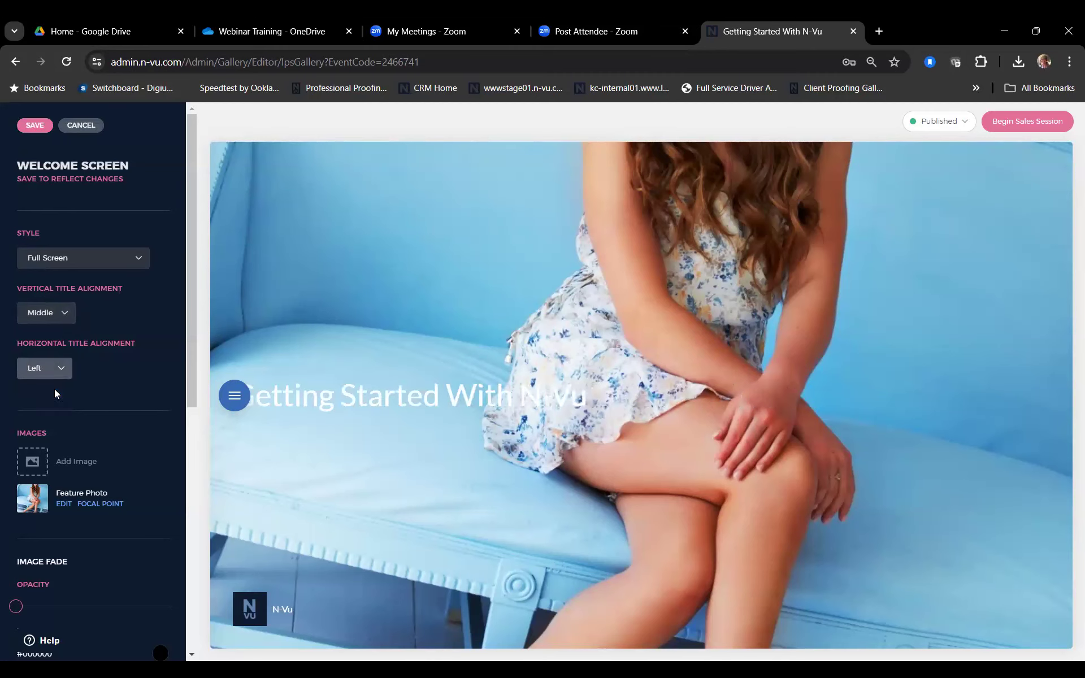
click(64, 371)
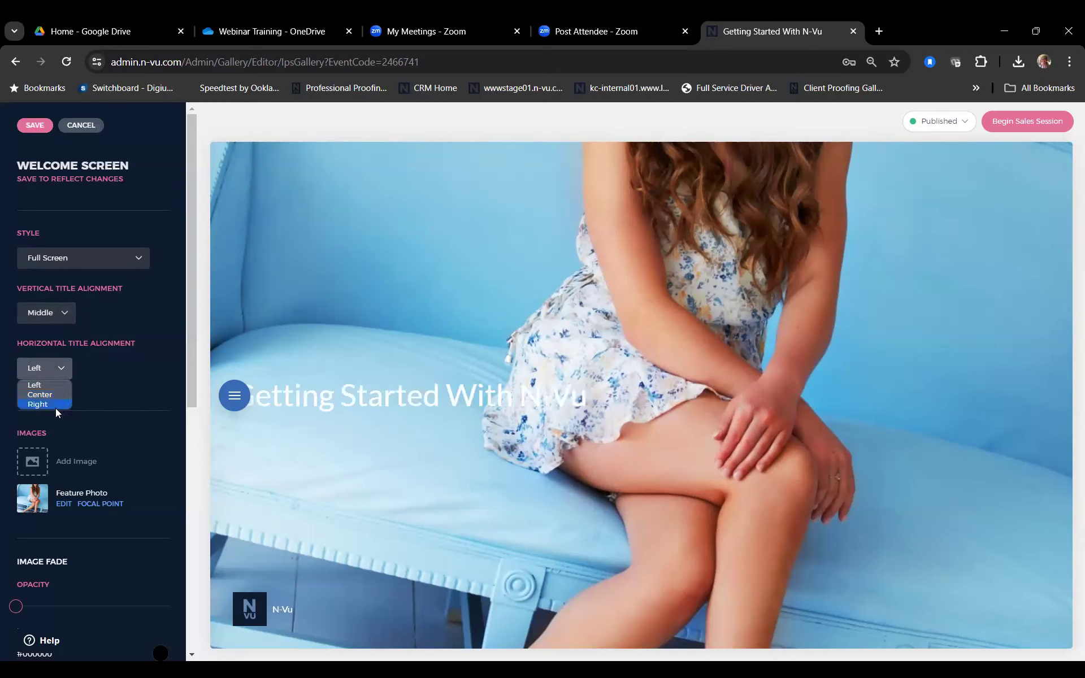
click(56, 404)
click(67, 371)
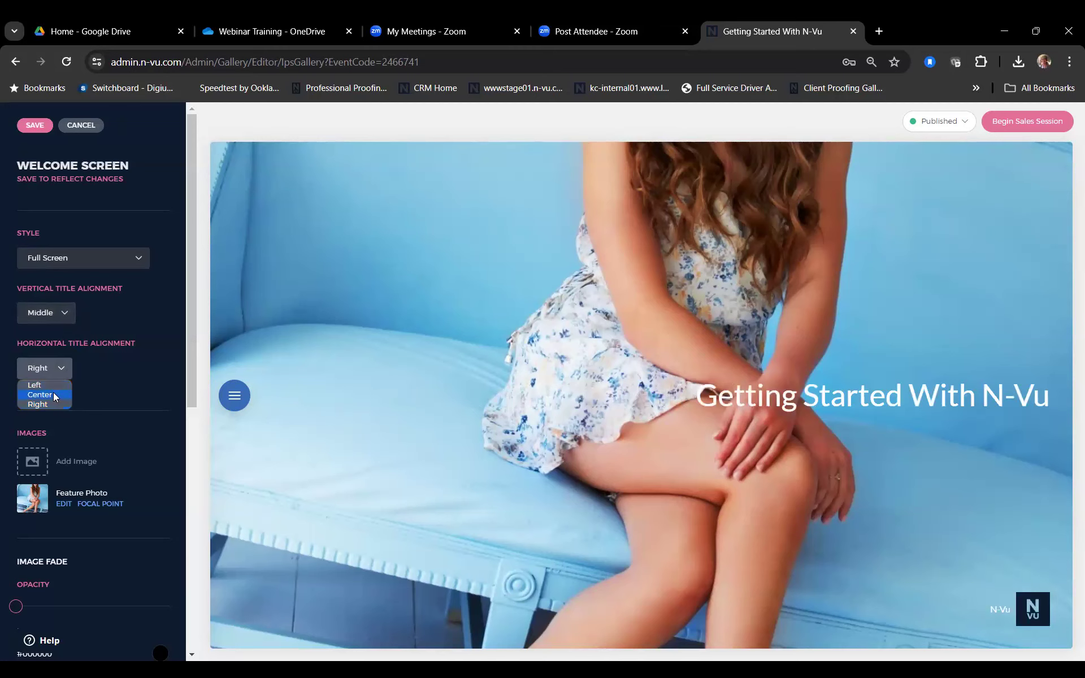
click(53, 393)
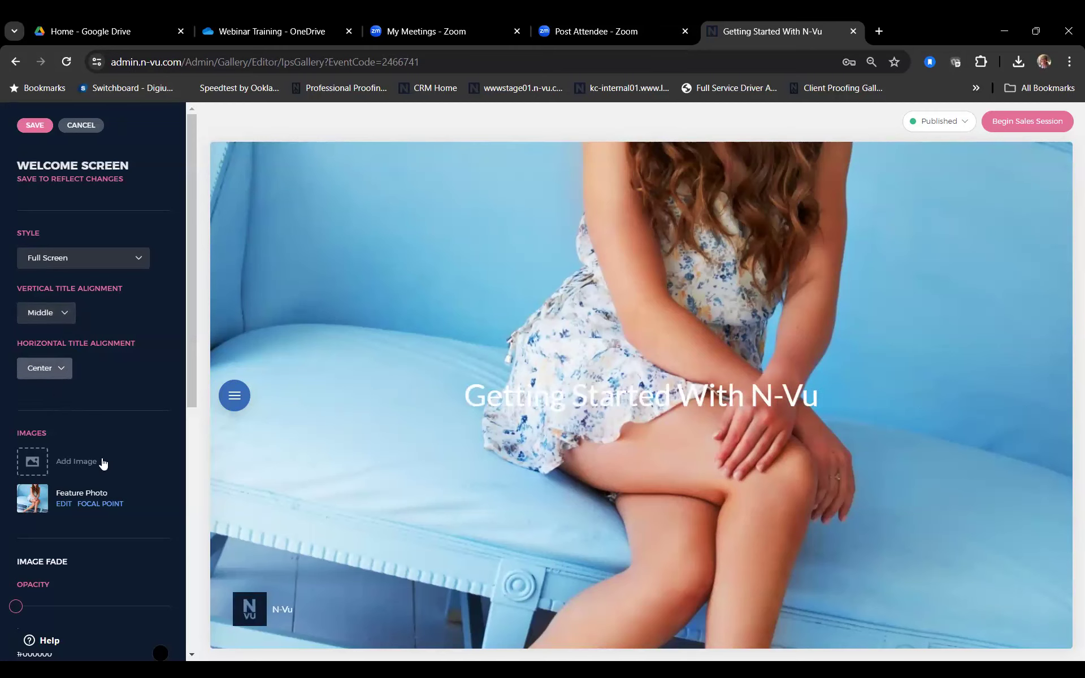
scroll(102, 460, down, 4)
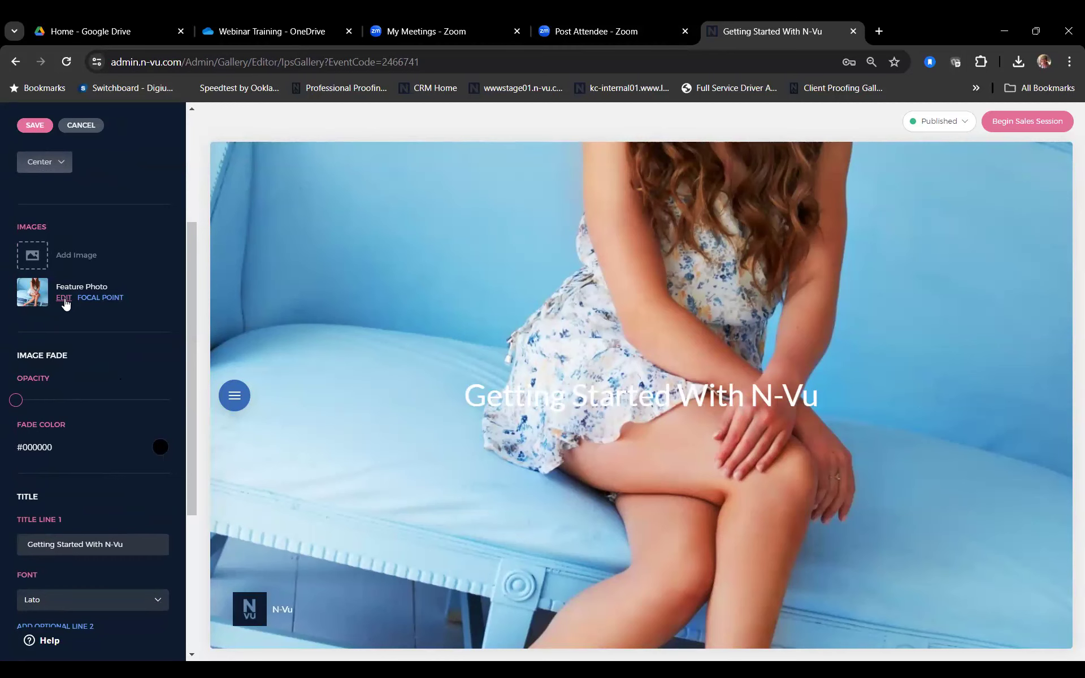
Step: Select image 101, the close-up portrait, as the welcome screen's feature photo
click(64, 299)
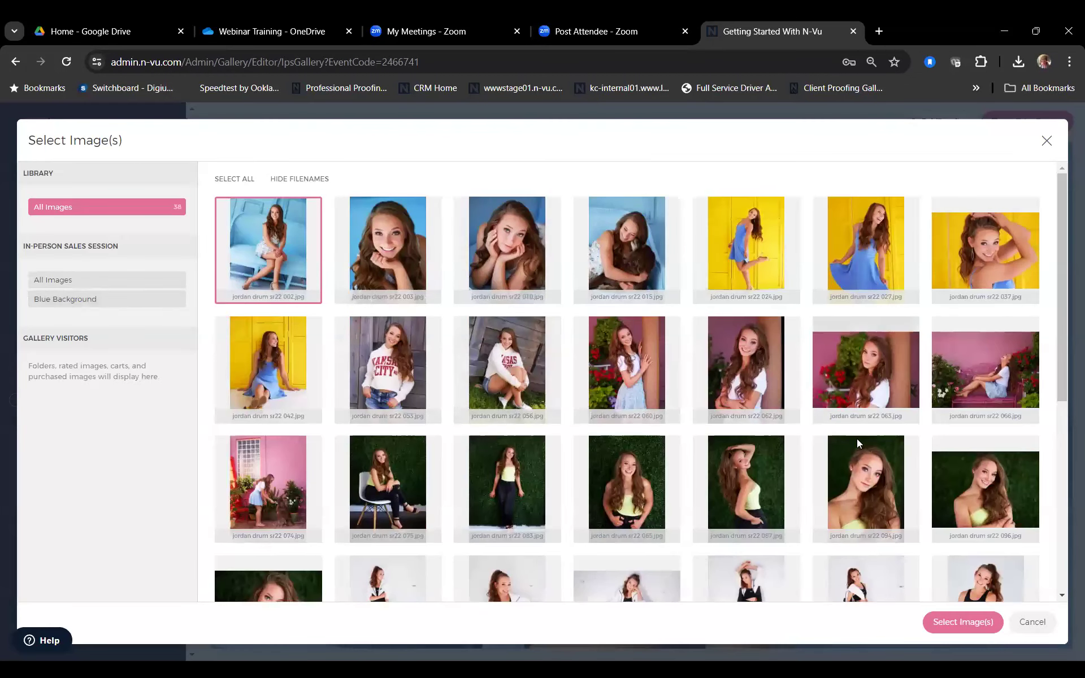
scroll(857, 446, down, 2)
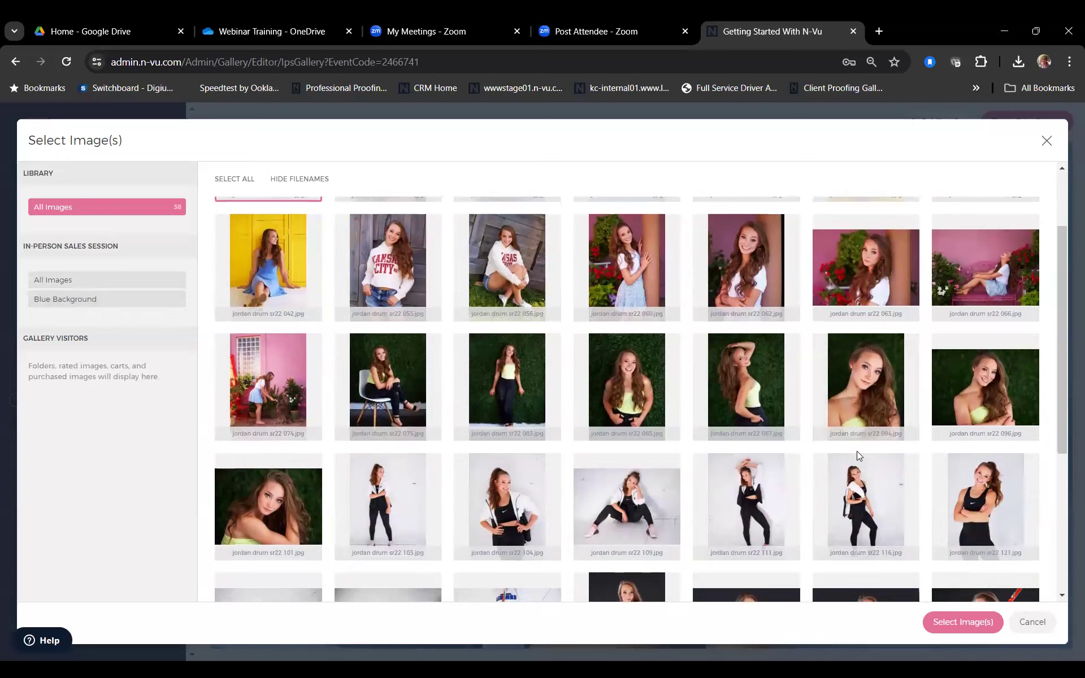
scroll(857, 451, down, 1)
scroll(823, 491, down, 4)
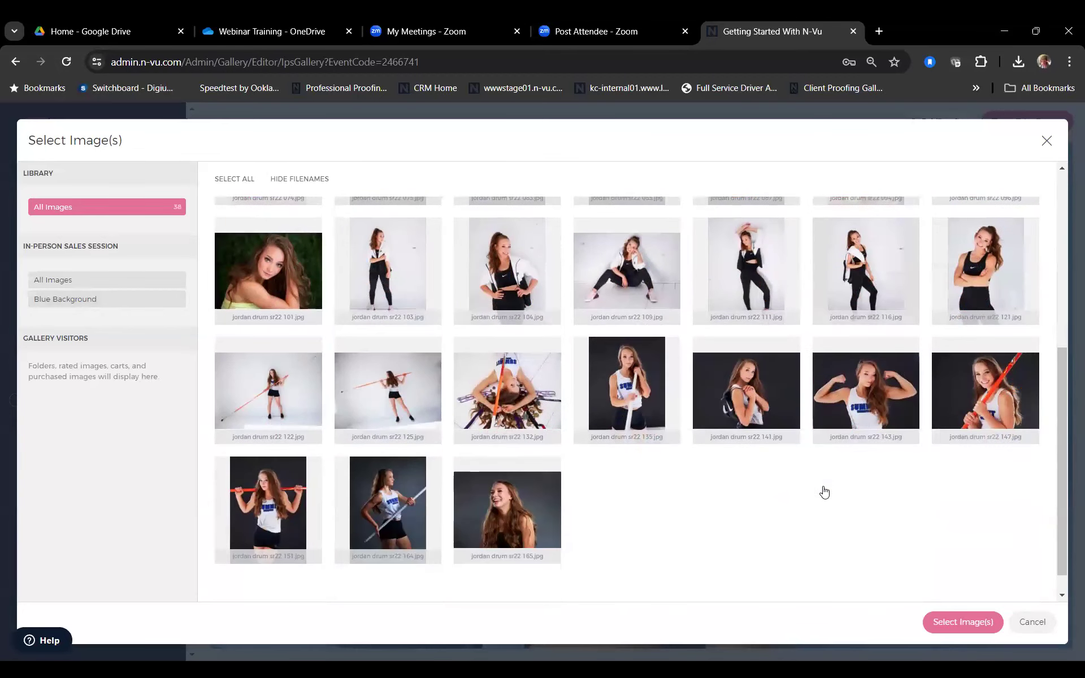
scroll(823, 492, up, 4)
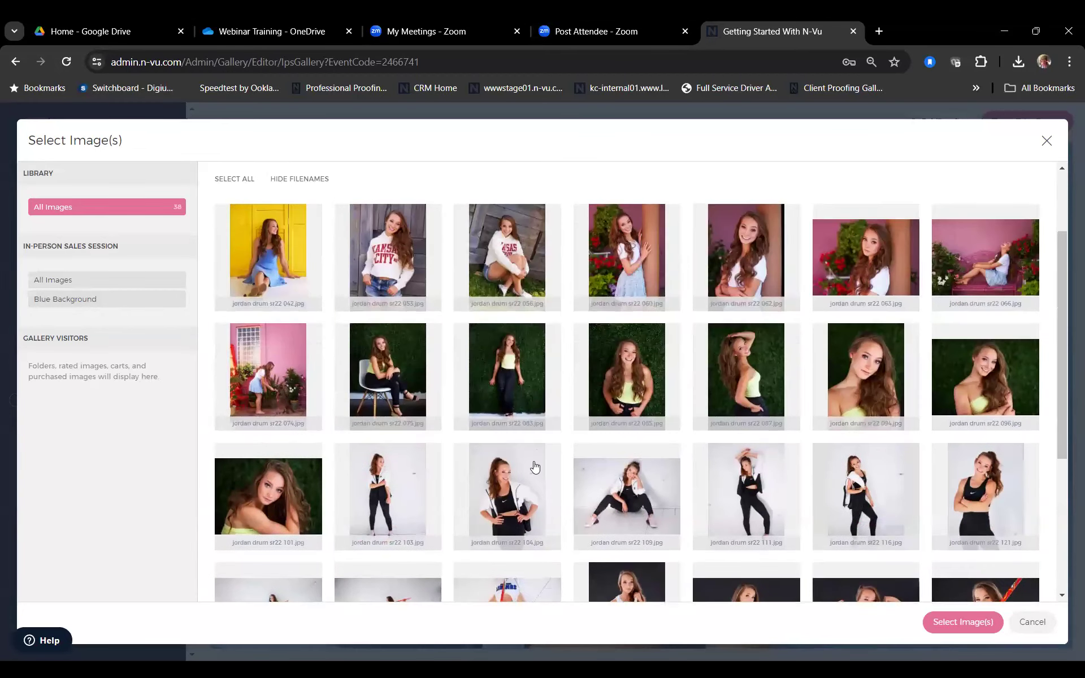
click(260, 496)
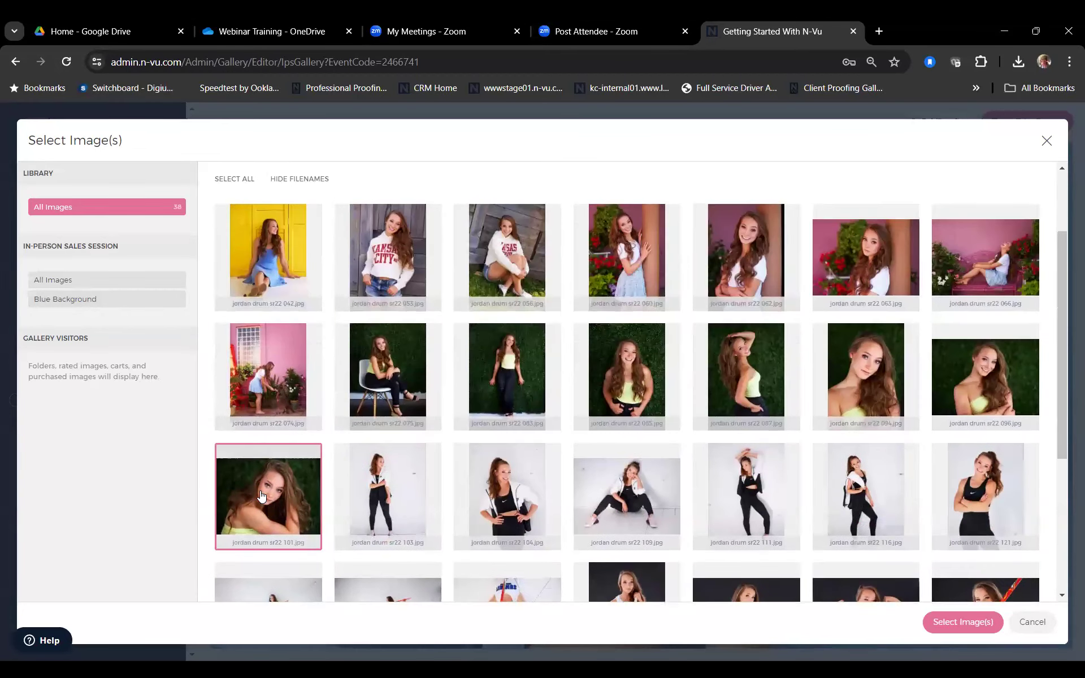
click(966, 623)
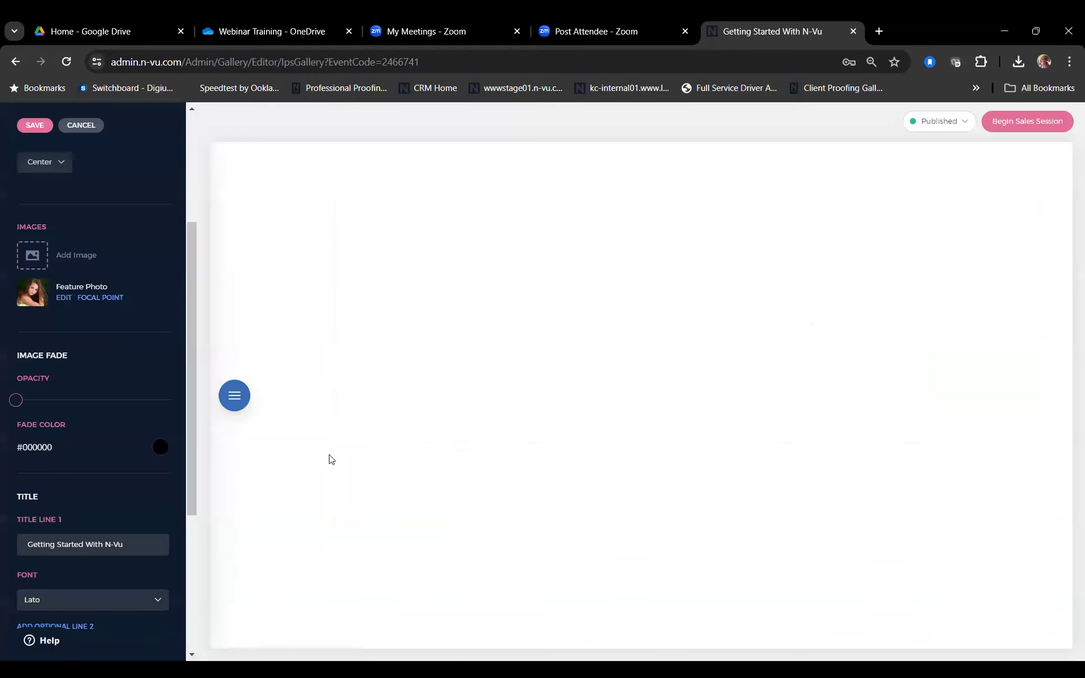
Step: Set the photo's focal point on the portrait's face and save the welcome screen
click(103, 298)
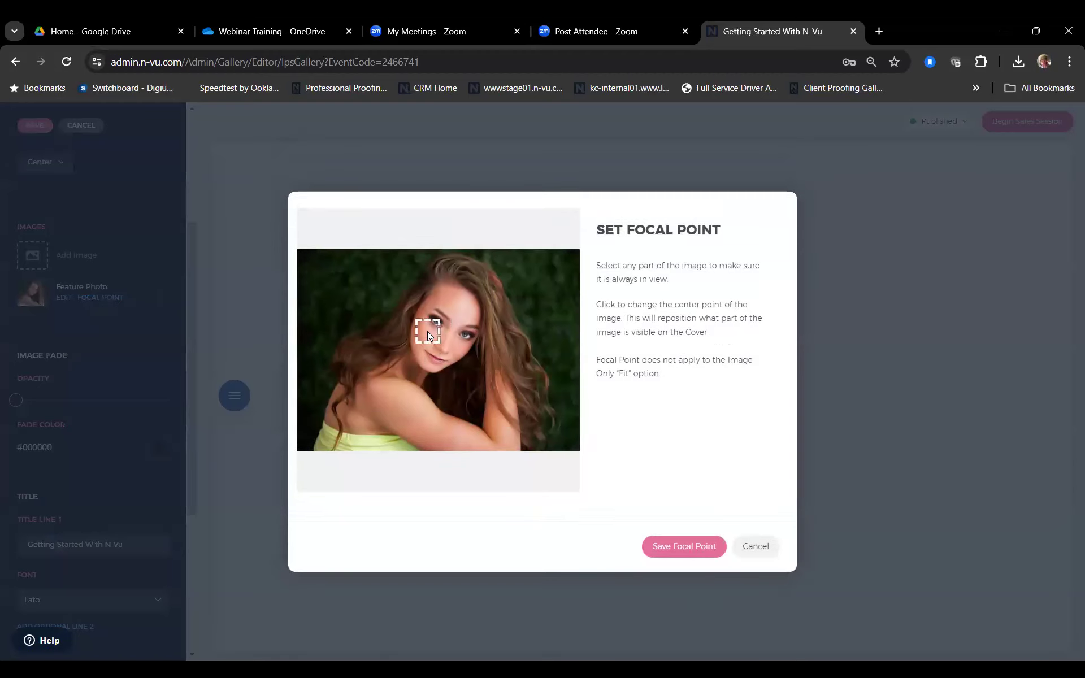
click(677, 547)
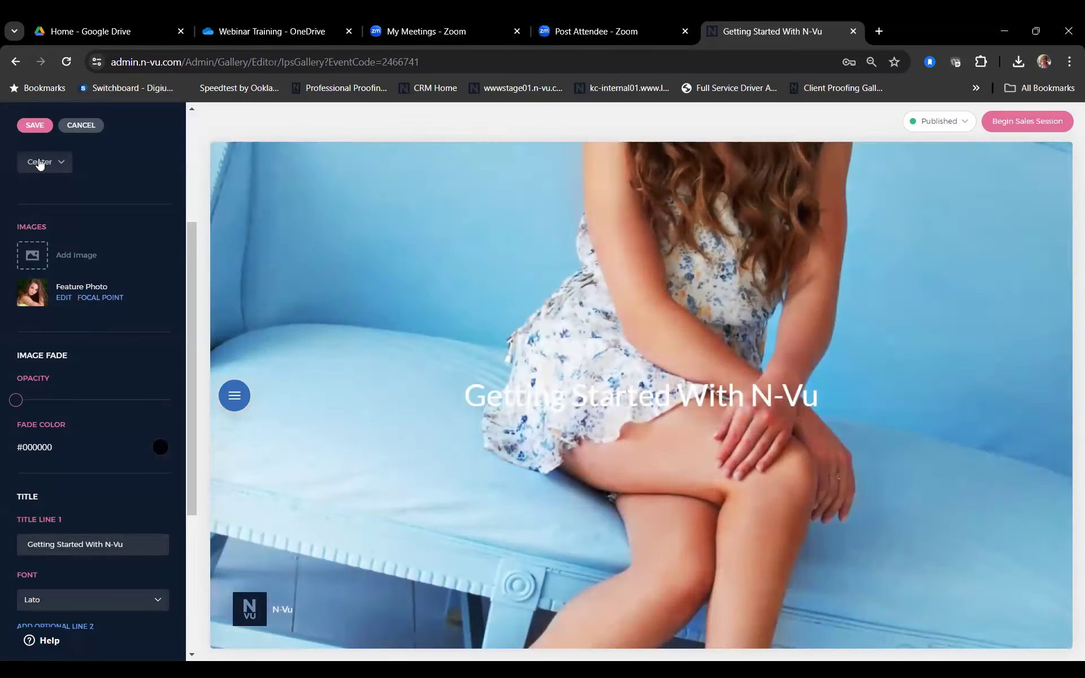
click(35, 126)
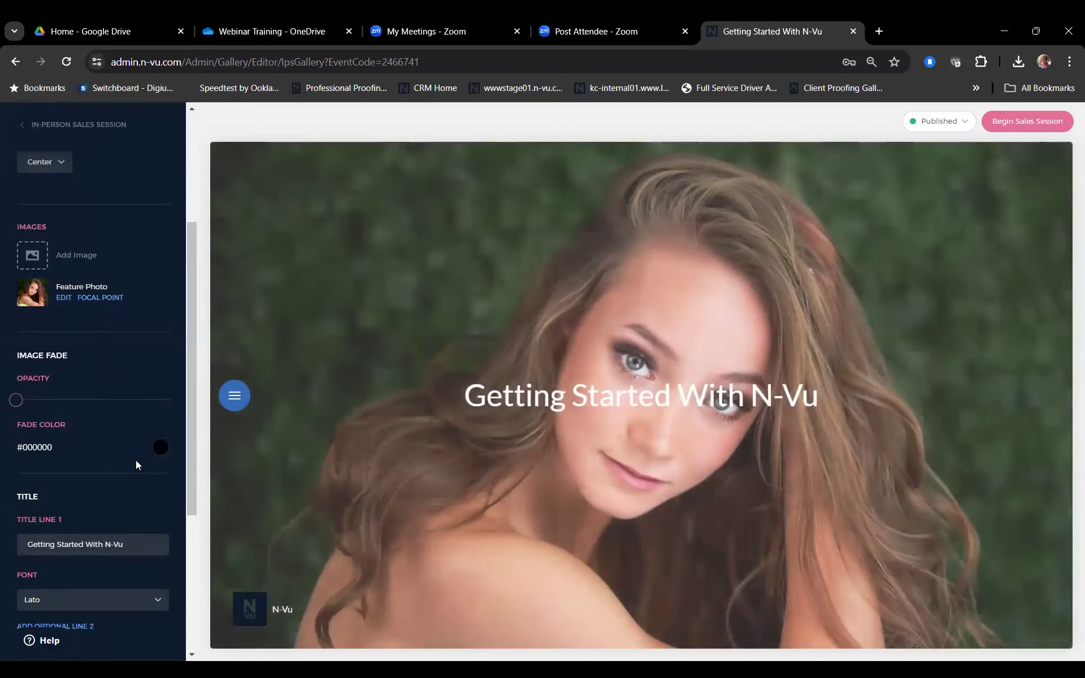
scroll(136, 464, down, 1)
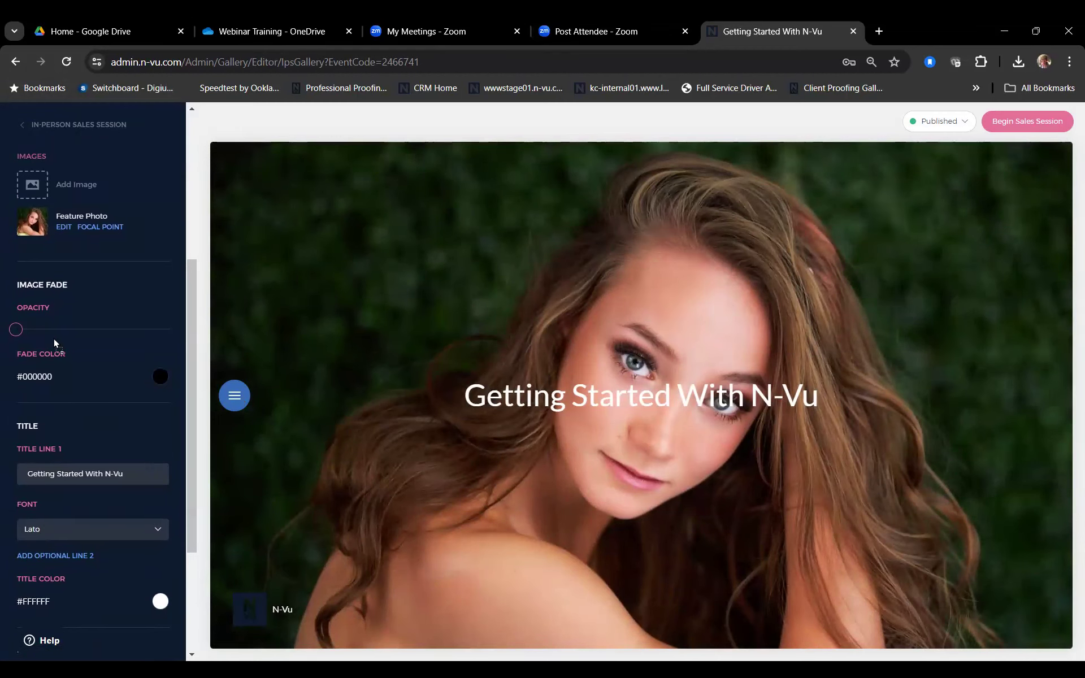
scroll(73, 402, down, 2)
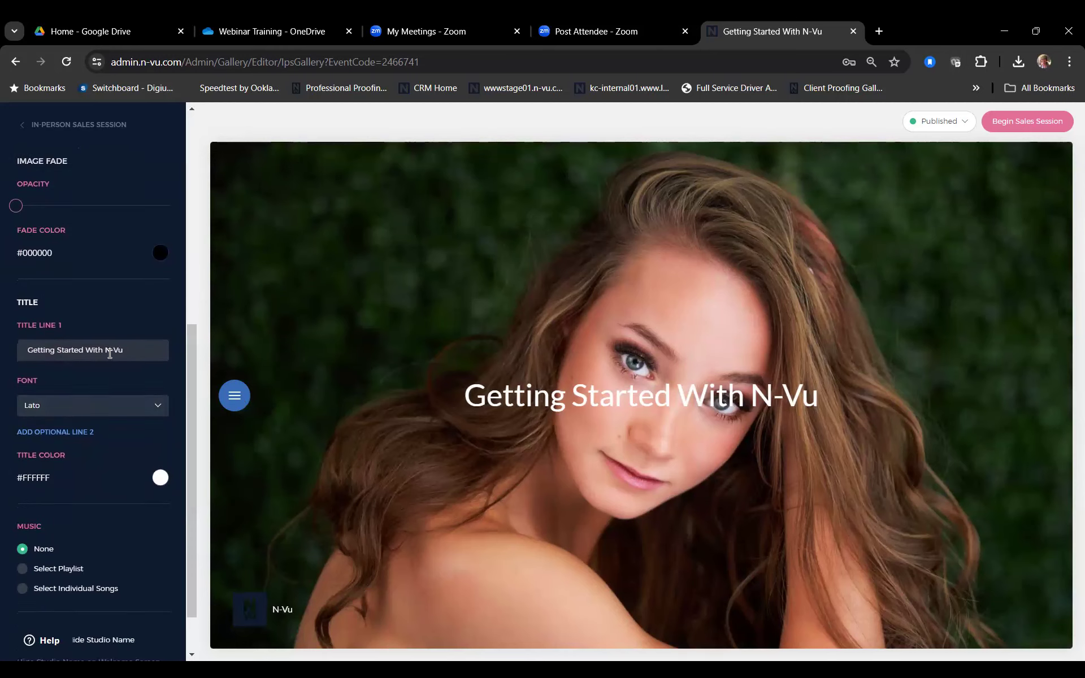
scroll(79, 404, down, 1)
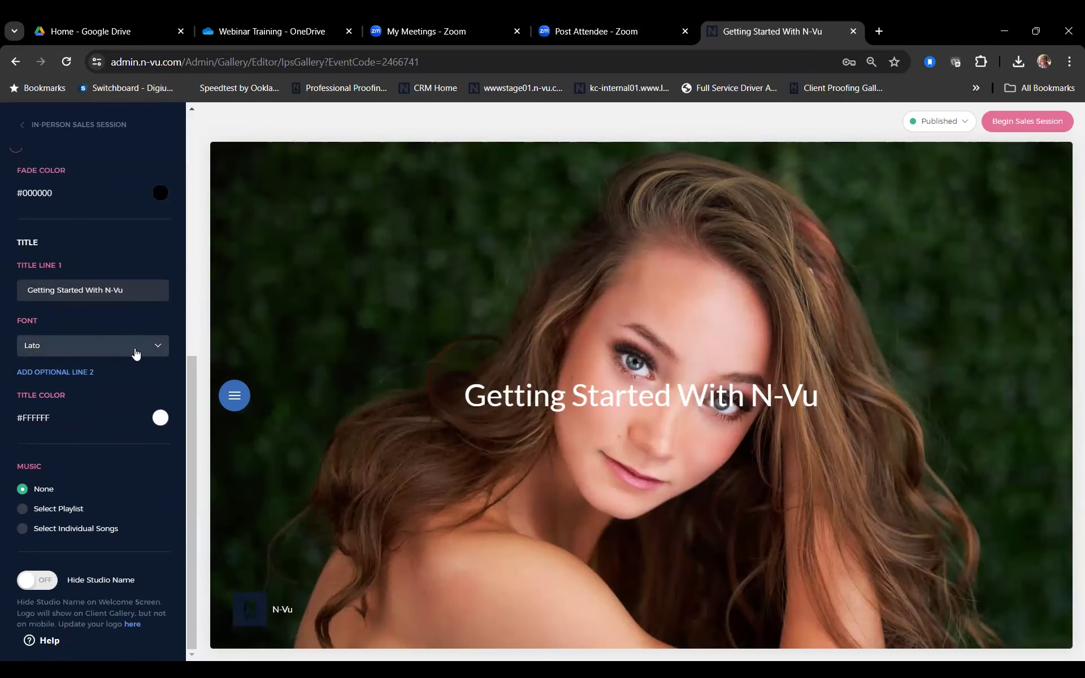
Step: Replace Title Line 1 with the client's first name and add a Line 2 reading 2024
click(67, 374)
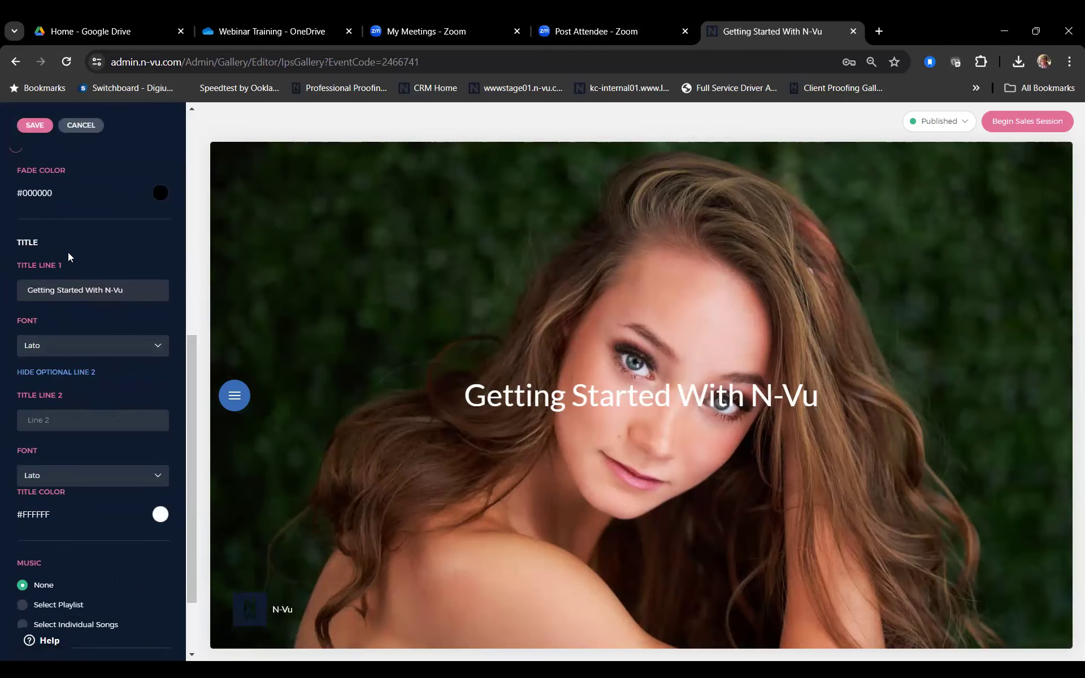
drag(149, 291, 1, 245)
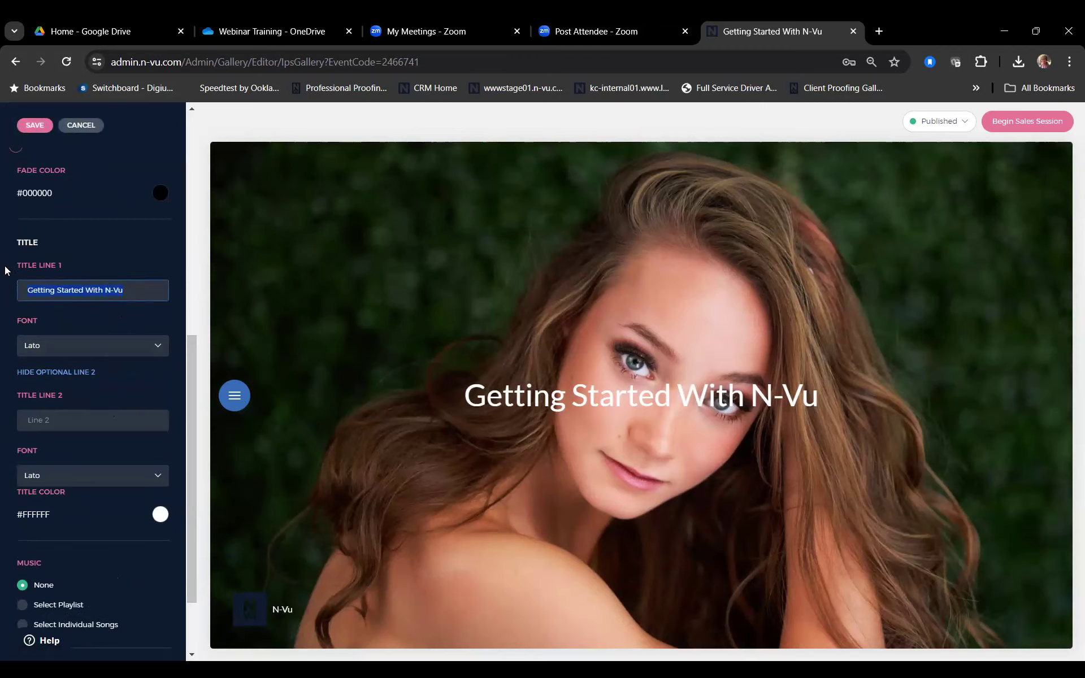
text(Jordann)
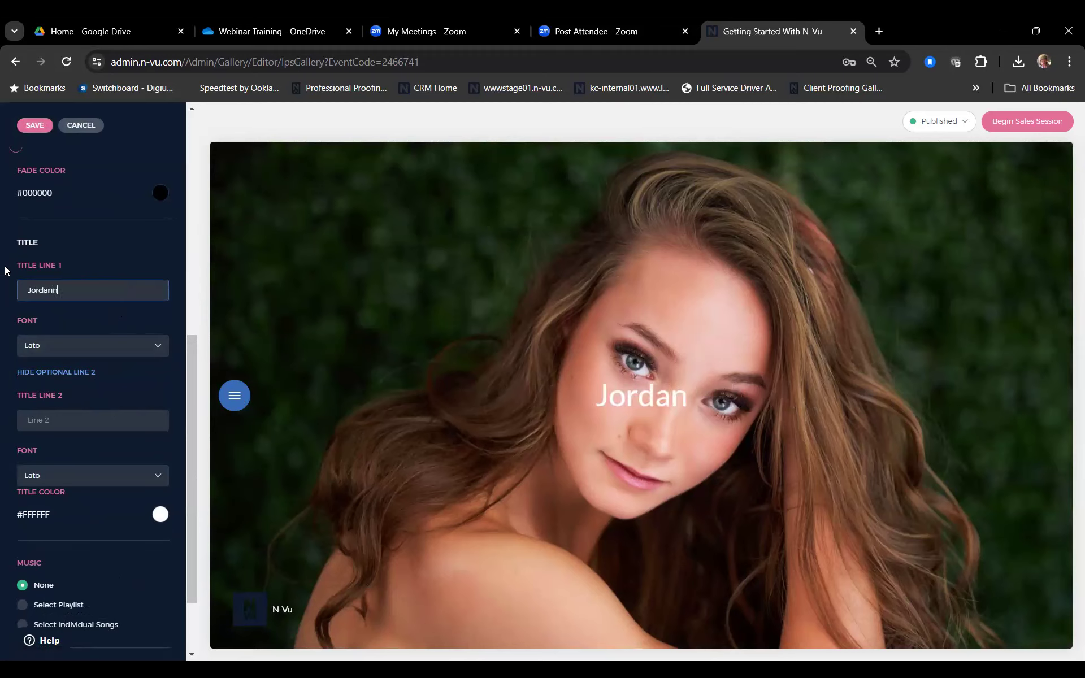
key(BackSpace)
click(108, 427)
text(2024)
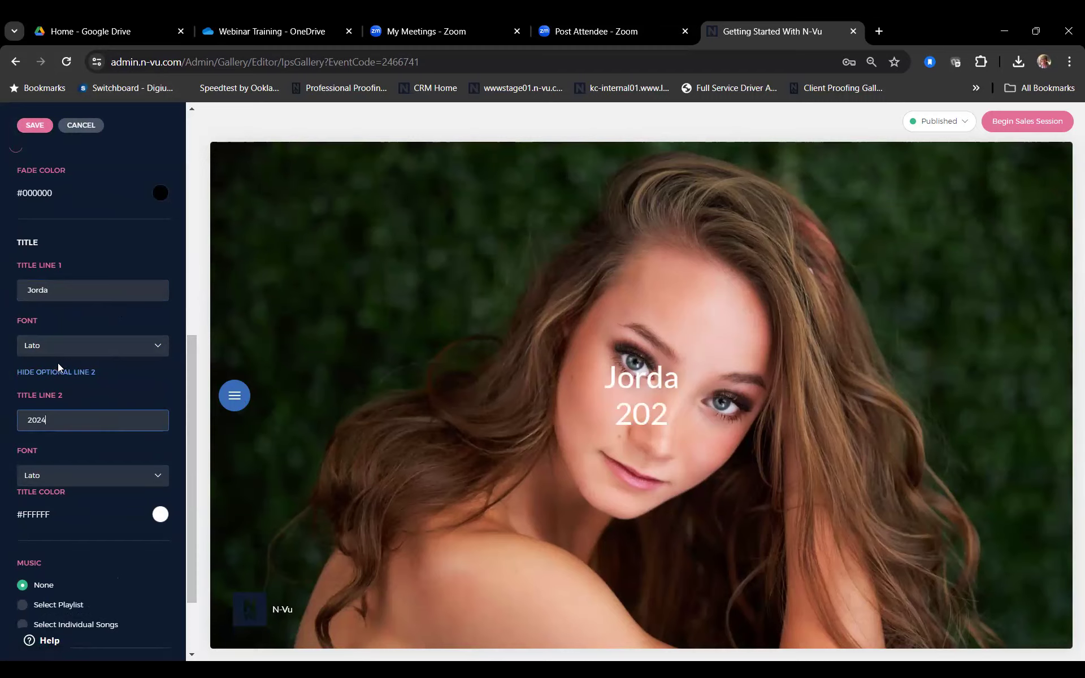
Step: Set the first title line's font to Handwriting > Dancing Script
click(43, 351)
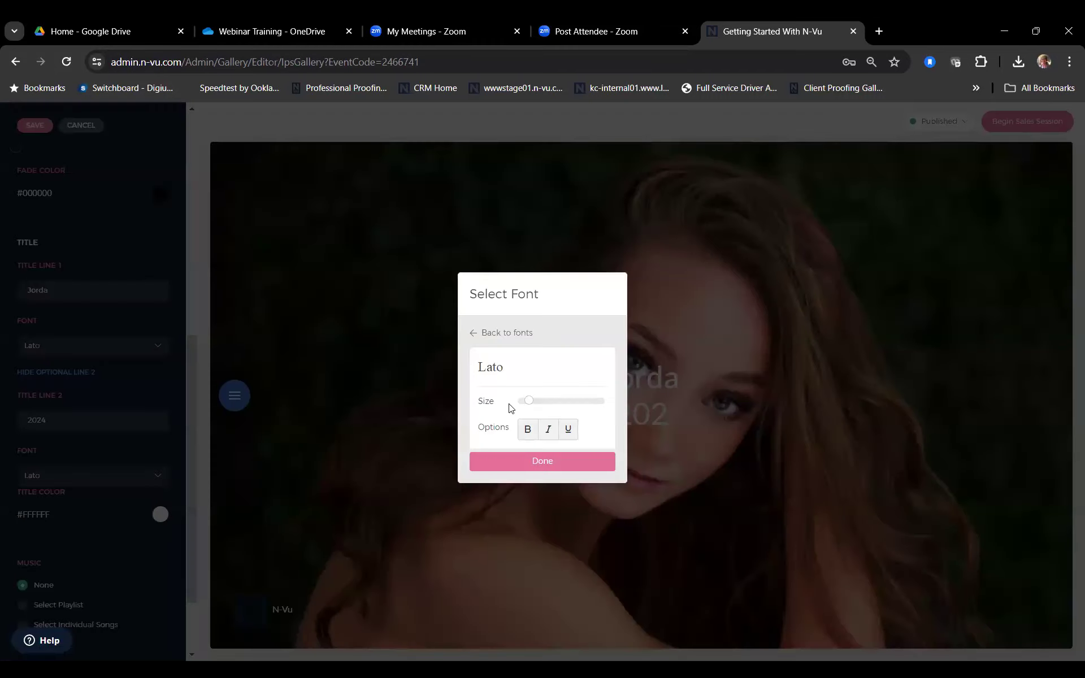
click(502, 335)
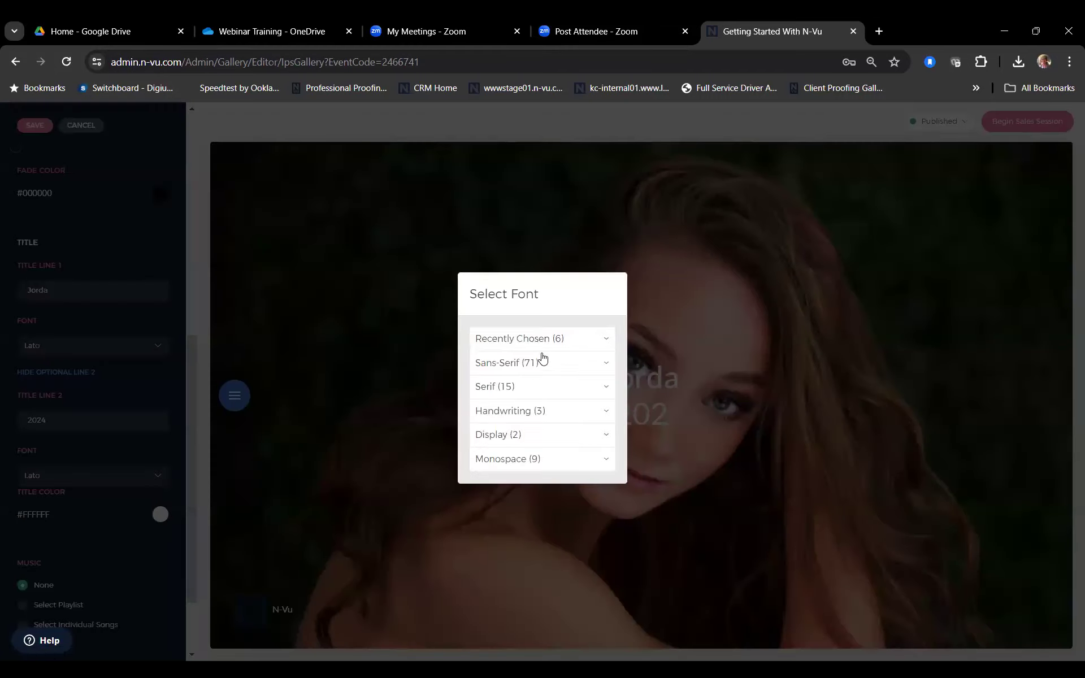
click(536, 414)
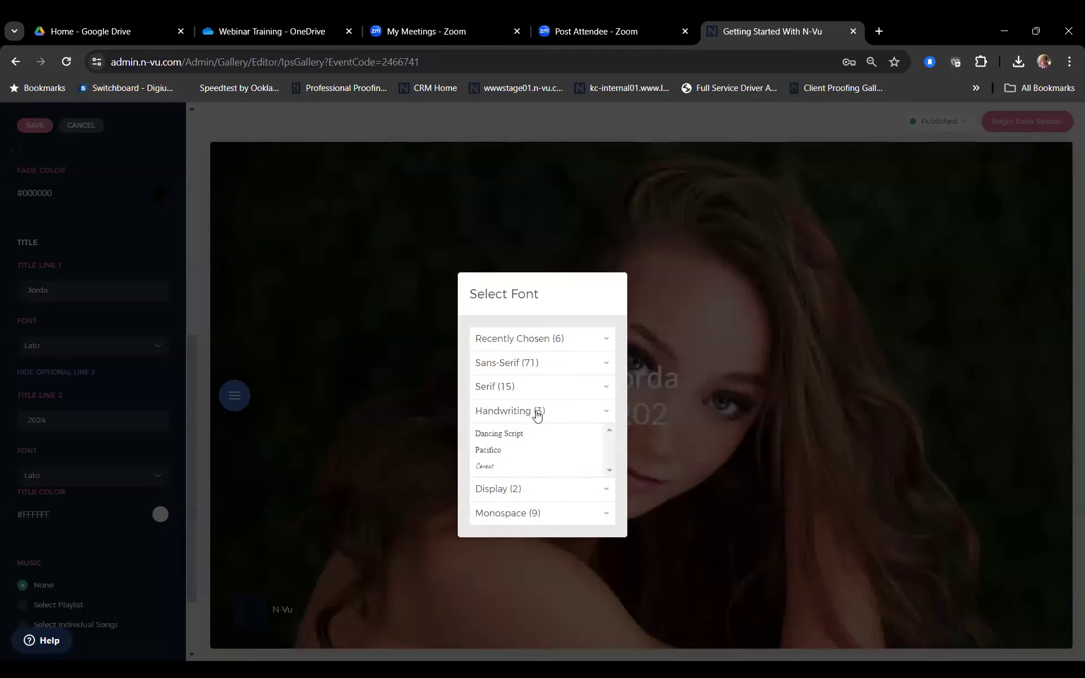
click(528, 436)
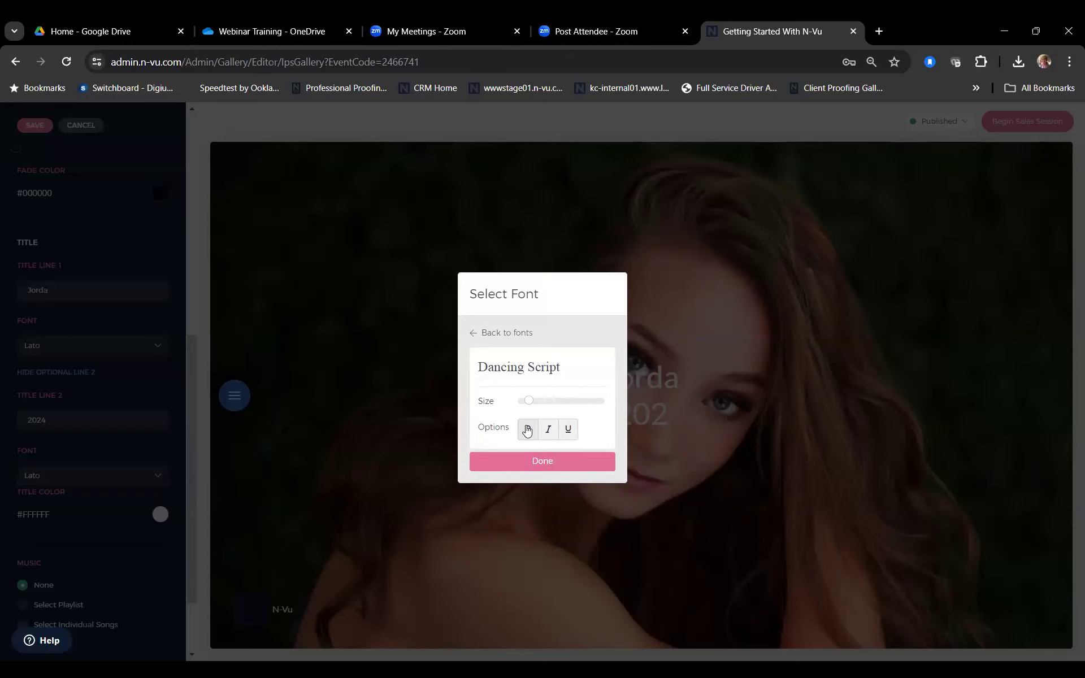
click(517, 469)
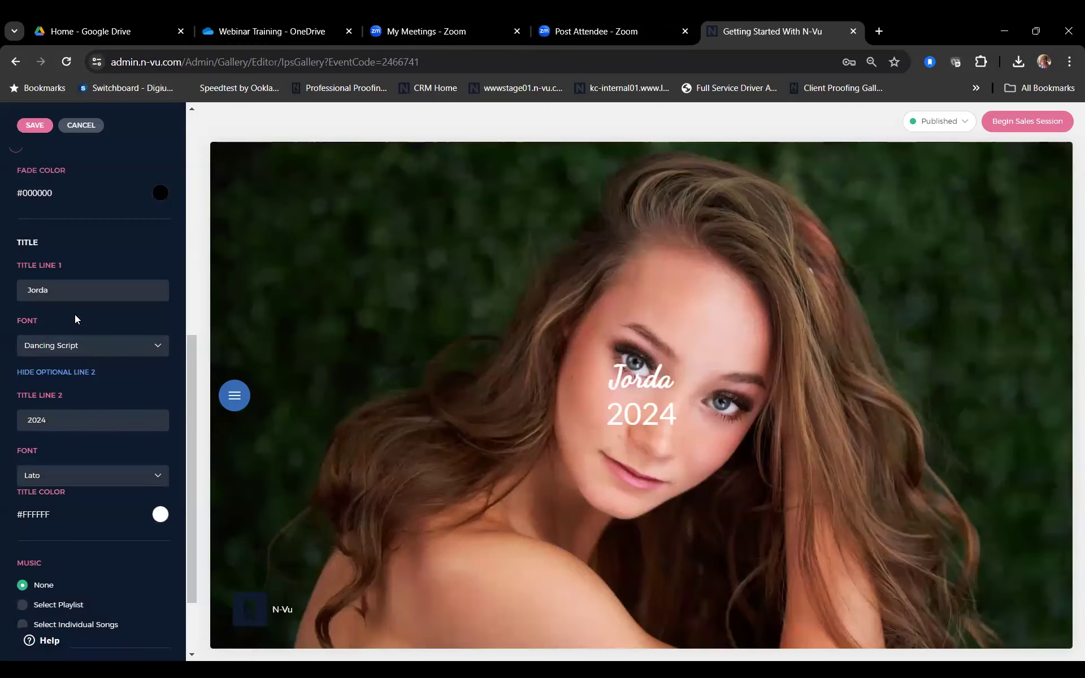
click(71, 292)
Step: Finish correcting the first-line name and position the title at the top left
text(n)
scroll(111, 355, up, 1)
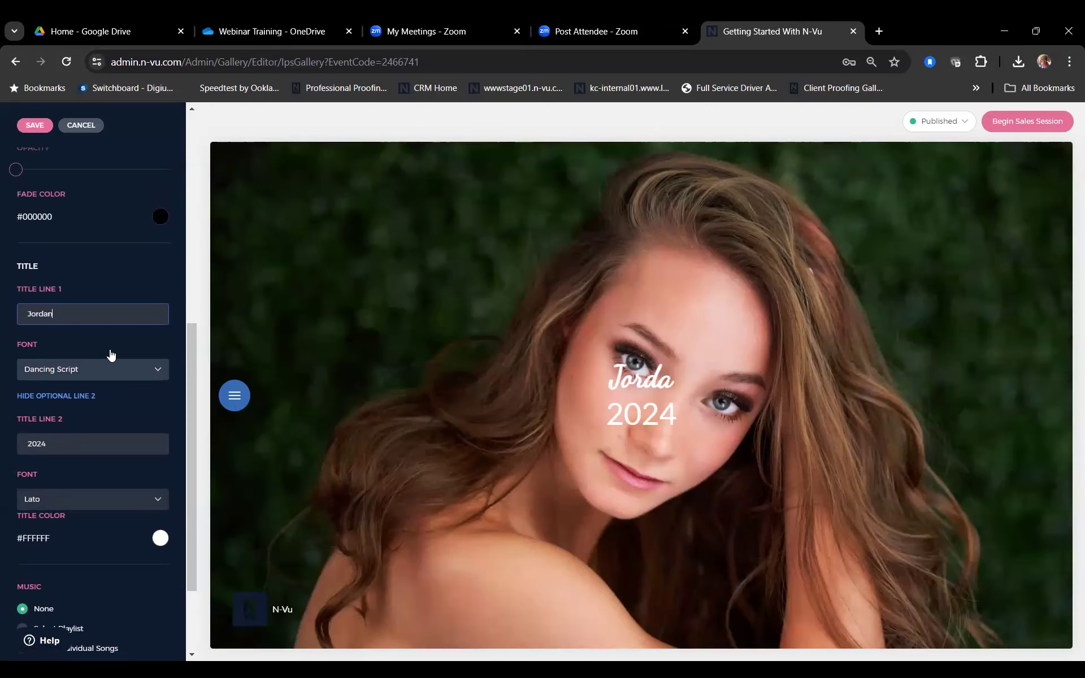
scroll(110, 355, up, 1)
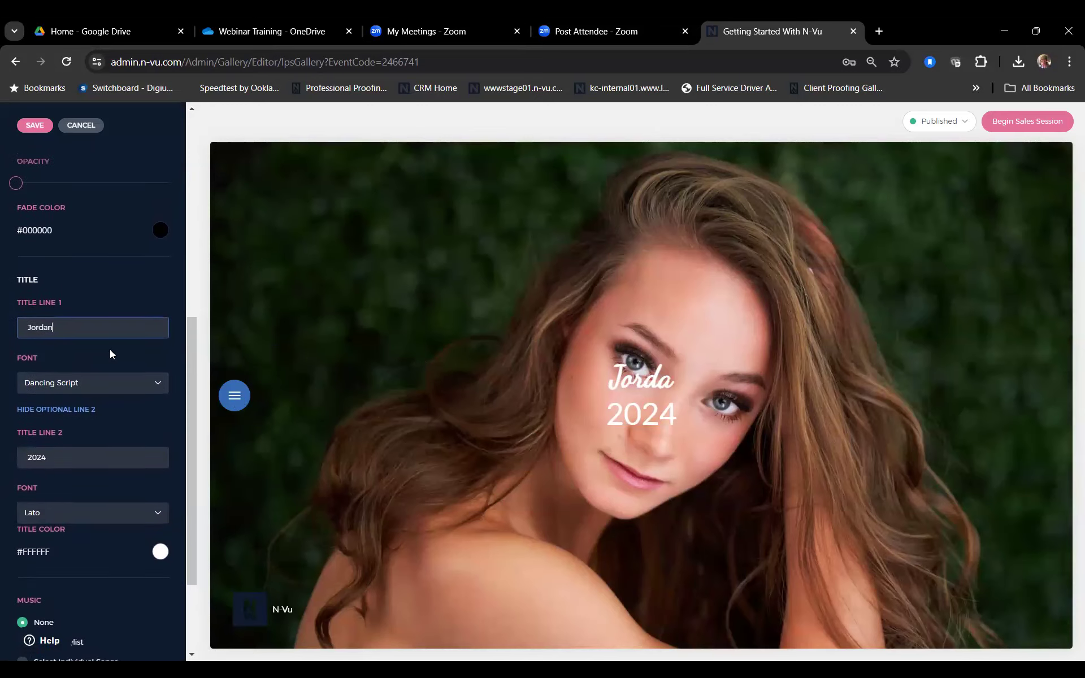
click(110, 351)
scroll(110, 350, up, 3)
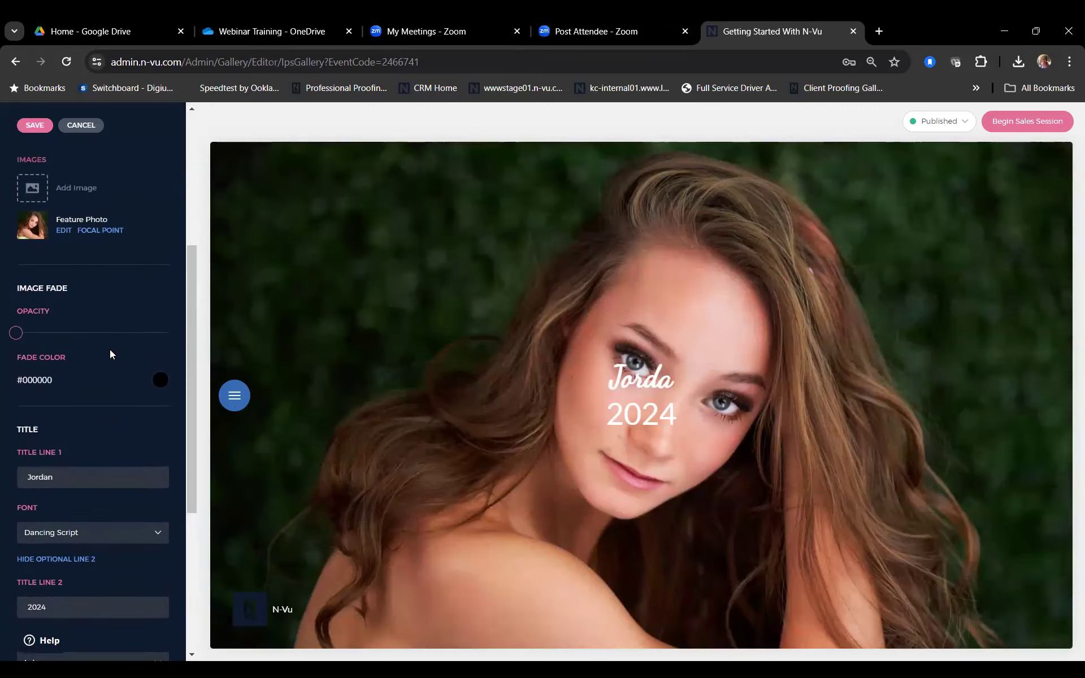
scroll(110, 351, up, 3)
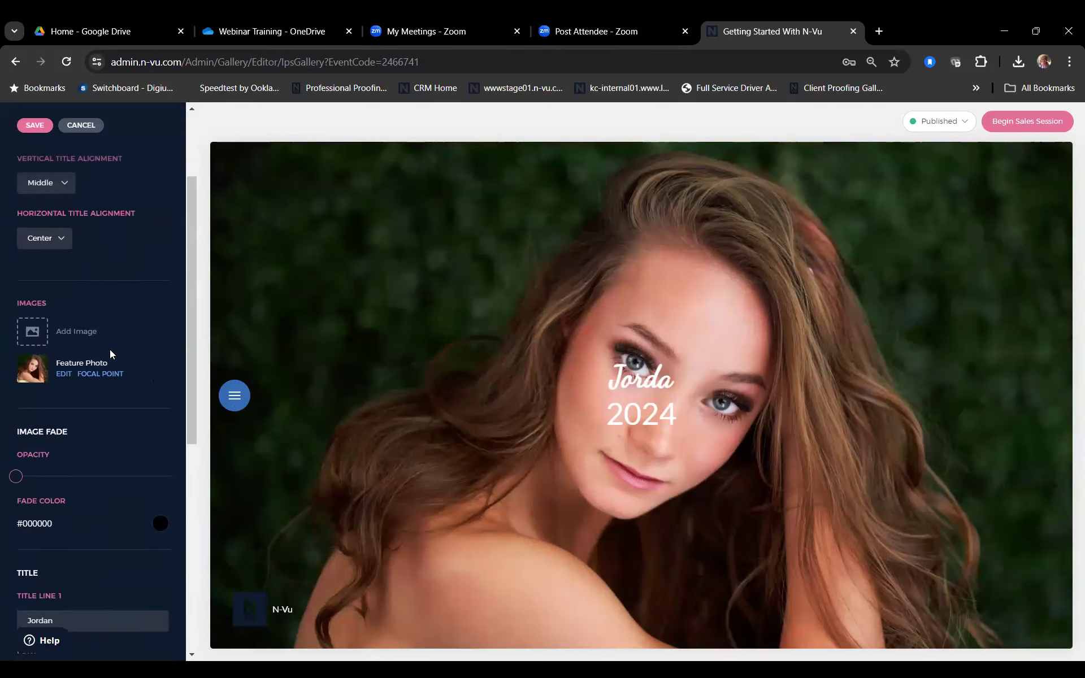
scroll(109, 350, up, 2)
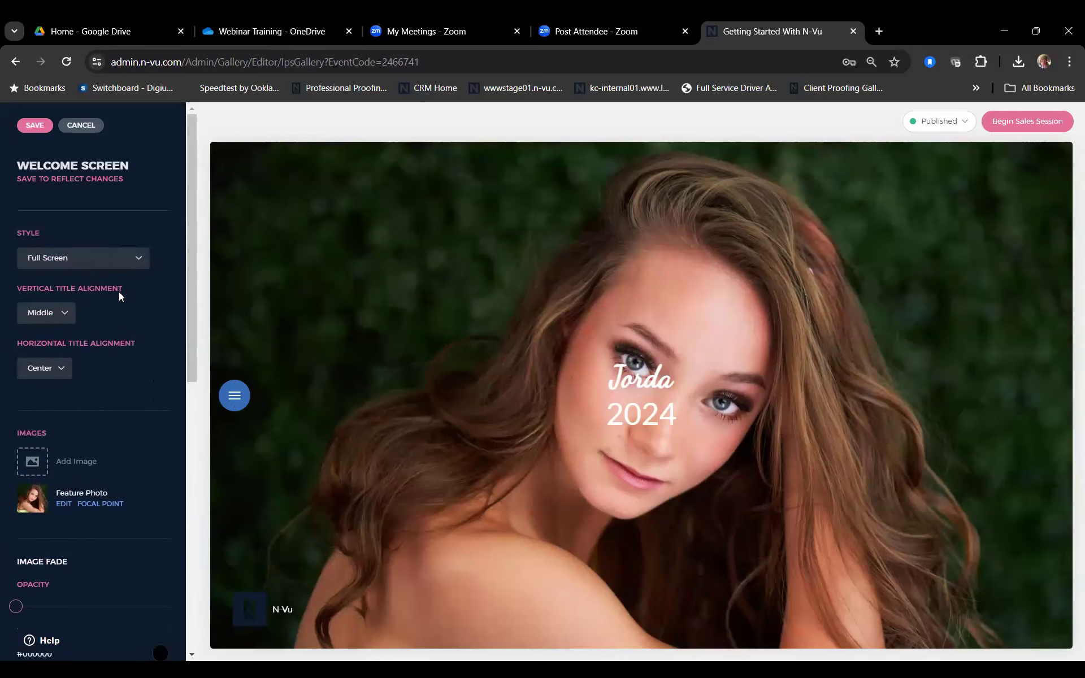
click(60, 317)
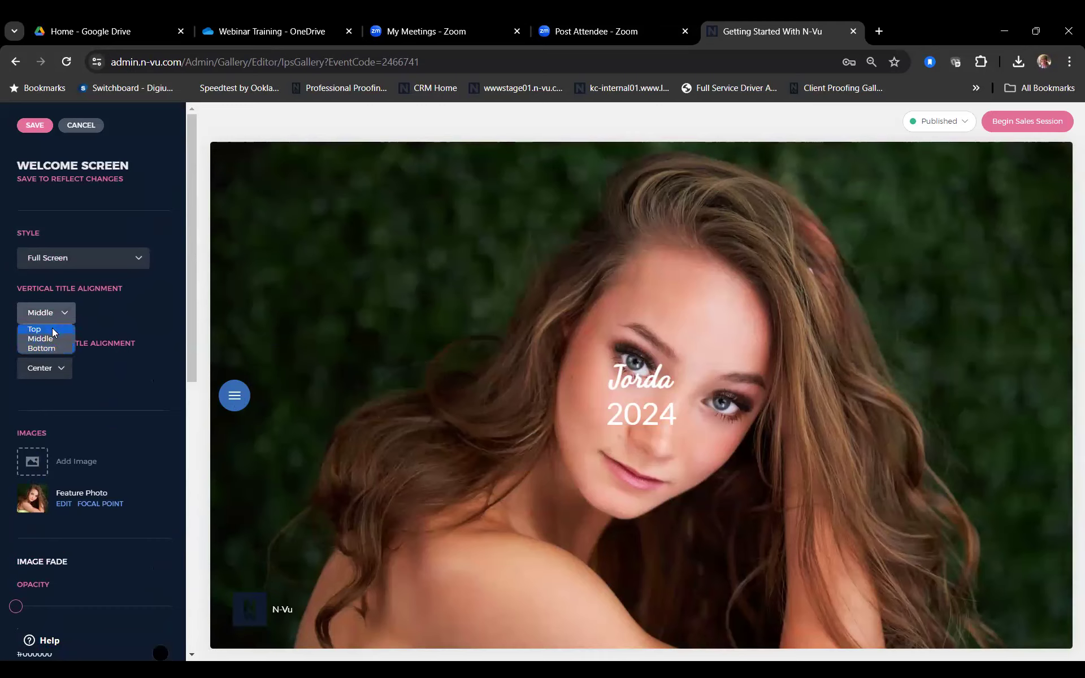
click(35, 329)
click(63, 372)
click(57, 385)
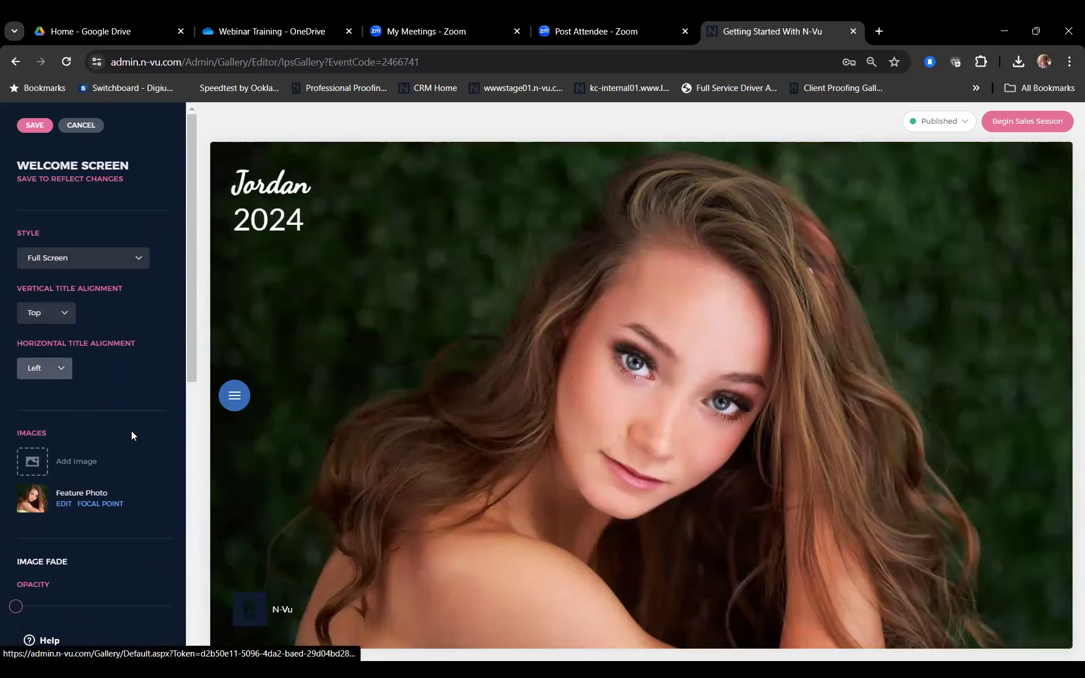
Step: Turn on Hide Studio Name, save the welcome screen, and return to the sales session menu
scroll(131, 436, down, 10)
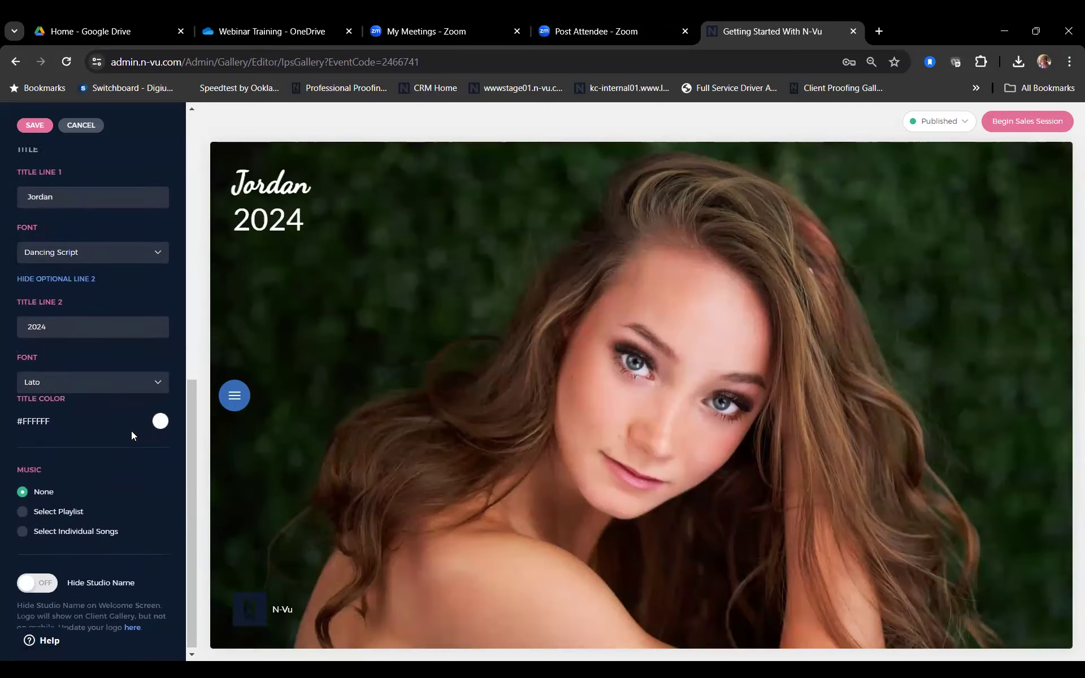
scroll(131, 436, up, 1)
scroll(131, 435, down, 1)
scroll(132, 435, down, 1)
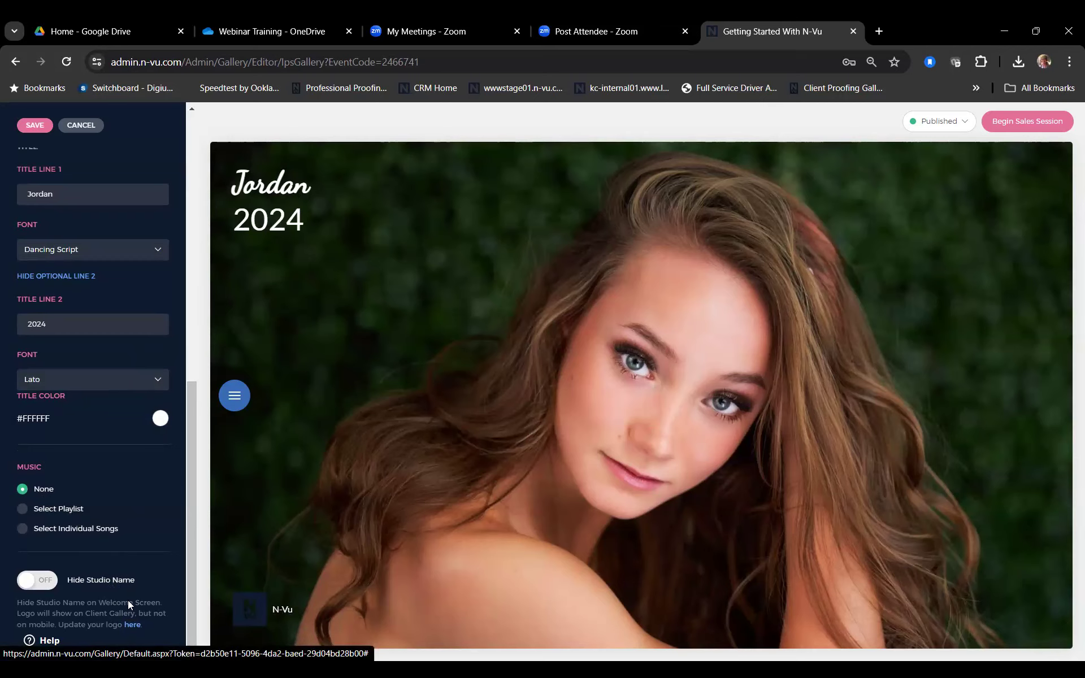
click(39, 582)
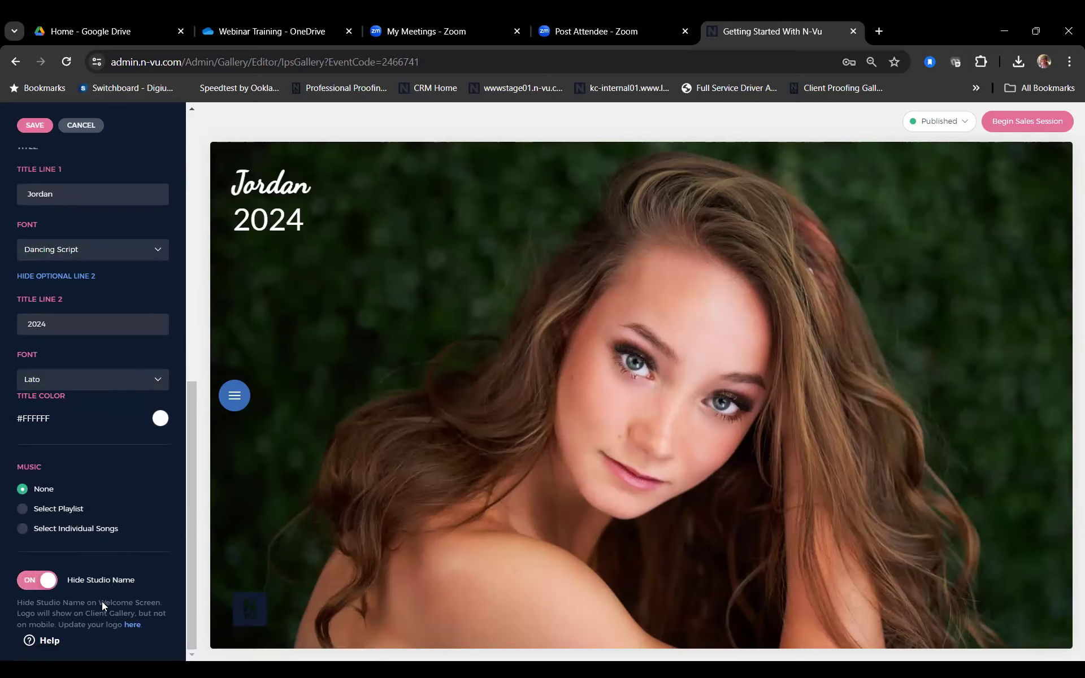
scroll(103, 604, up, 8)
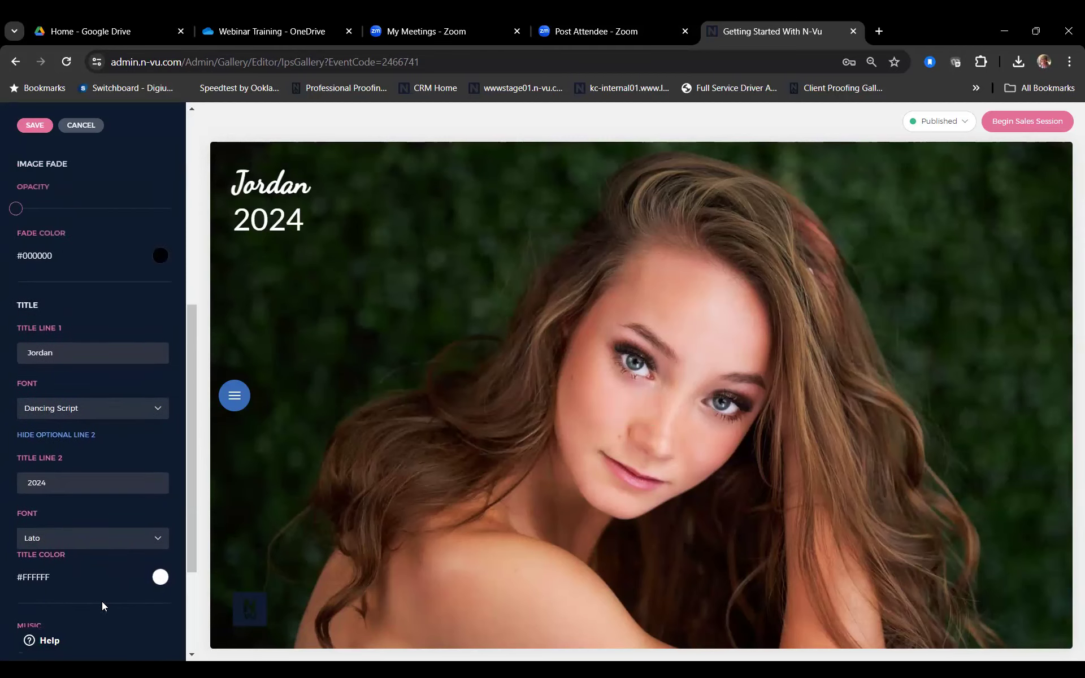
scroll(101, 604, up, 1)
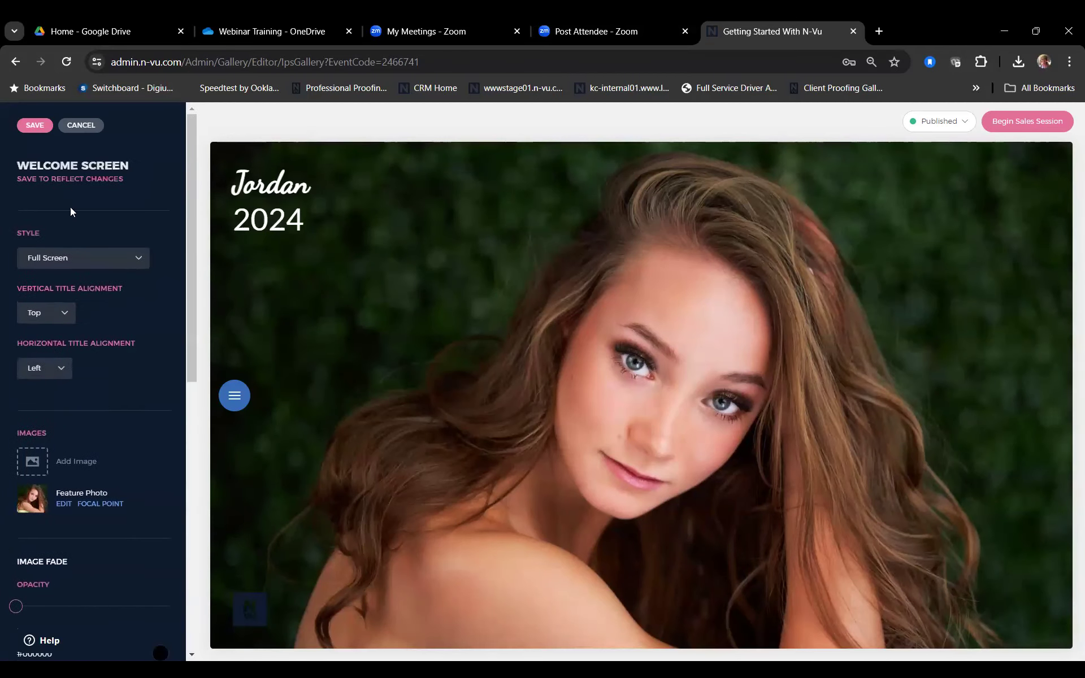
click(29, 123)
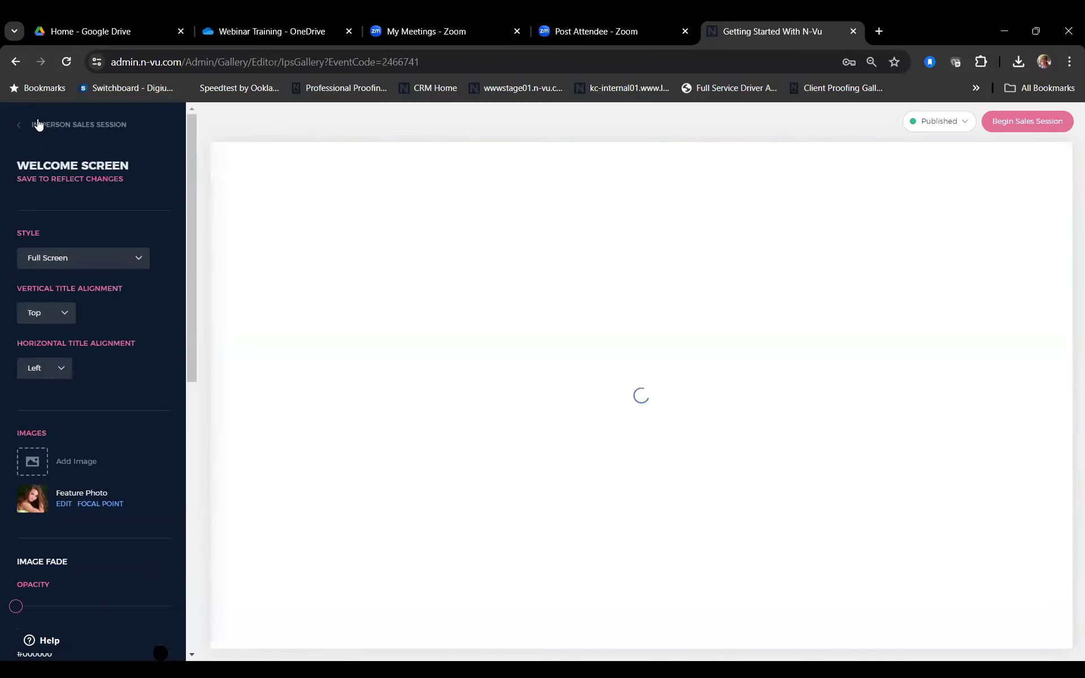
click(38, 124)
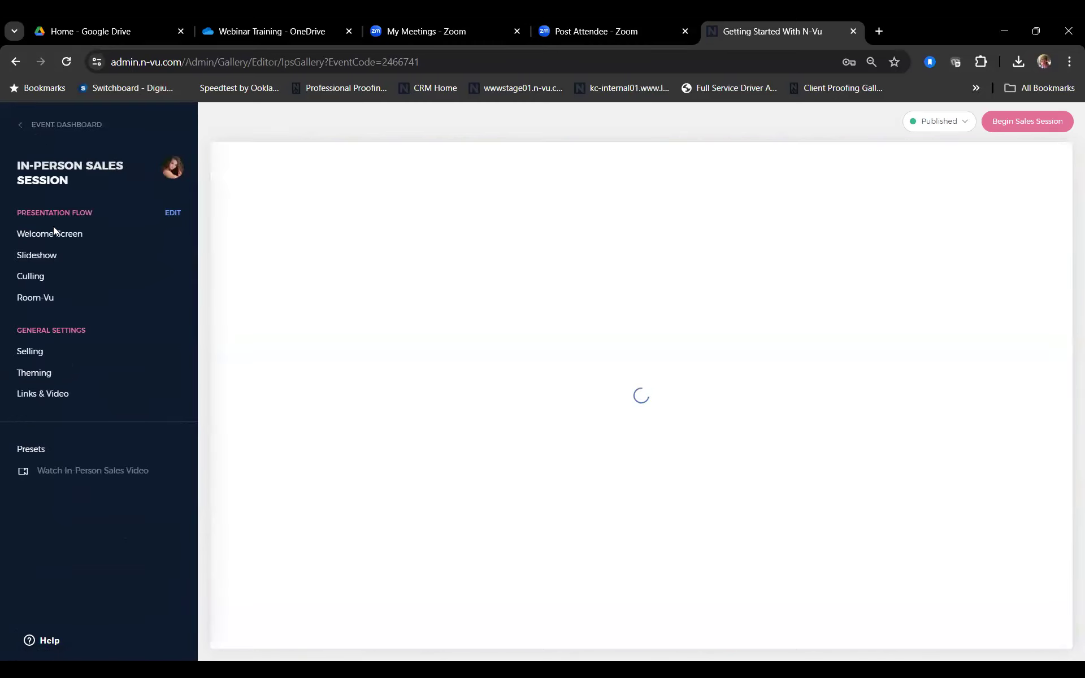
Step: In slideshow settings, keep the Custom type and Fade transition and set 1 second per image
click(52, 261)
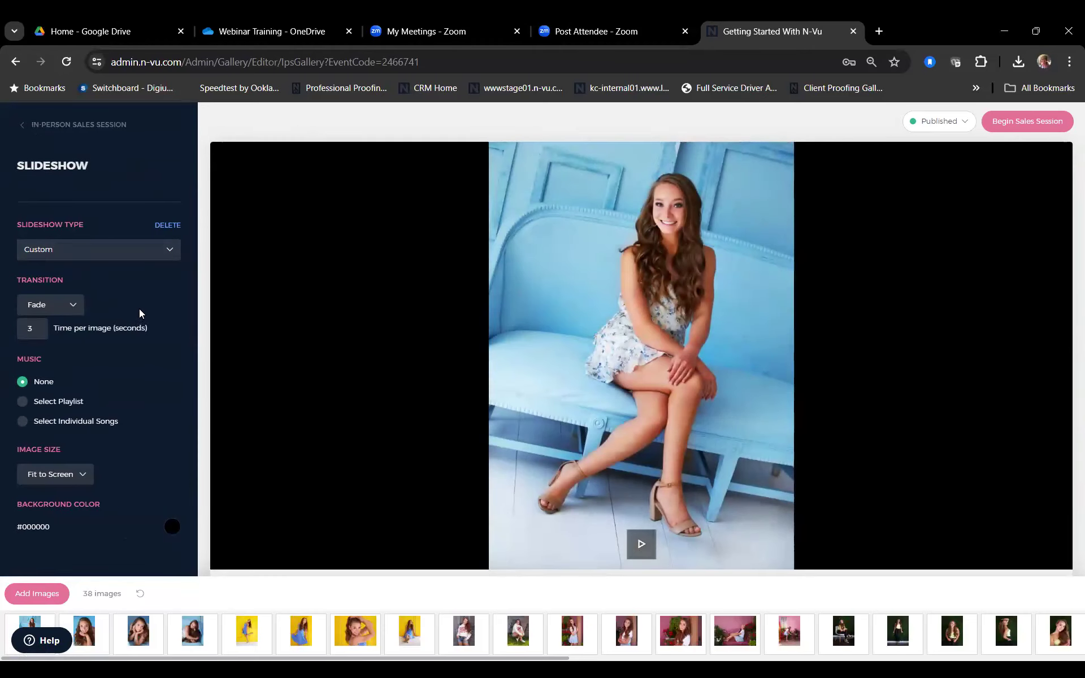
click(159, 251)
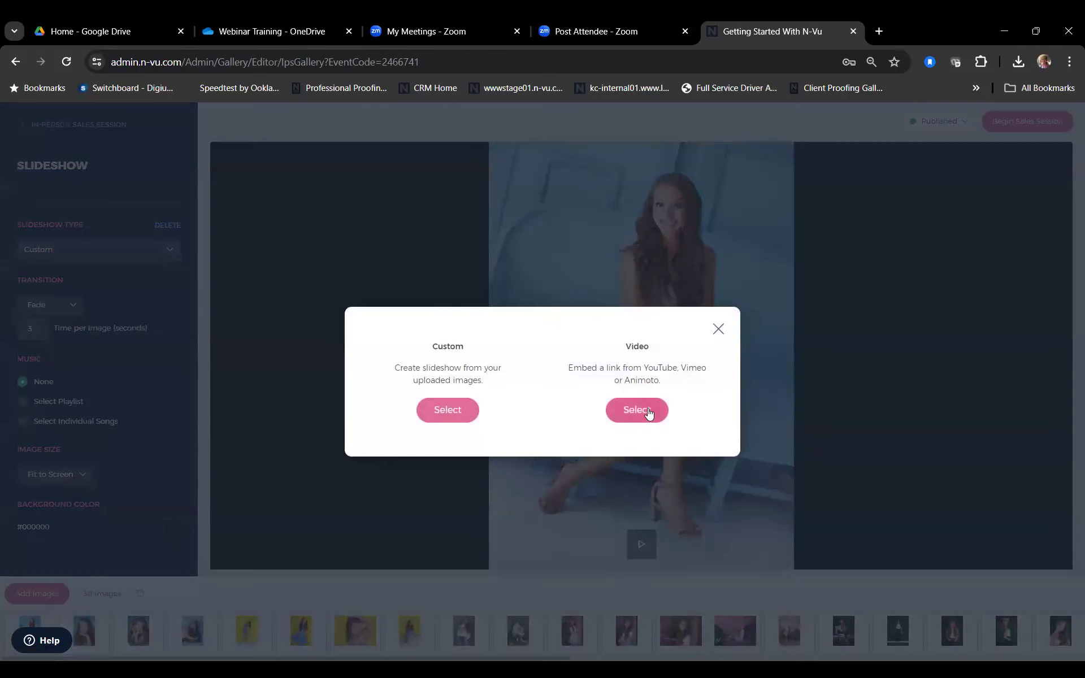
click(719, 331)
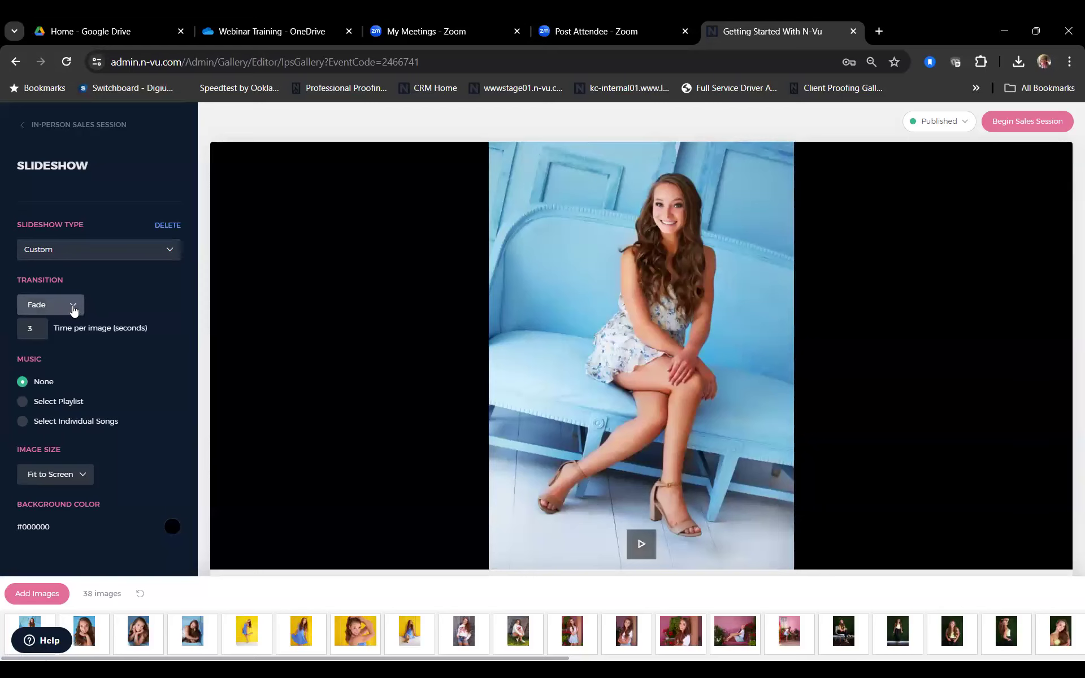
click(73, 308)
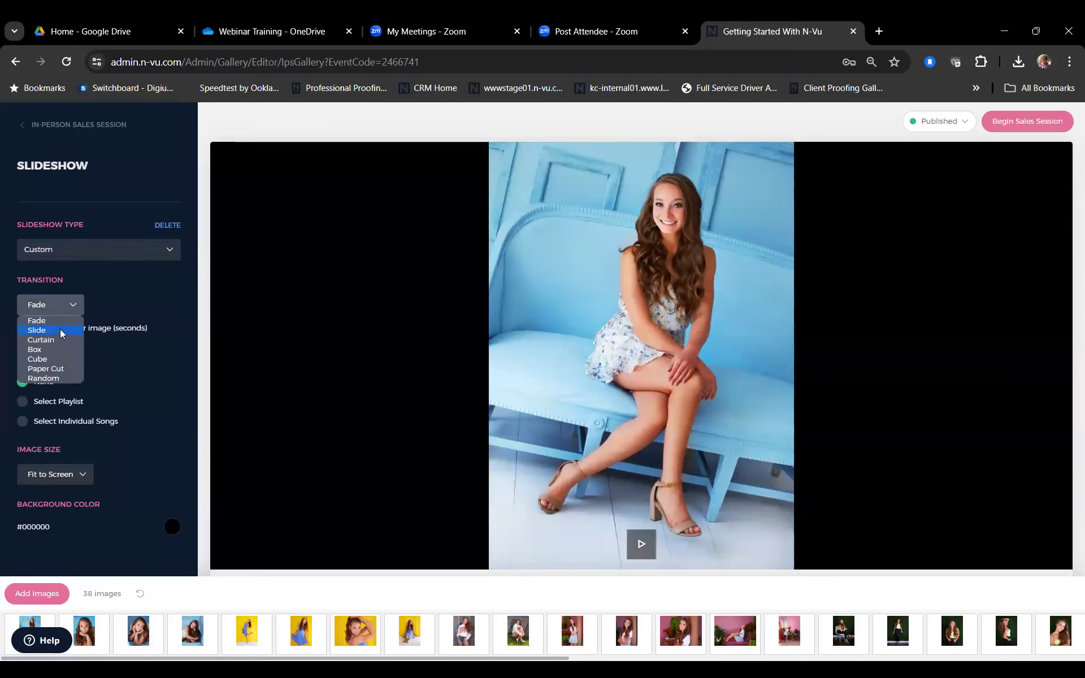
click(60, 322)
drag(40, 329, 9, 330)
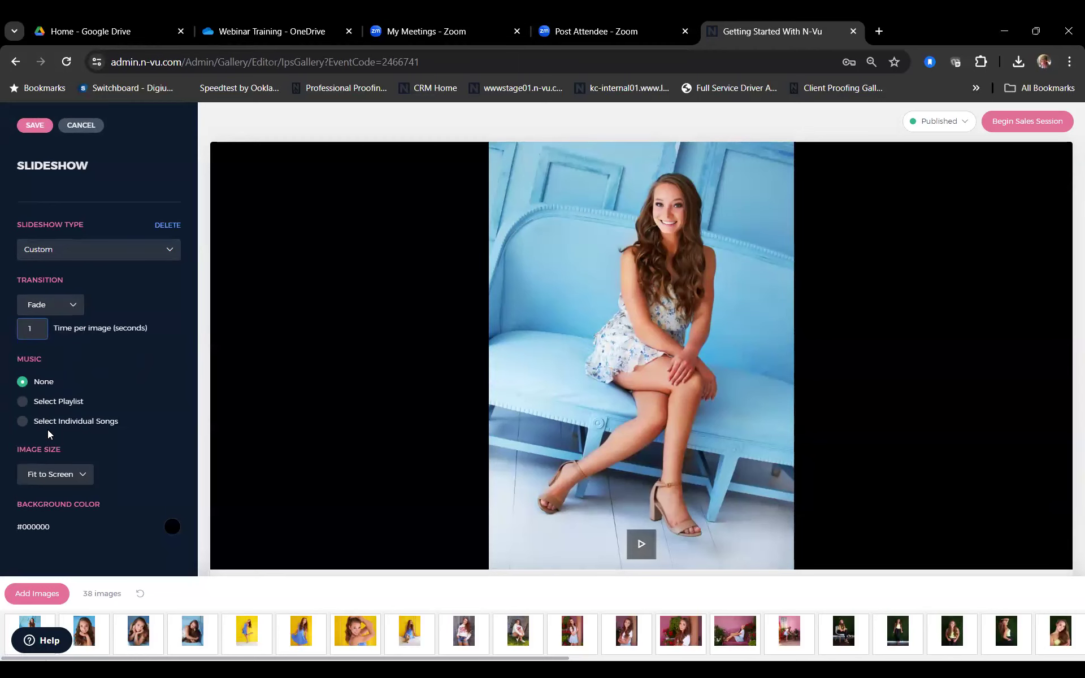
click(83, 476)
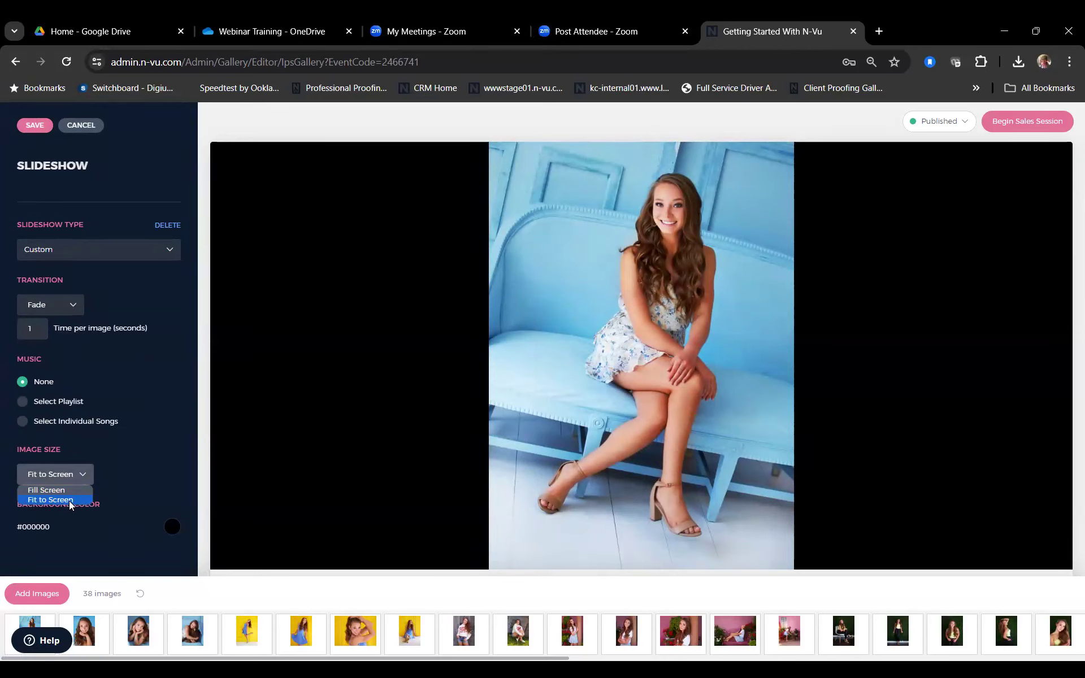
Step: Keep Fit to Screen, move the third and fourteenth images earlier, and save the slideshow
click(145, 534)
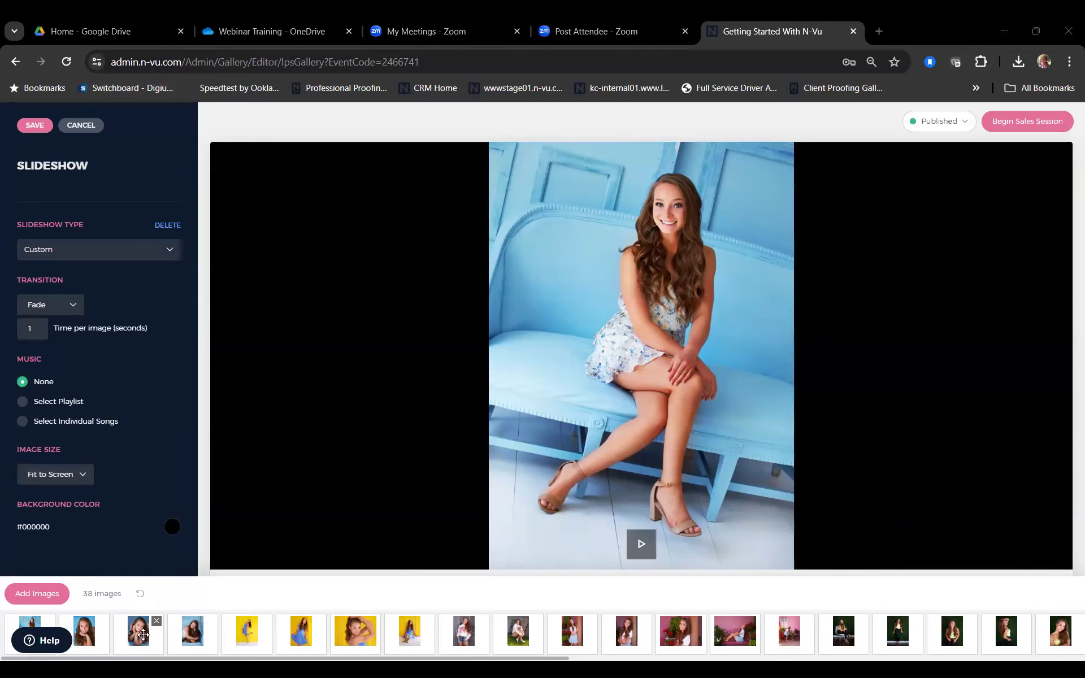
drag(155, 636, 113, 637)
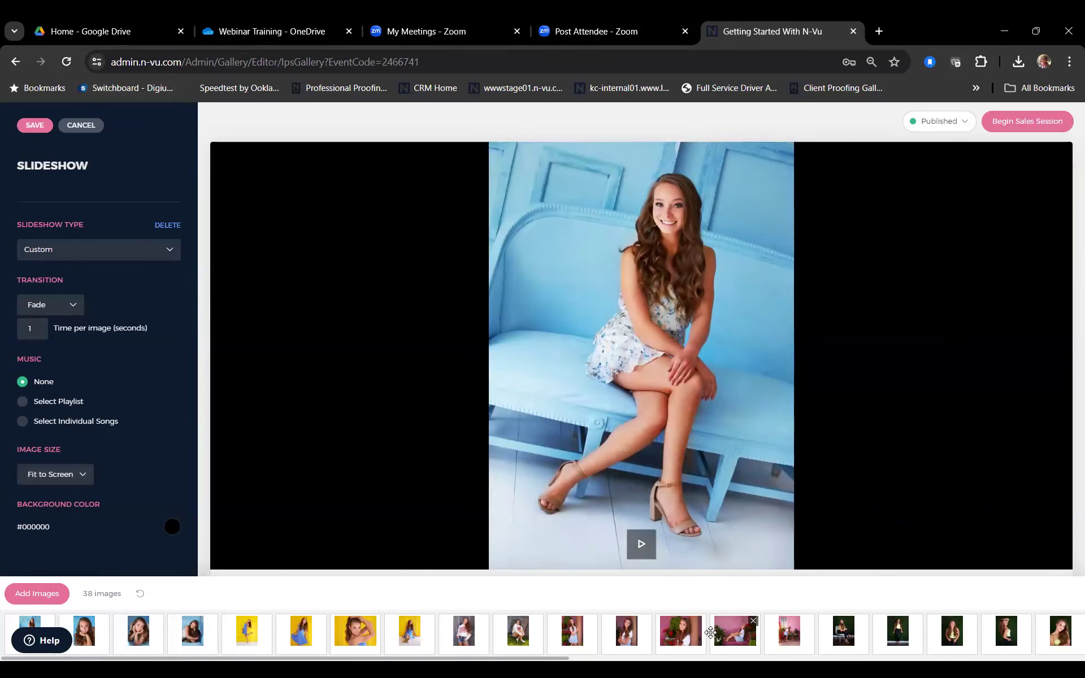
drag(723, 641, 696, 640)
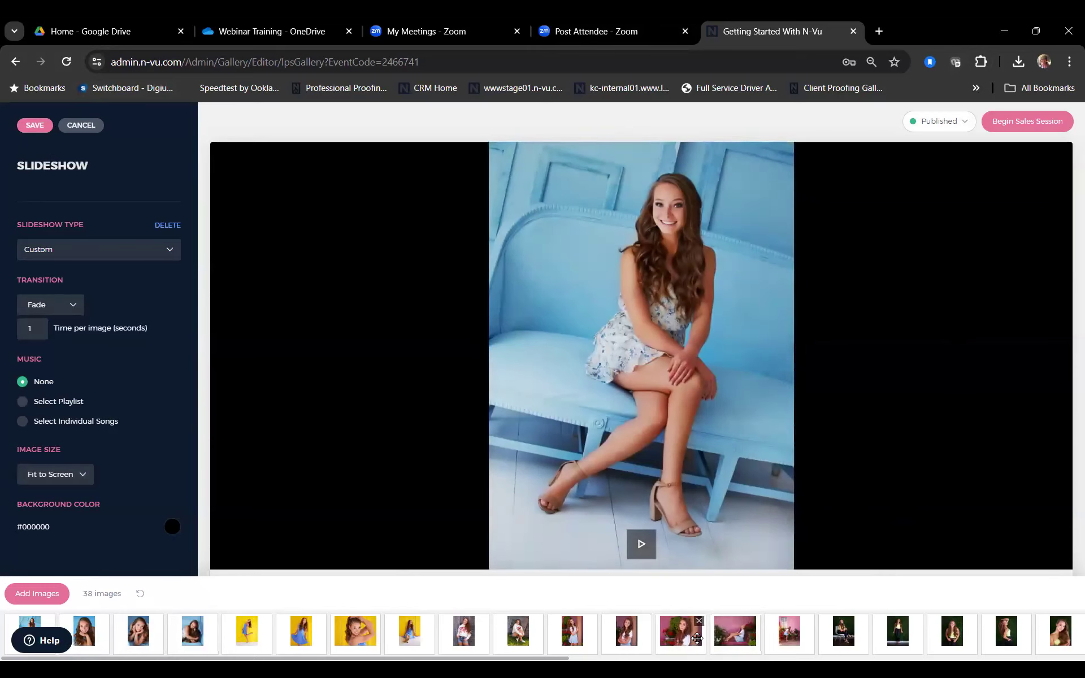
click(31, 125)
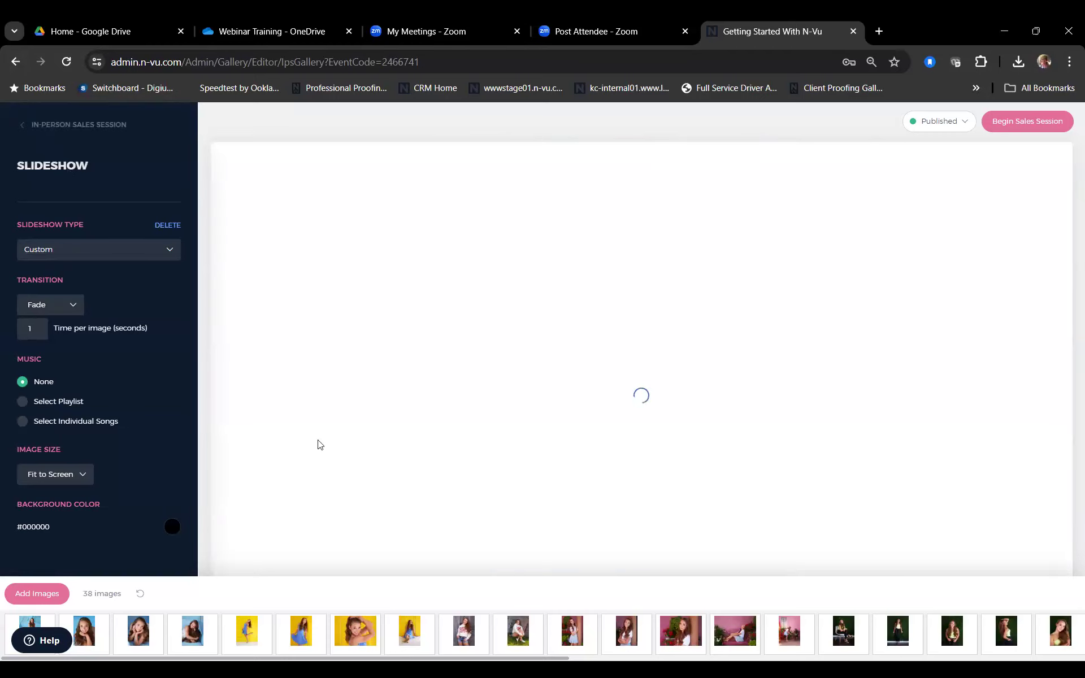
Step: Open the culling settings and add a 'Wall Art' favorites folder
click(52, 124)
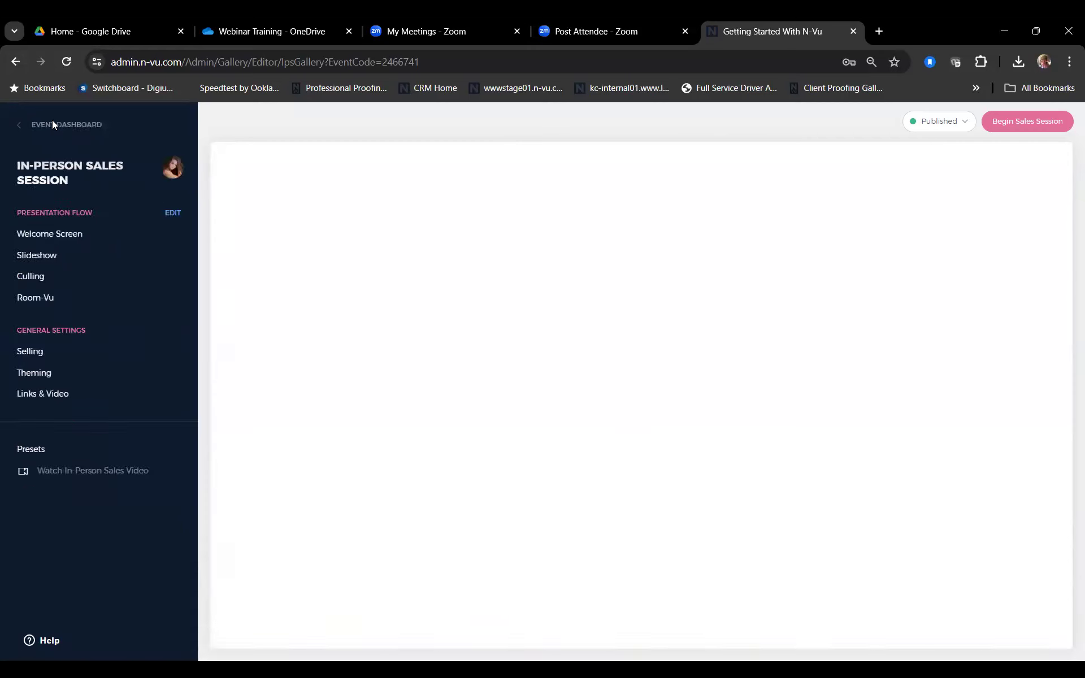
click(77, 277)
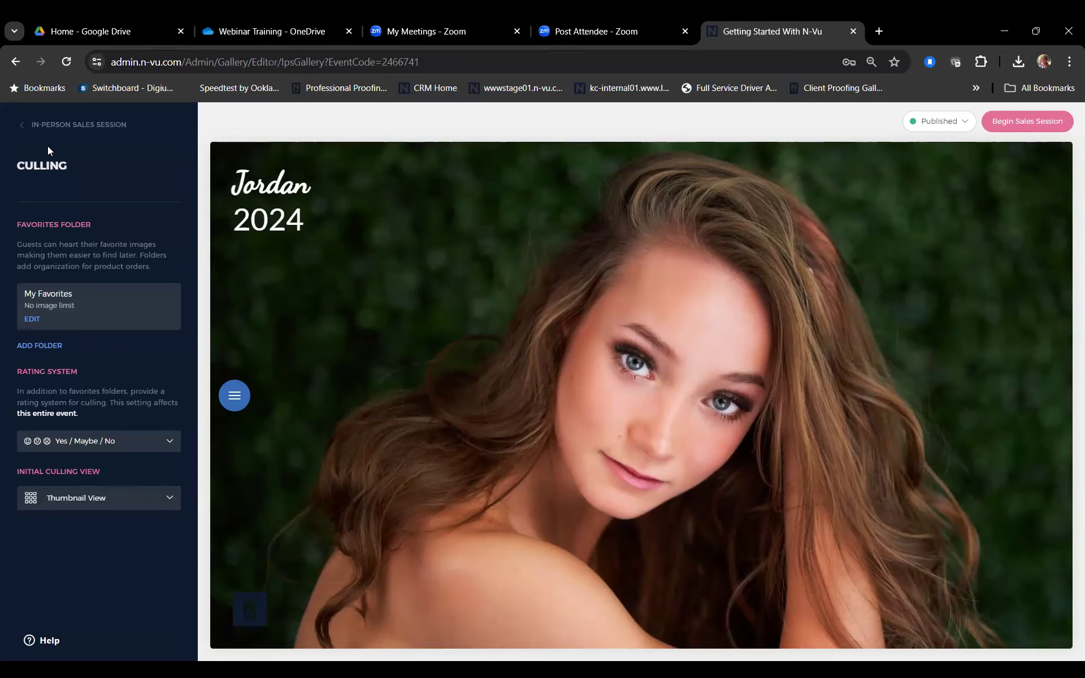
click(48, 350)
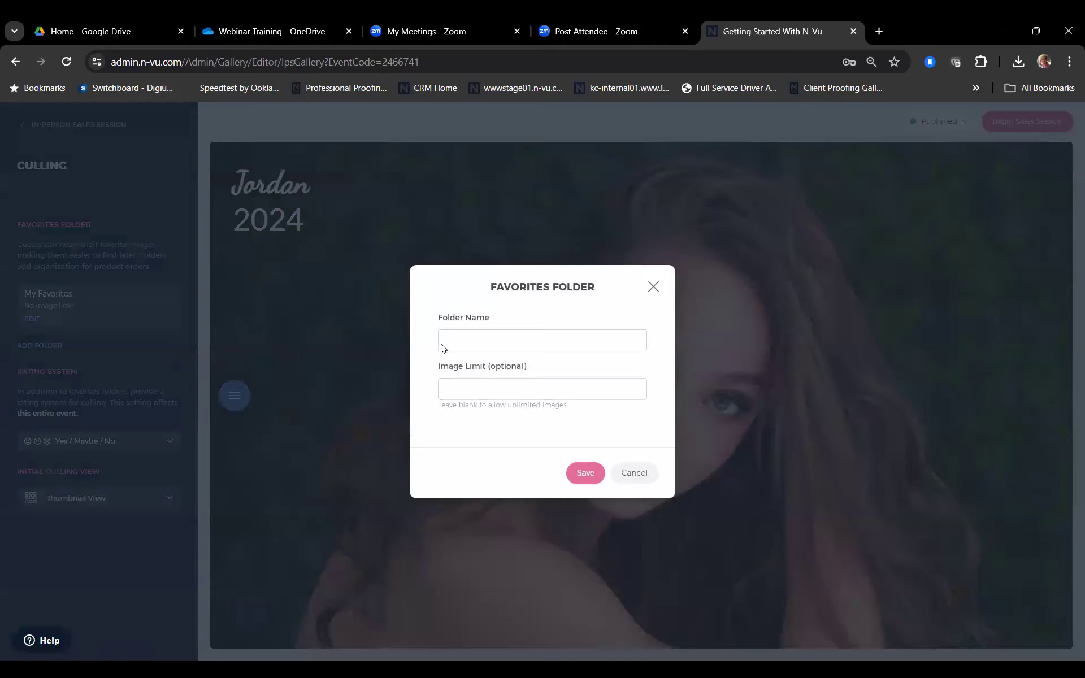
click(473, 343)
text(Wall Art)
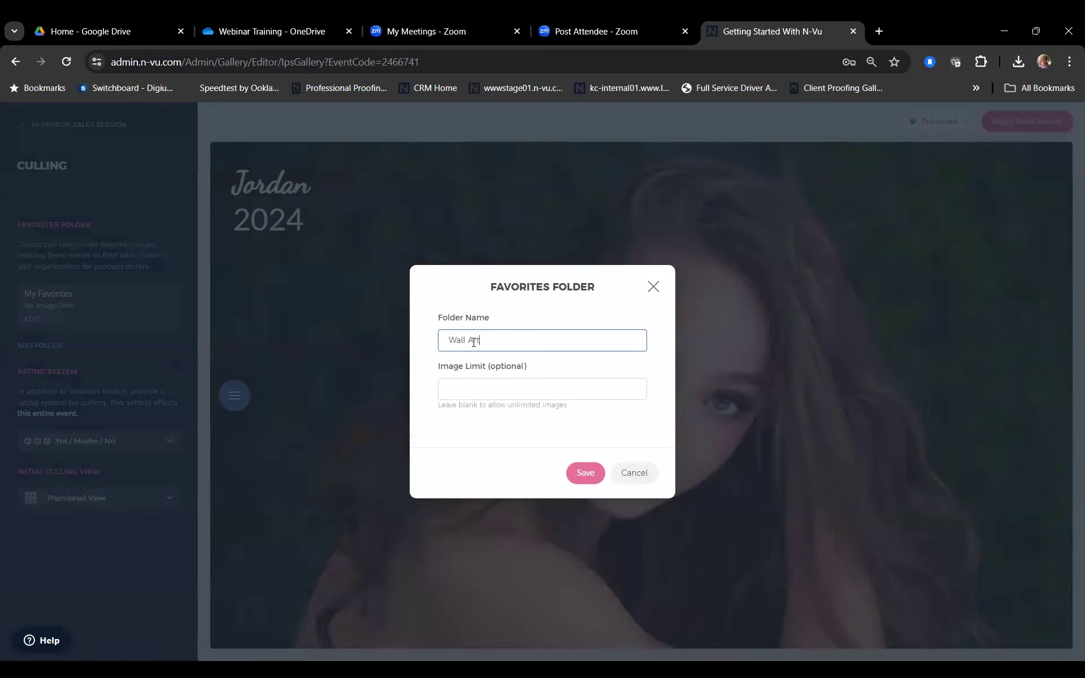
click(585, 475)
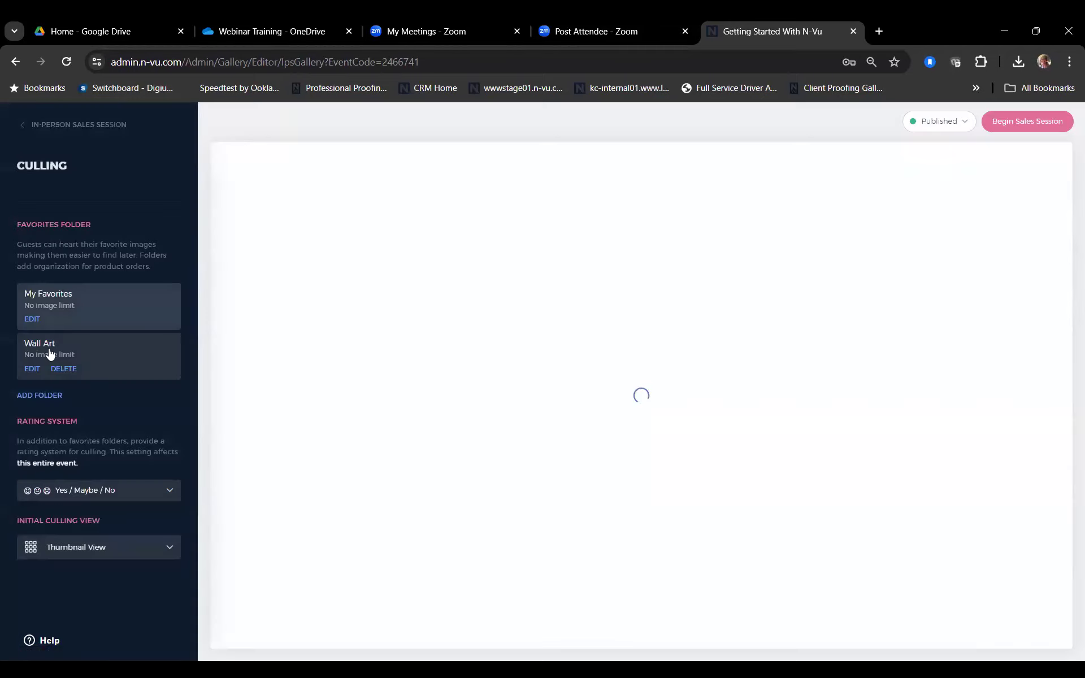
Step: Add 'Gift Prints' and 'Album' favorites folders, then return to the sales session menu
click(38, 396)
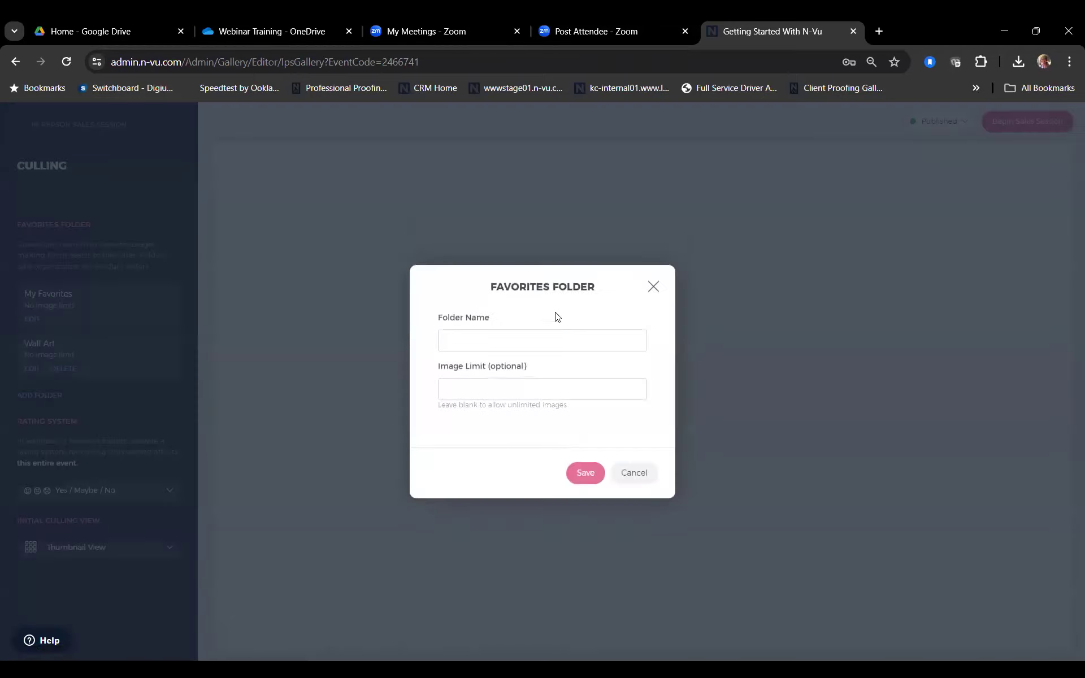
click(509, 346)
text(Gift P)
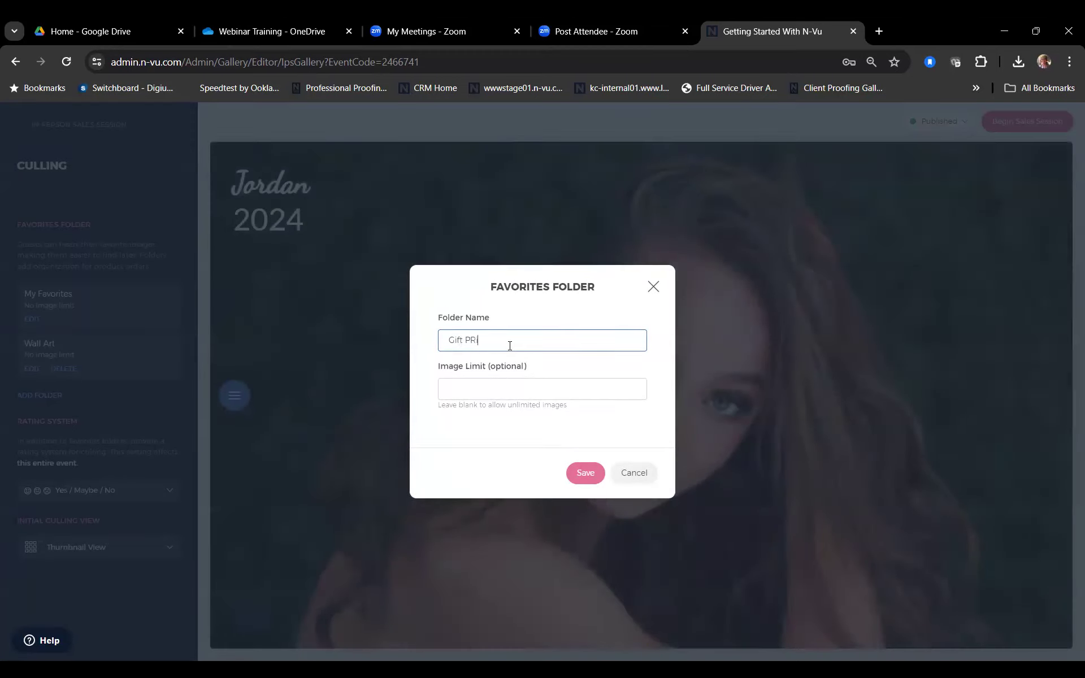
text(rints)
click(586, 472)
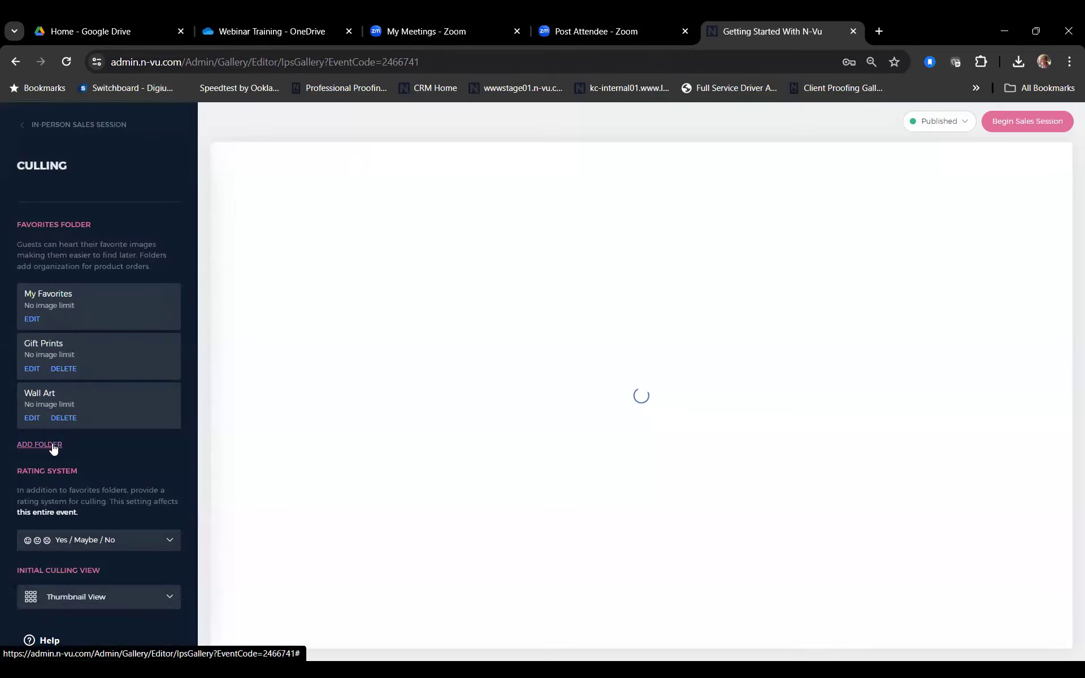
click(53, 447)
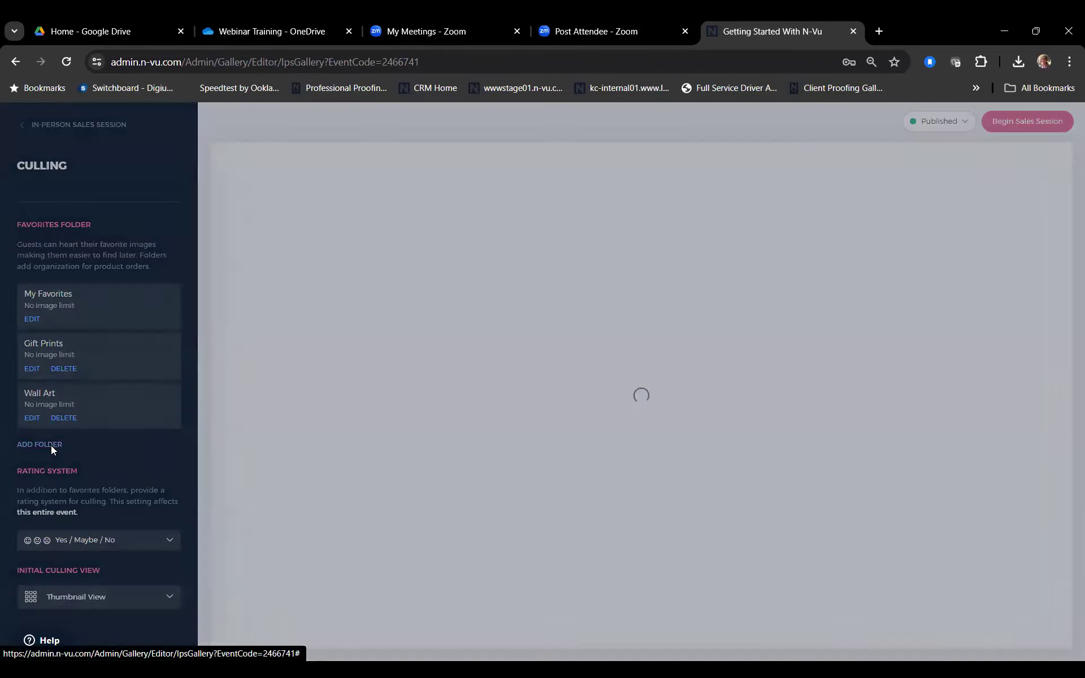
click(471, 345)
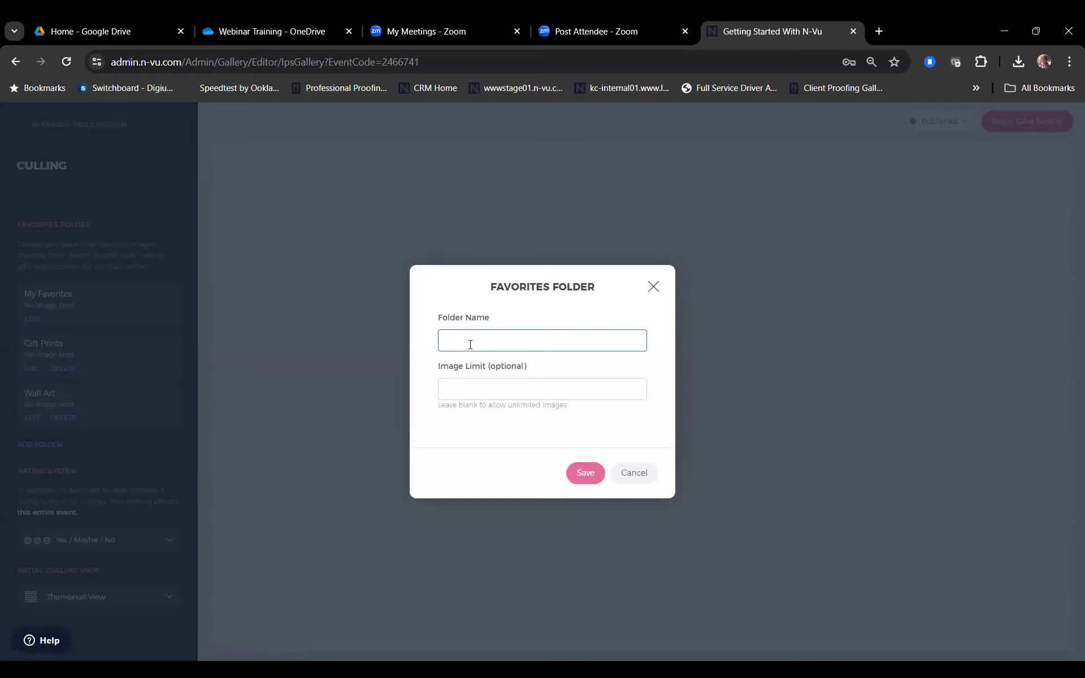
text(Album)
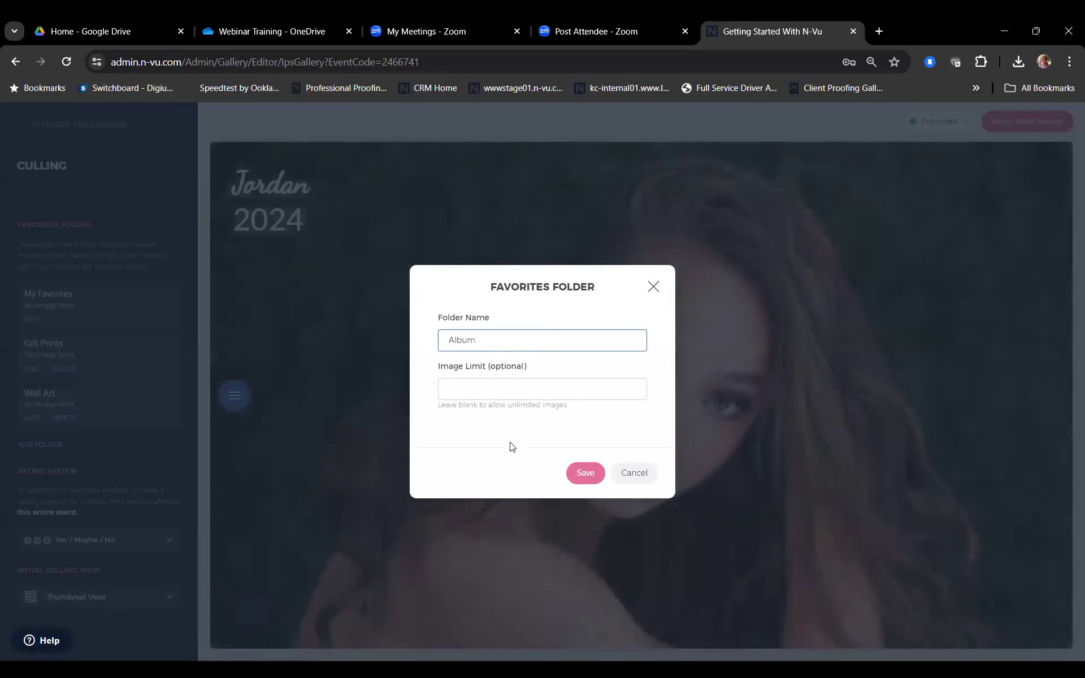
click(587, 479)
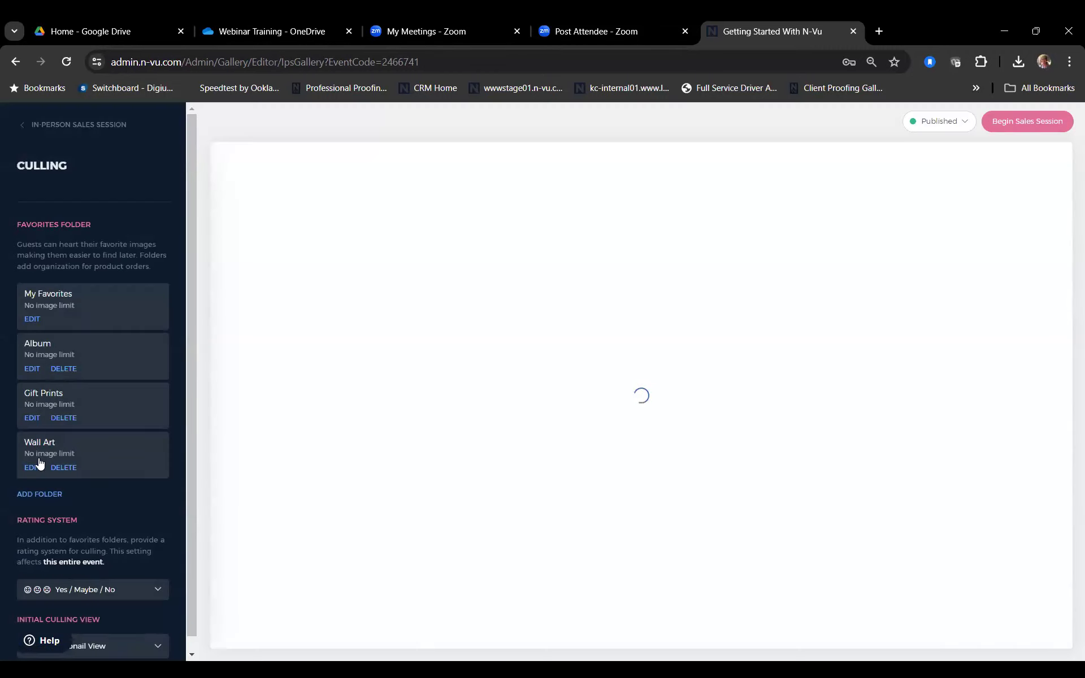
scroll(38, 463, down, 1)
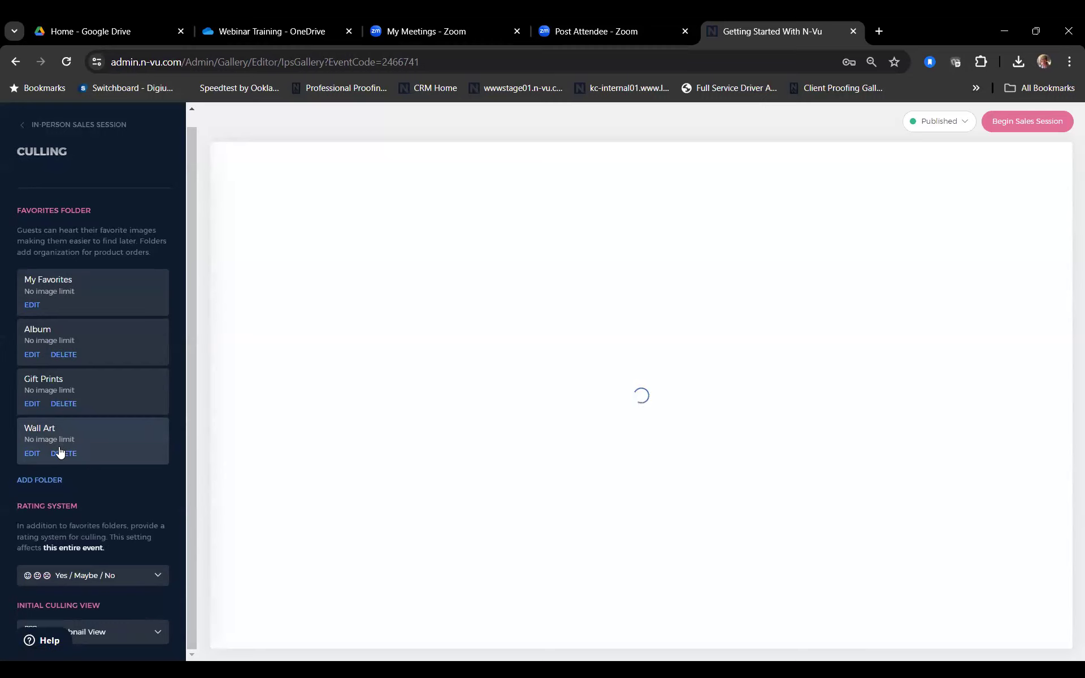
click(57, 126)
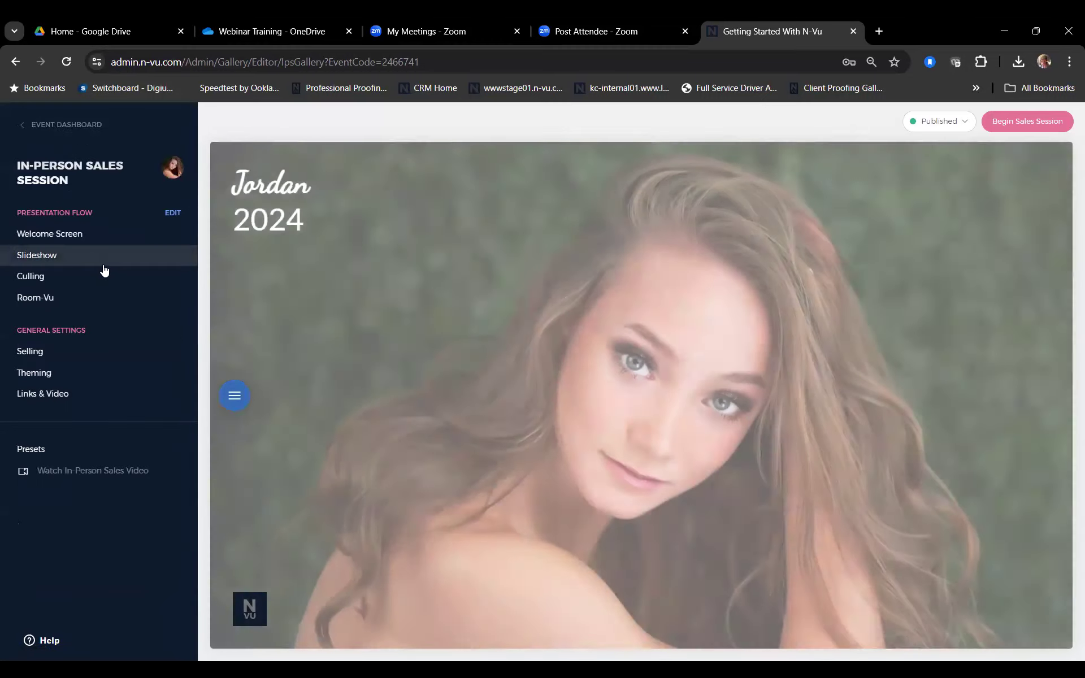
Step: Open the Room-Vu settings, where Room-Vu is on with 17 rooms selected
click(85, 297)
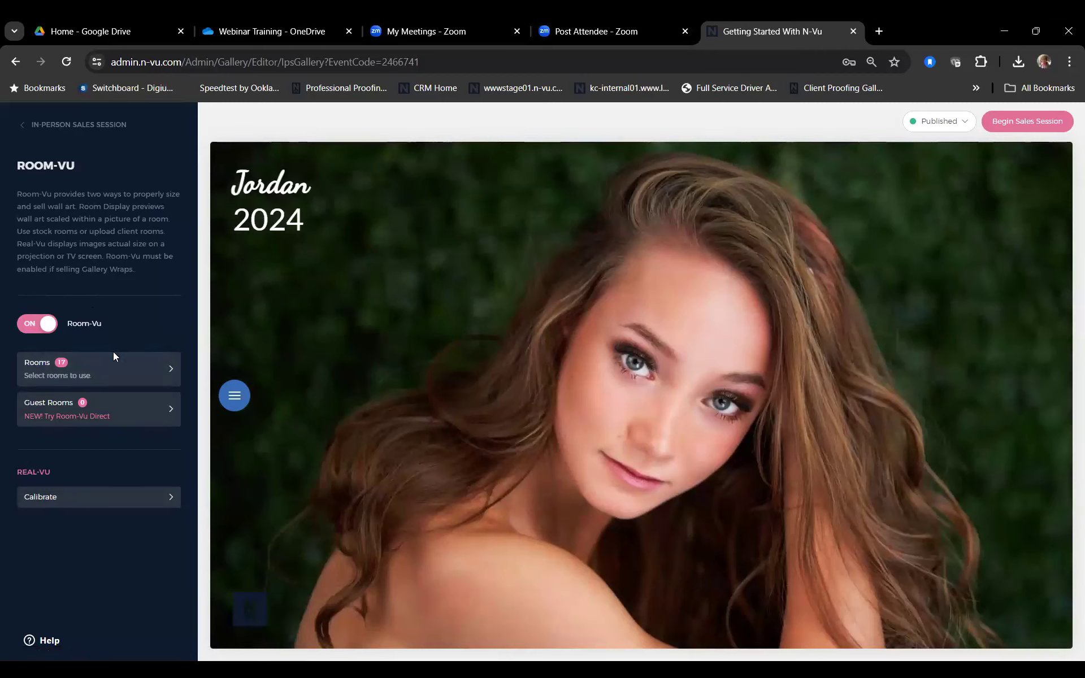
click(156, 367)
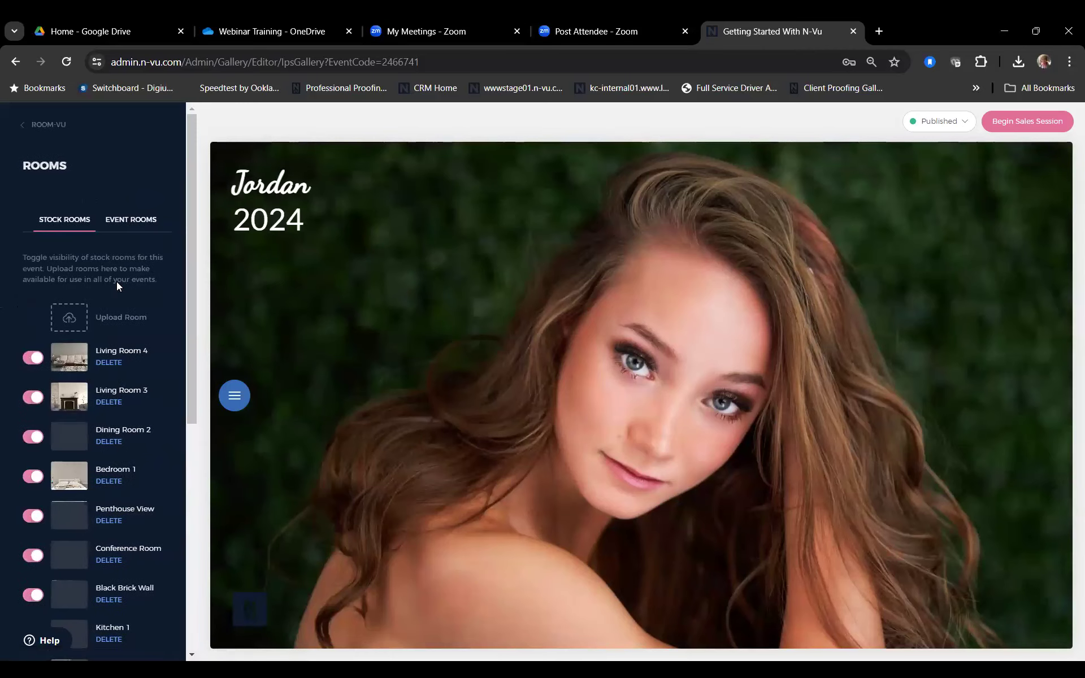
scroll(114, 290, down, 3)
scroll(105, 587, down, 5)
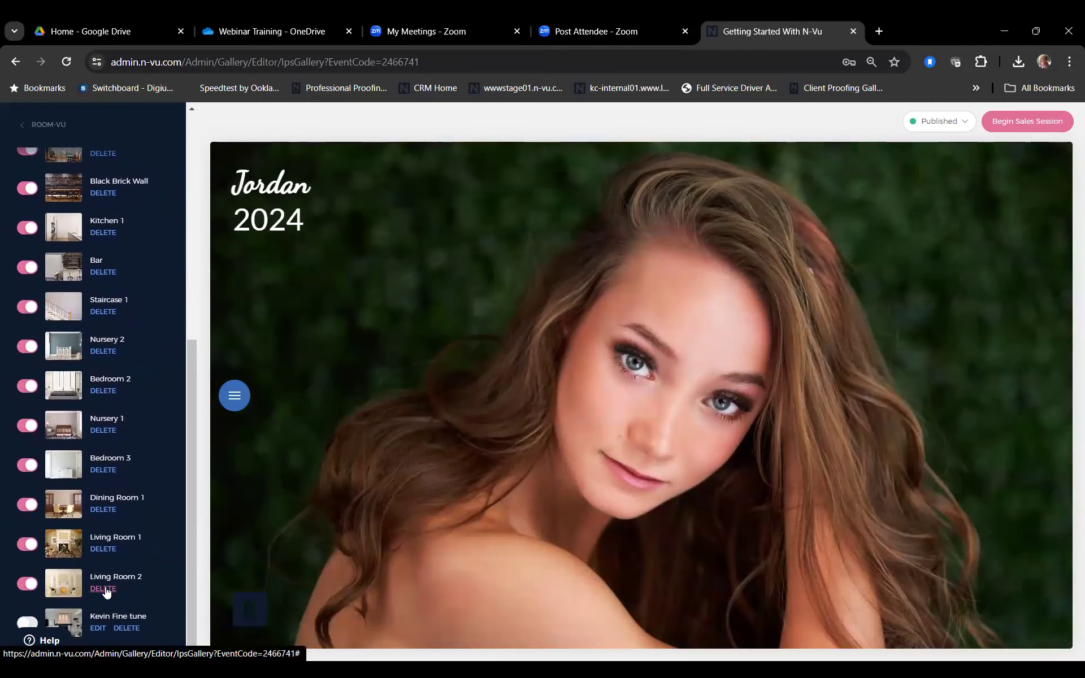
scroll(105, 590, up, 8)
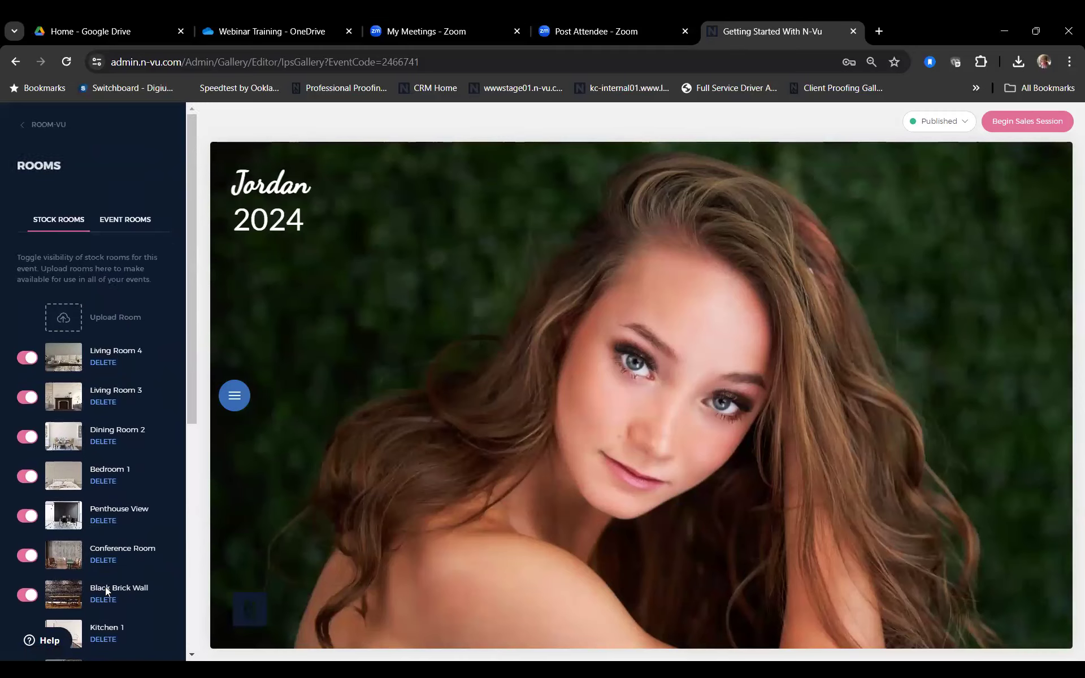
click(120, 220)
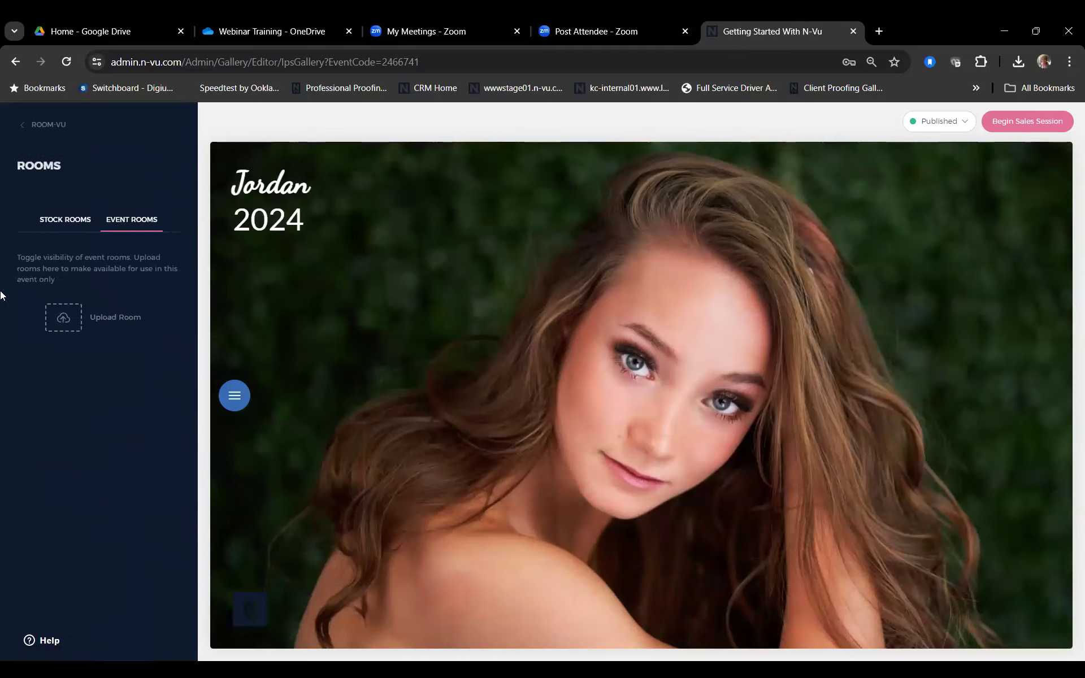
click(63, 220)
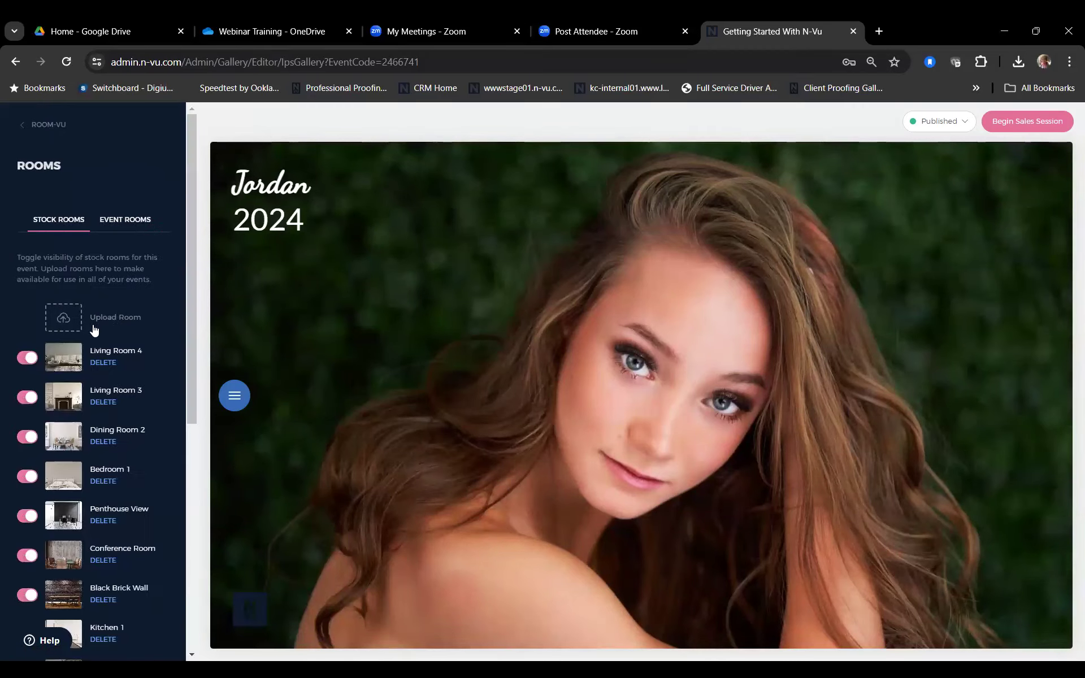
scroll(93, 330, down, 1)
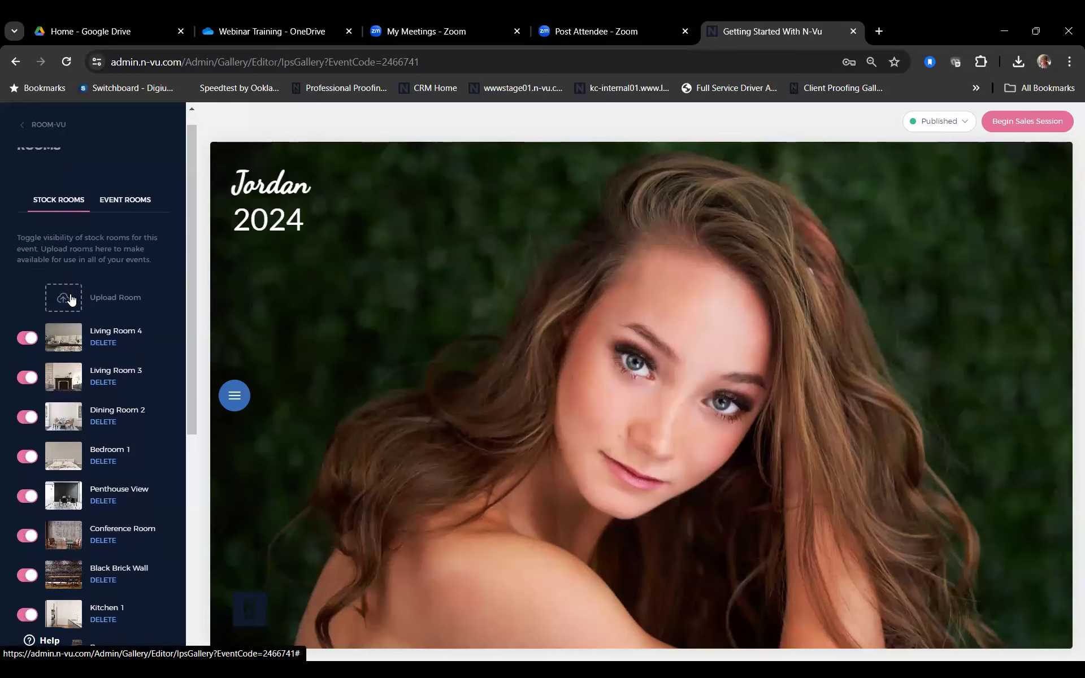
scroll(71, 300, down, 3)
scroll(41, 136, up, 4)
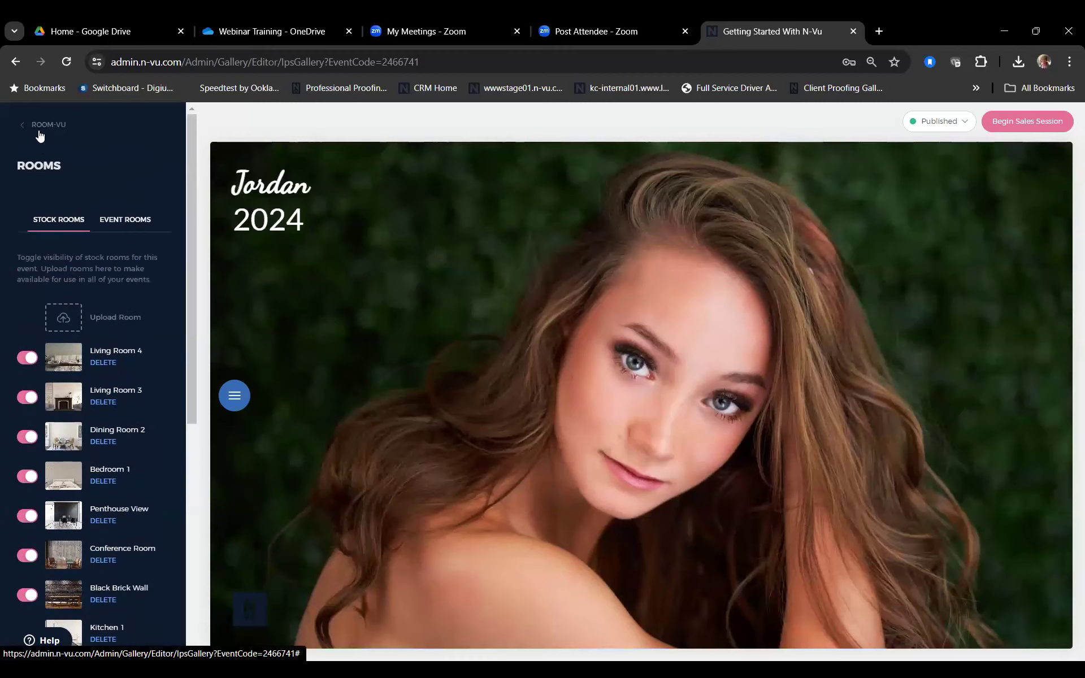
click(41, 125)
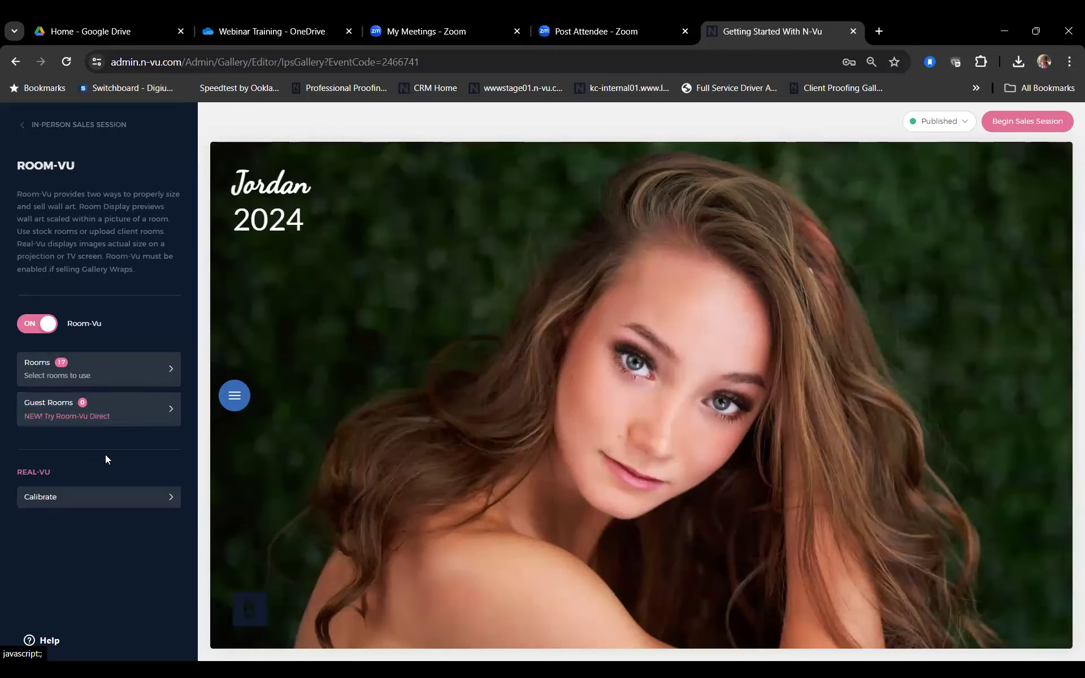
Step: Review the Guest Rooms options, then back out of Room-Vu to the In-Person Sales Session menu
click(62, 410)
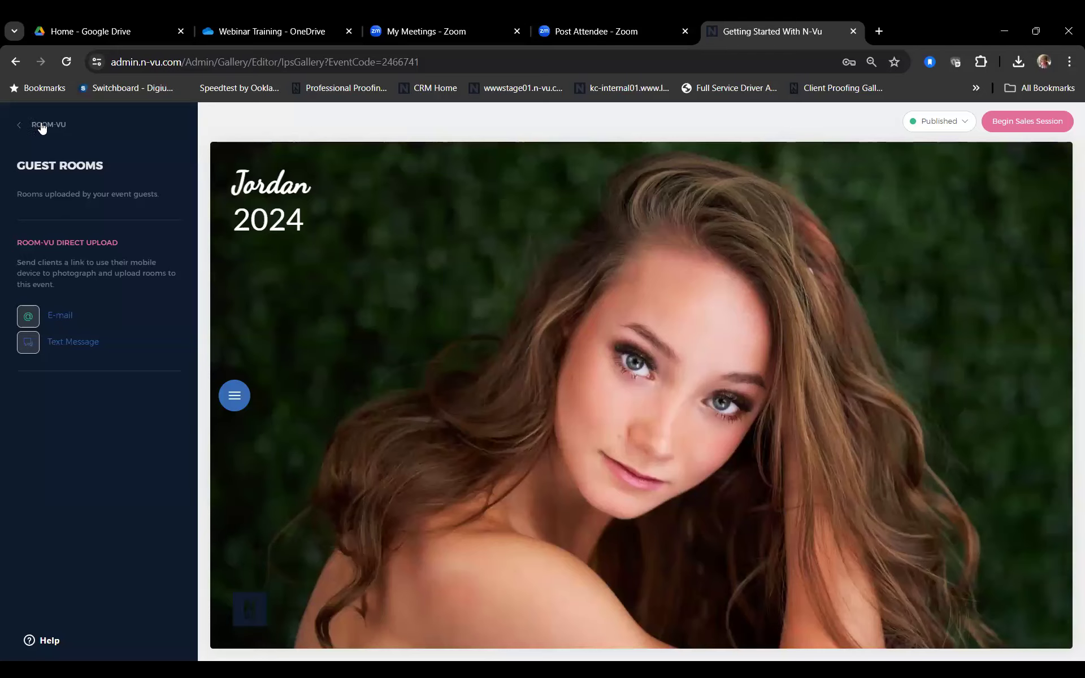
click(42, 126)
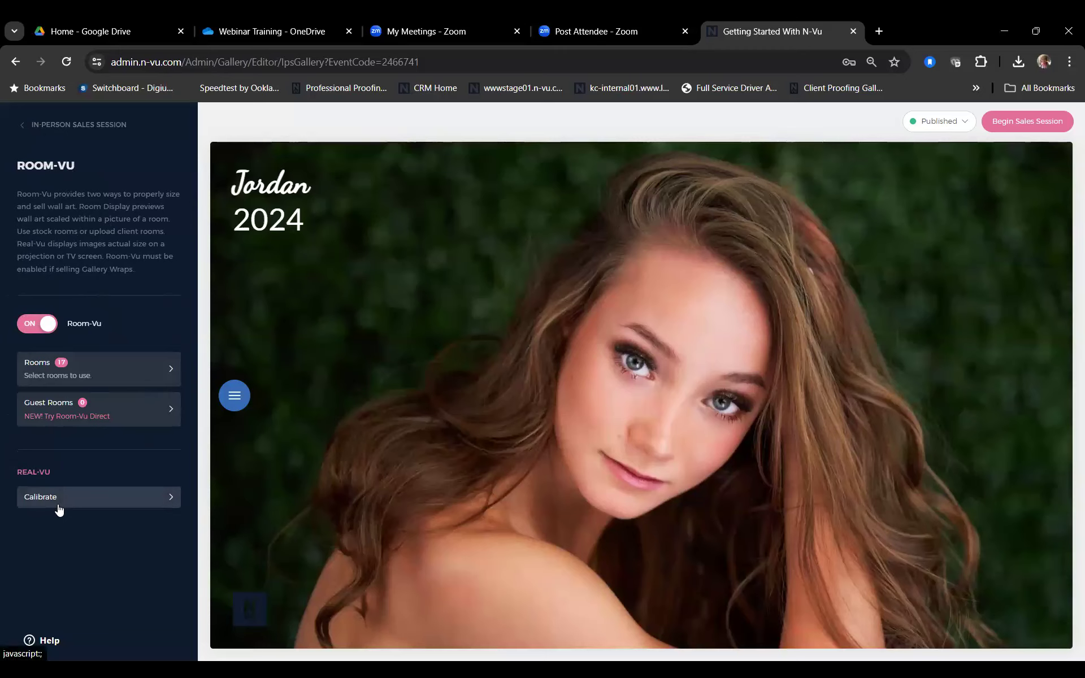
click(31, 126)
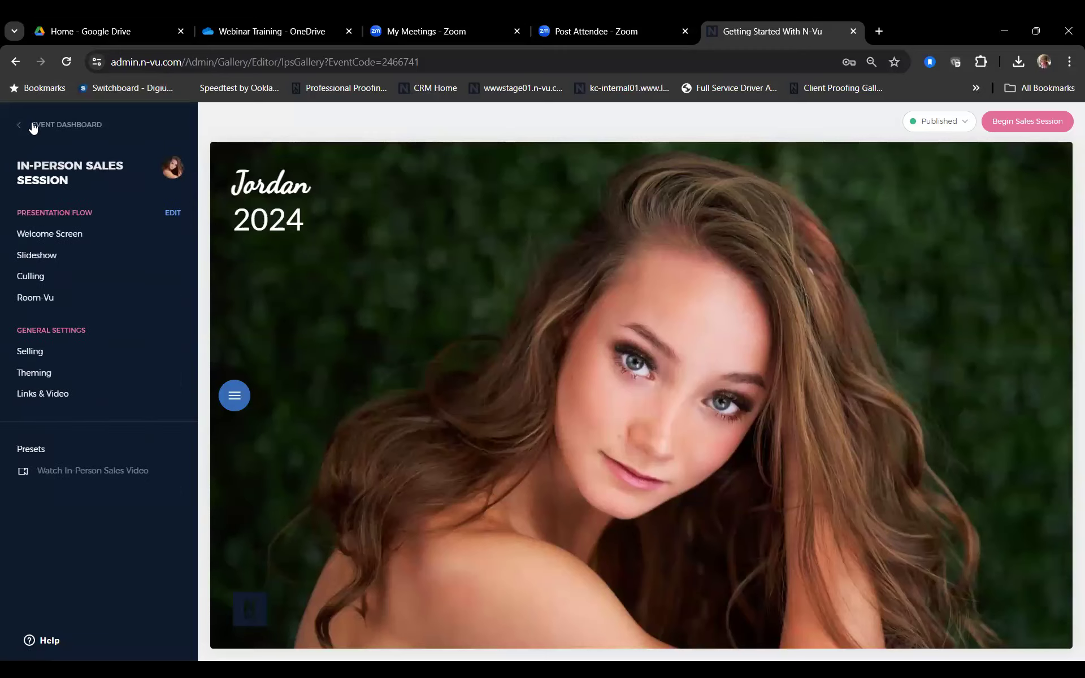
Step: Open the Selling settings and leave 'Require cart minimum for checkout' switched off
click(85, 352)
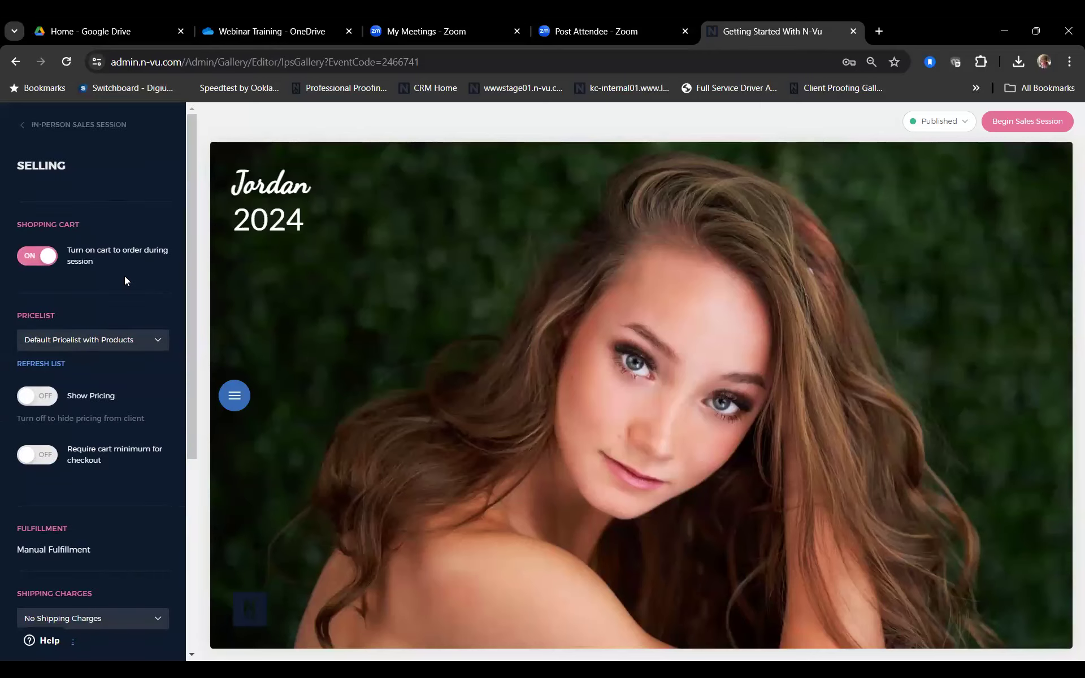
scroll(125, 285, down, 3)
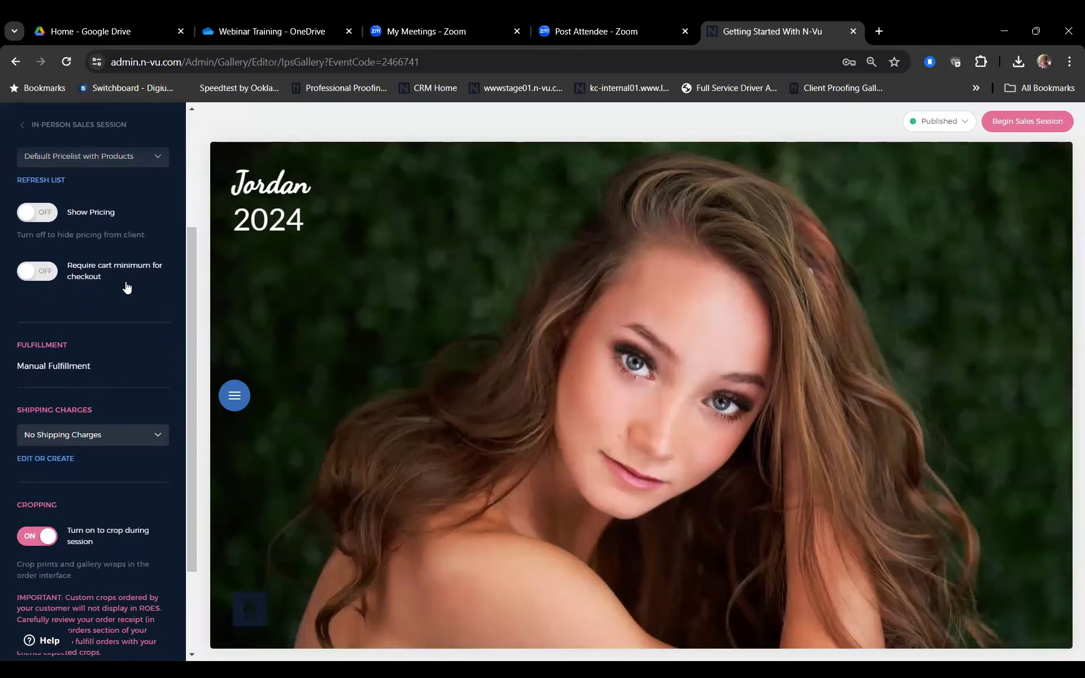
scroll(127, 287, down, 1)
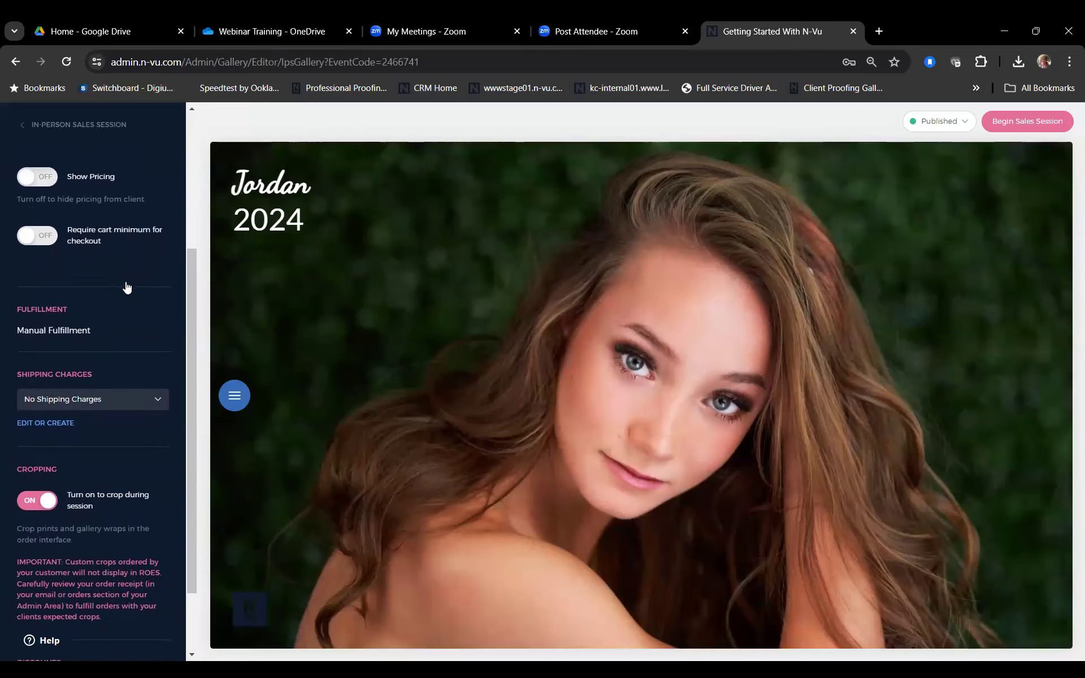
click(35, 210)
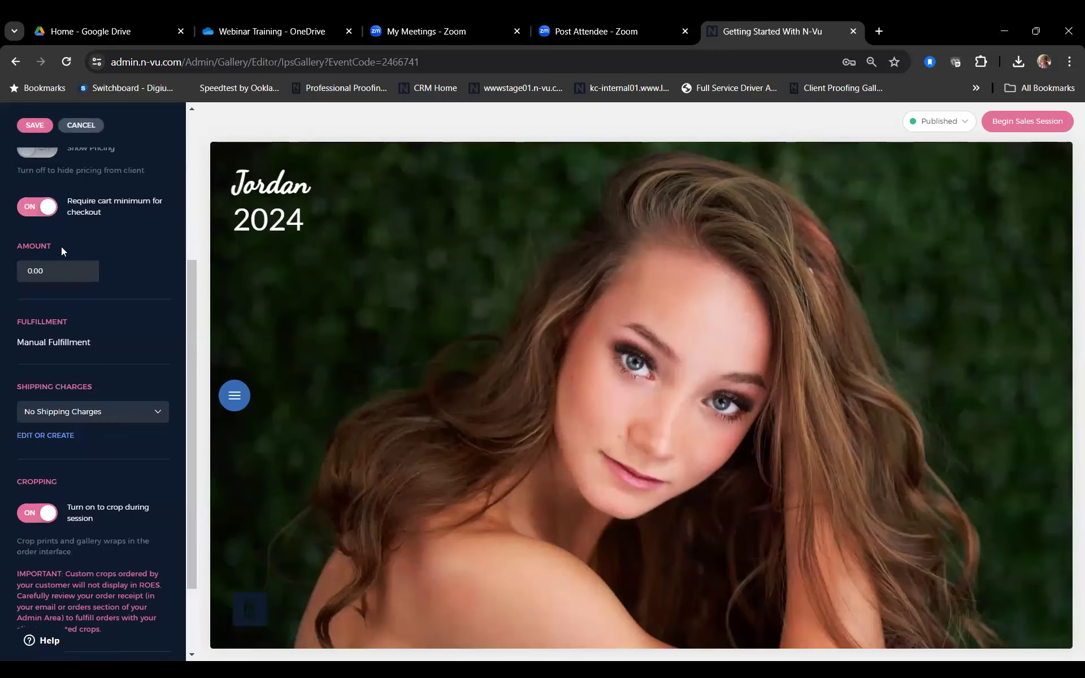
click(40, 207)
scroll(123, 272, down, 1)
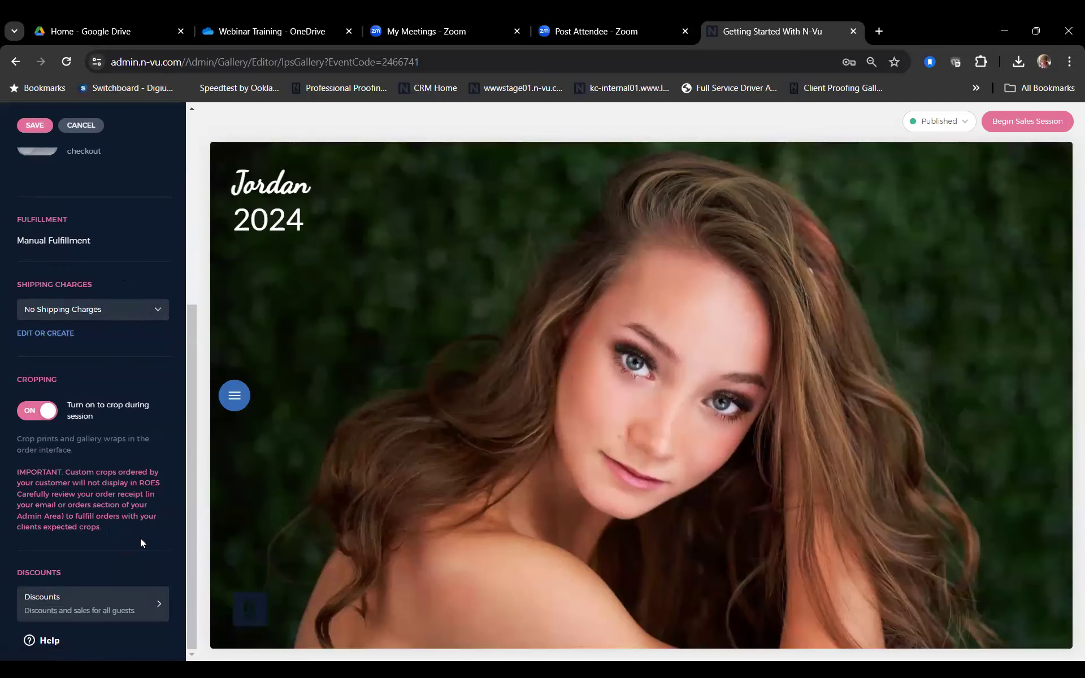
Step: Check the Discounts list, save selling settings with no discount, and return to the session menu
click(151, 608)
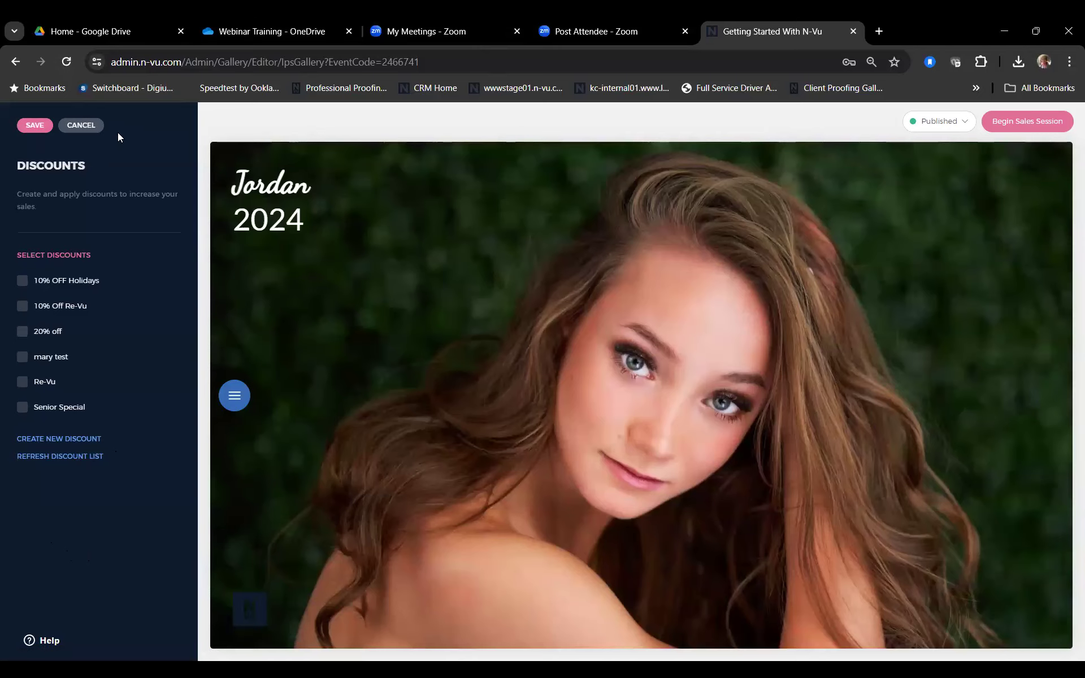
click(31, 126)
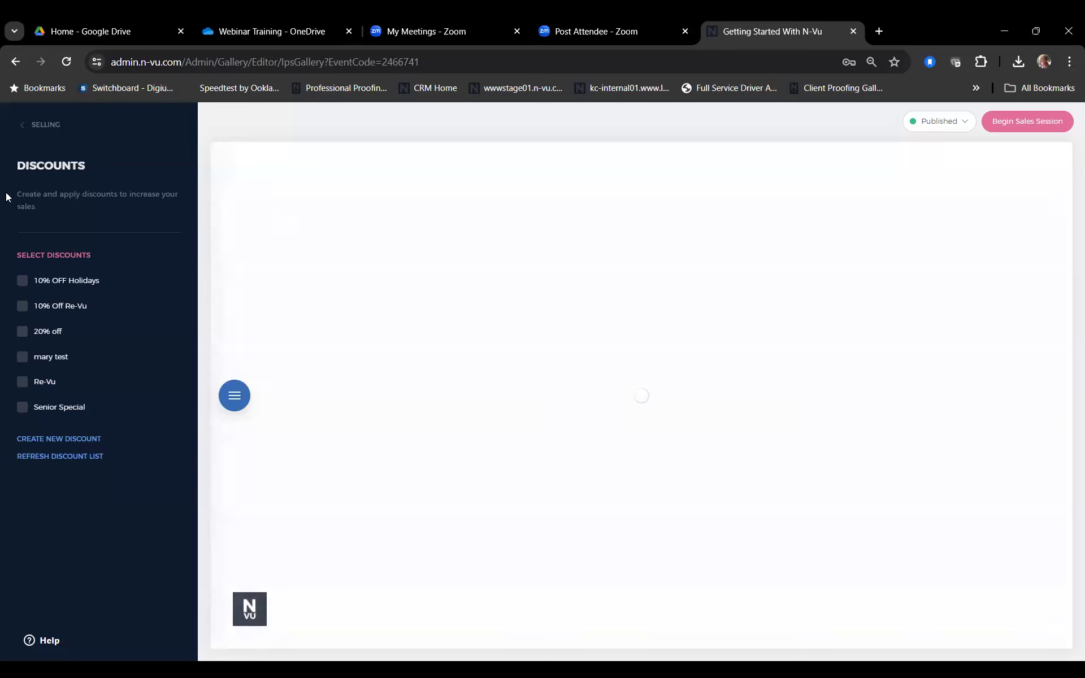
click(32, 131)
scroll(79, 505, down, 5)
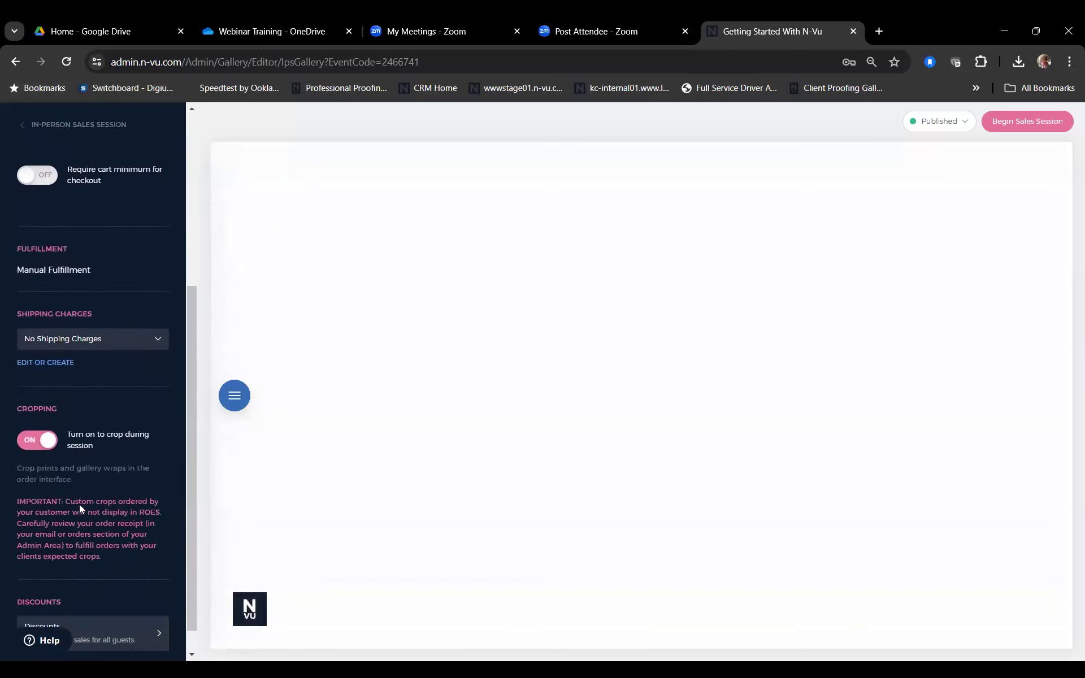
scroll(80, 504, up, 5)
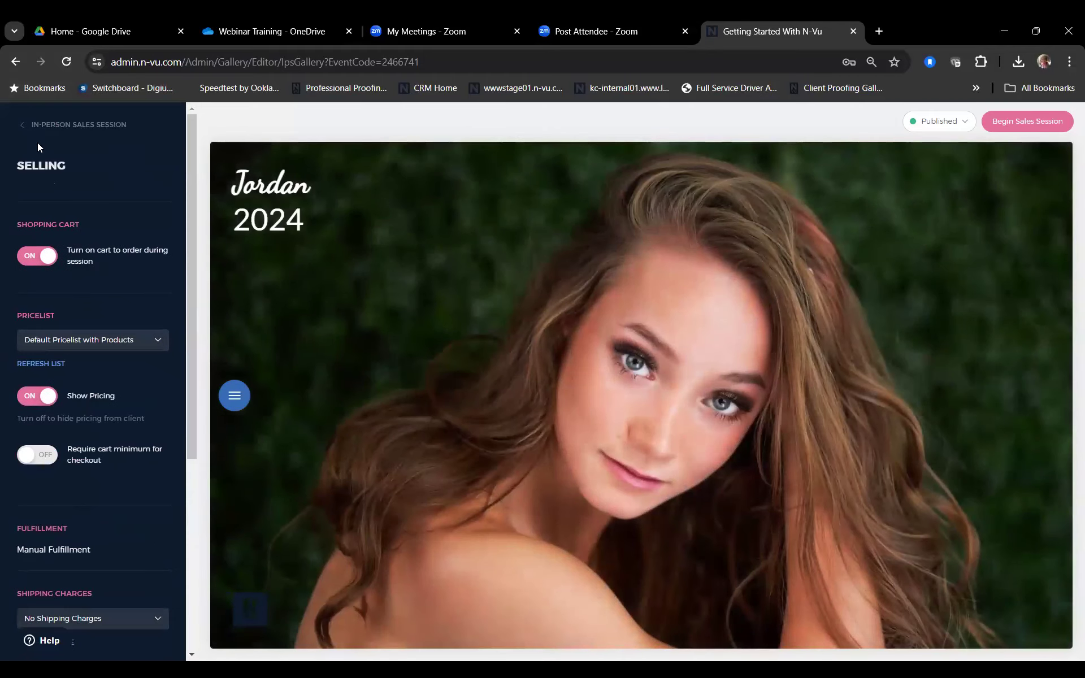
click(29, 125)
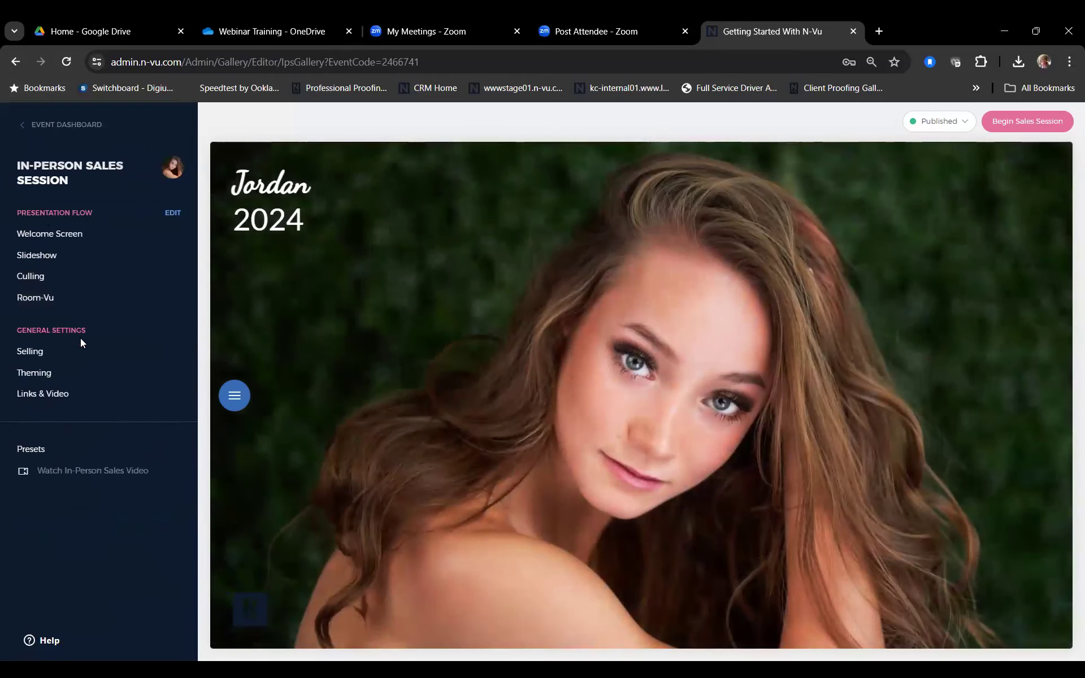
click(87, 376)
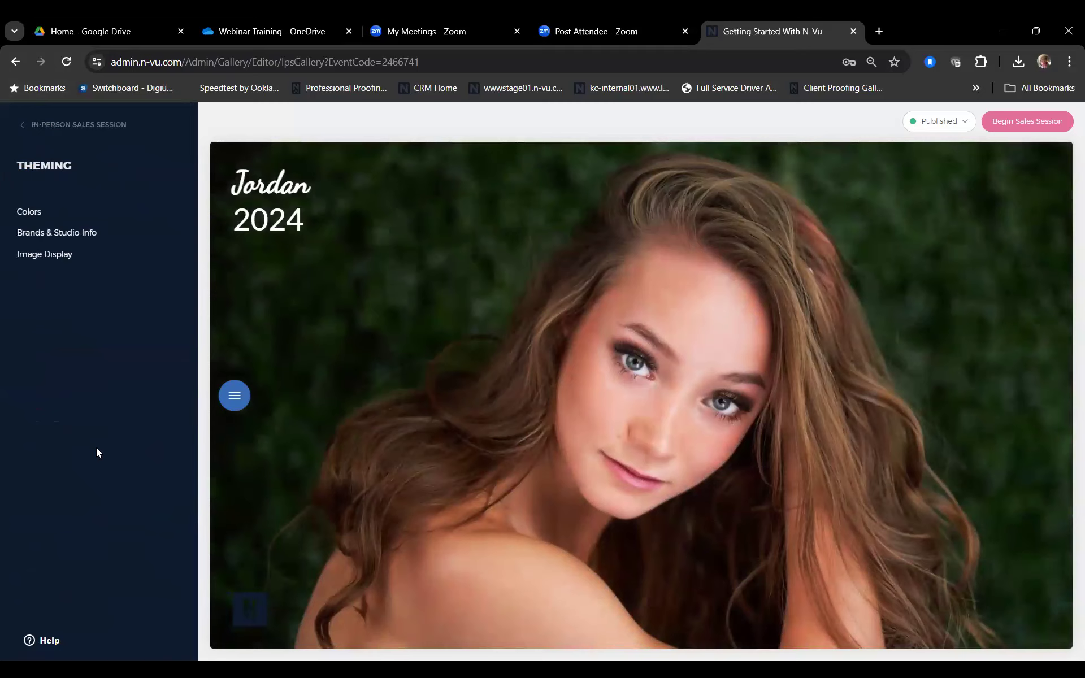
click(29, 212)
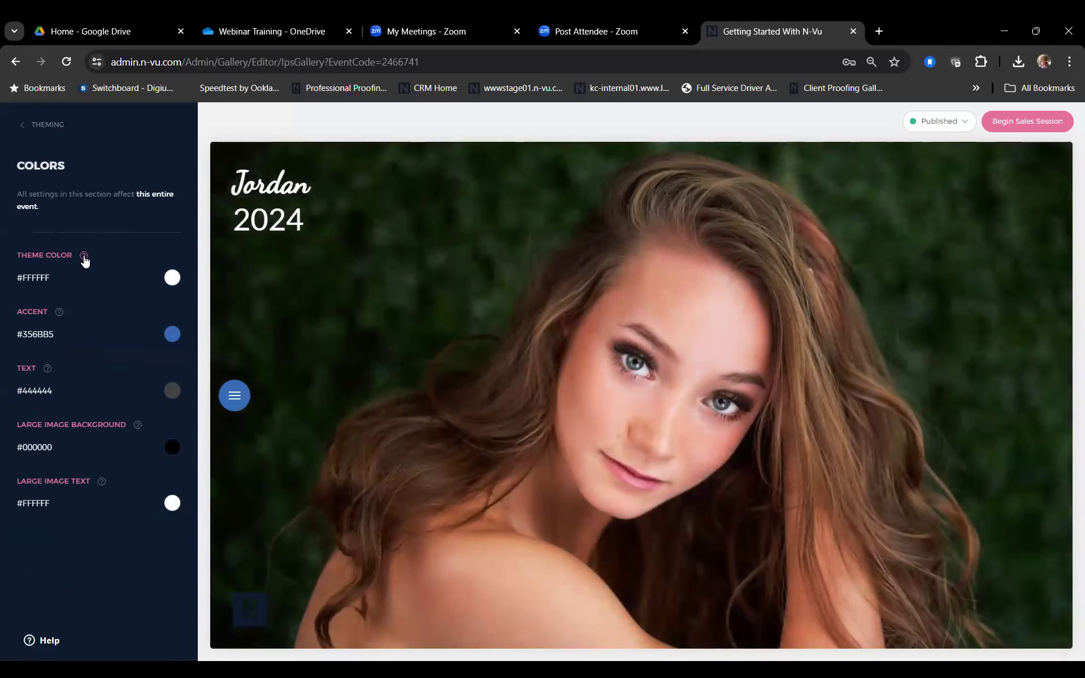
mouse_move(85, 261)
click(235, 397)
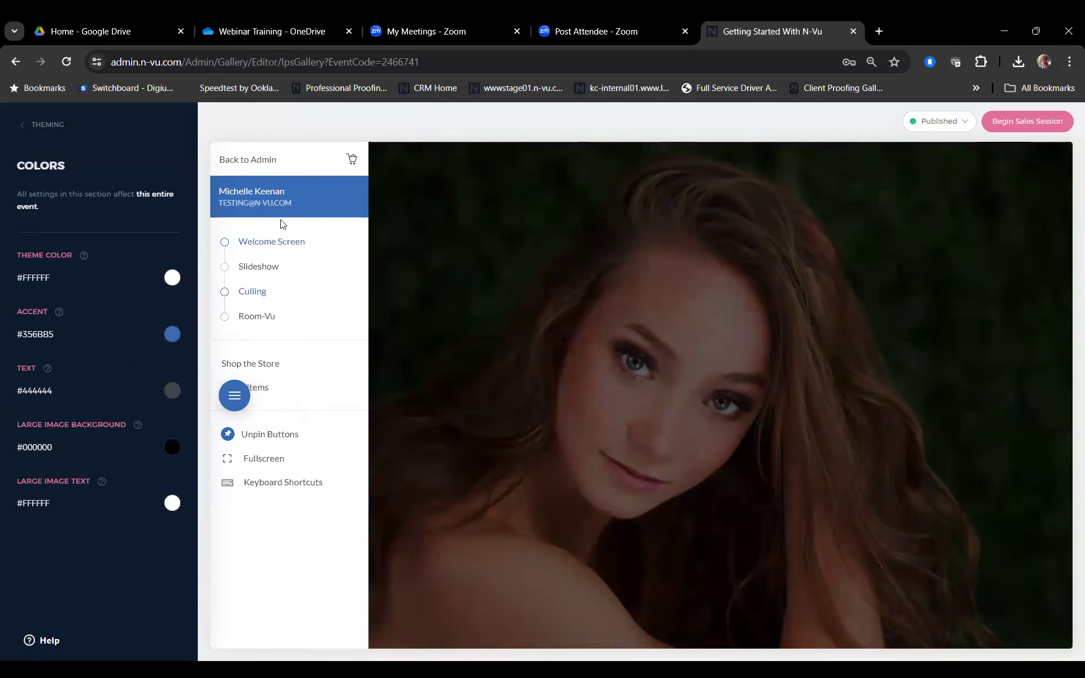
click(235, 397)
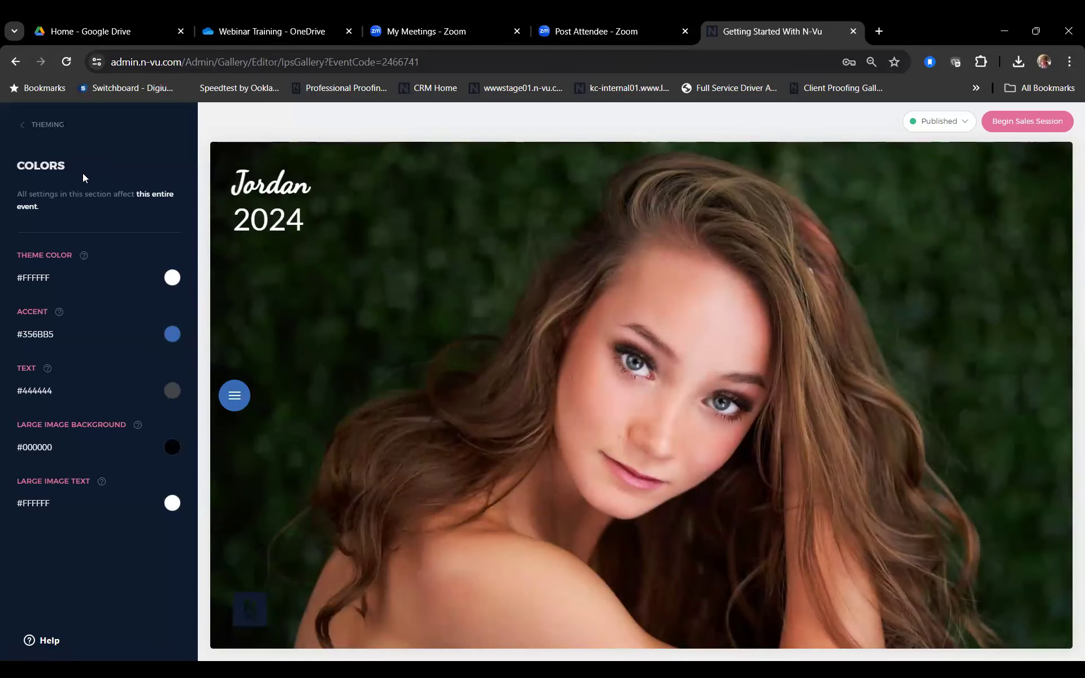
Step: Browse the Brands & Studio Info choices, keep the default brand, and move to Image Display
click(47, 126)
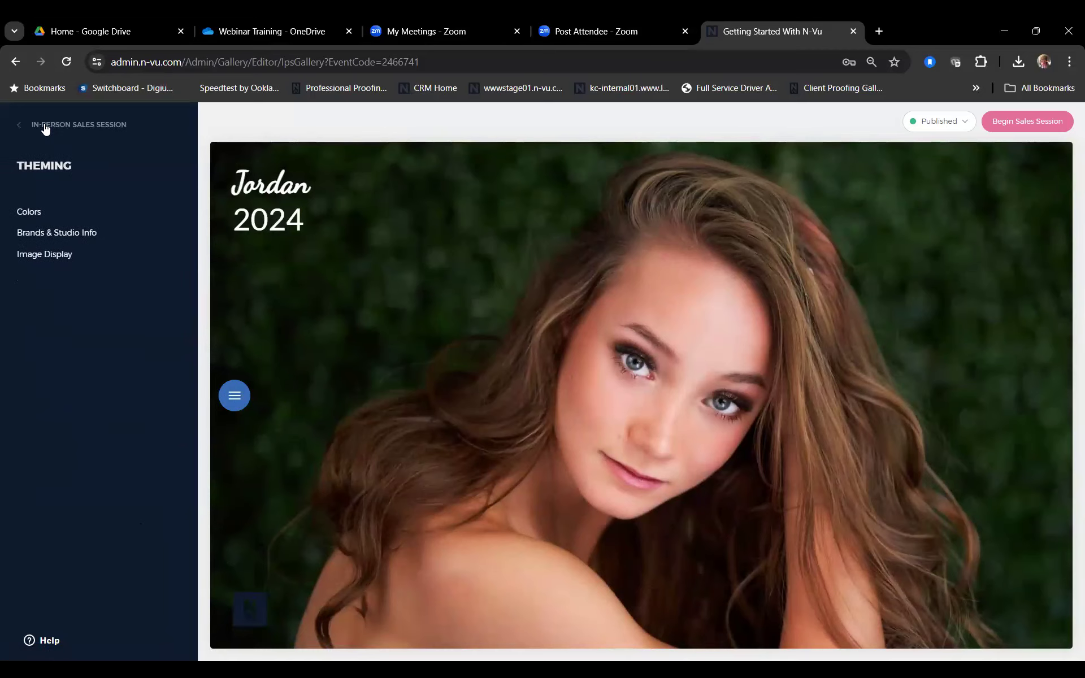
click(79, 242)
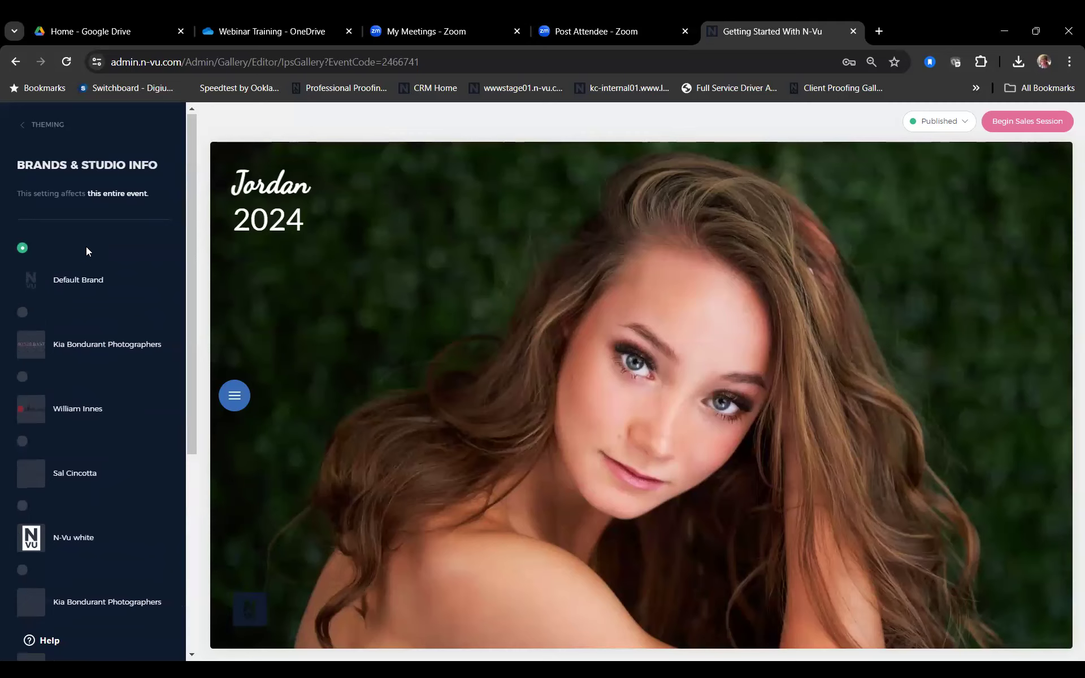
scroll(63, 405, down, 5)
scroll(63, 404, up, 5)
scroll(64, 405, down, 5)
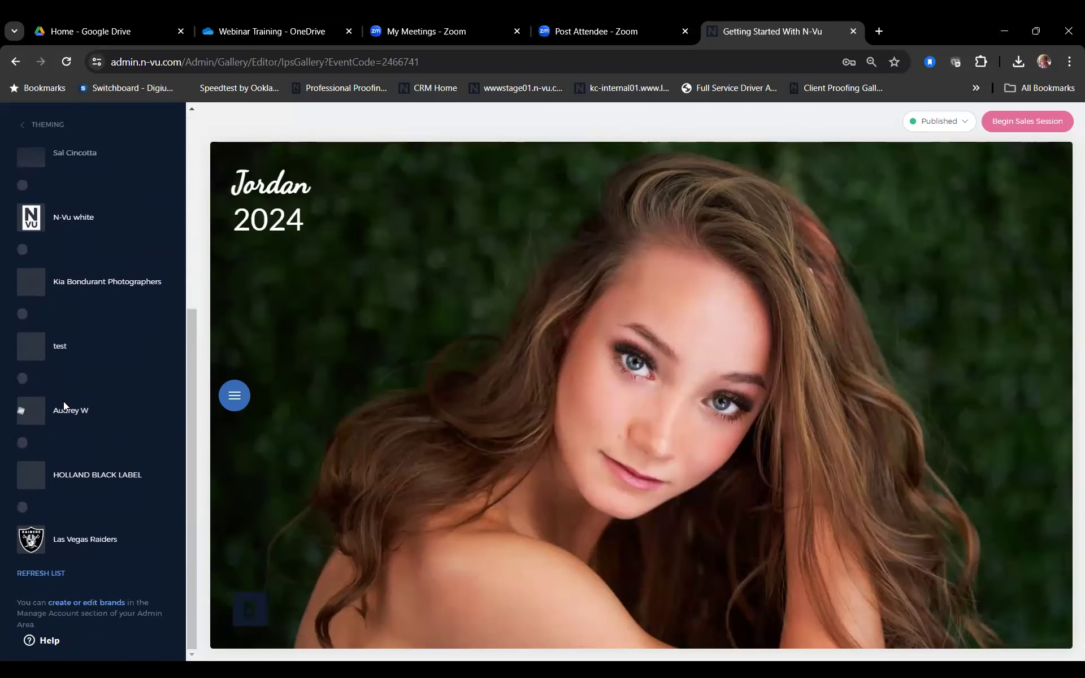
scroll(64, 405, up, 5)
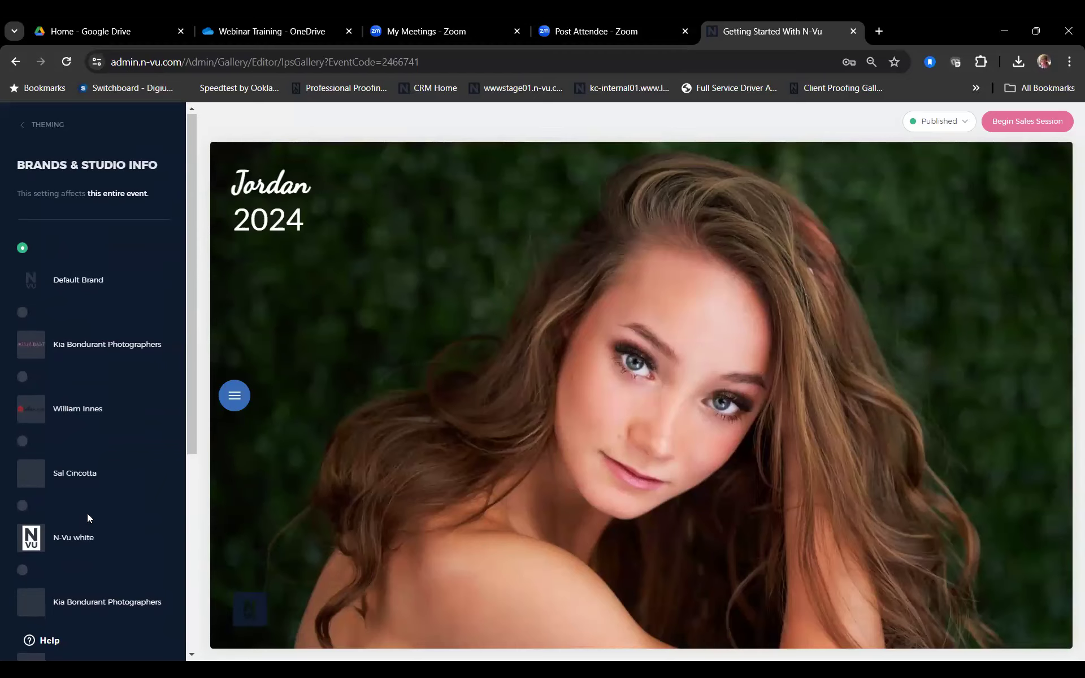
click(54, 129)
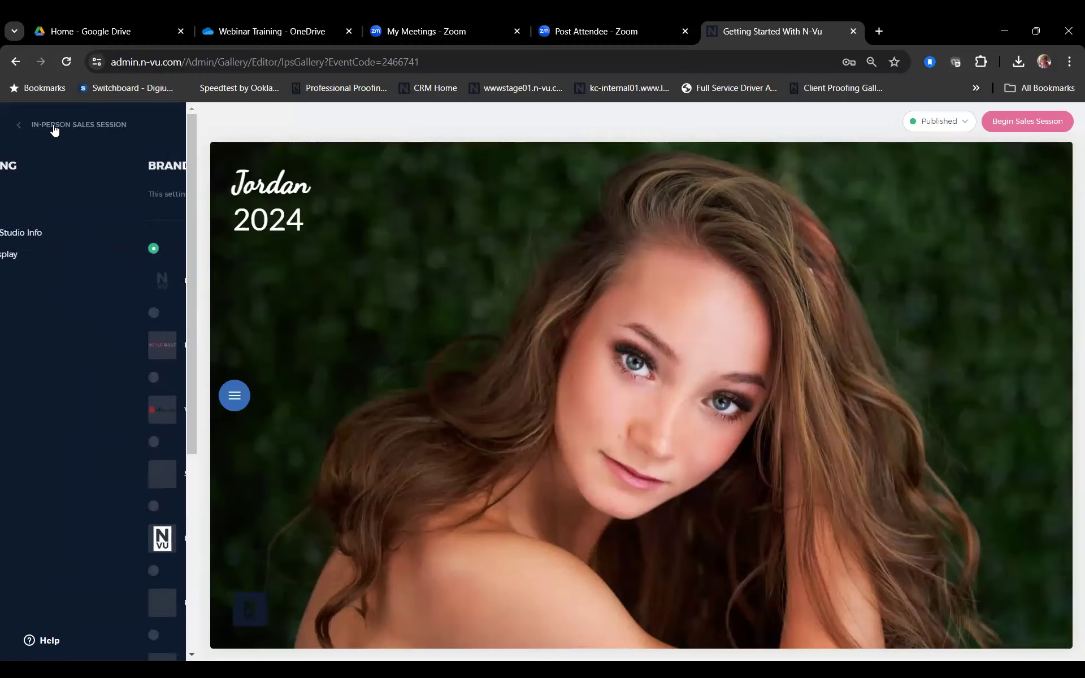
click(56, 257)
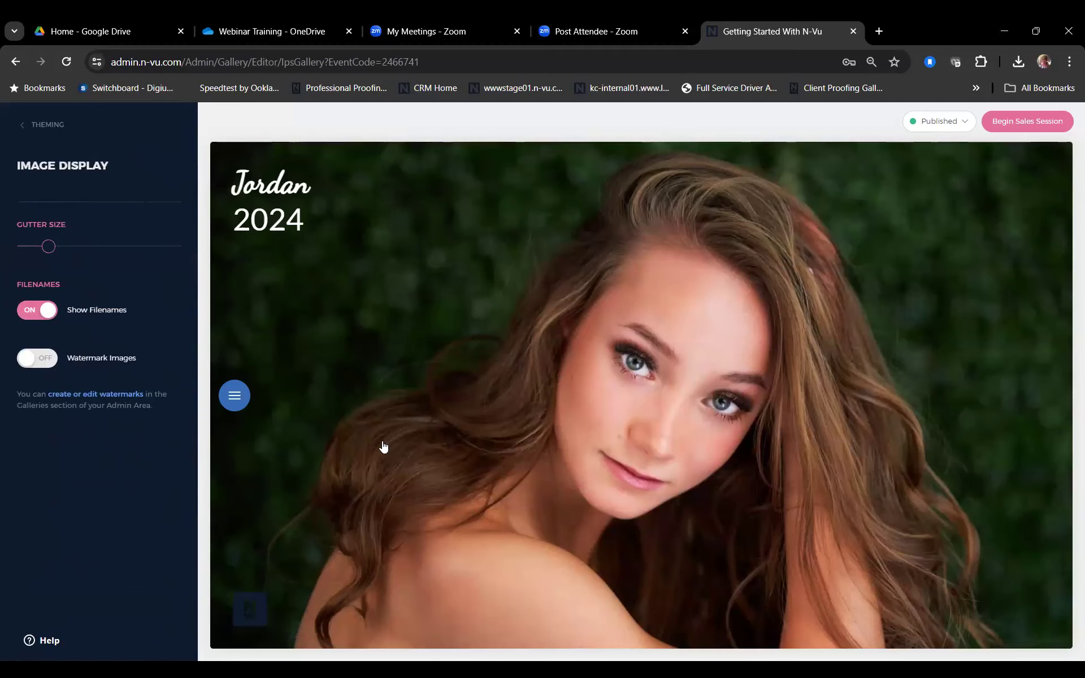
Step: Enter the gallery preview from its cover photo and continue past the slideshow
click(496, 486)
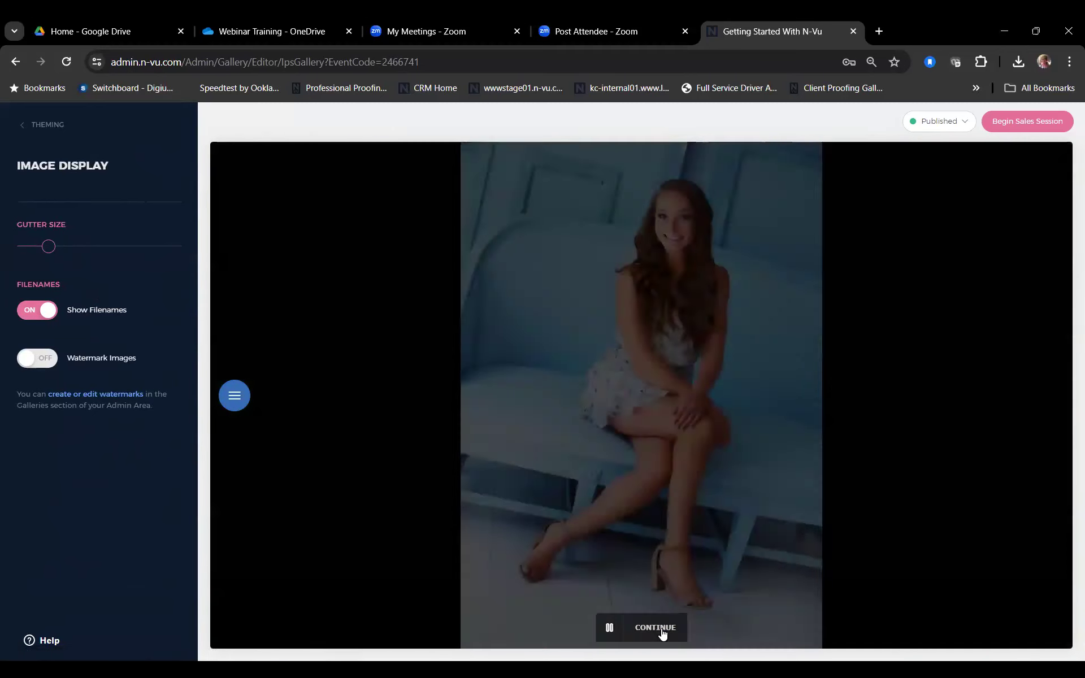
click(662, 635)
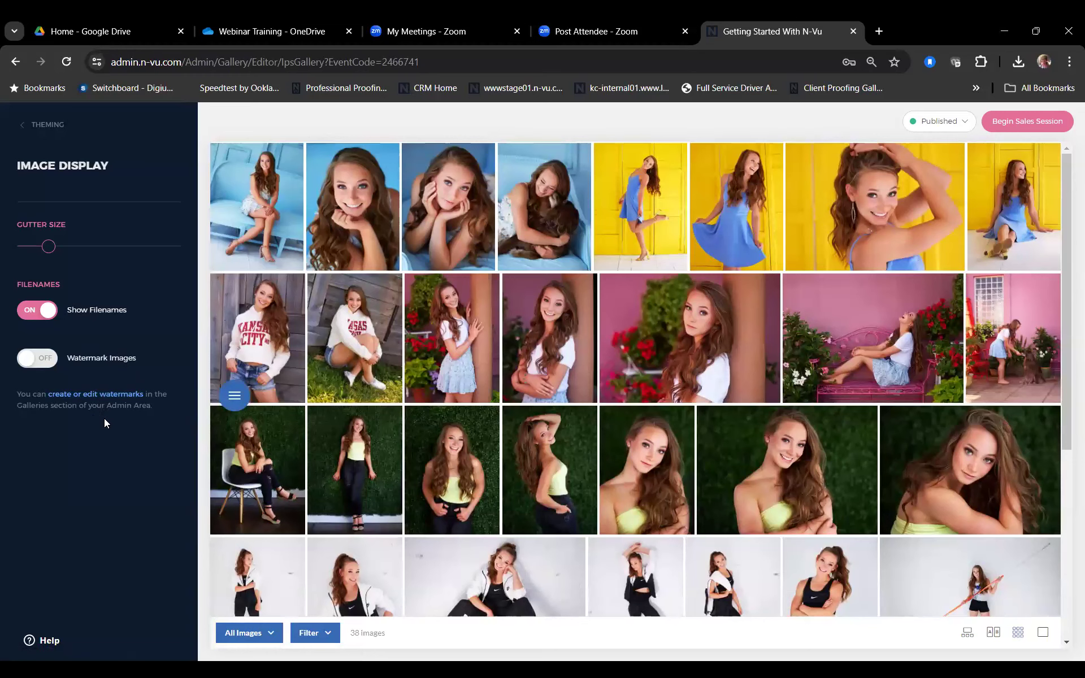
Step: Back out of Theming to the main In-Person Sales Session settings menu
click(49, 125)
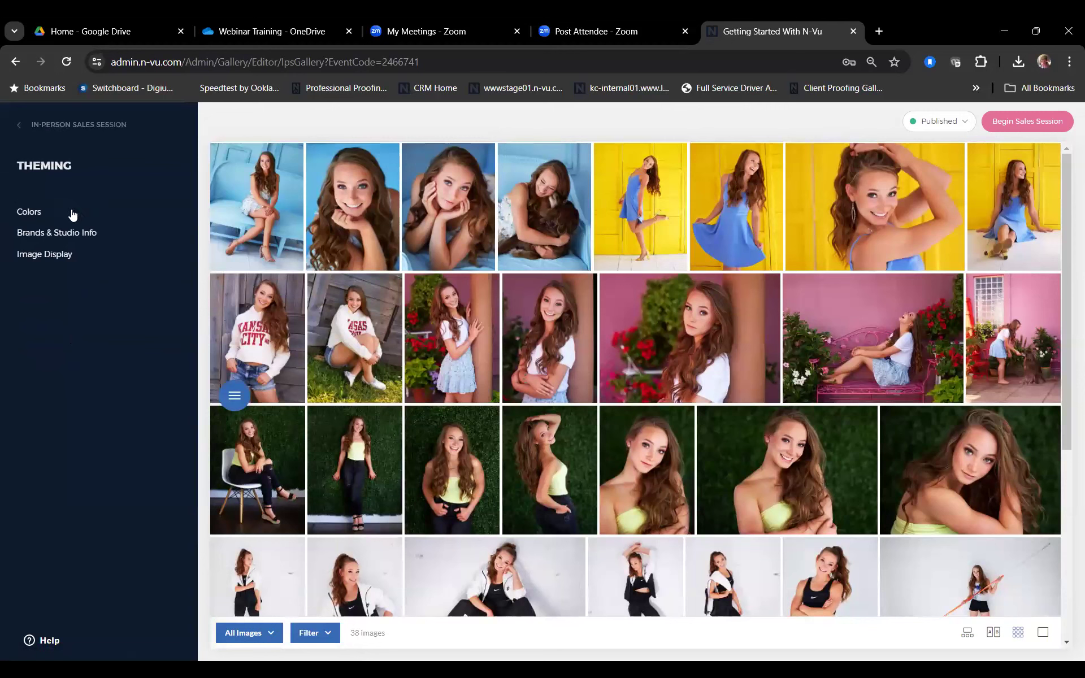
click(79, 124)
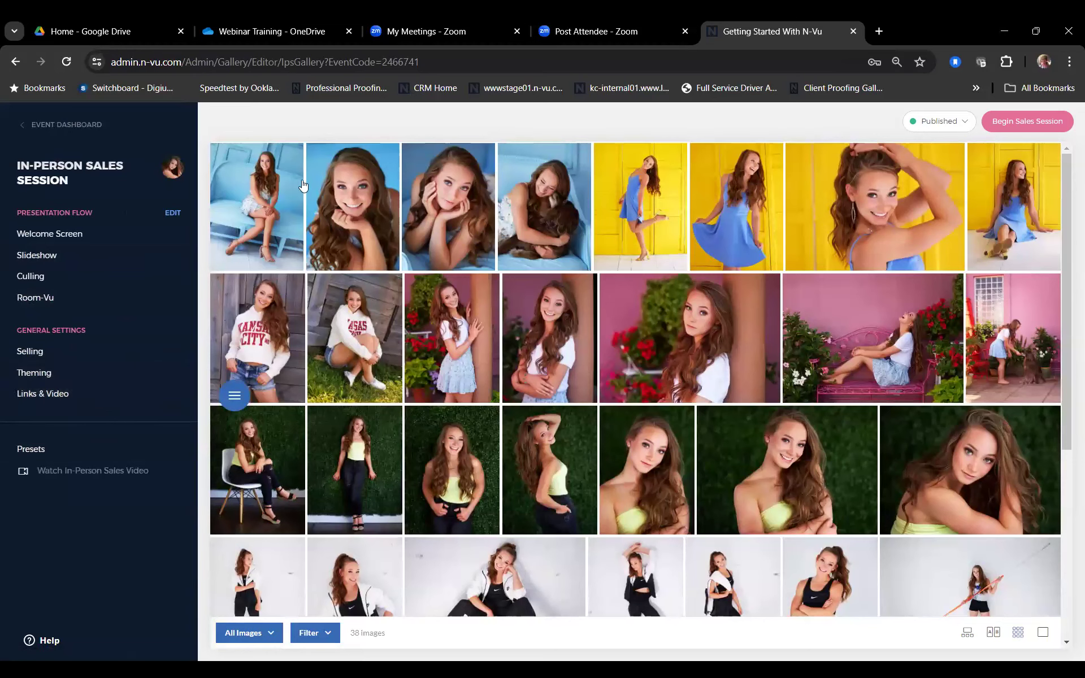
mouse_move(711, 329)
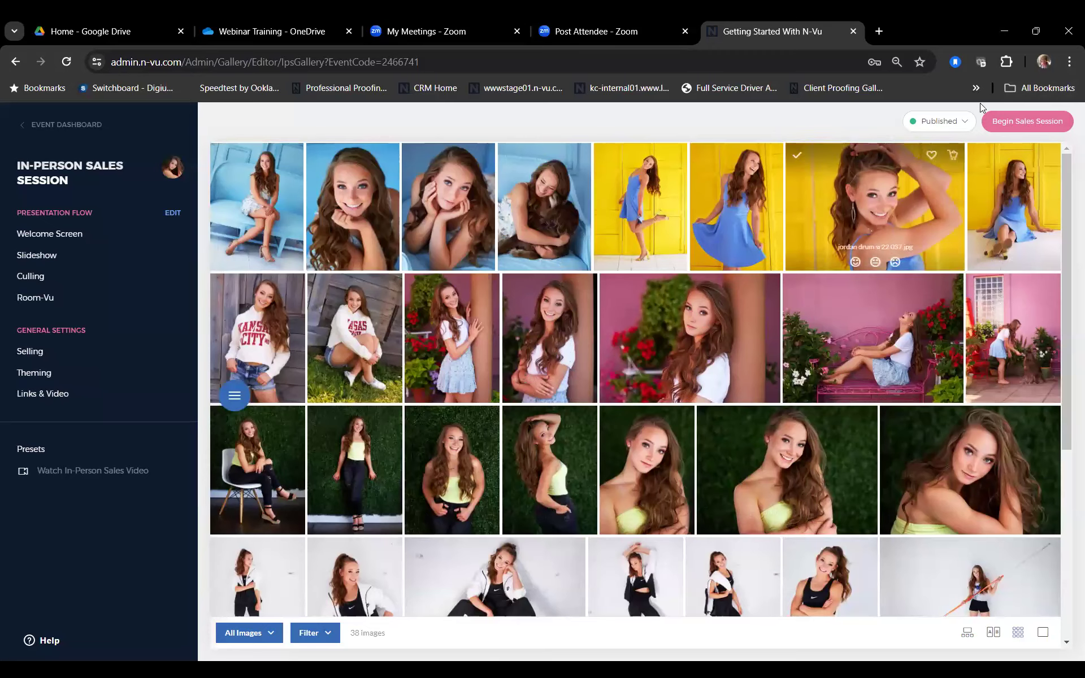
Step: Begin a sales session for the existing client as a fullscreen, single-screen presentation
click(1009, 129)
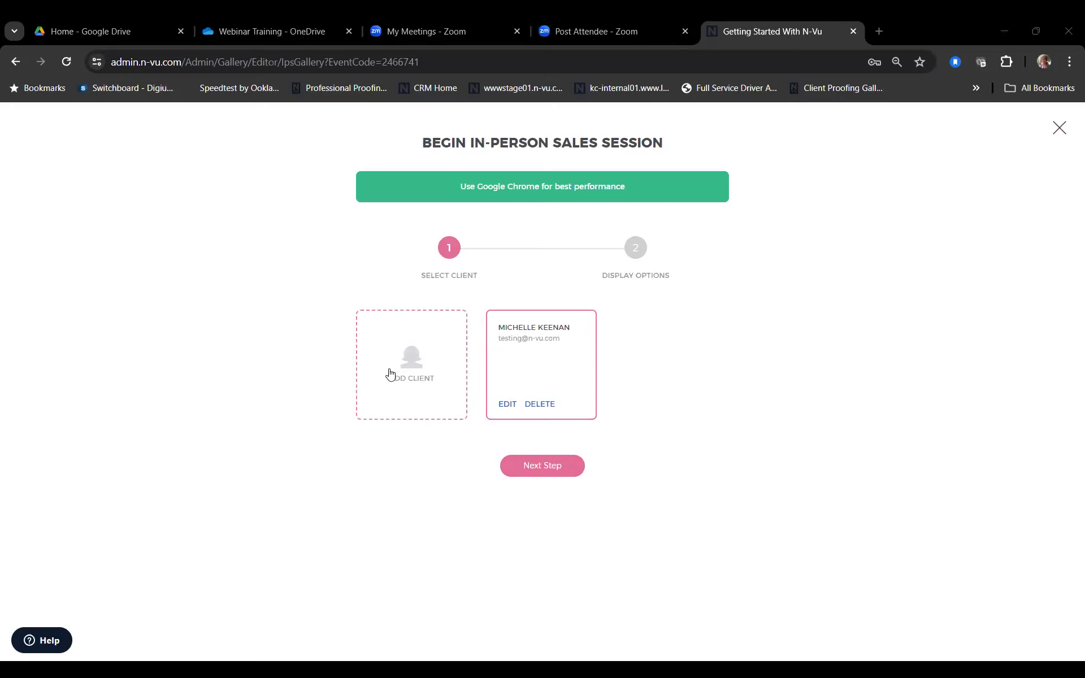
click(543, 467)
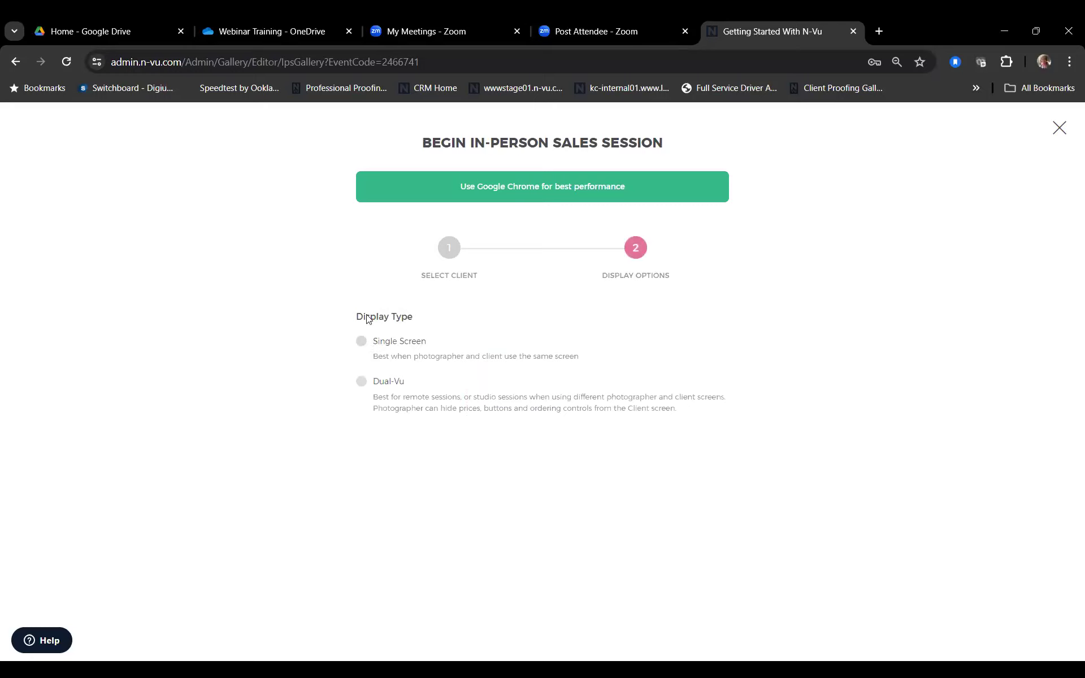
click(362, 342)
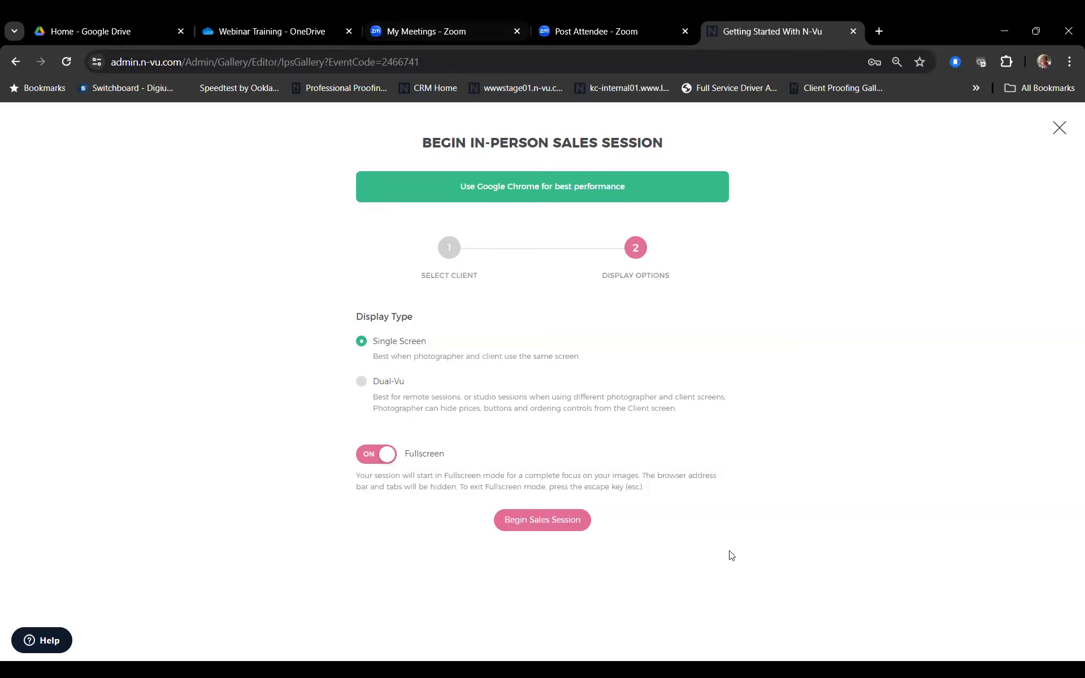
click(541, 527)
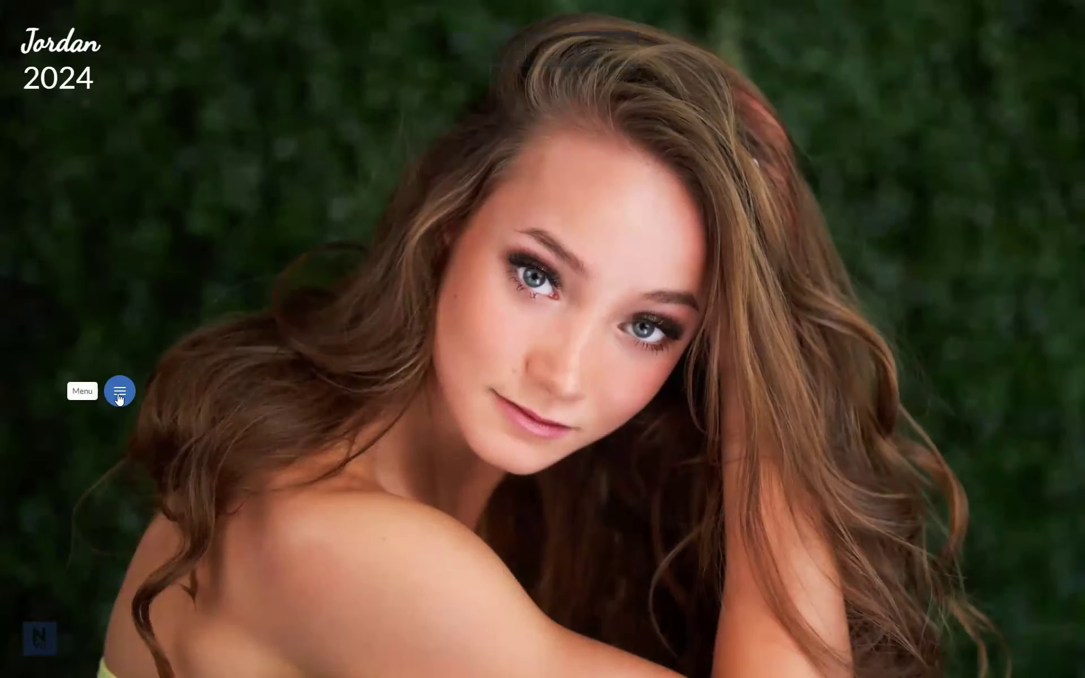
Step: Move the floating menu button lower-left and glance over the keyboard shortcuts list
click(119, 393)
drag(120, 392, 101, 478)
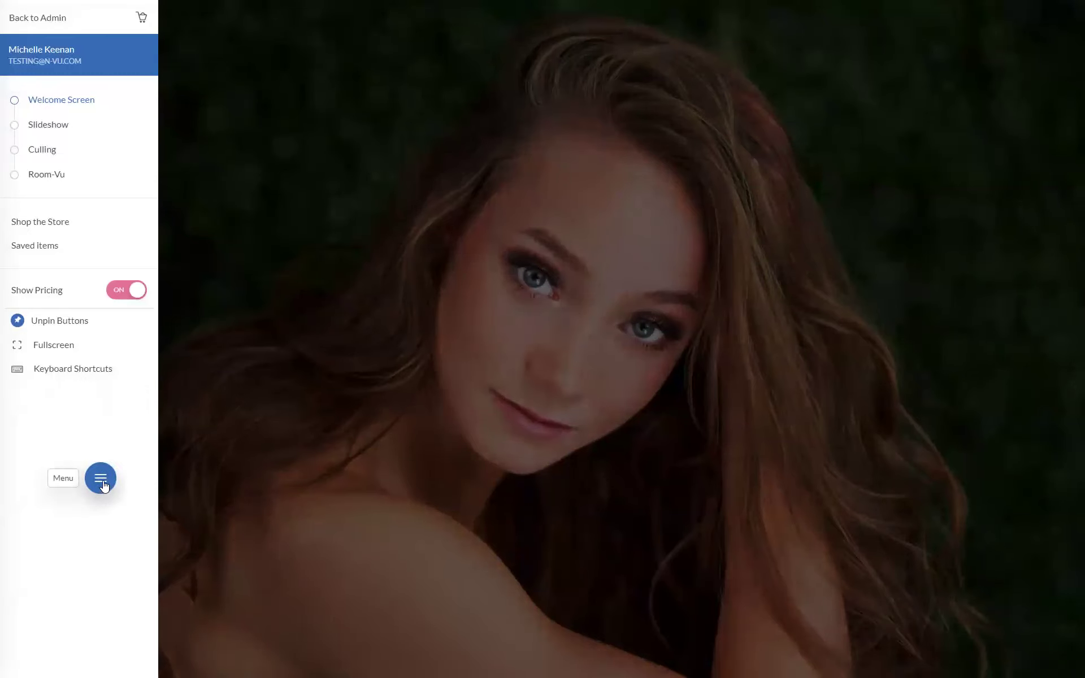
drag(101, 482, 51, 436)
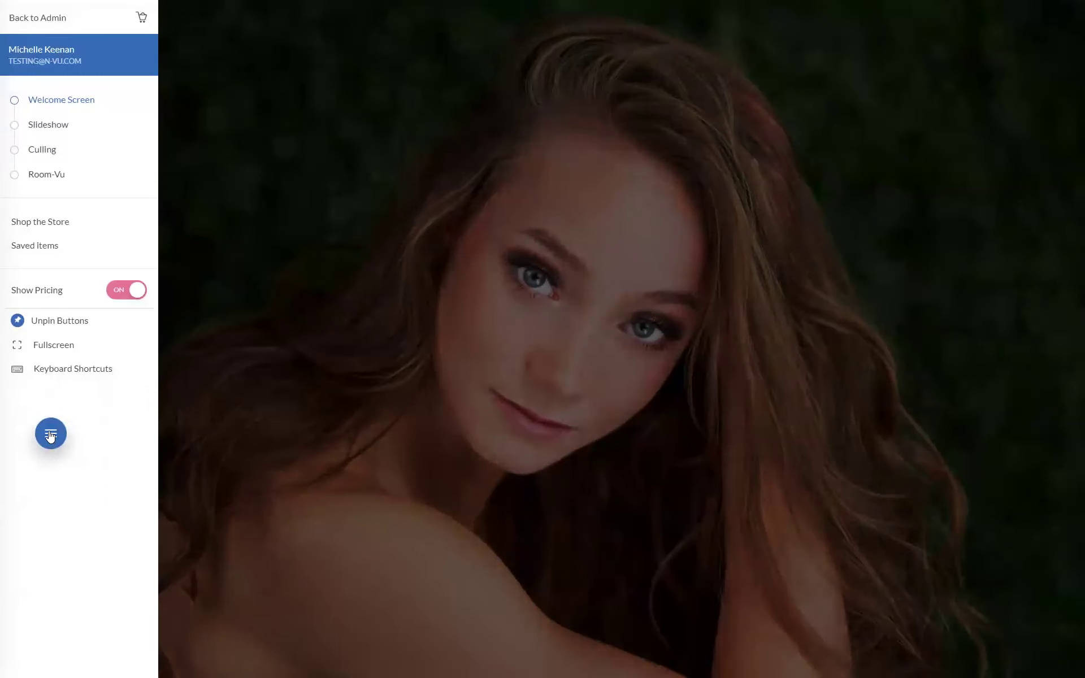
click(81, 373)
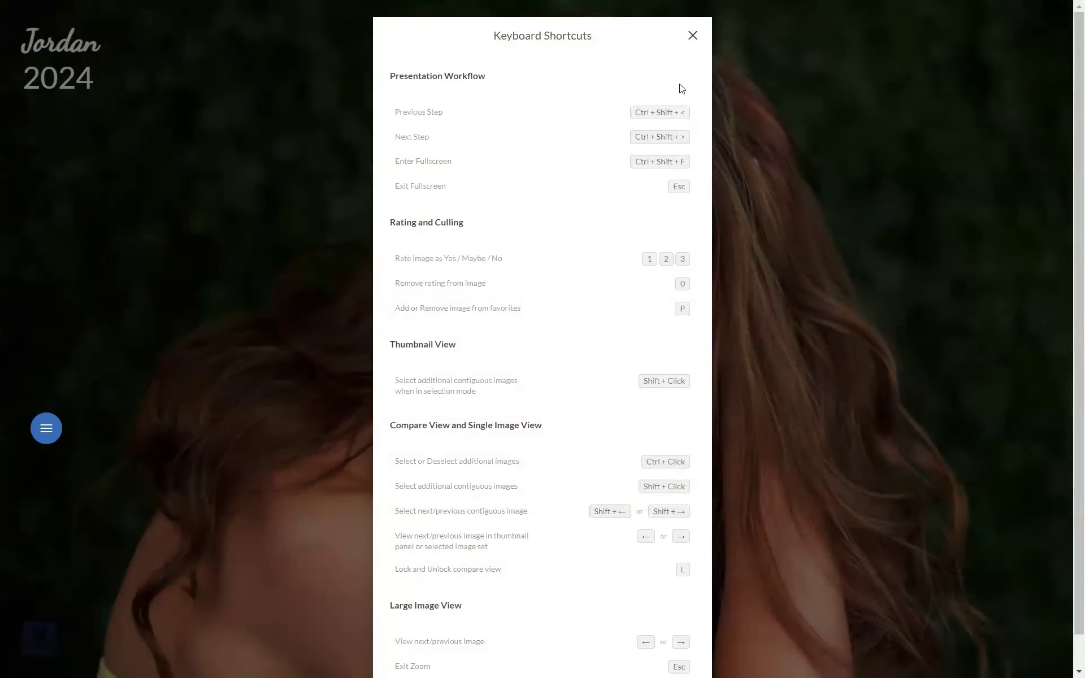
click(694, 36)
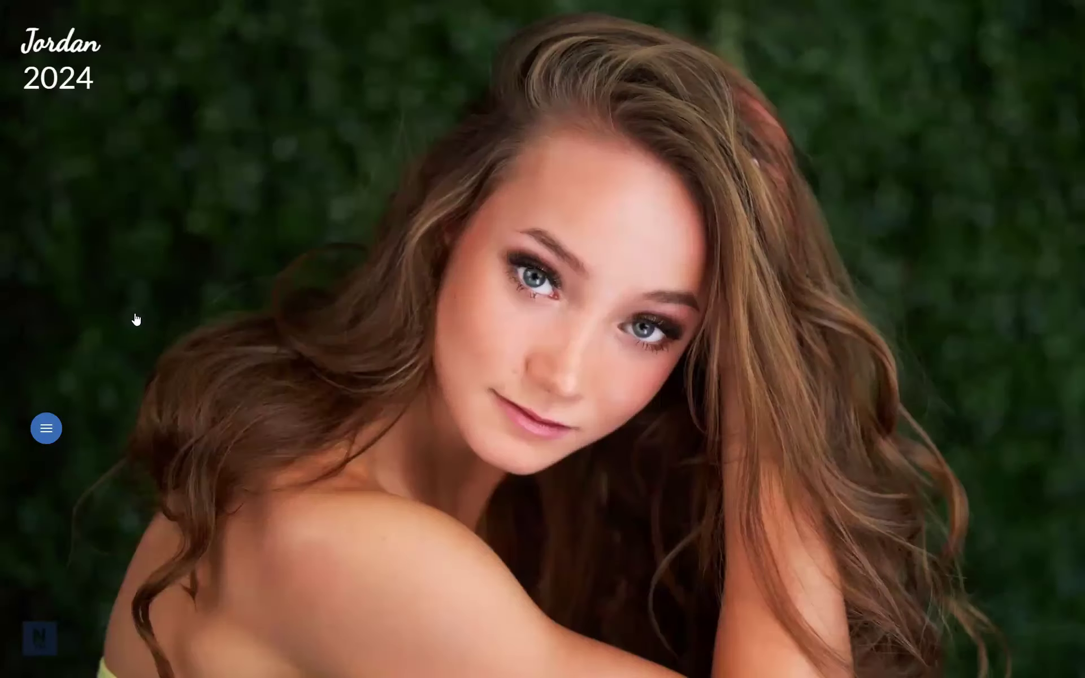
Step: Switch Show Pricing off in the session menu and enter the gallery from the cover
click(46, 430)
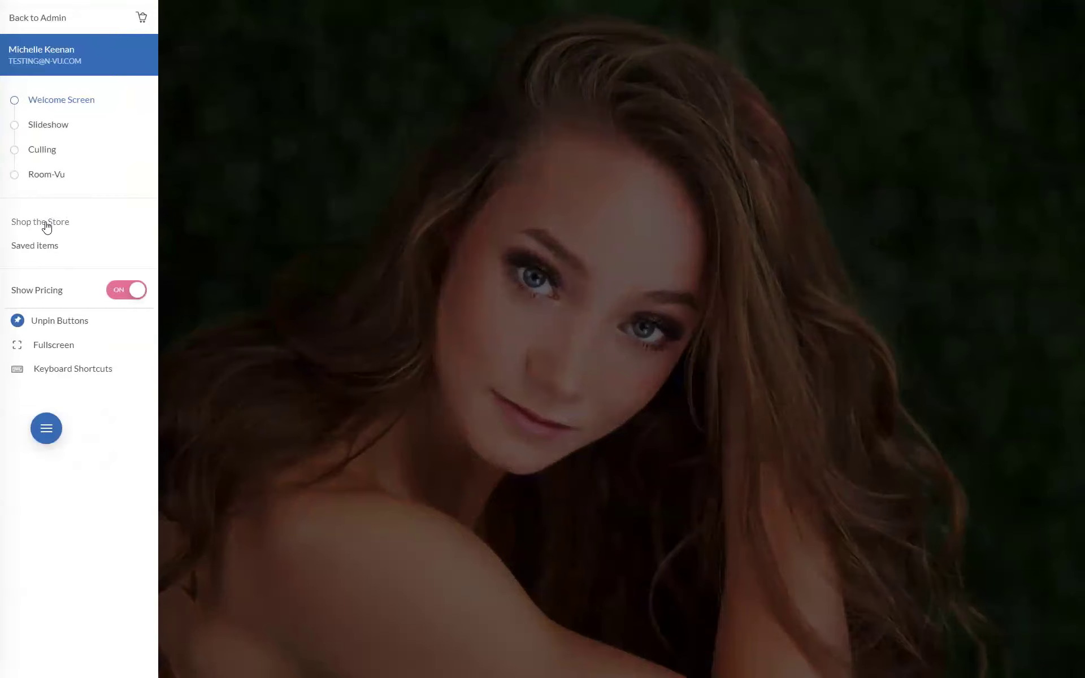
click(134, 297)
click(48, 433)
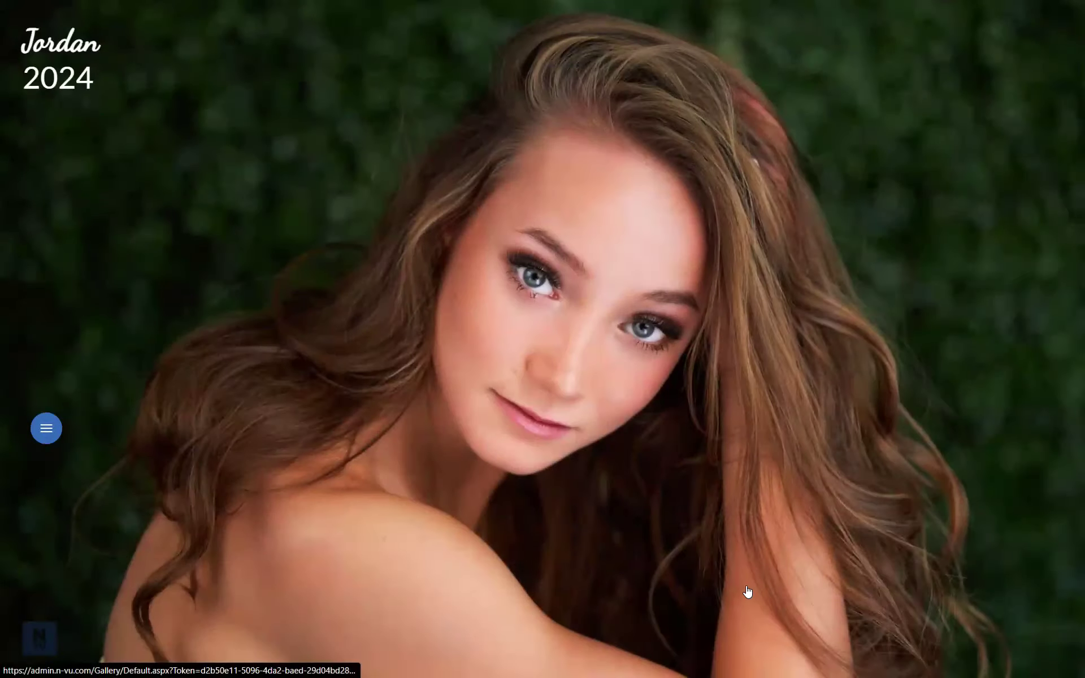
click(747, 589)
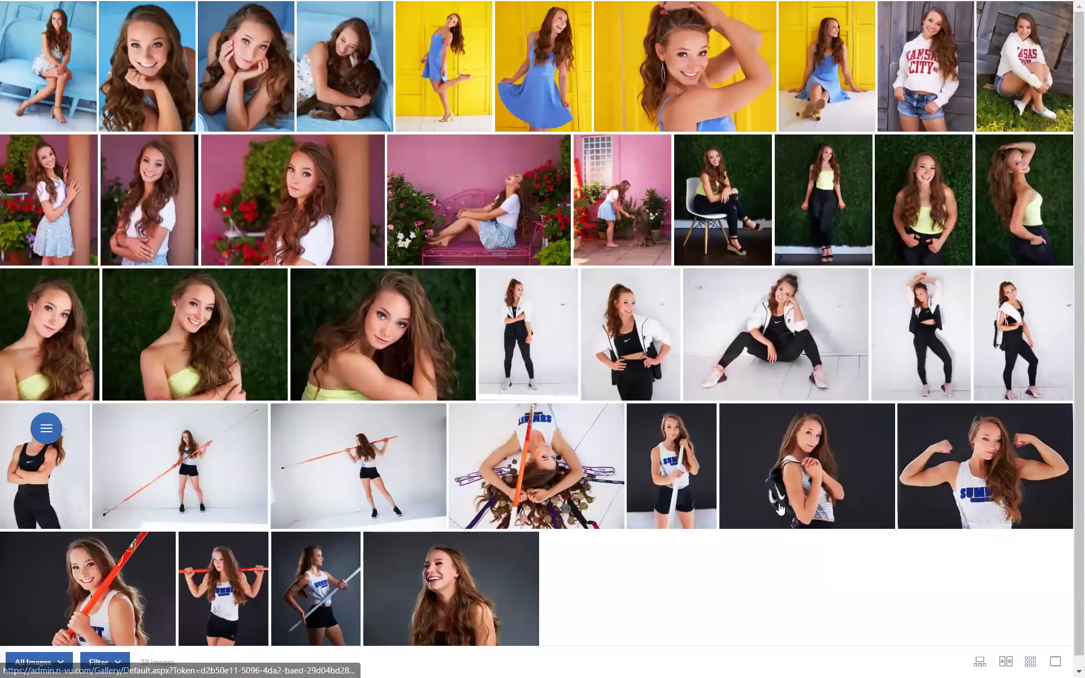
Step: Rate the pole-vault, green-wall, pink-bench, pink-wall, chair photos Yes; the standing green-wall photo Maybe
scroll(762, 625, down, 1)
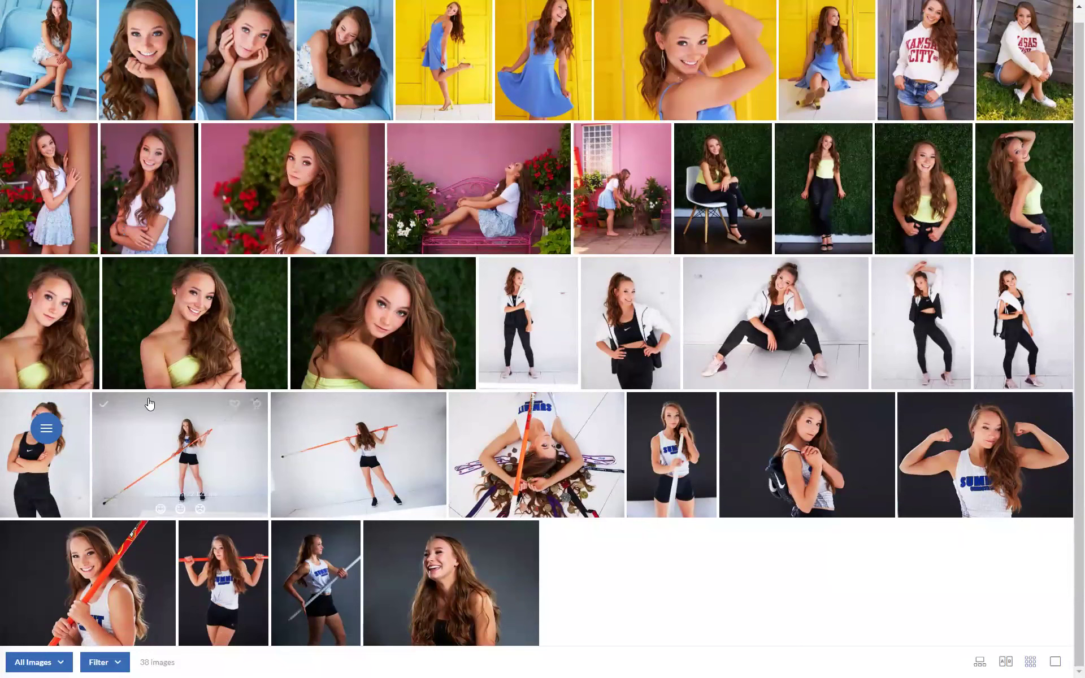
mouse_move(120, 425)
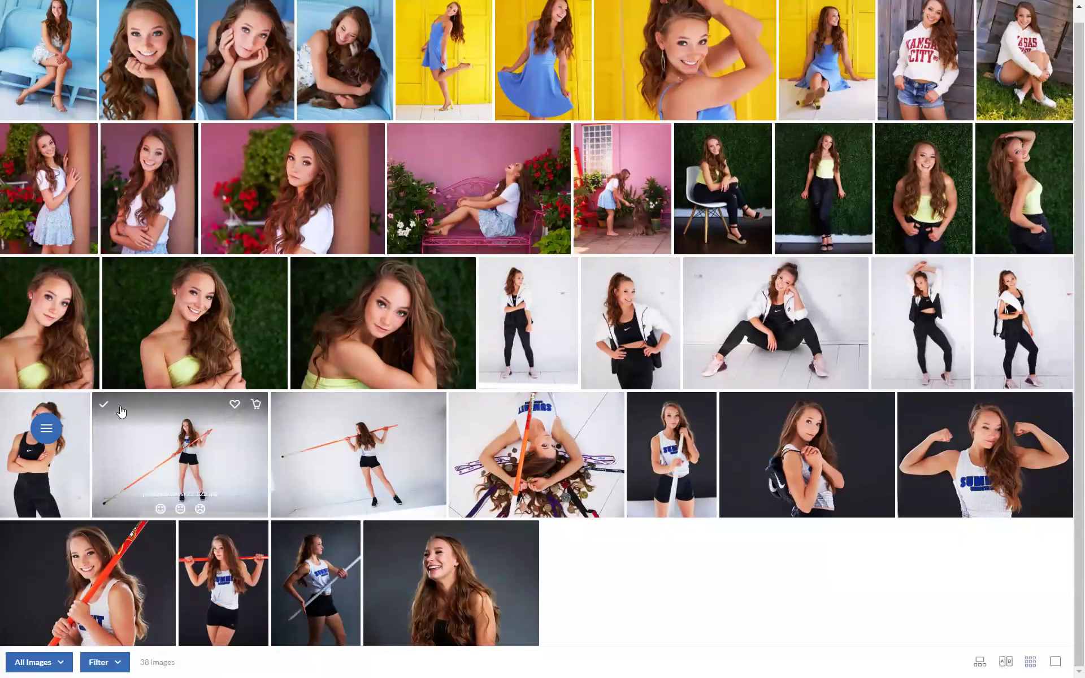
click(160, 509)
click(363, 381)
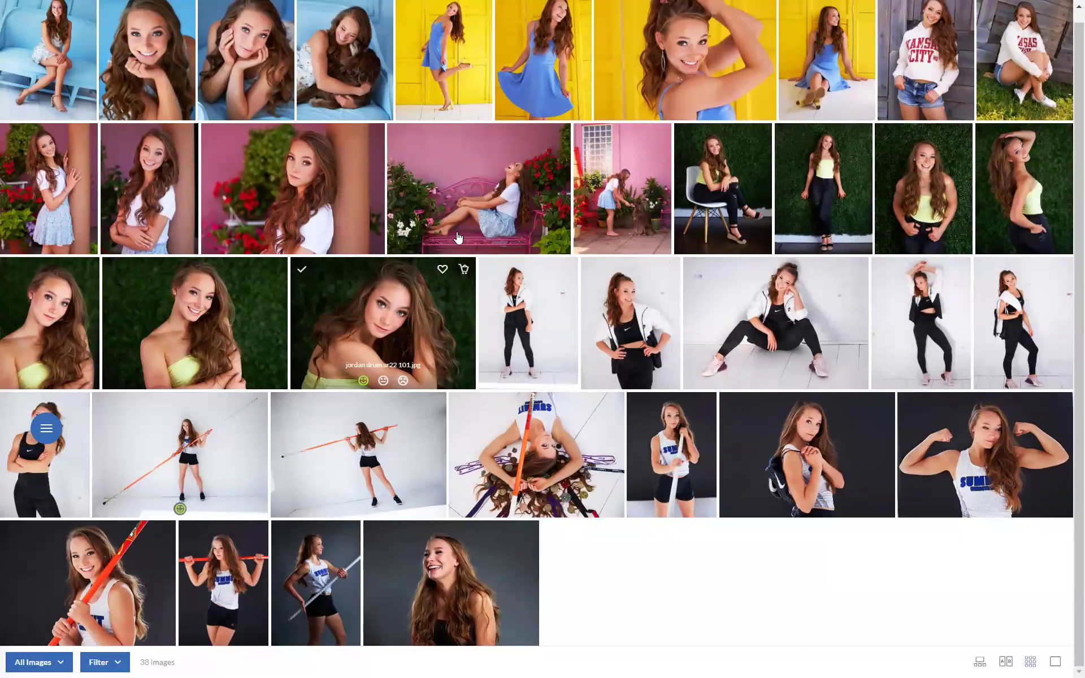
click(459, 248)
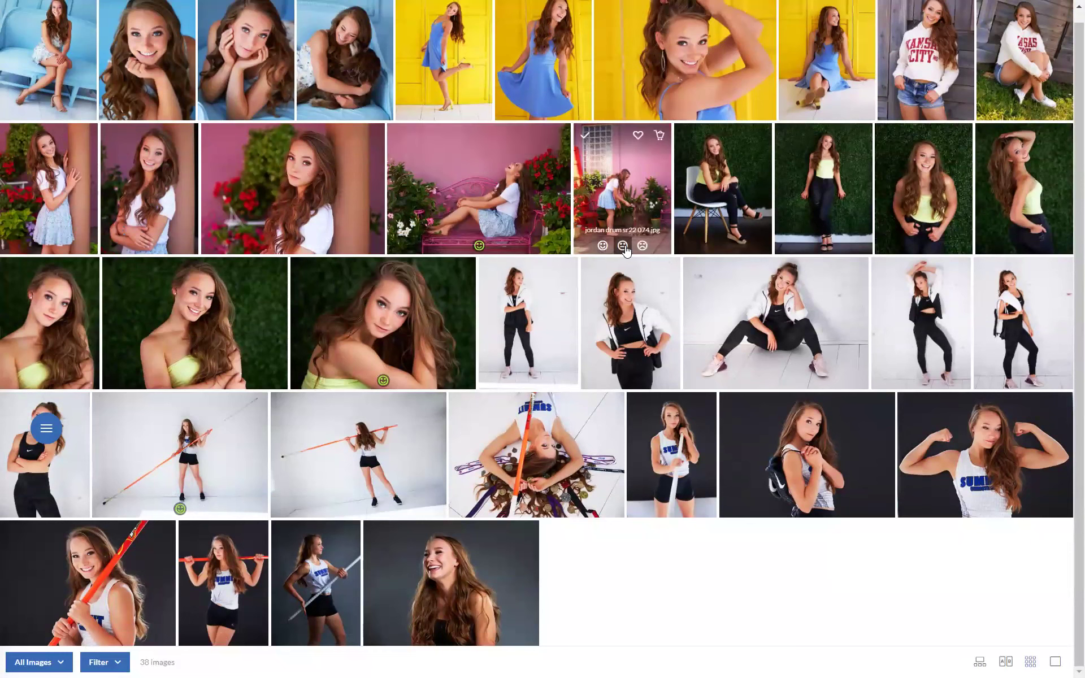
click(623, 245)
click(703, 246)
click(823, 245)
click(904, 245)
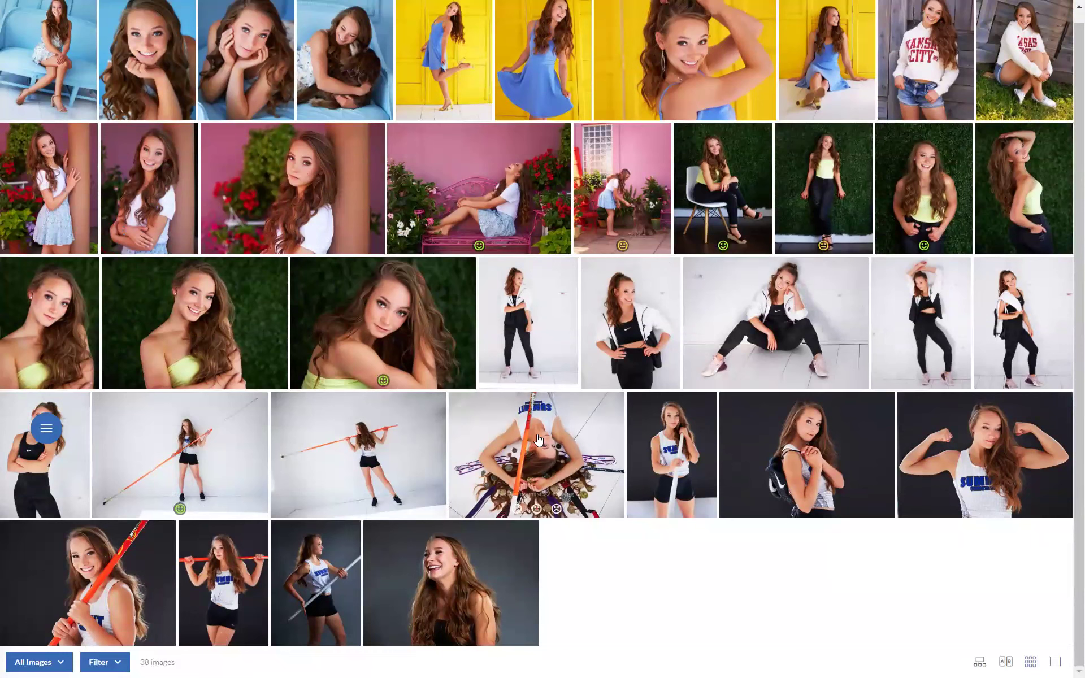
Step: Rate the upside-down medals photo Yes, then show the filter counts and Categories and Folders list
mouse_move(551, 517)
click(516, 510)
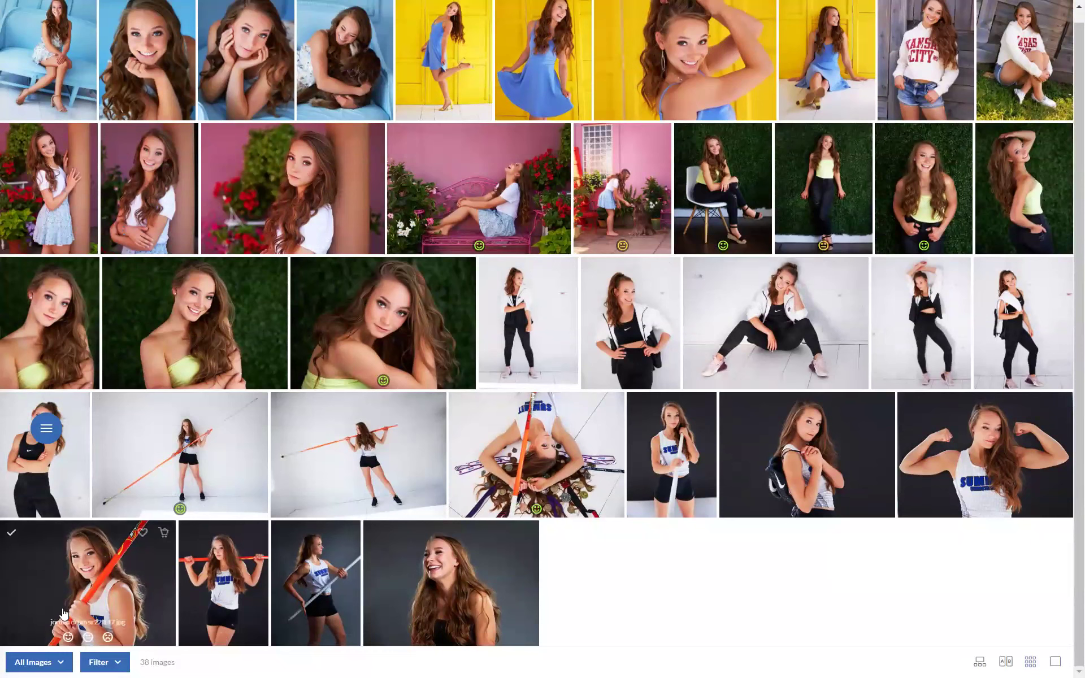
click(119, 663)
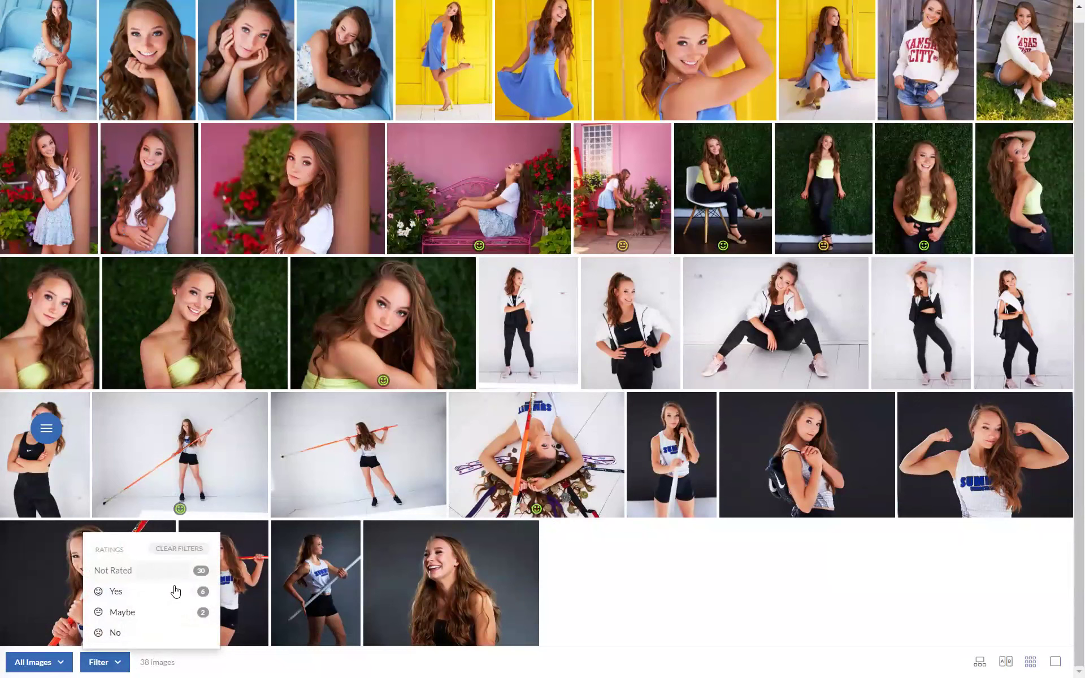
click(63, 664)
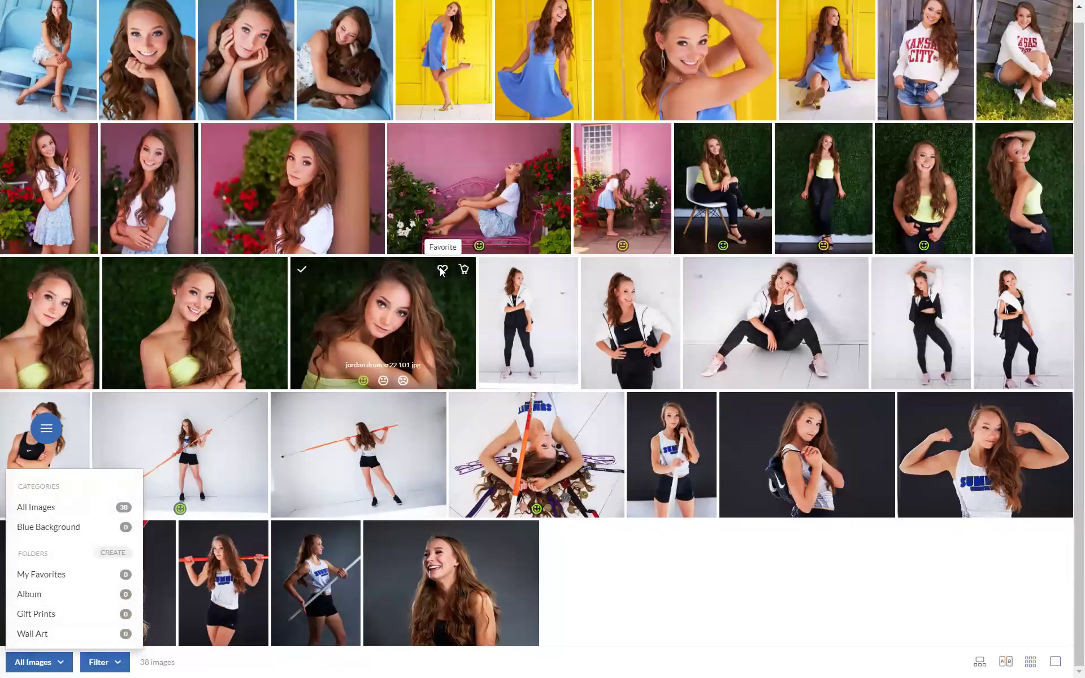
Step: Add the leaning green-hedge portrait to the Album, Gift Prints and Wall Art favorites
click(443, 270)
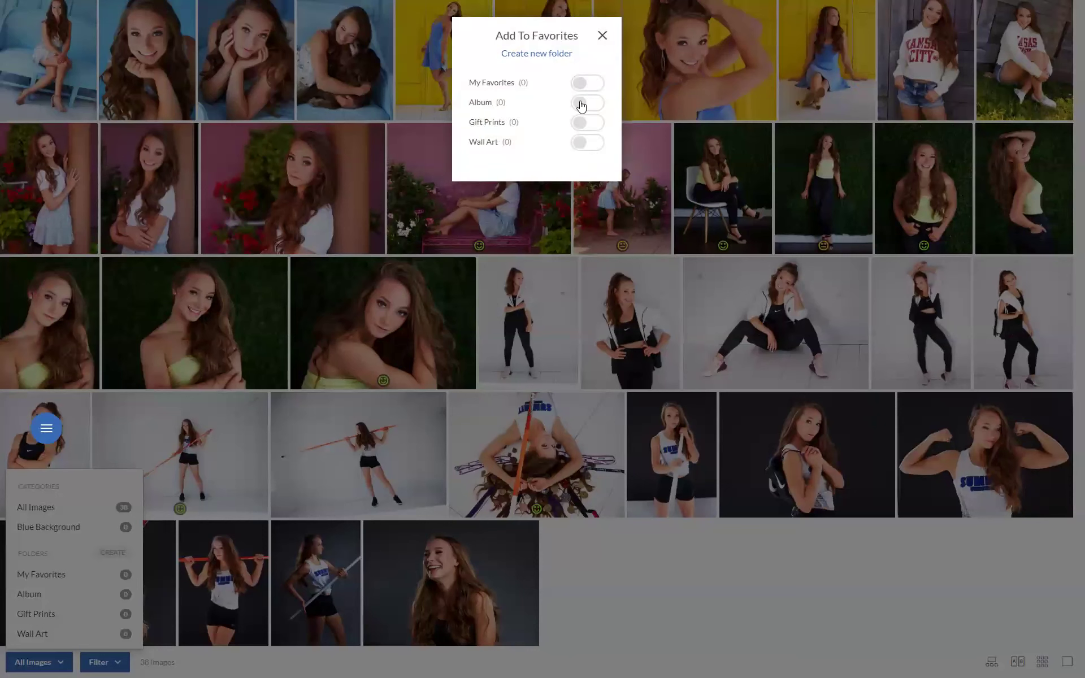
click(582, 104)
click(579, 122)
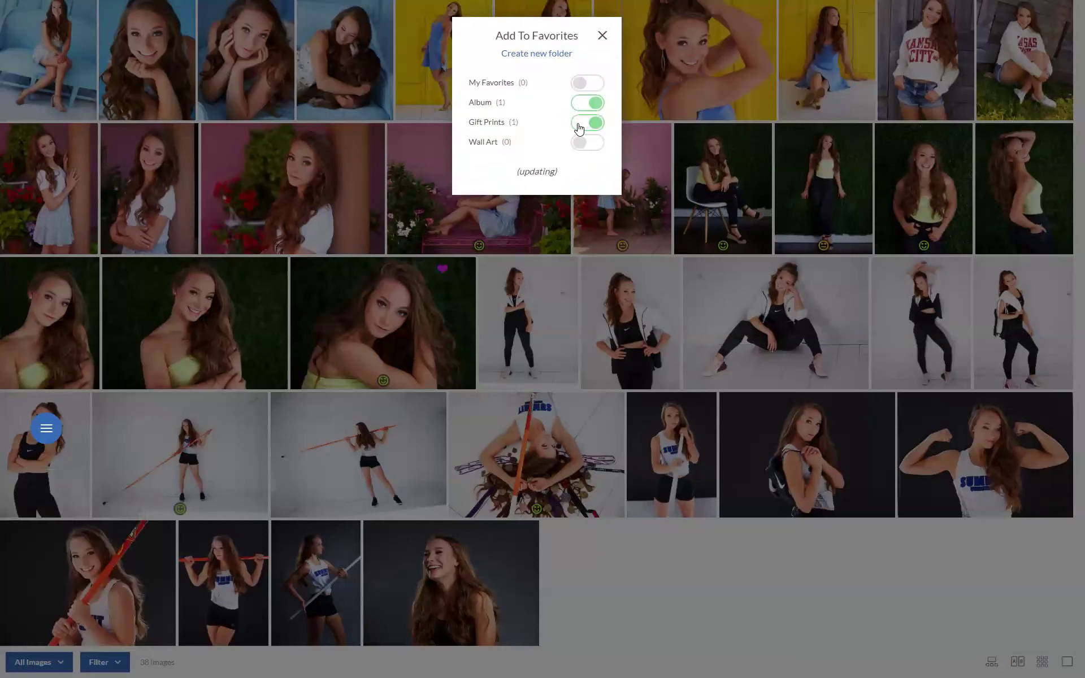
click(580, 148)
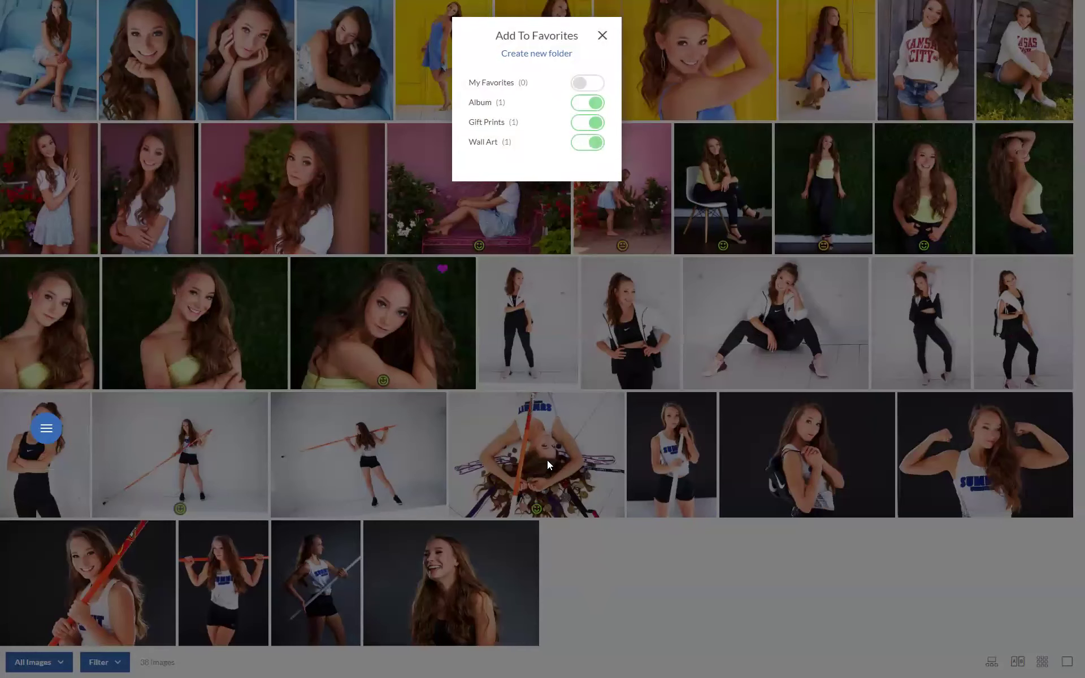
click(552, 361)
Step: Add the upside-down photo to the Album, Gift Prints and Wall Art favorites as well
click(591, 405)
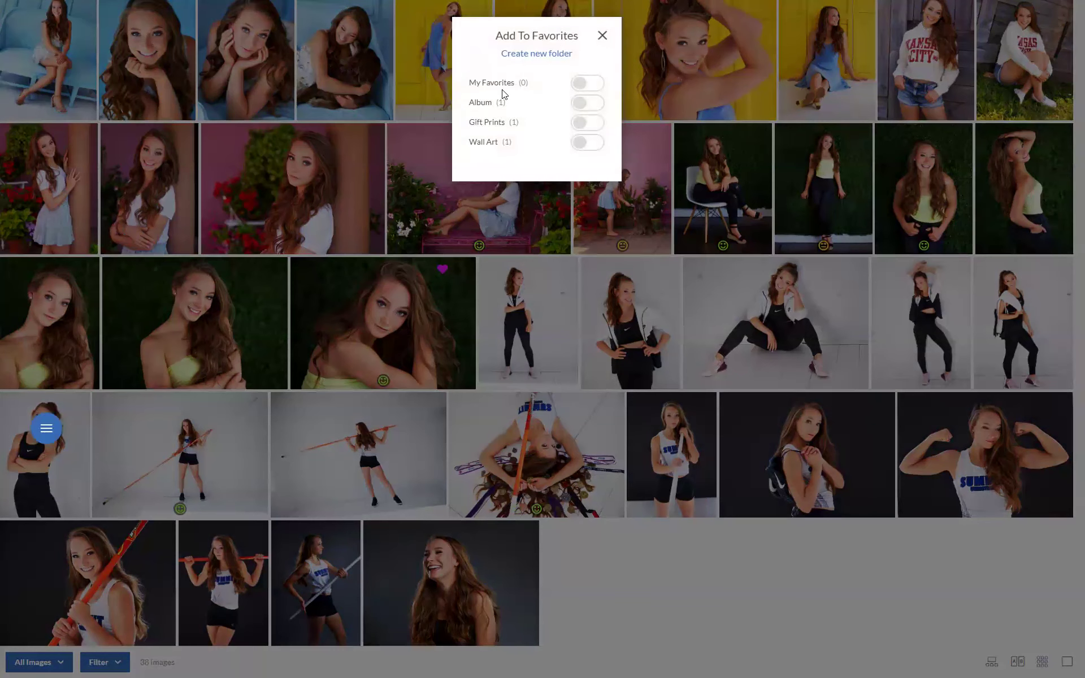
click(579, 103)
click(580, 123)
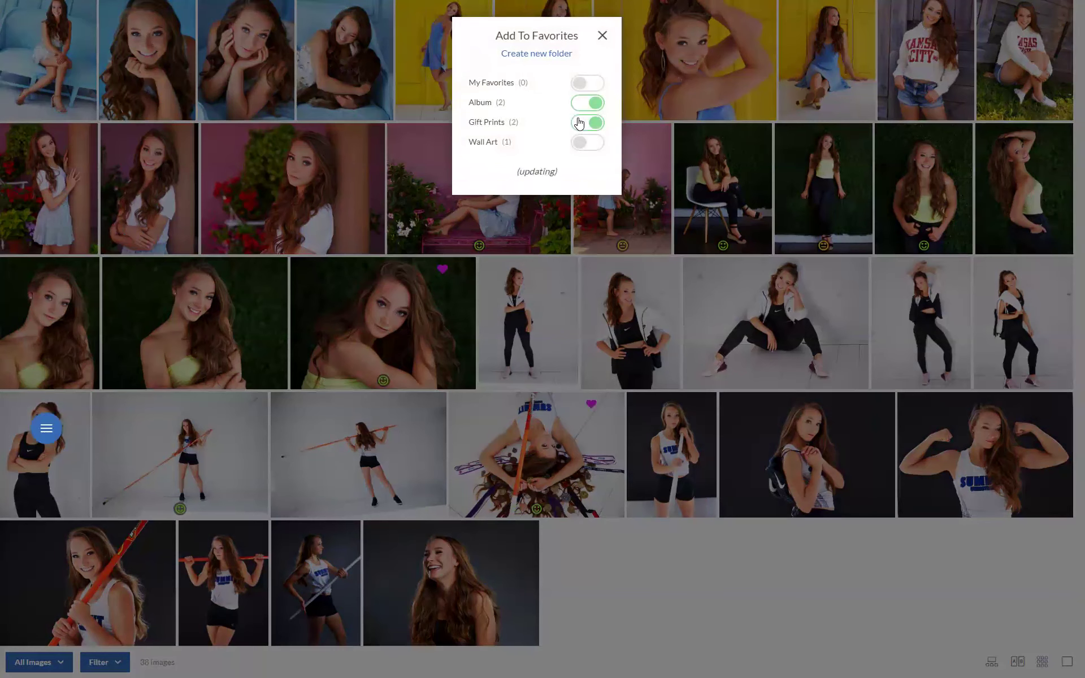
click(580, 144)
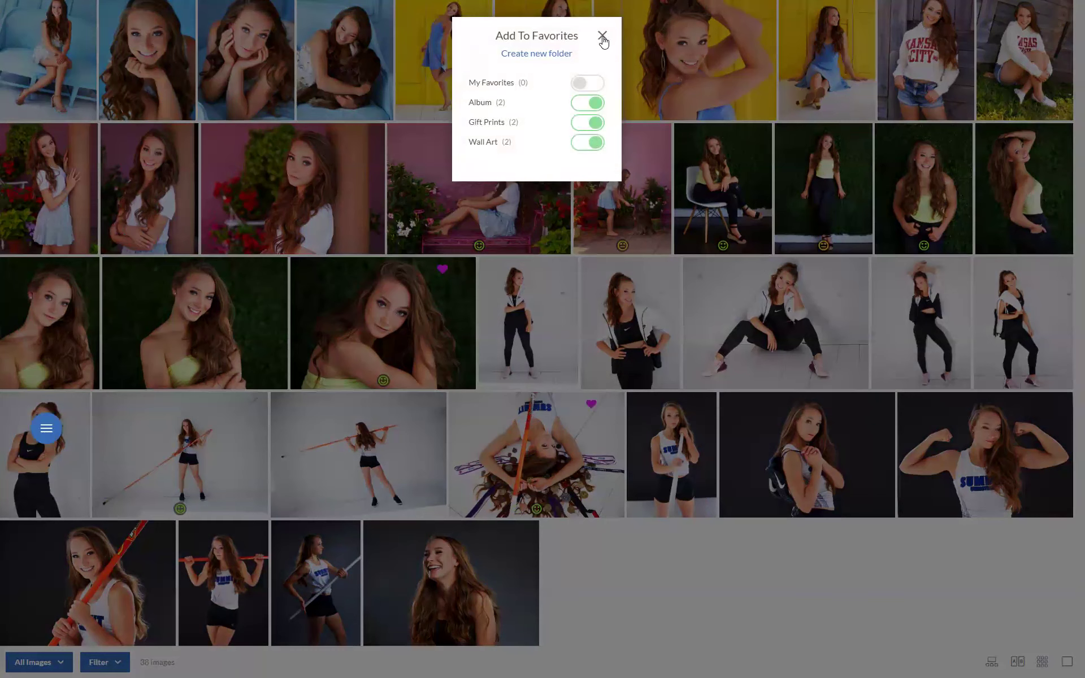
click(603, 36)
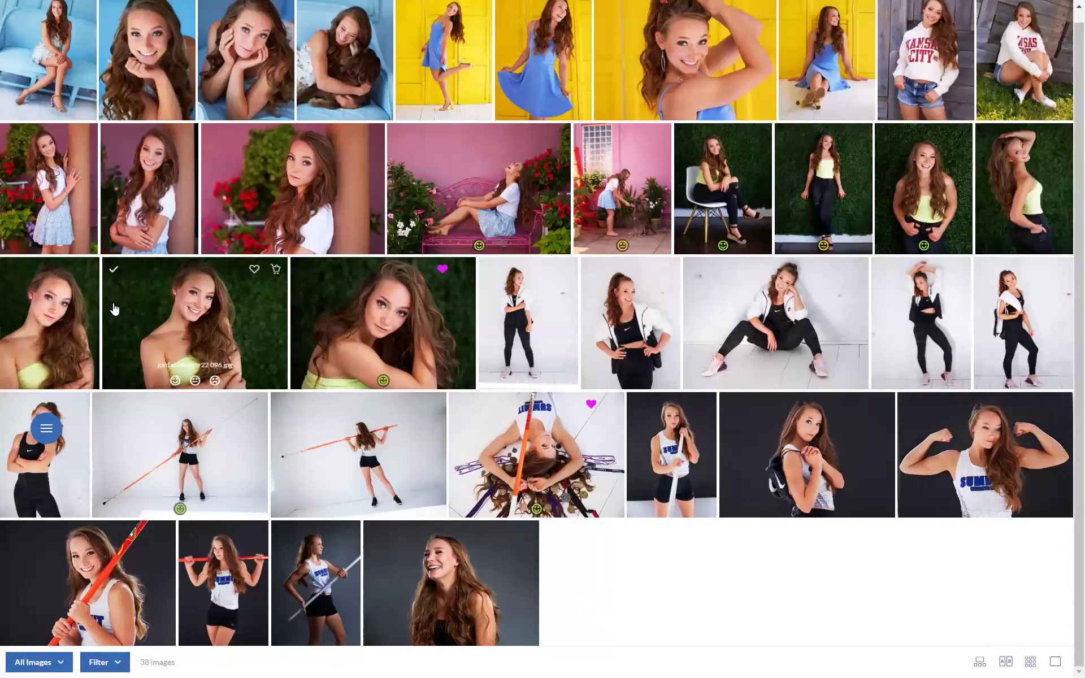
Step: Add an 8 x 10 print of the smiling hedge portrait to the cart
click(206, 329)
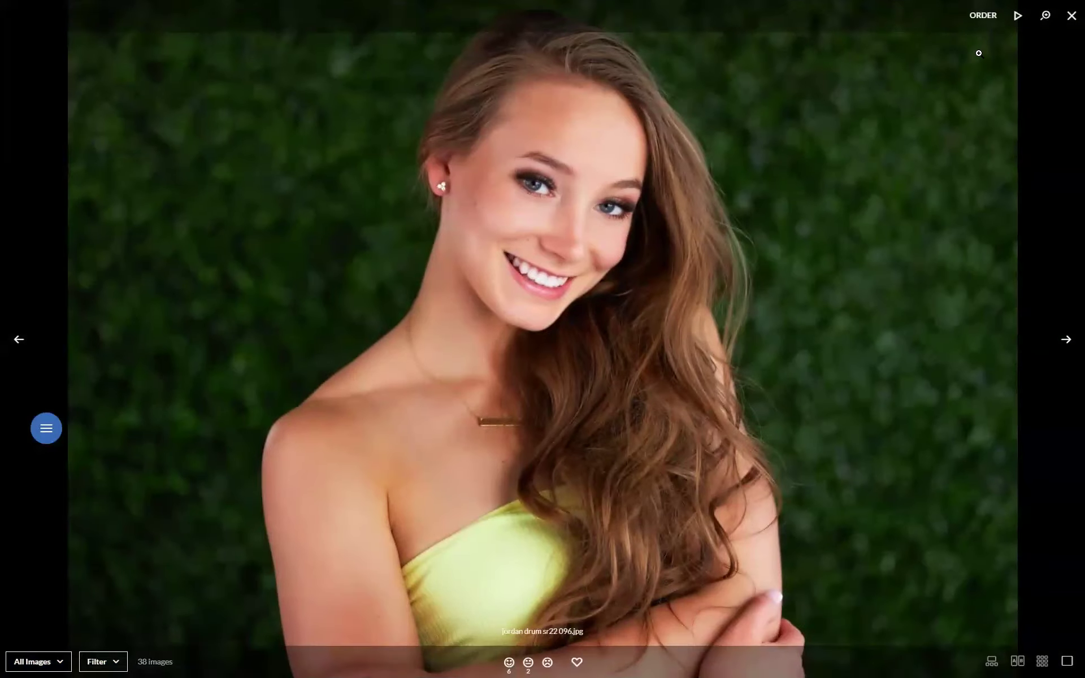
click(982, 15)
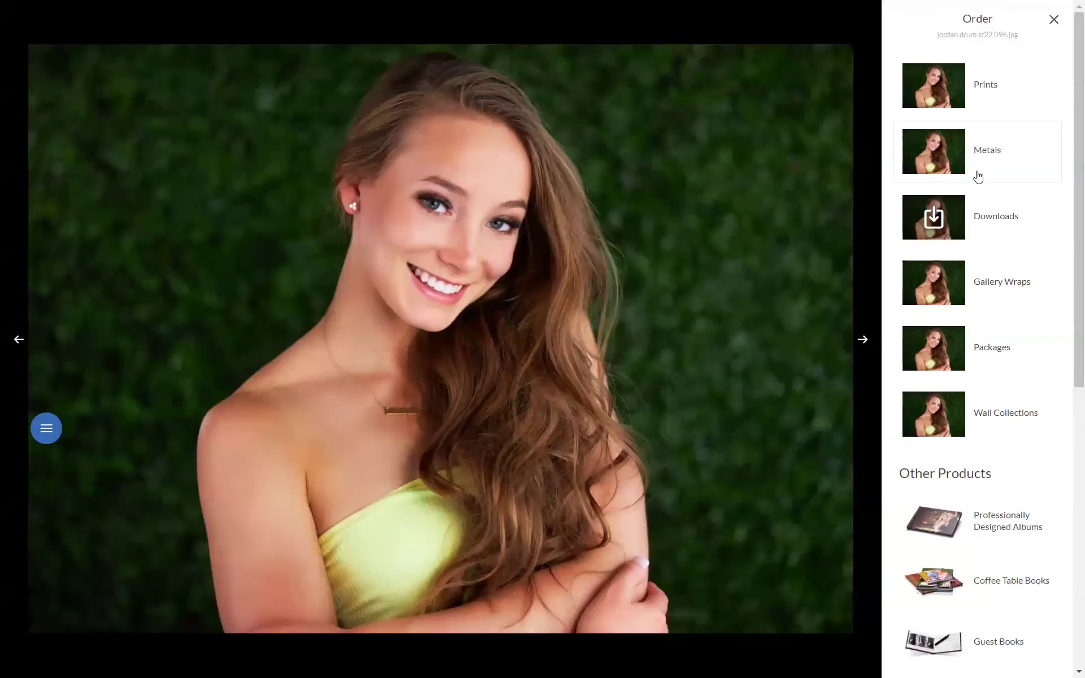
click(983, 89)
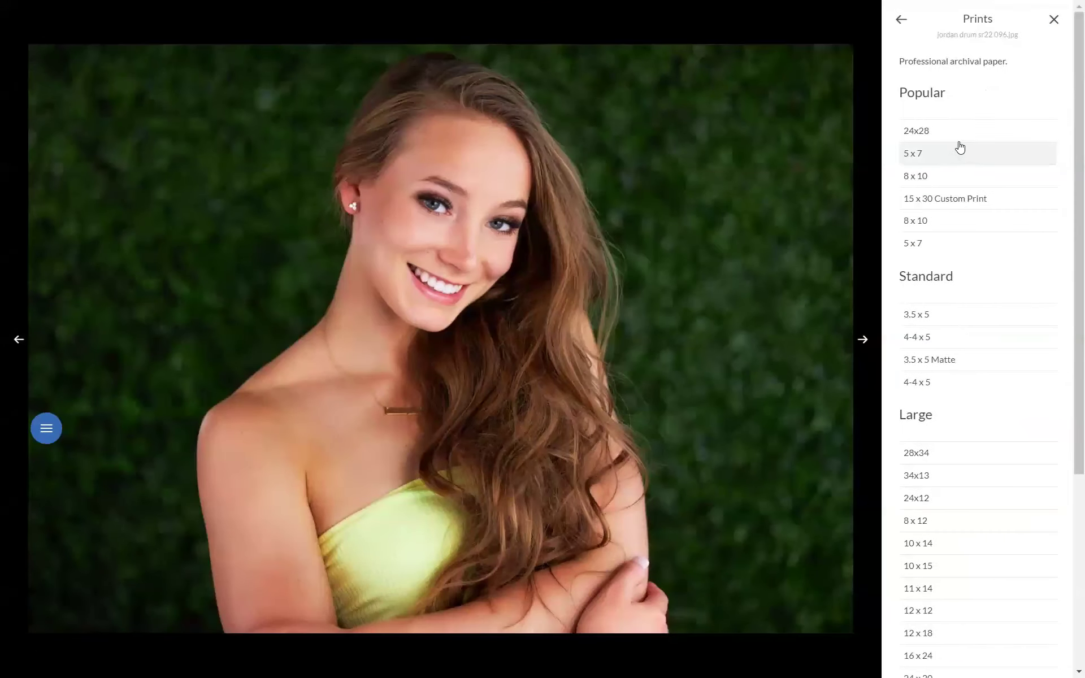
click(956, 179)
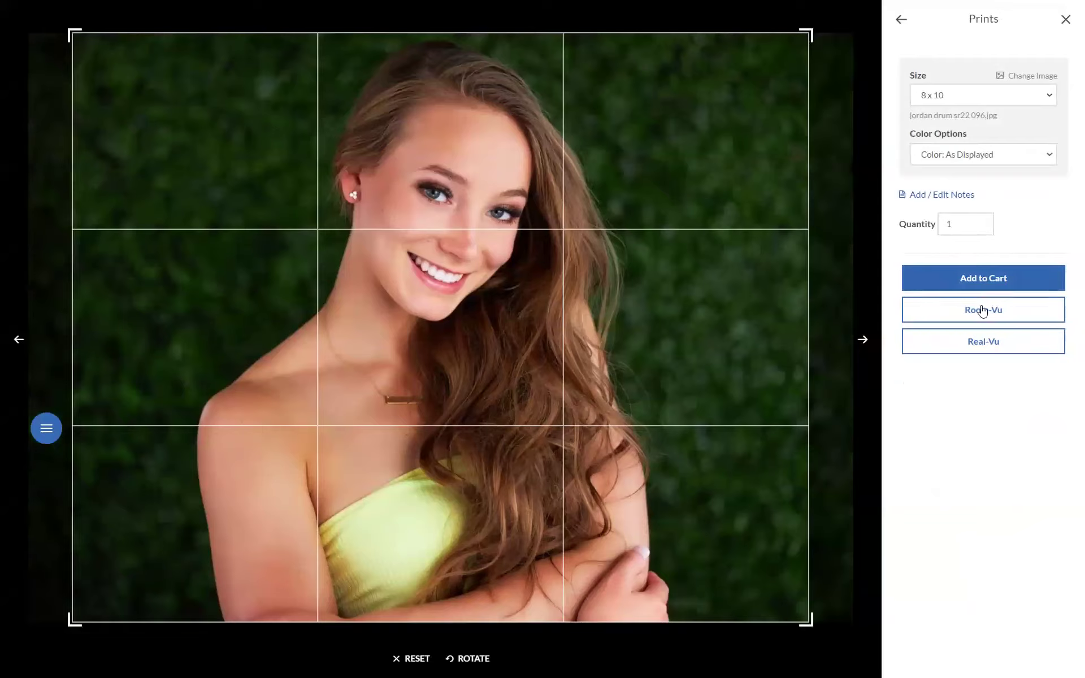
click(978, 280)
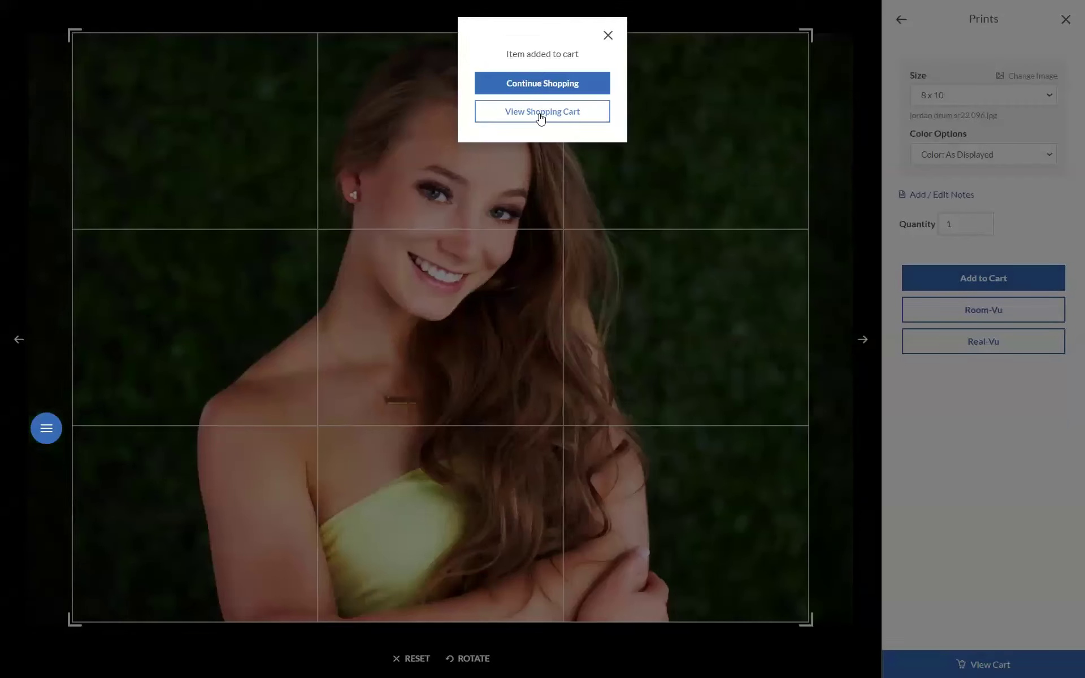
click(544, 88)
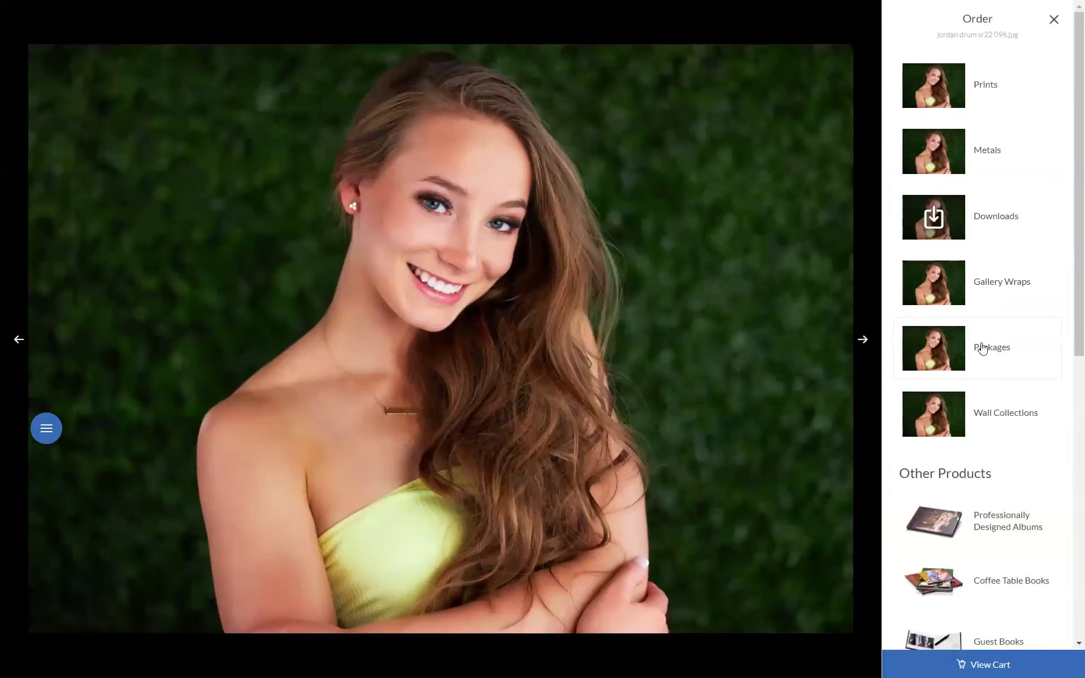
Step: Add a 10 x 20 Metal, with the crop moved up over the face, to the cart
click(976, 157)
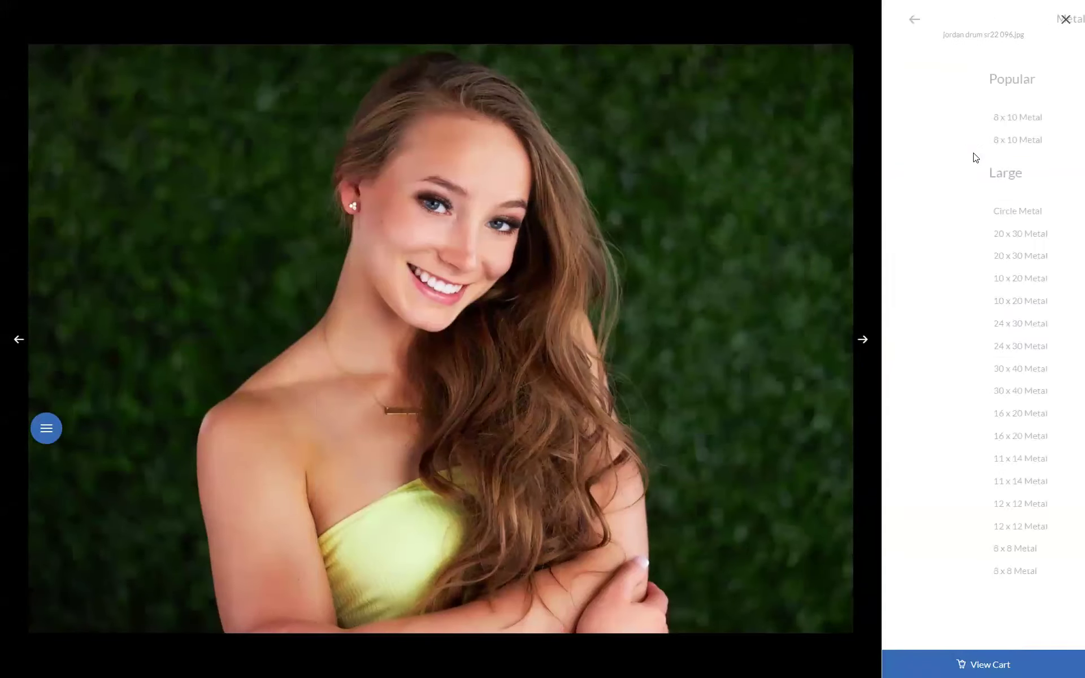
click(944, 300)
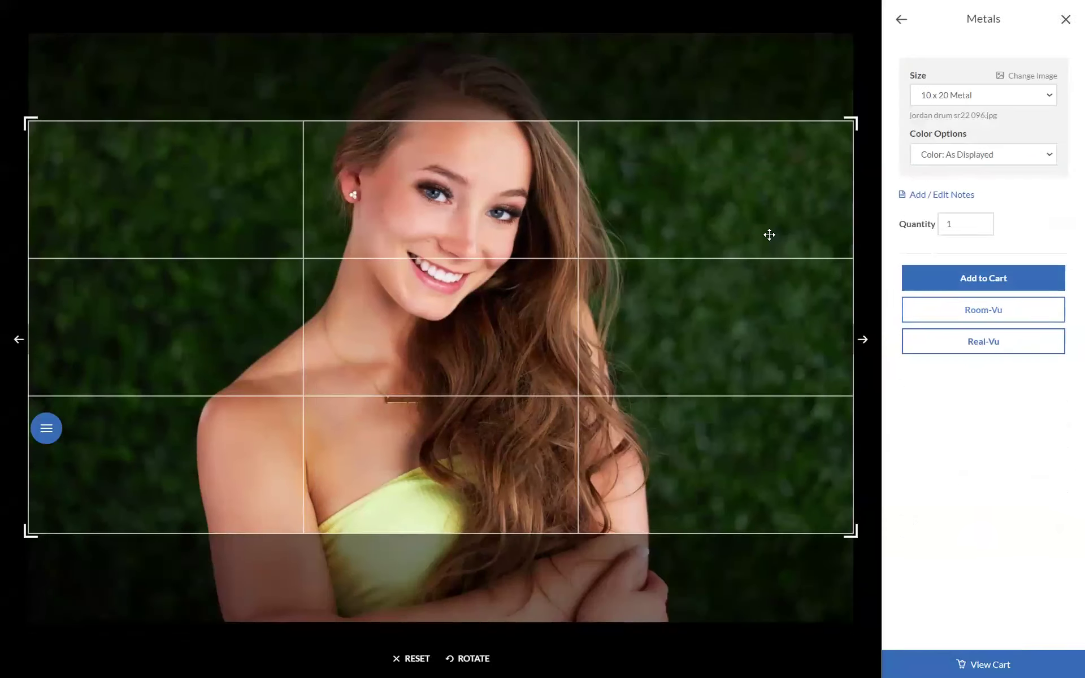
drag(690, 236, 689, 212)
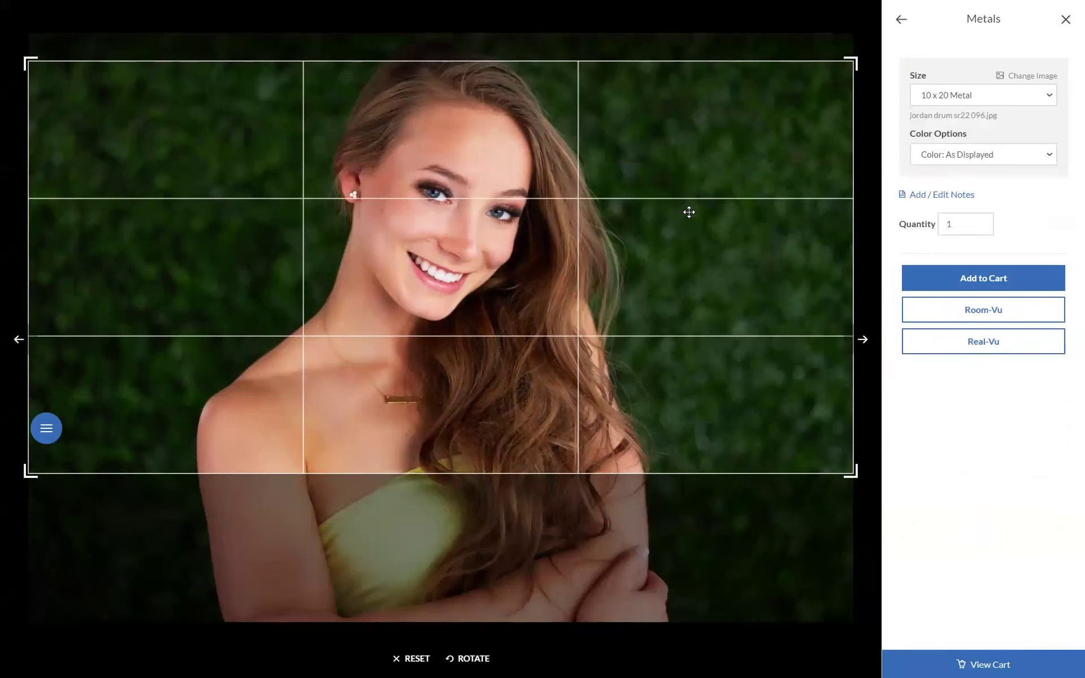
click(975, 281)
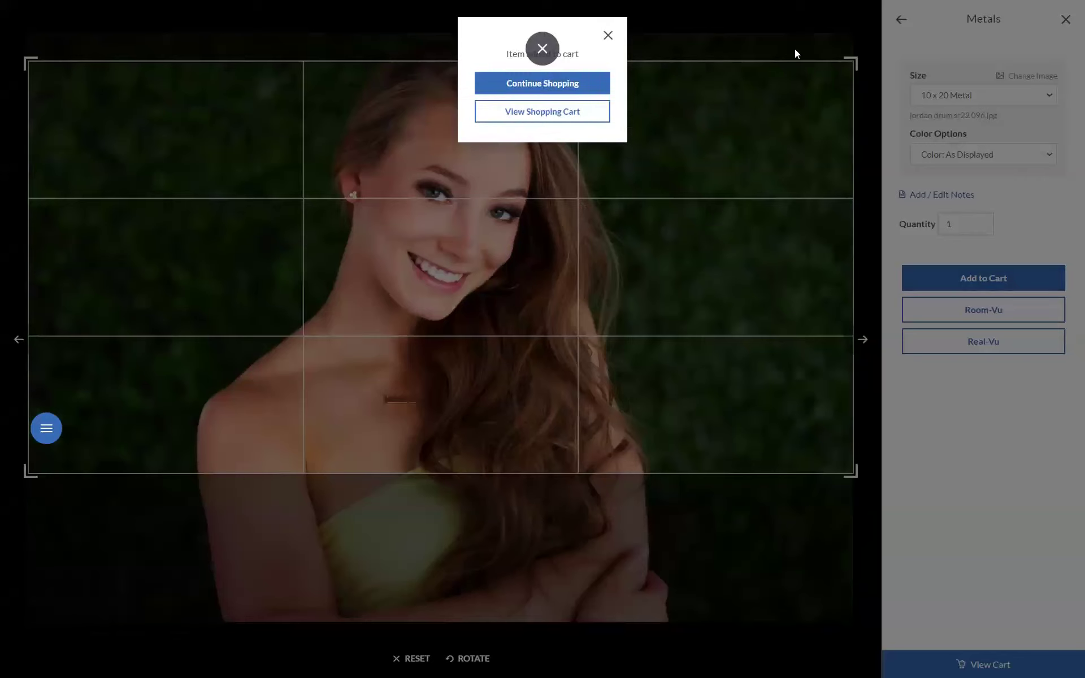
click(571, 82)
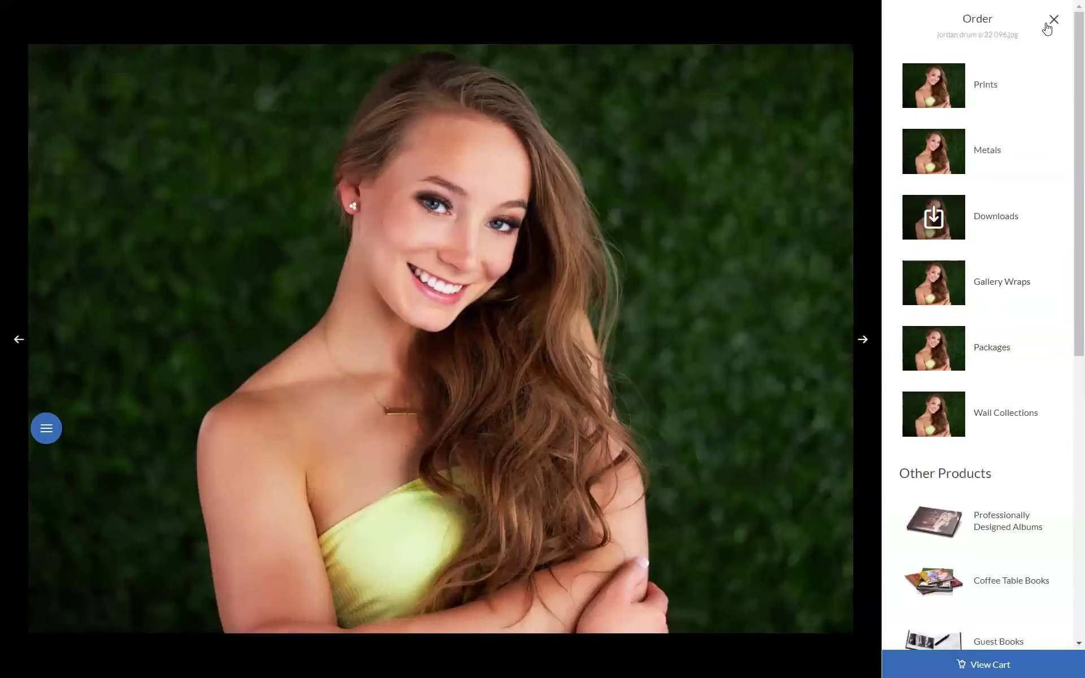
click(1051, 24)
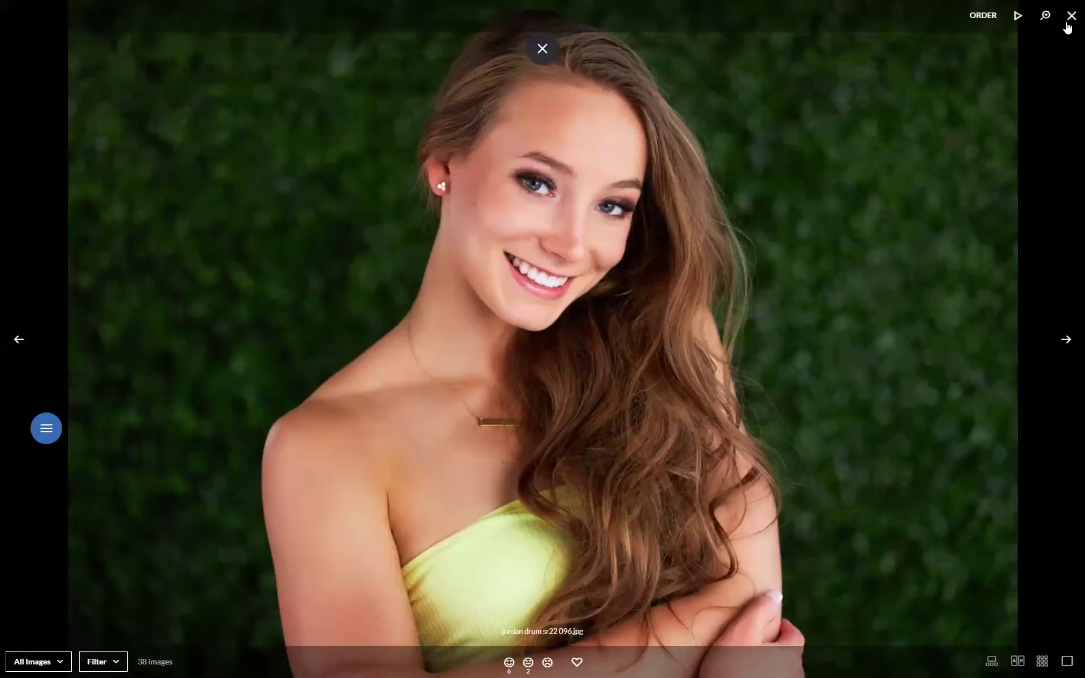
click(983, 15)
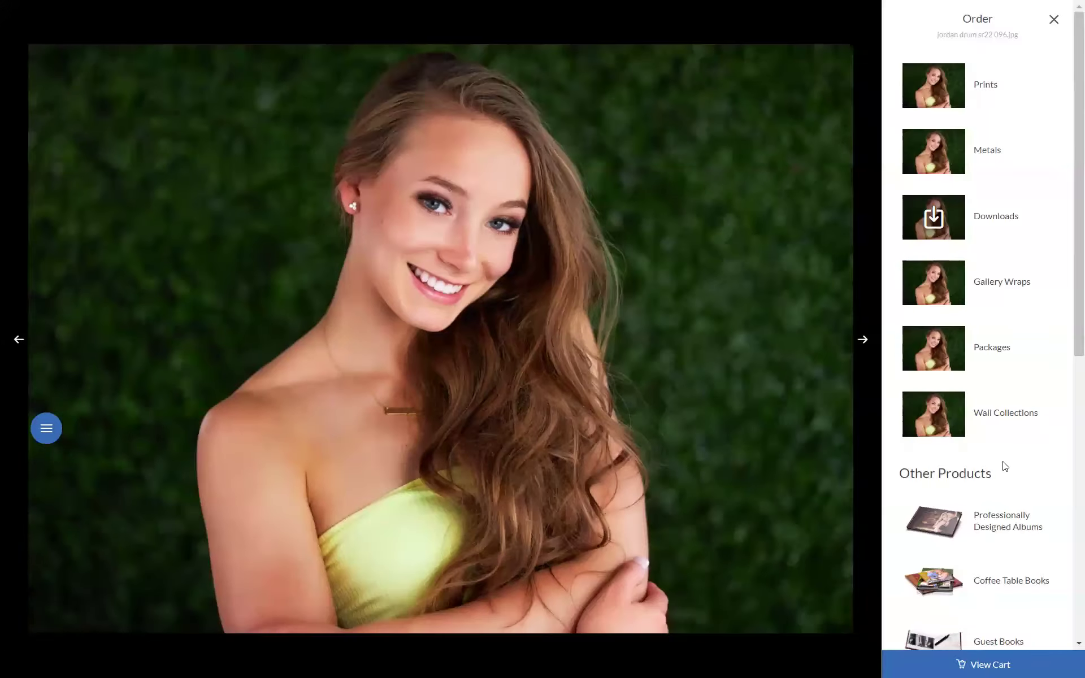
Step: Check out the cart and fill shipping with a saved address
click(988, 665)
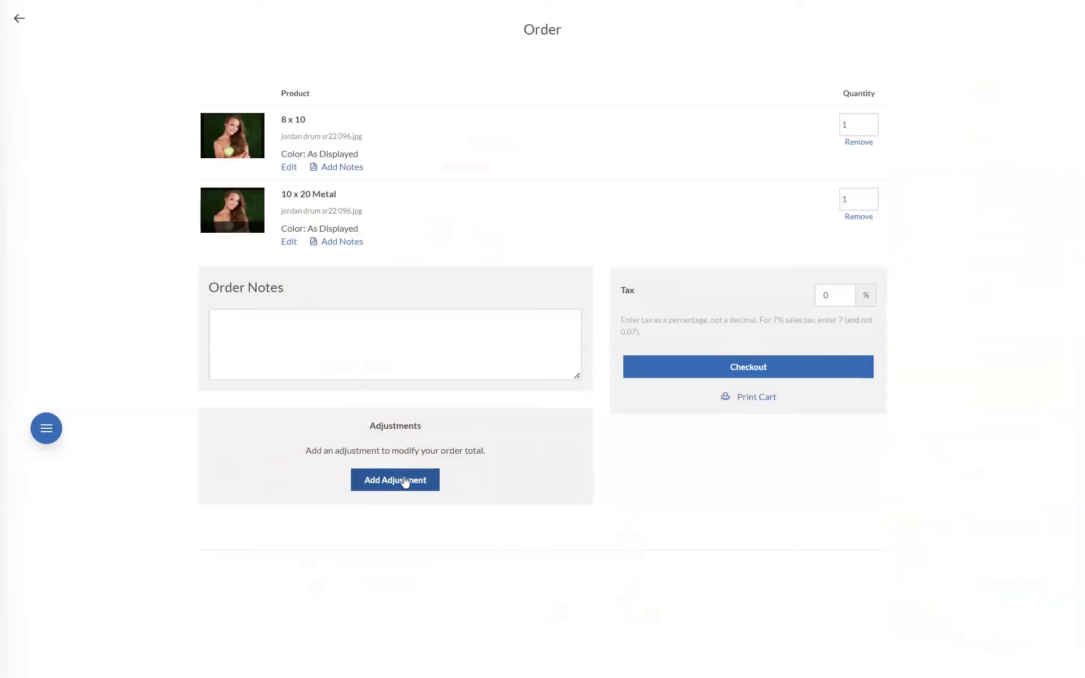
click(711, 368)
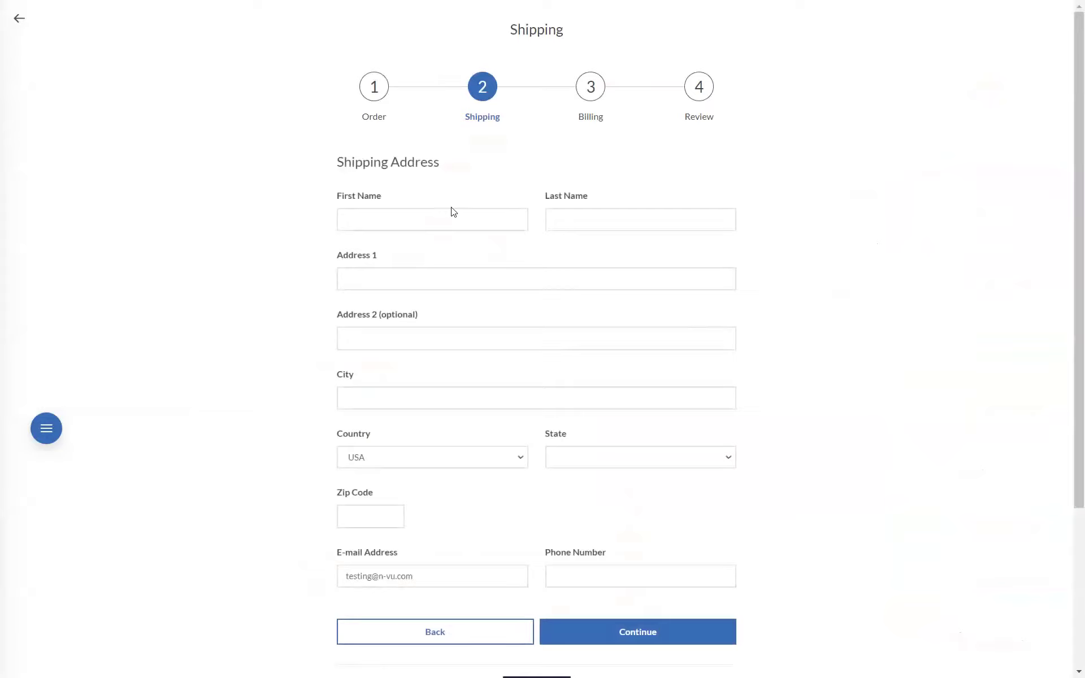
click(435, 220)
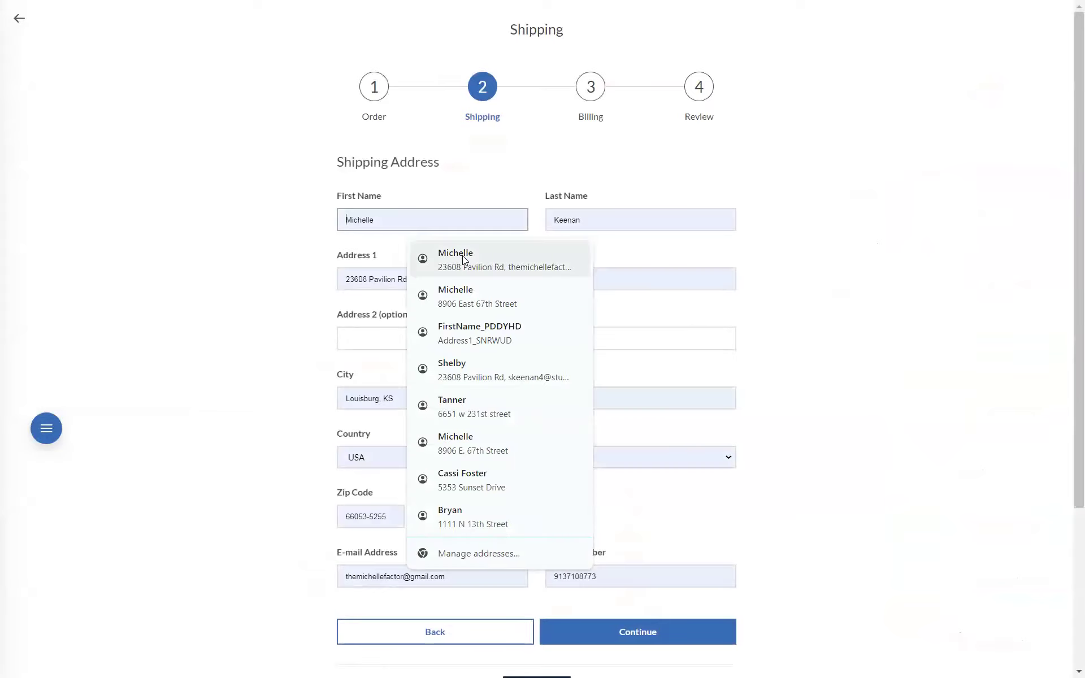
click(471, 298)
scroll(669, 444, down, 4)
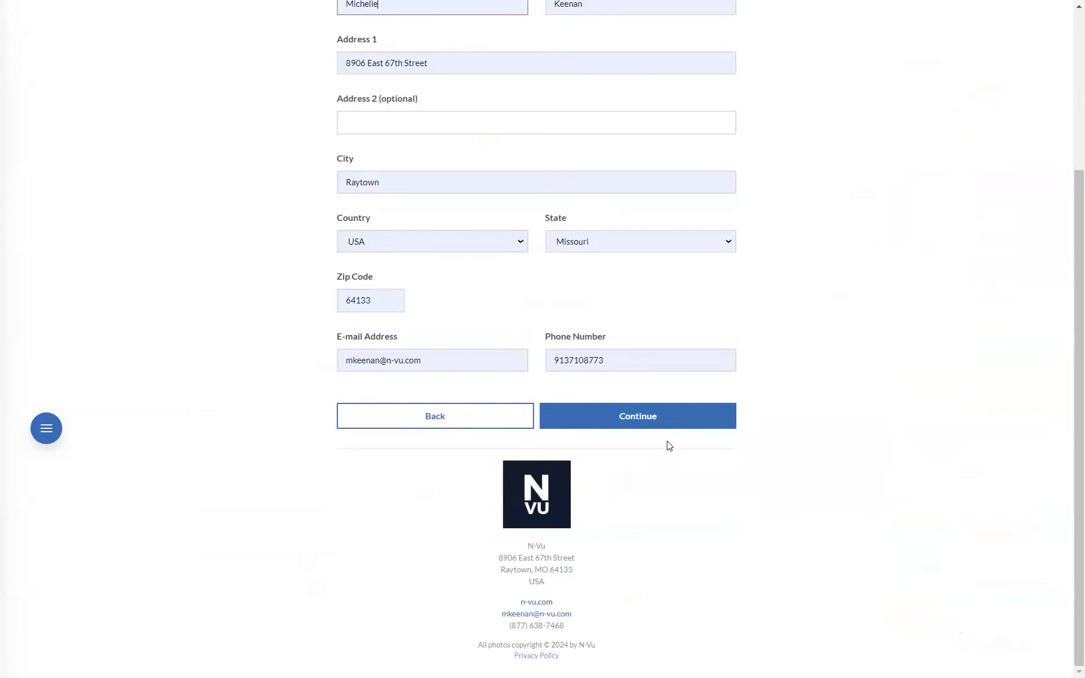
click(639, 423)
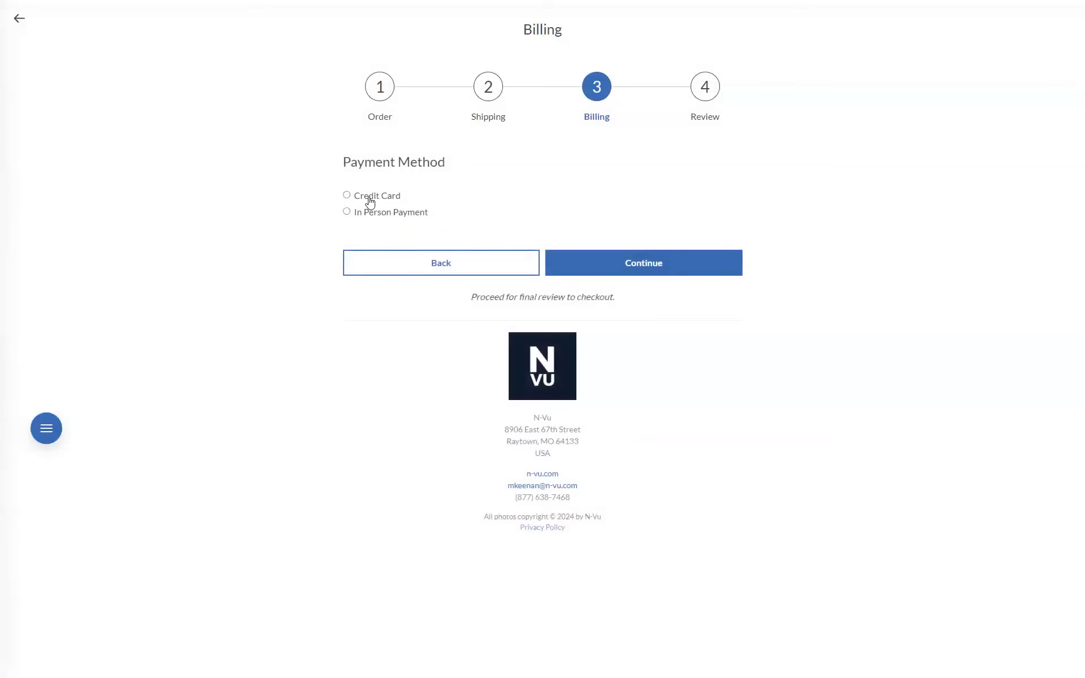
Step: Choose pay in person, review and place the order
click(346, 212)
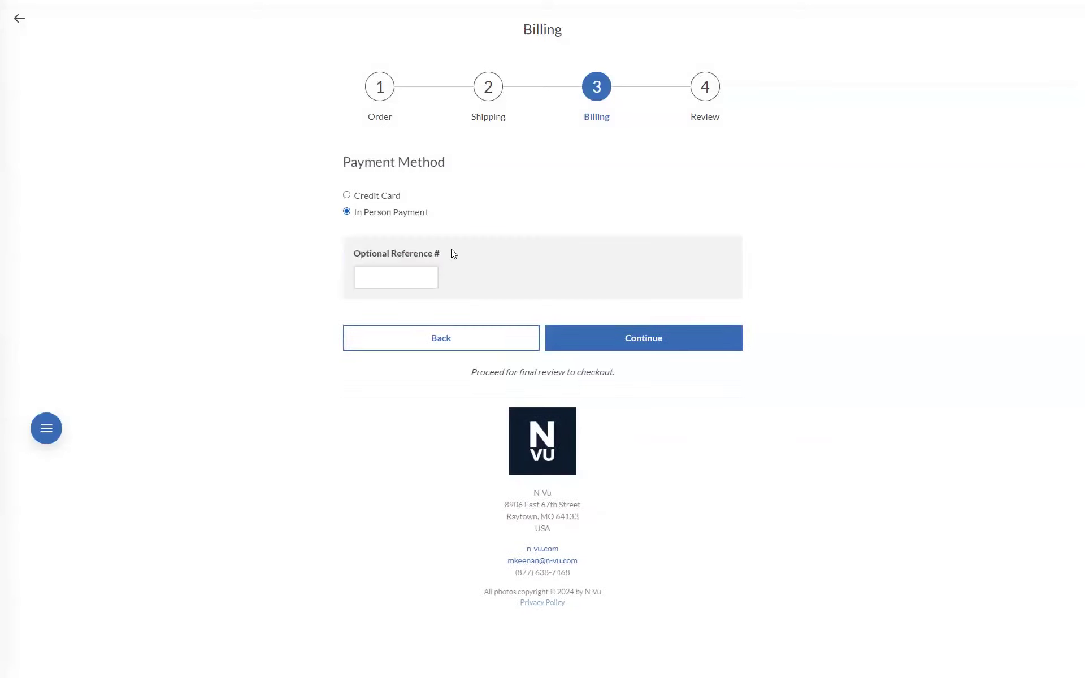
click(625, 337)
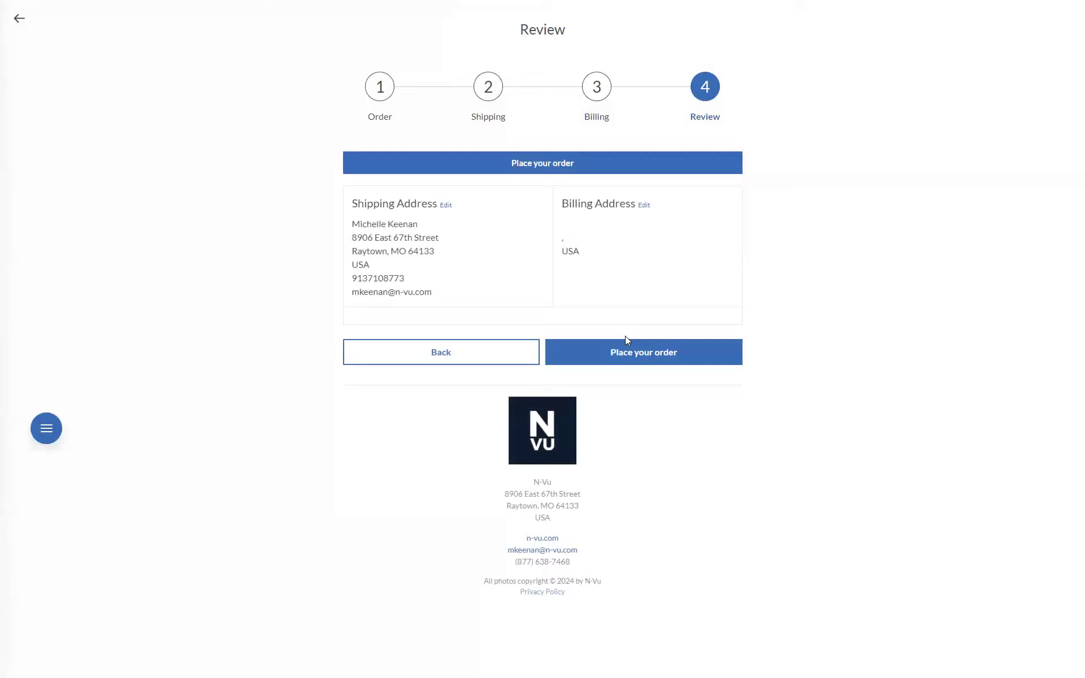
click(629, 357)
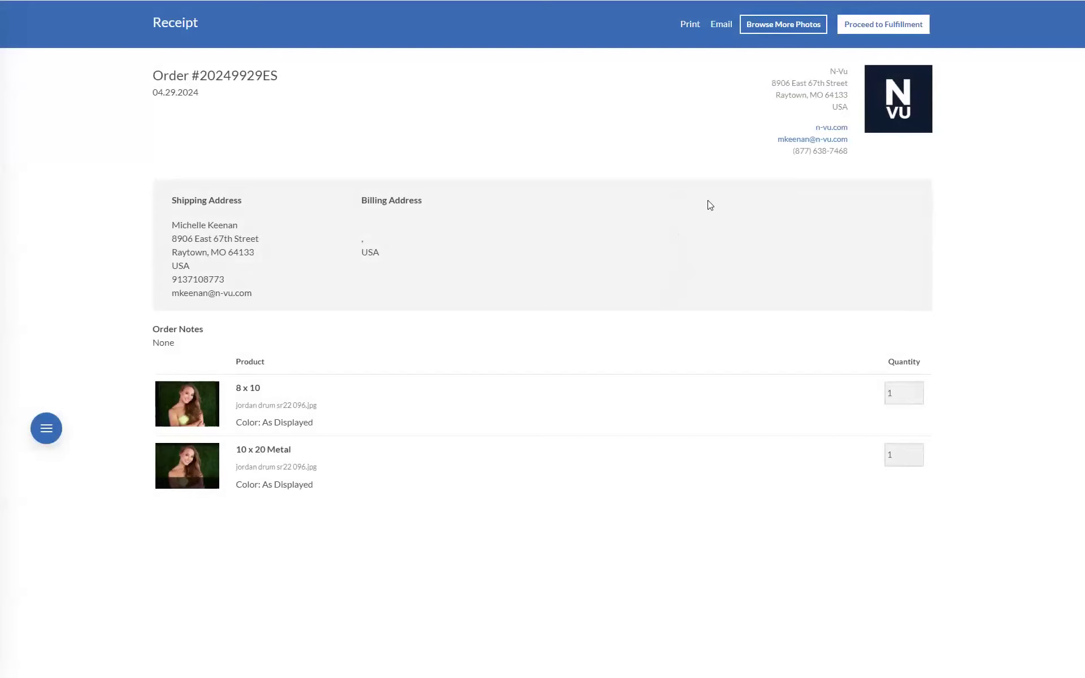
Step: Return to the event's admin pages and refresh client favorites, ratings and orders
click(47, 428)
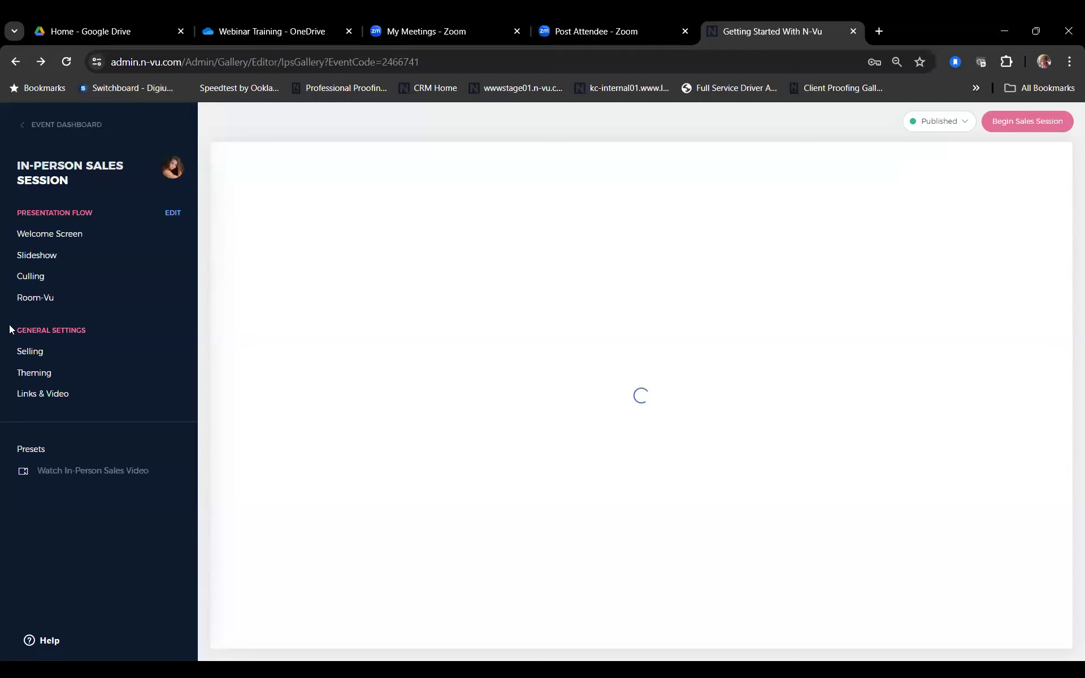
click(76, 125)
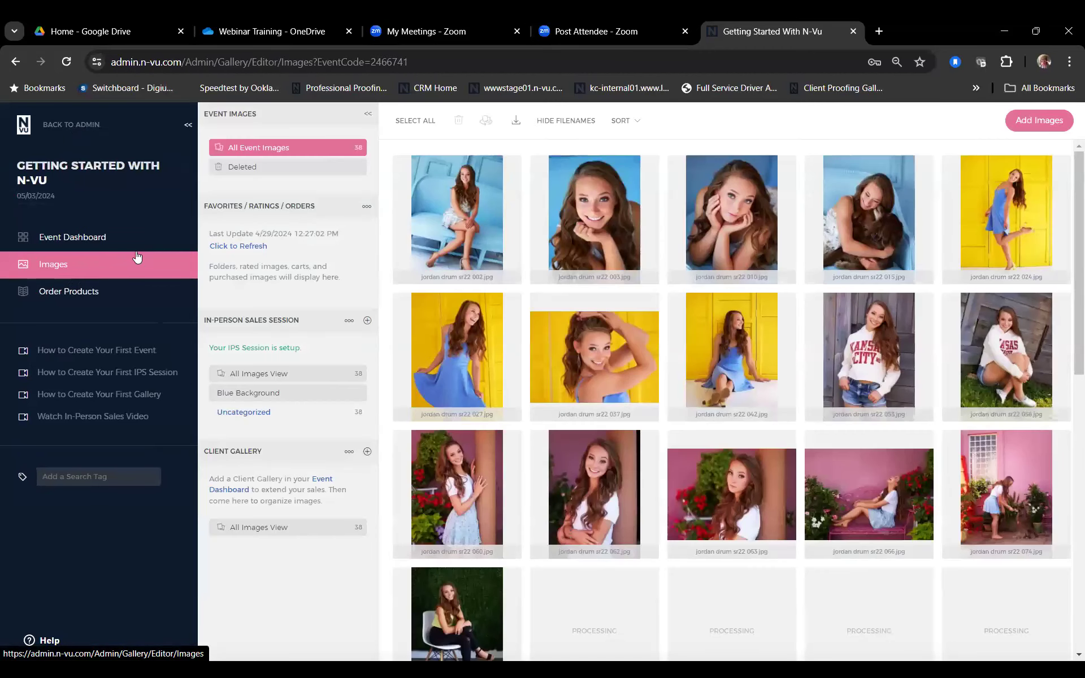
click(242, 247)
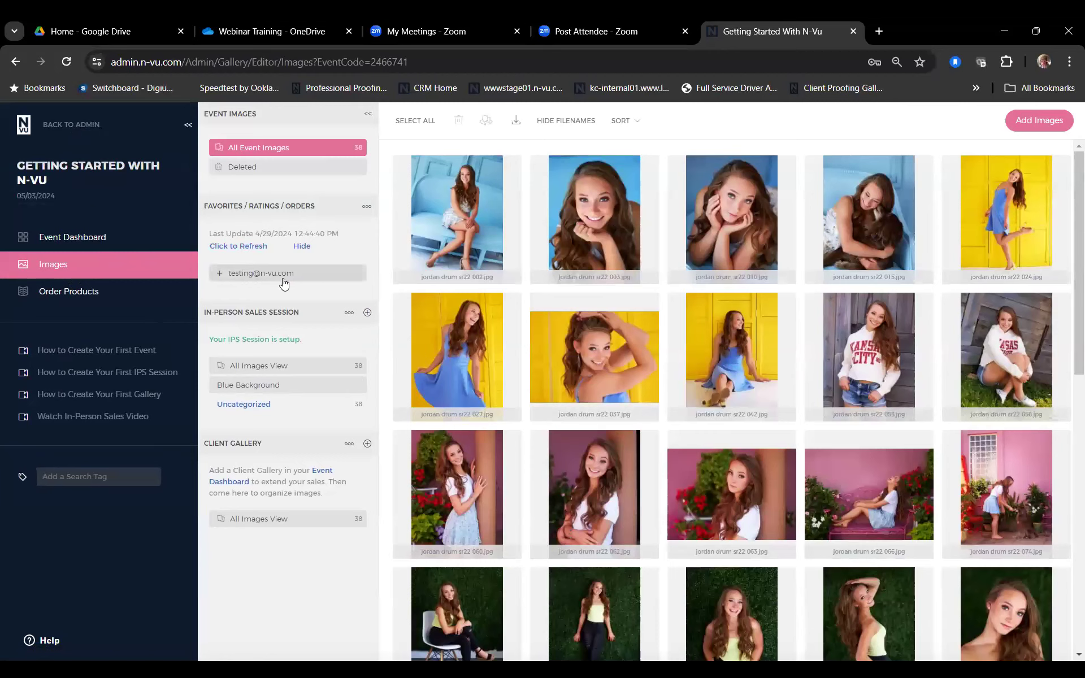
Step: Expand the In-Person Sales Session results to show favorite folders, rated and purchased images
click(252, 274)
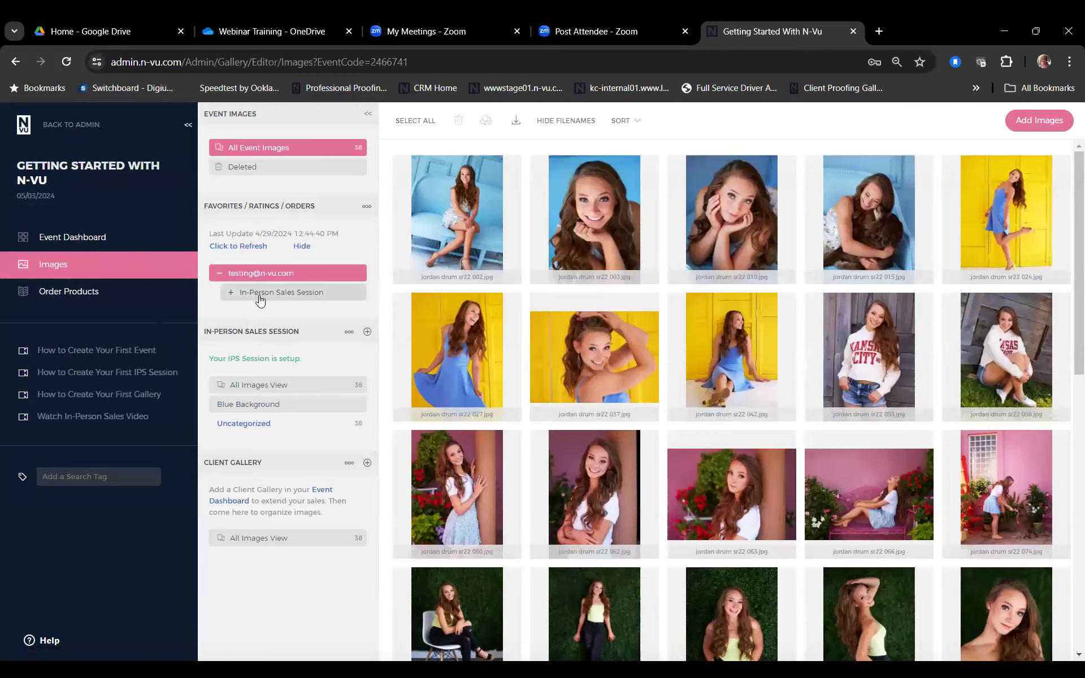
click(260, 297)
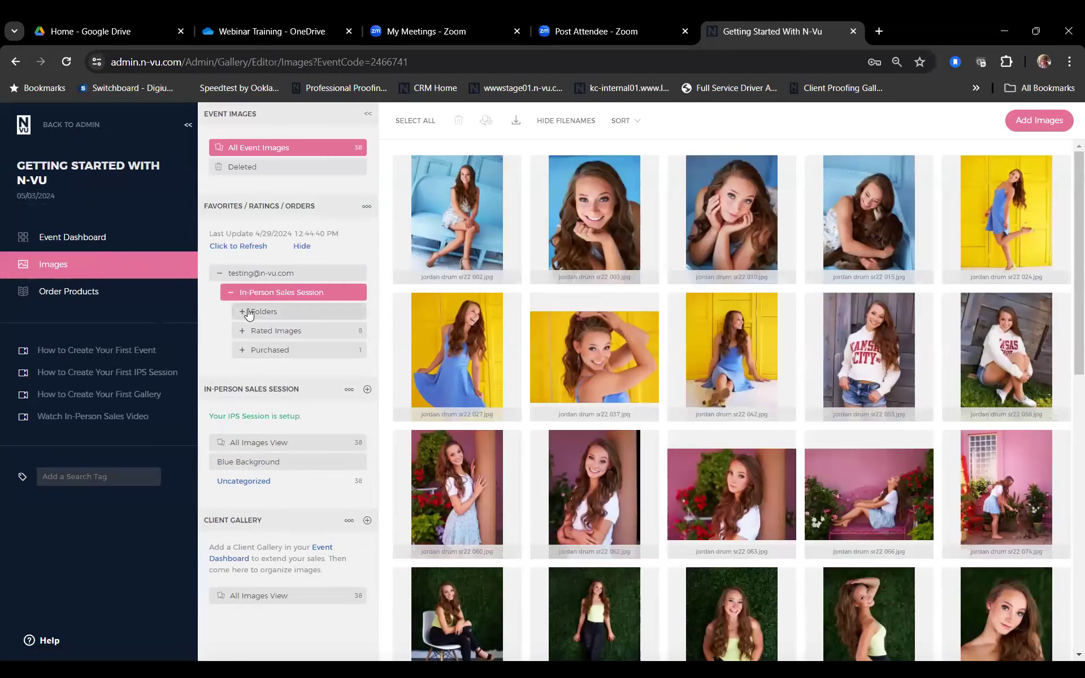
click(249, 312)
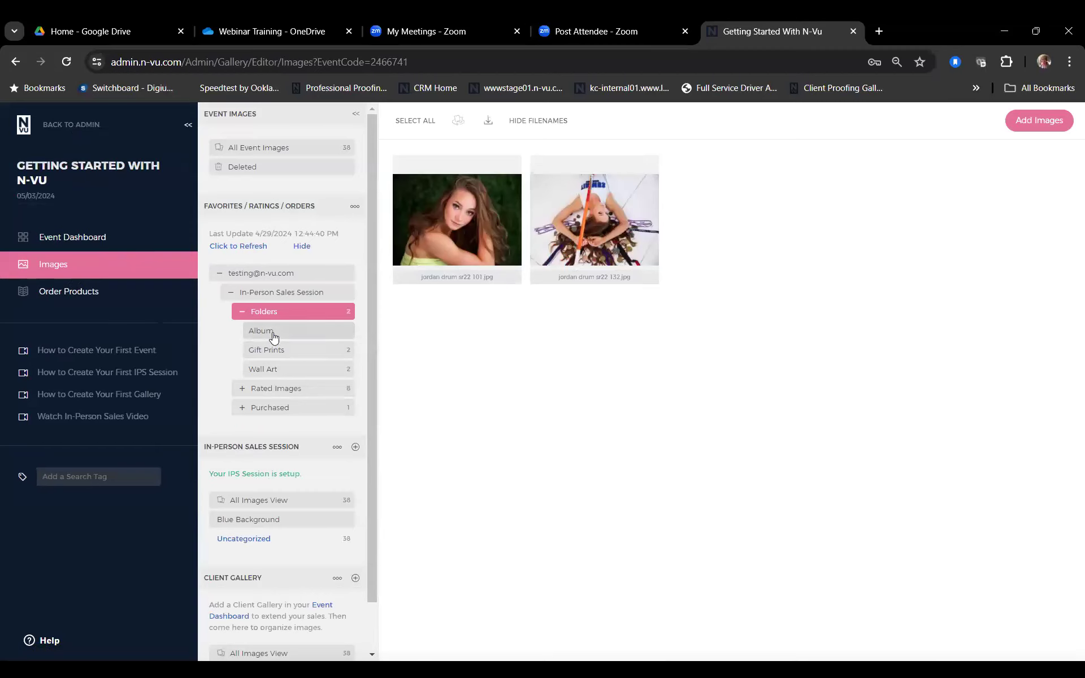
click(301, 394)
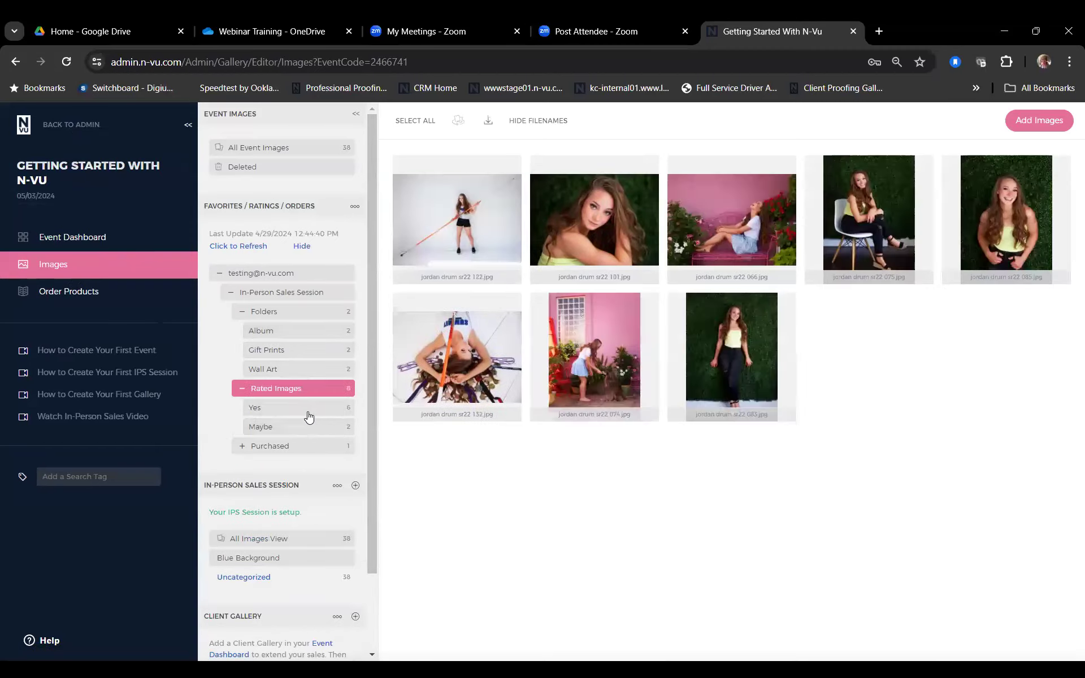
click(245, 446)
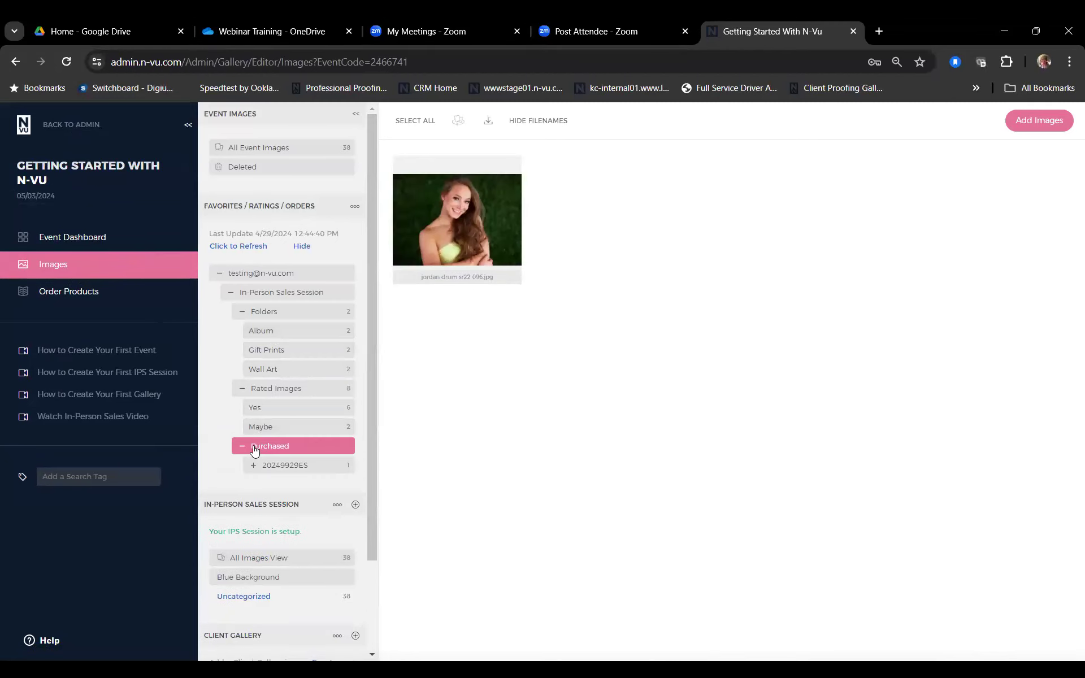
Step: Expand the order to view its 10 x 20 Metal and 8 x 10 images, then collapse the tree
scroll(252, 446, down, 2)
click(270, 354)
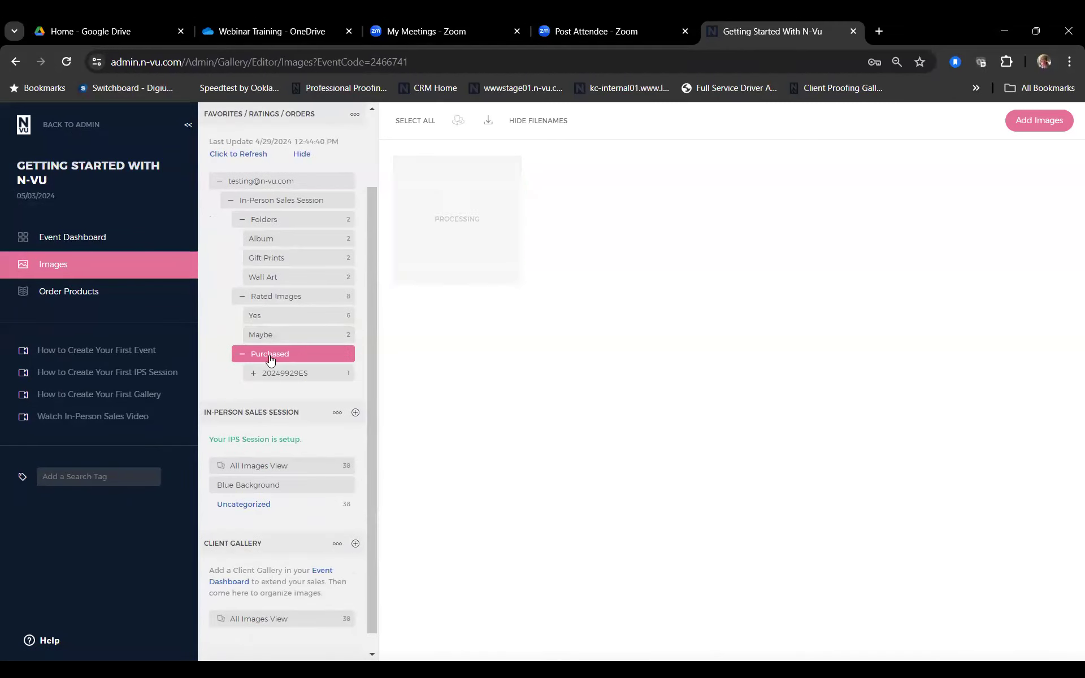
click(269, 375)
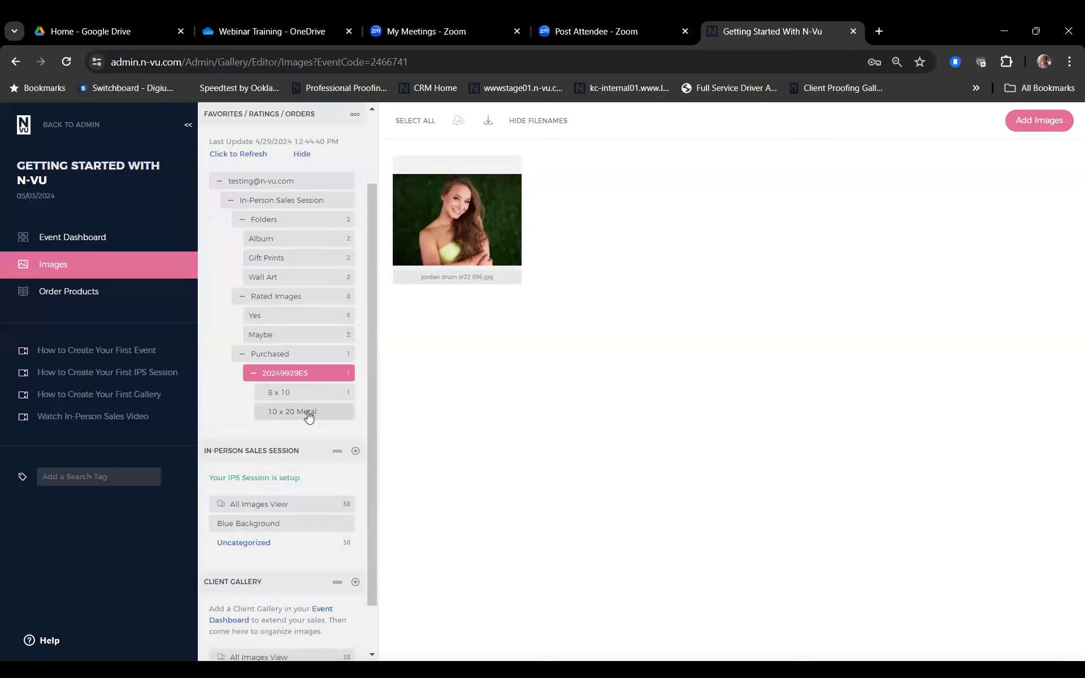
click(308, 416)
click(299, 392)
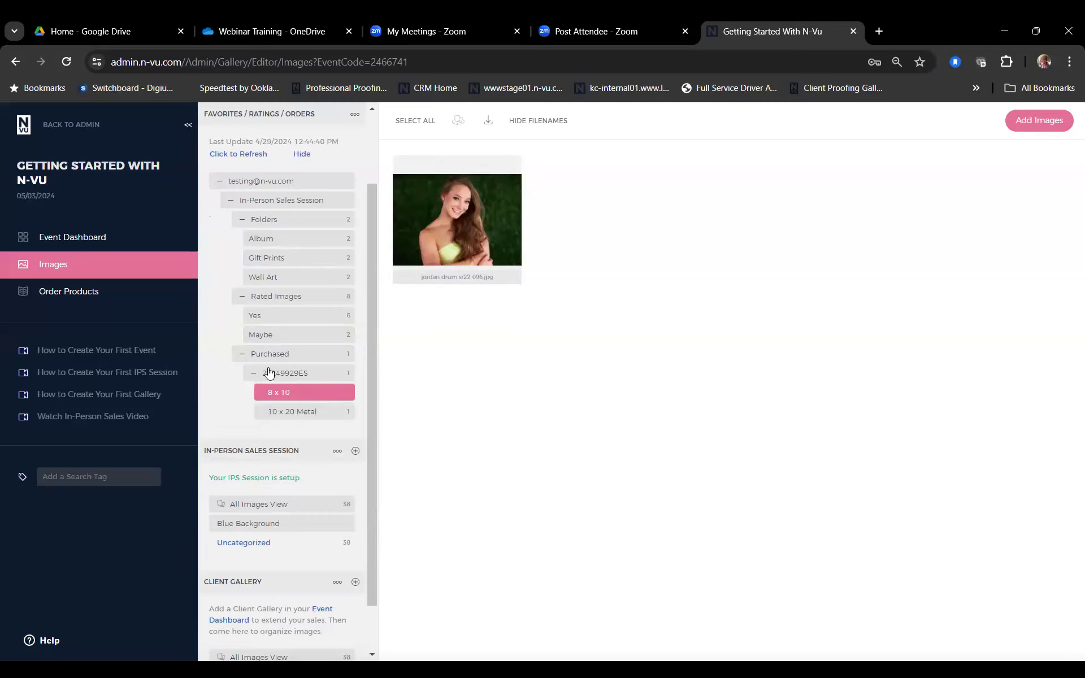
click(242, 354)
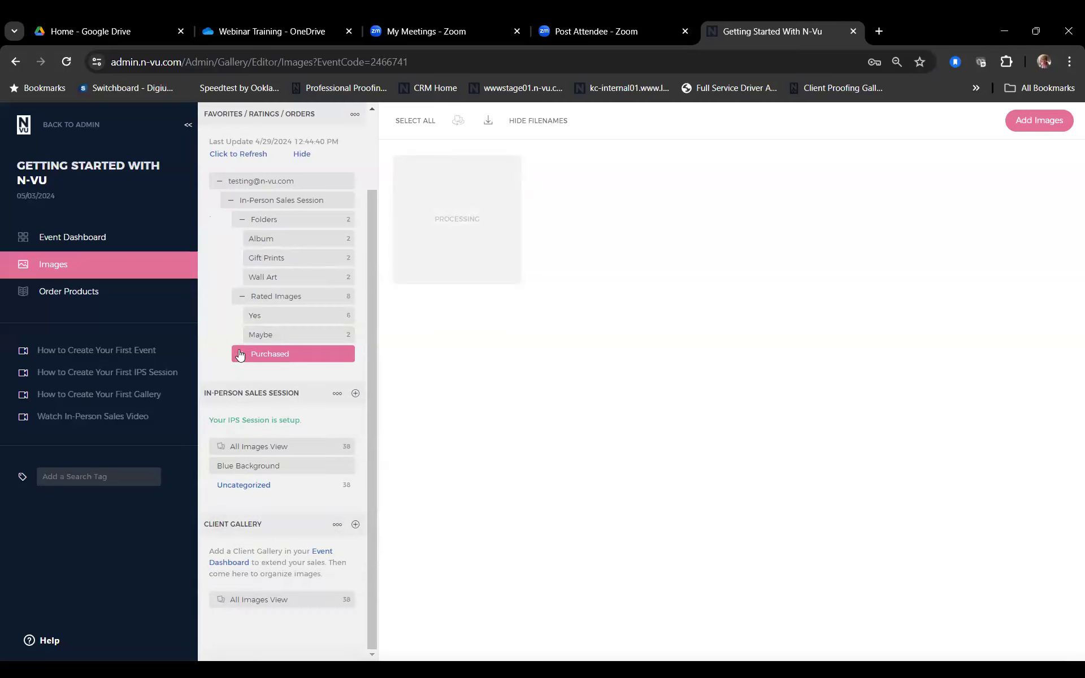
click(220, 183)
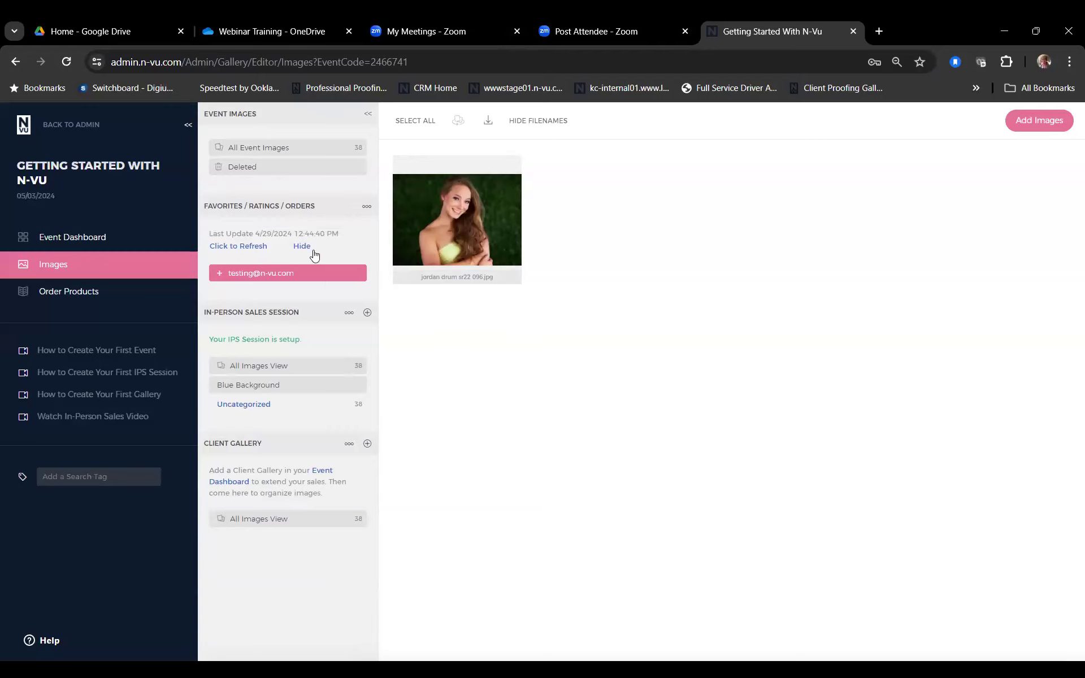
click(118, 240)
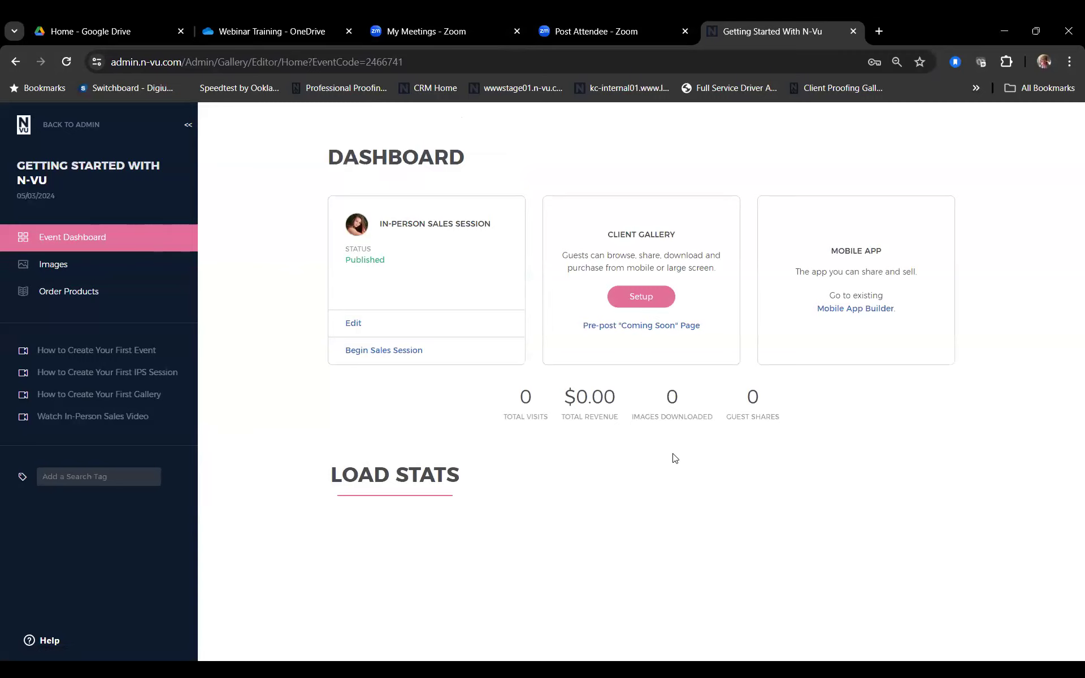
Step: Create a Client Choices gallery with Yes and Maybe images and Hide All Images on
click(632, 299)
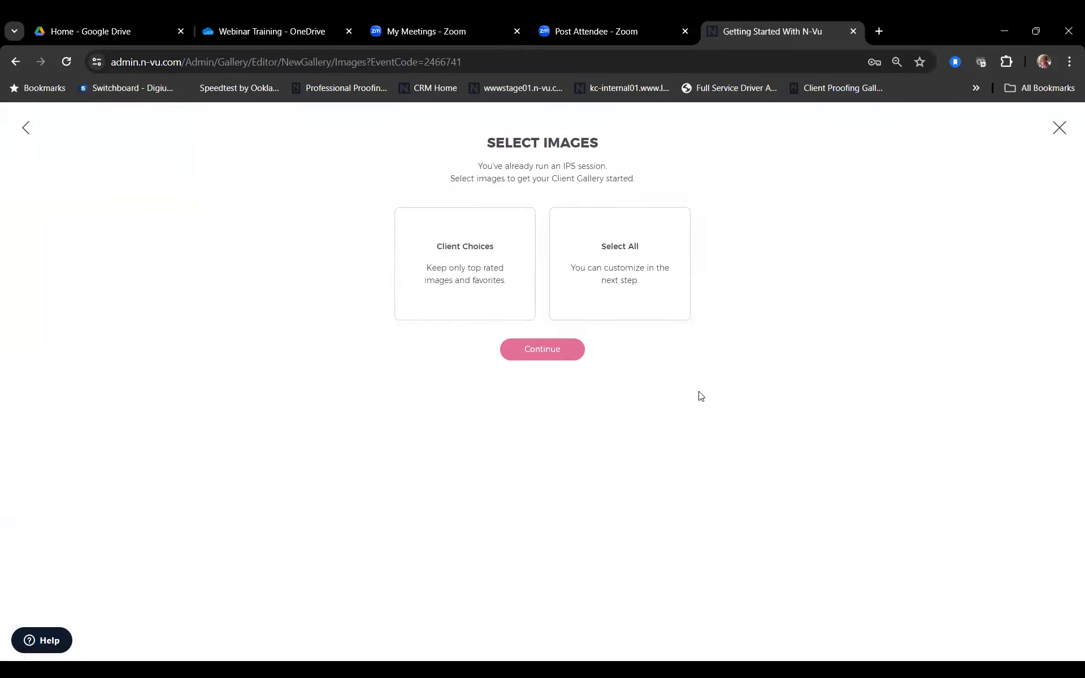
click(459, 249)
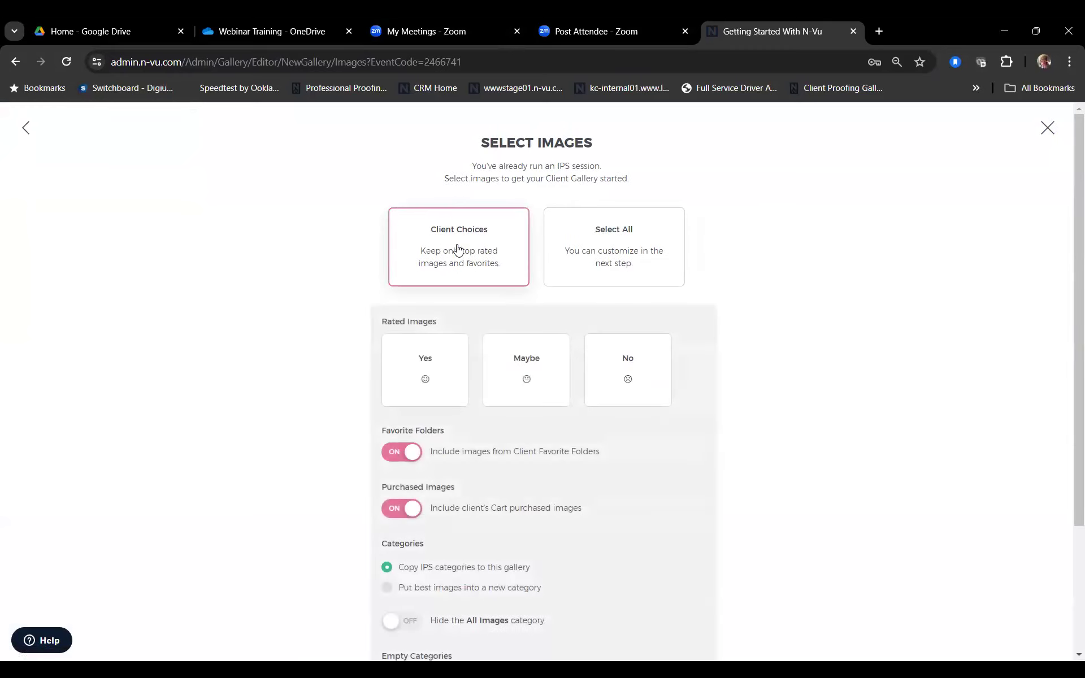
scroll(560, 356, down, 2)
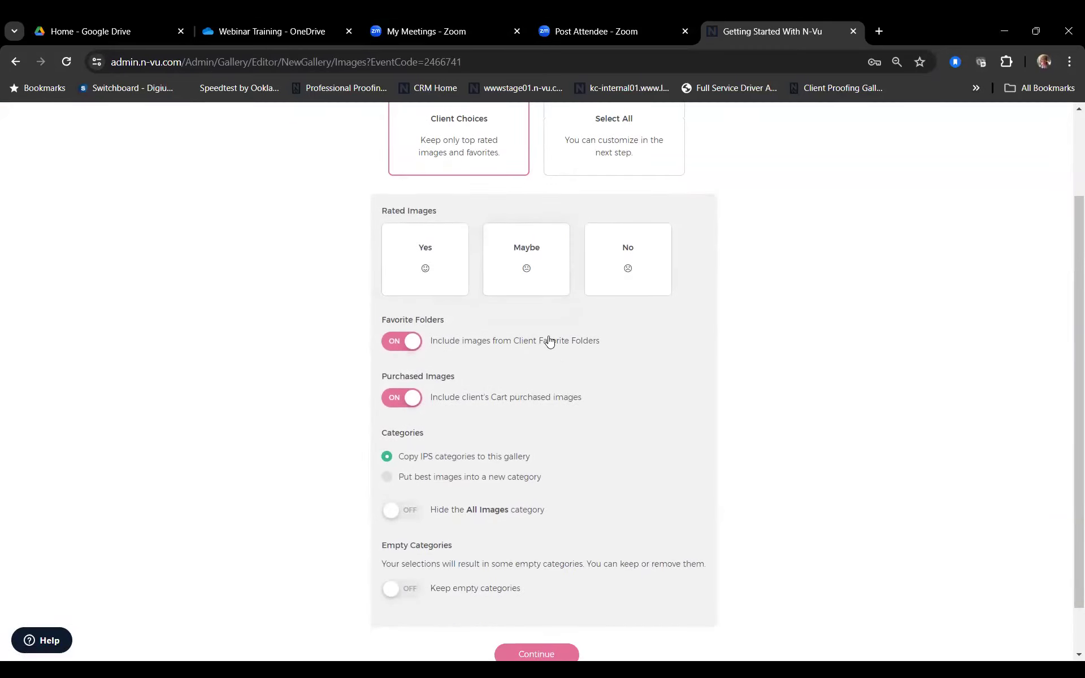
click(440, 268)
click(540, 258)
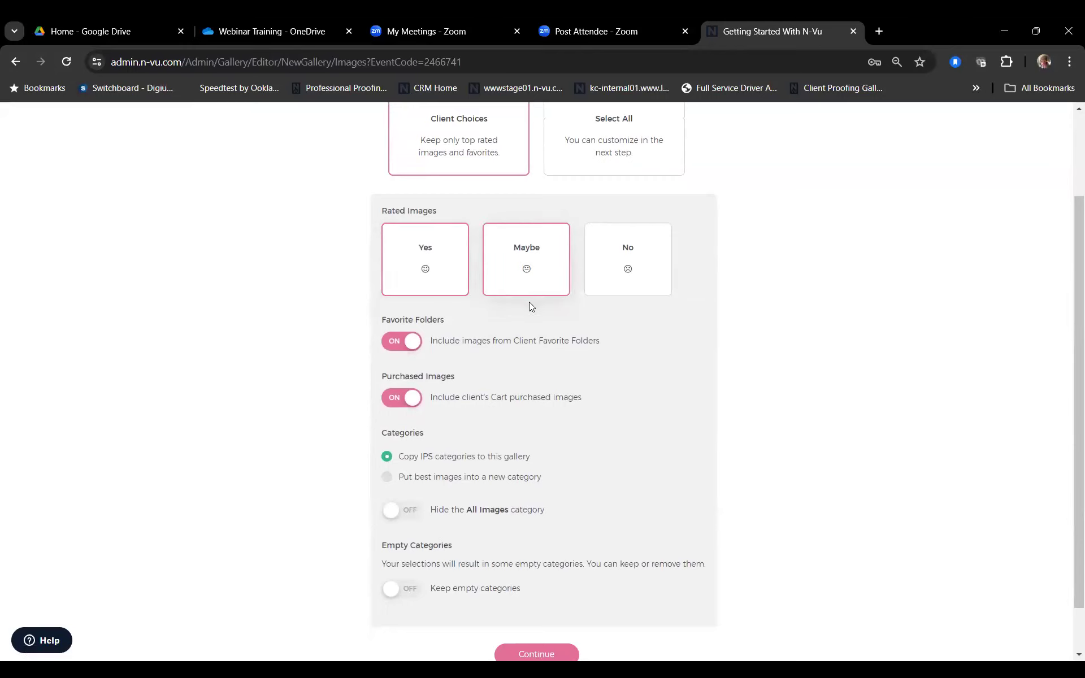
scroll(559, 380, down, 1)
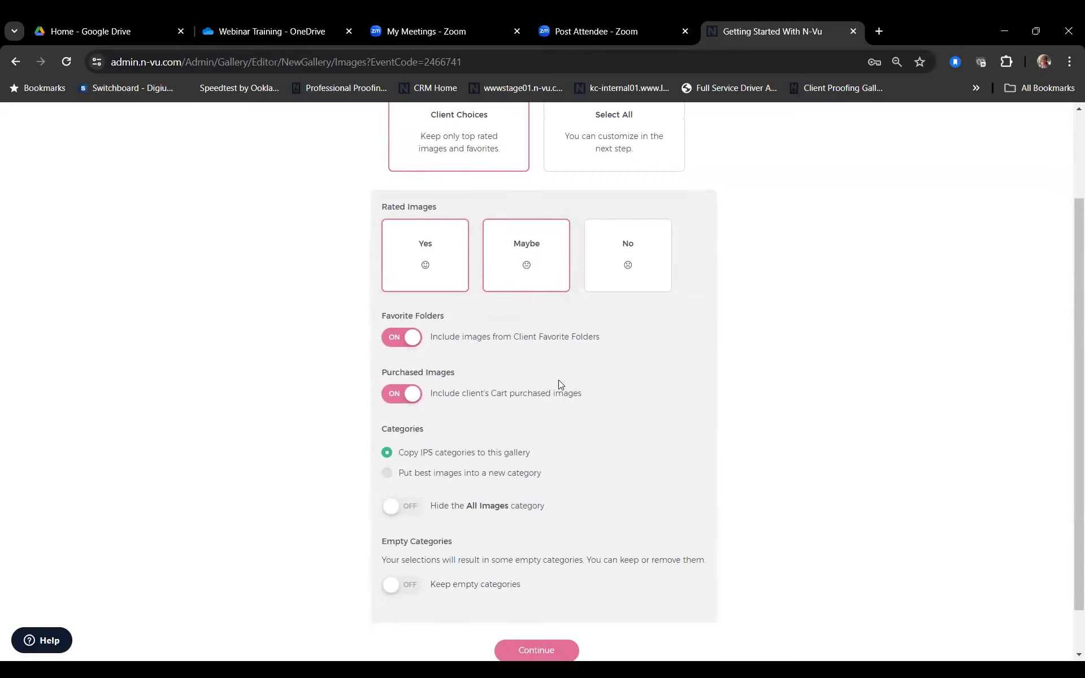
scroll(558, 380, down, 1)
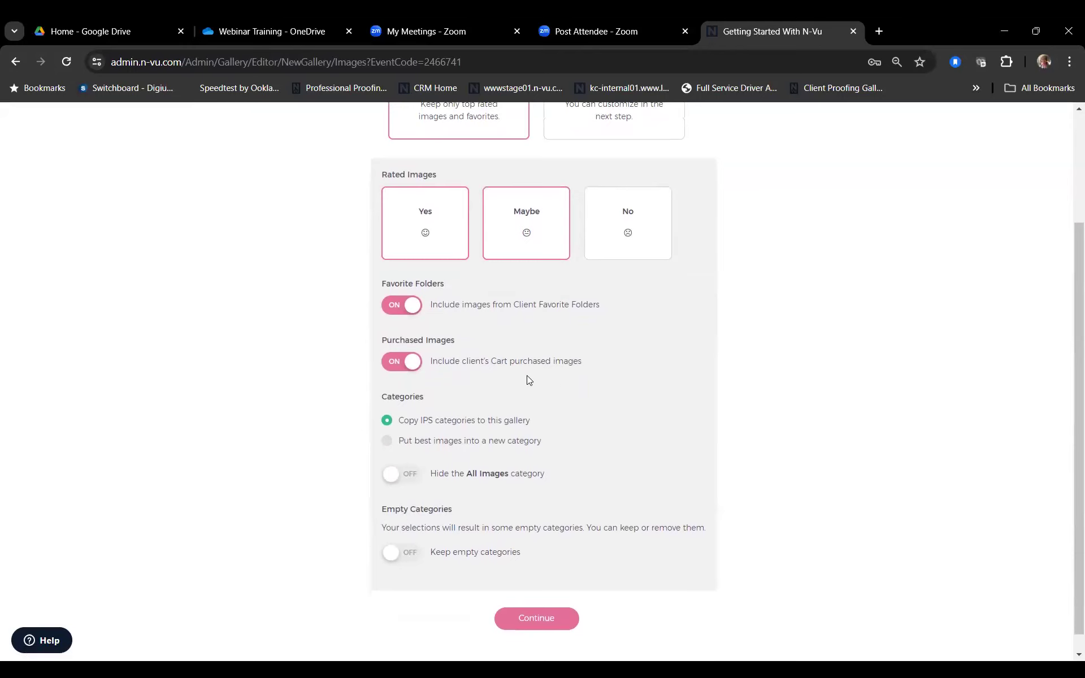
scroll(529, 380, down, 1)
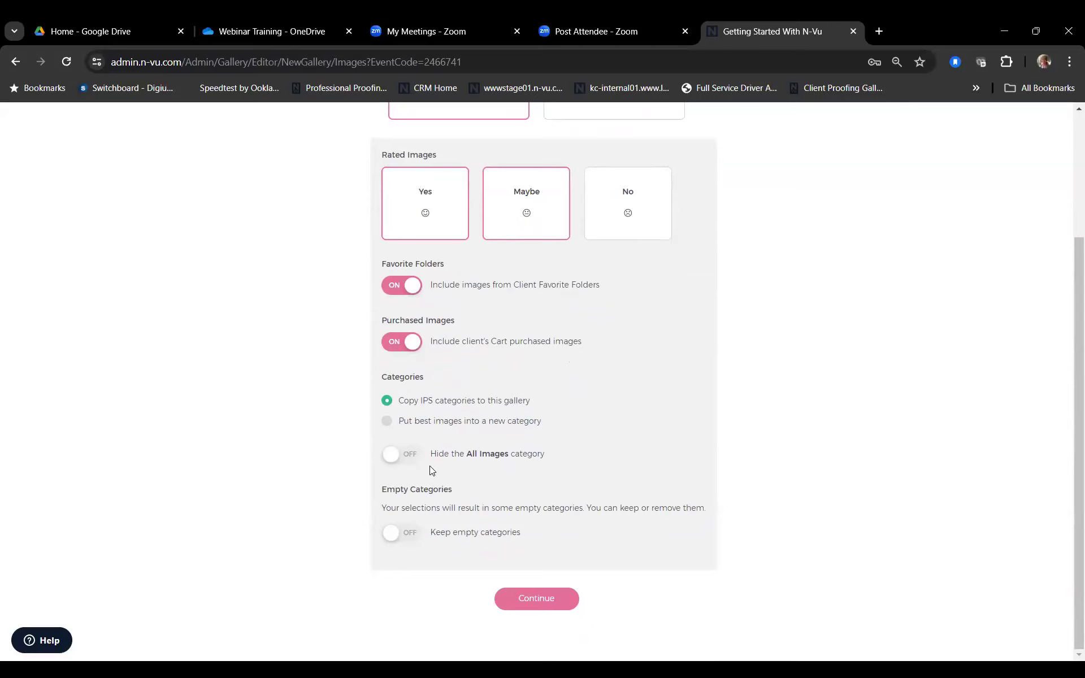
click(396, 461)
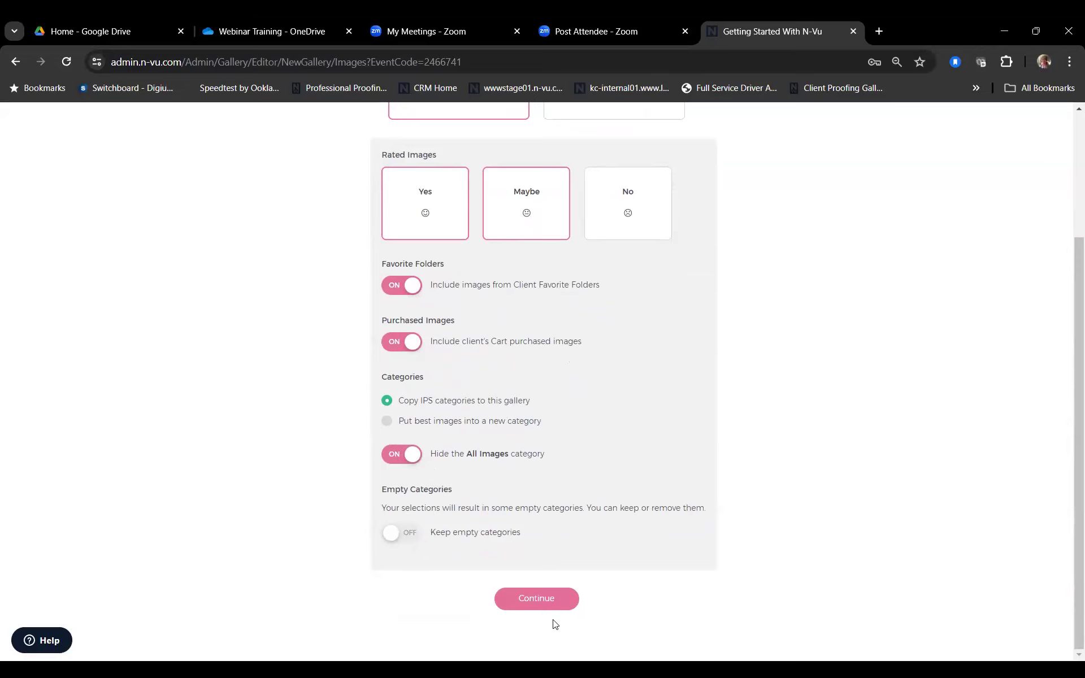
click(547, 601)
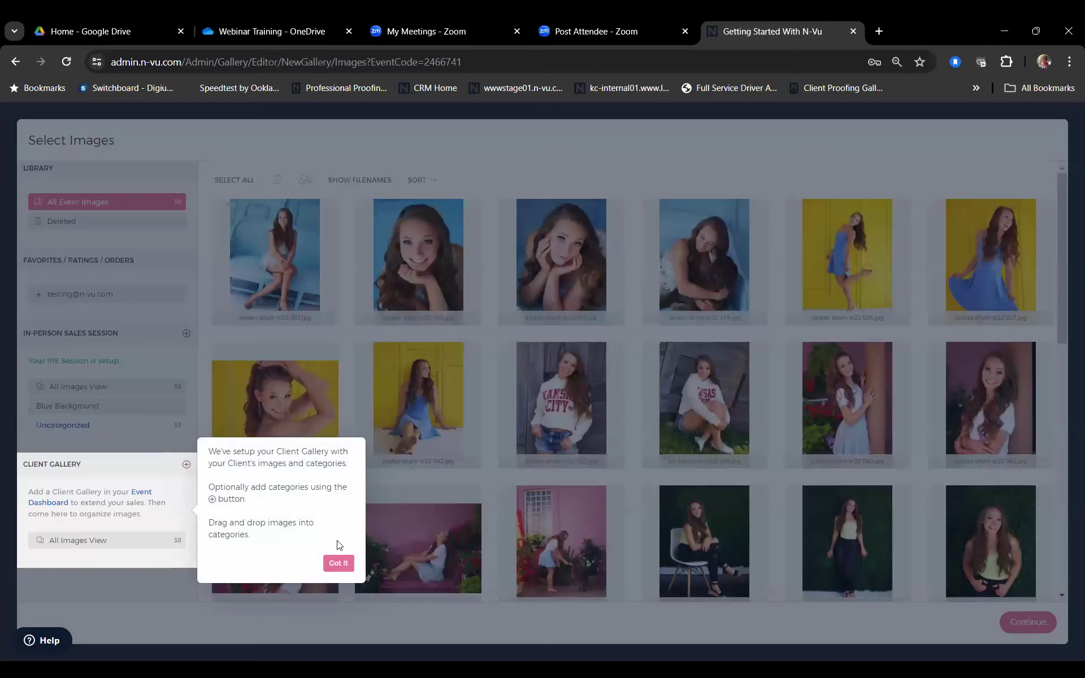
Step: Dismiss the tip, select all 38 event images and continue to Presets
click(339, 564)
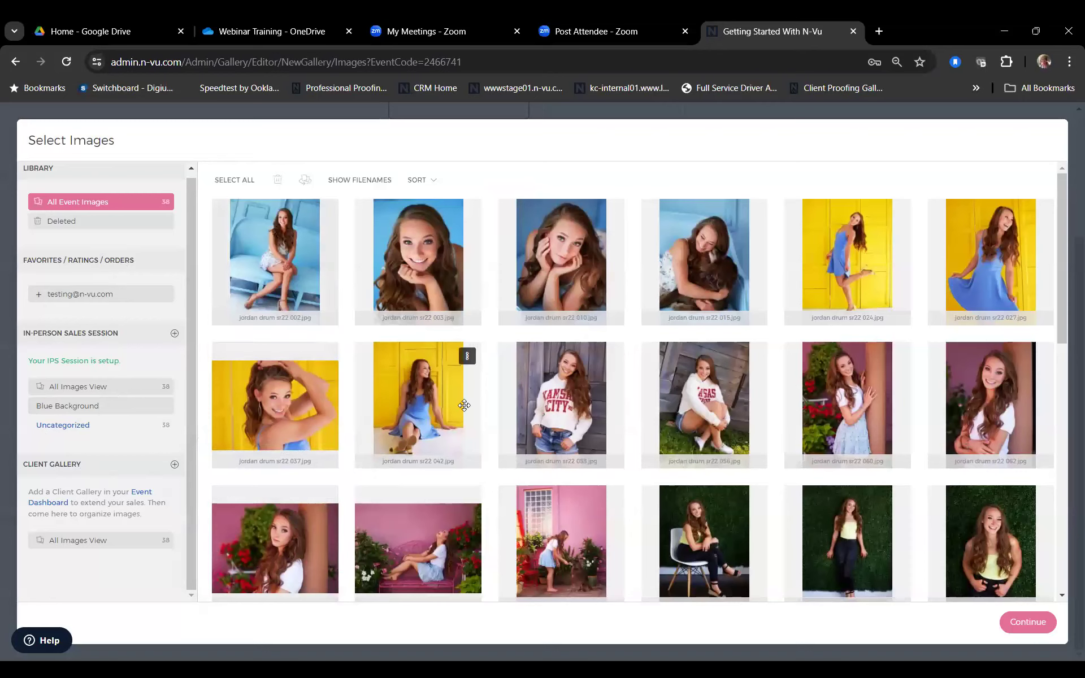
click(236, 181)
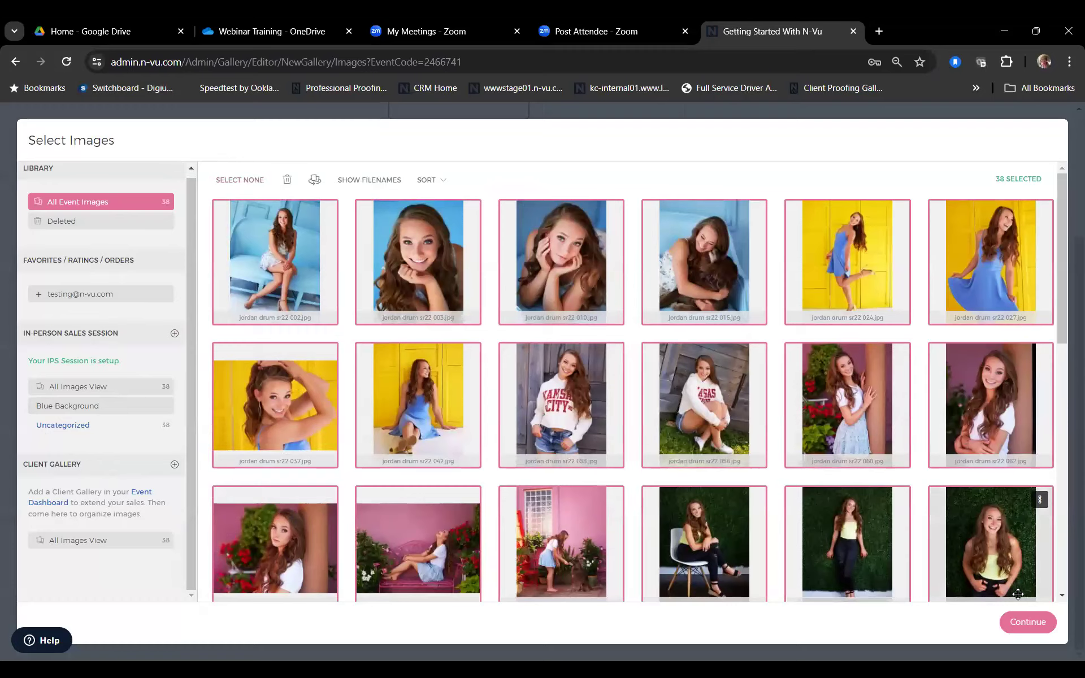
click(1027, 624)
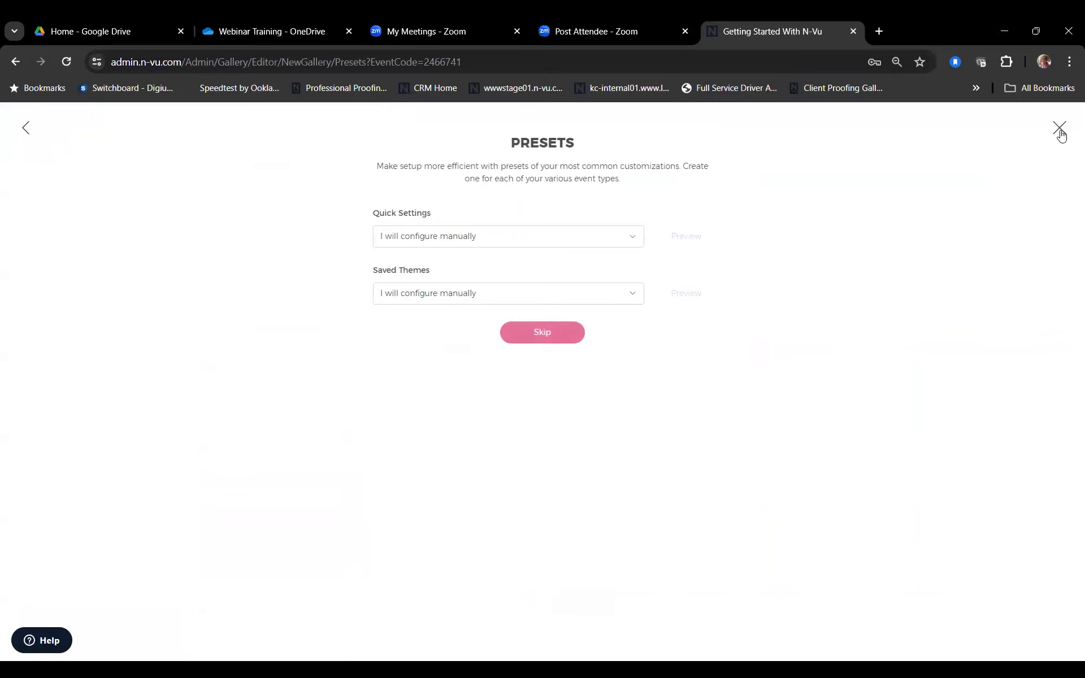
Step: Skip presets and keep default access settings: Default Proof Text watermark, no password, Home collection
click(526, 339)
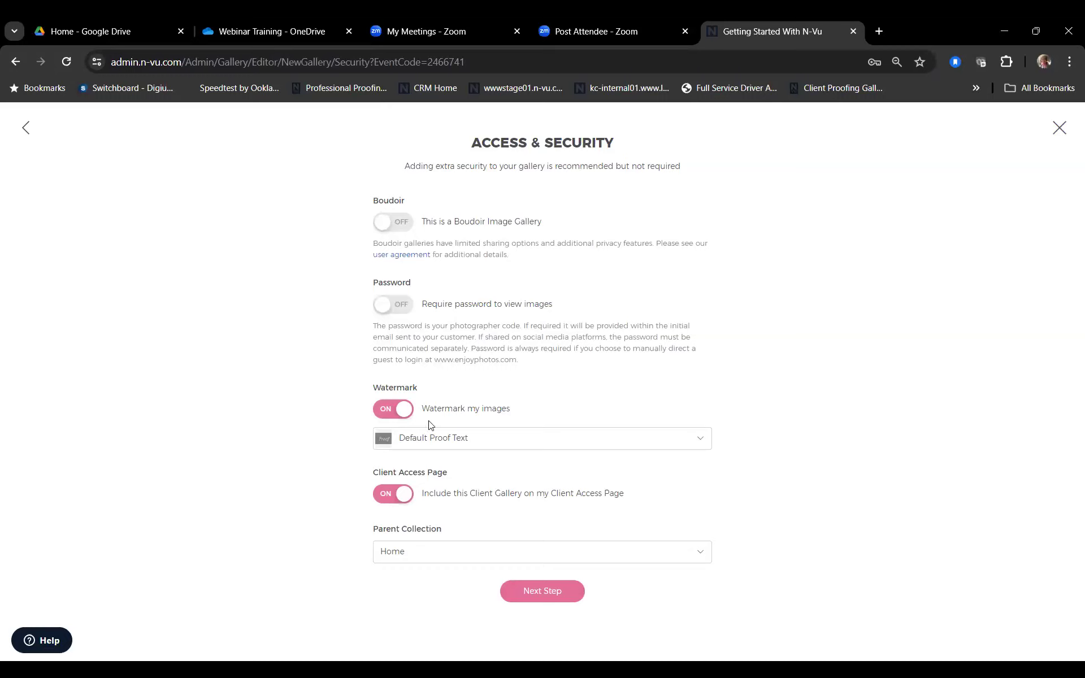
click(541, 599)
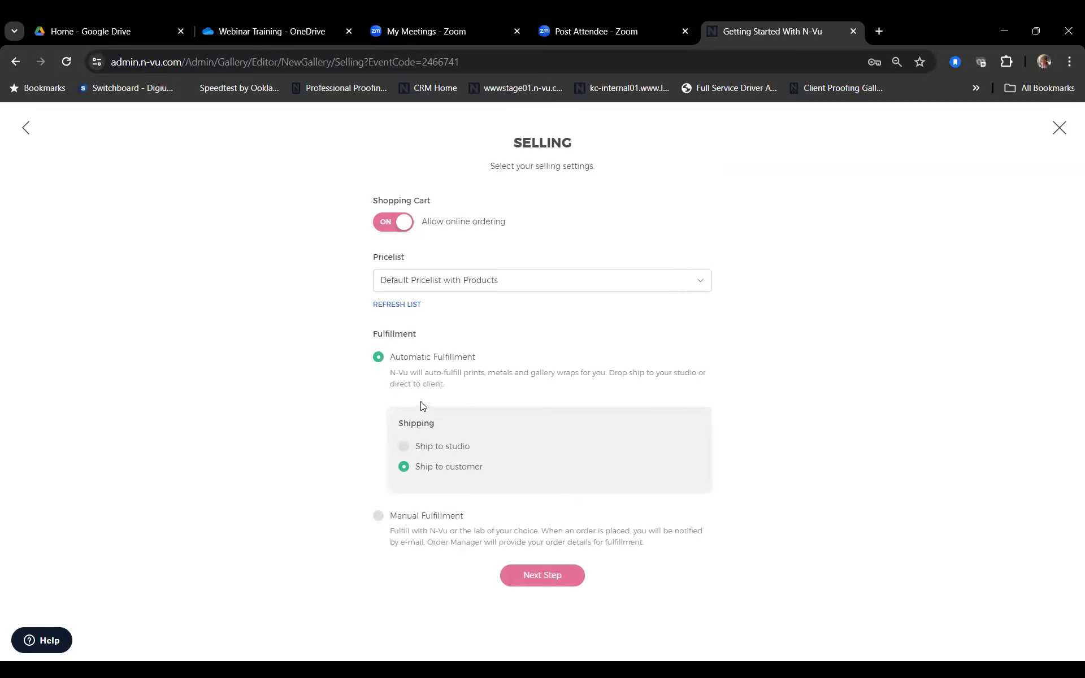
Step: Set Manual Fulfillment, keep the 60-day expiration and finish gallery setup
click(378, 516)
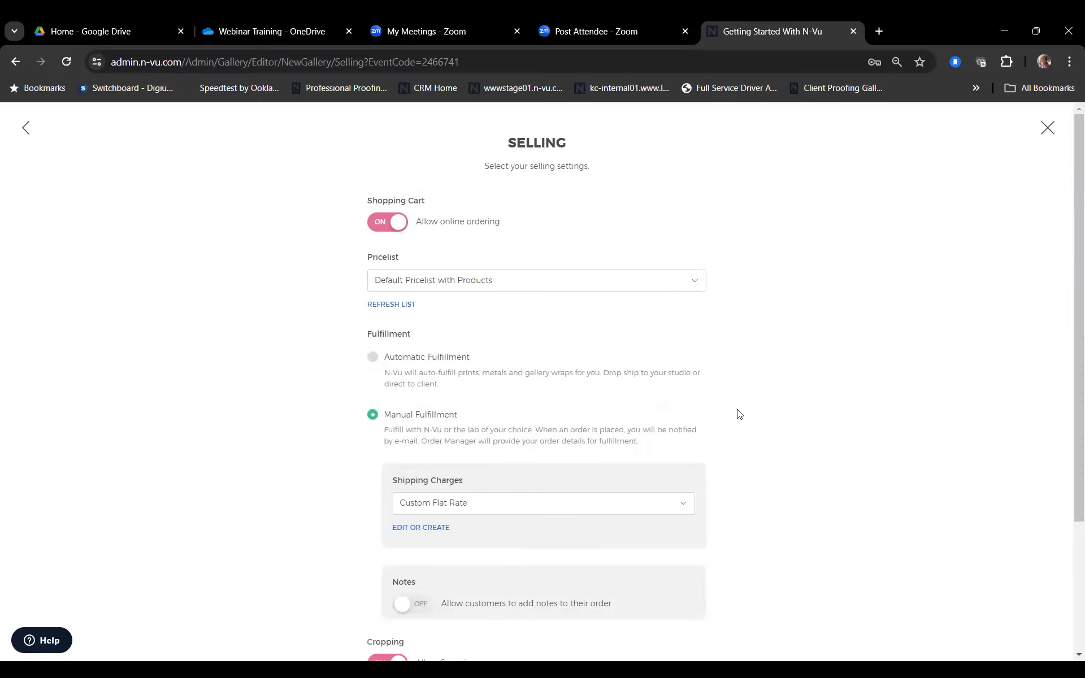
scroll(739, 414, down, 3)
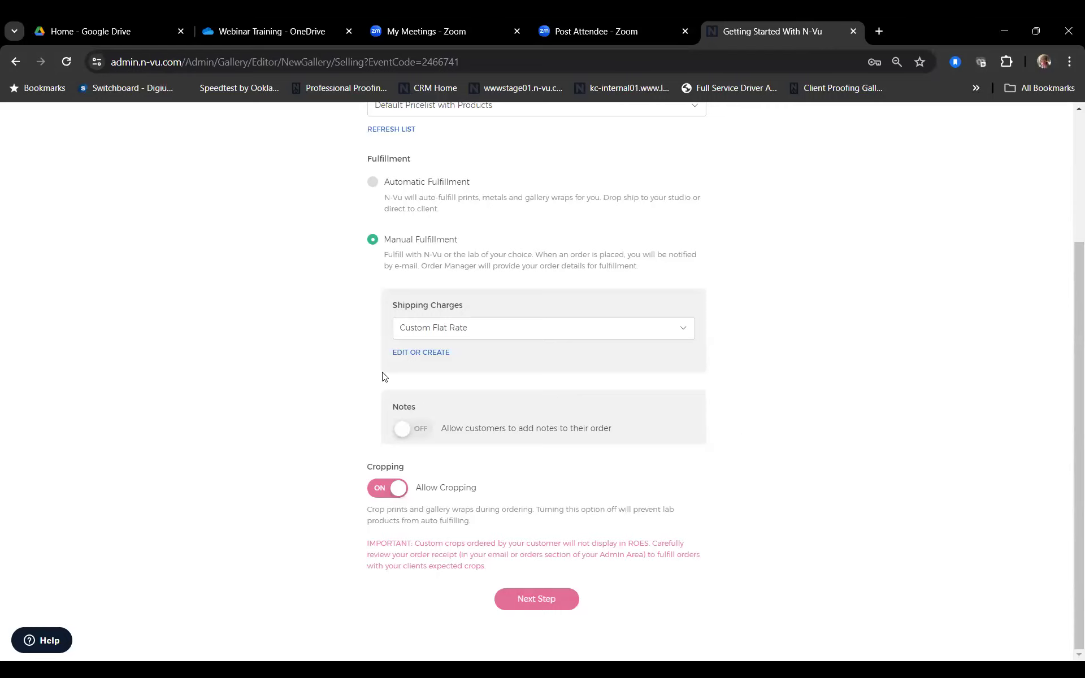
scroll(396, 350, up, 2)
scroll(440, 327, down, 1)
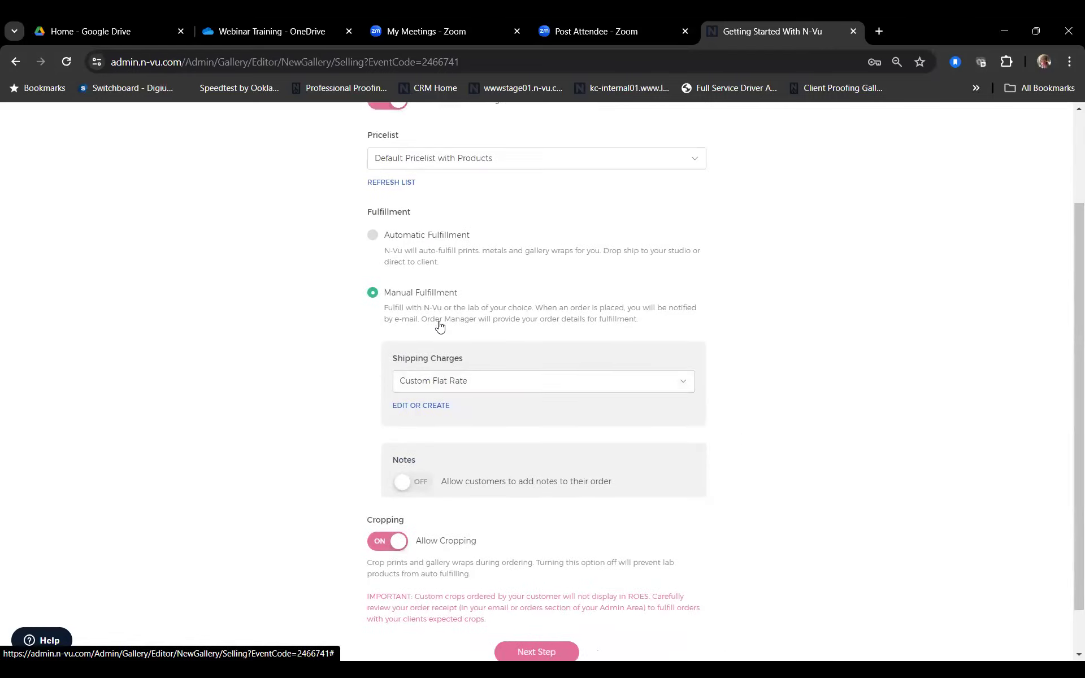
scroll(585, 523, down, 1)
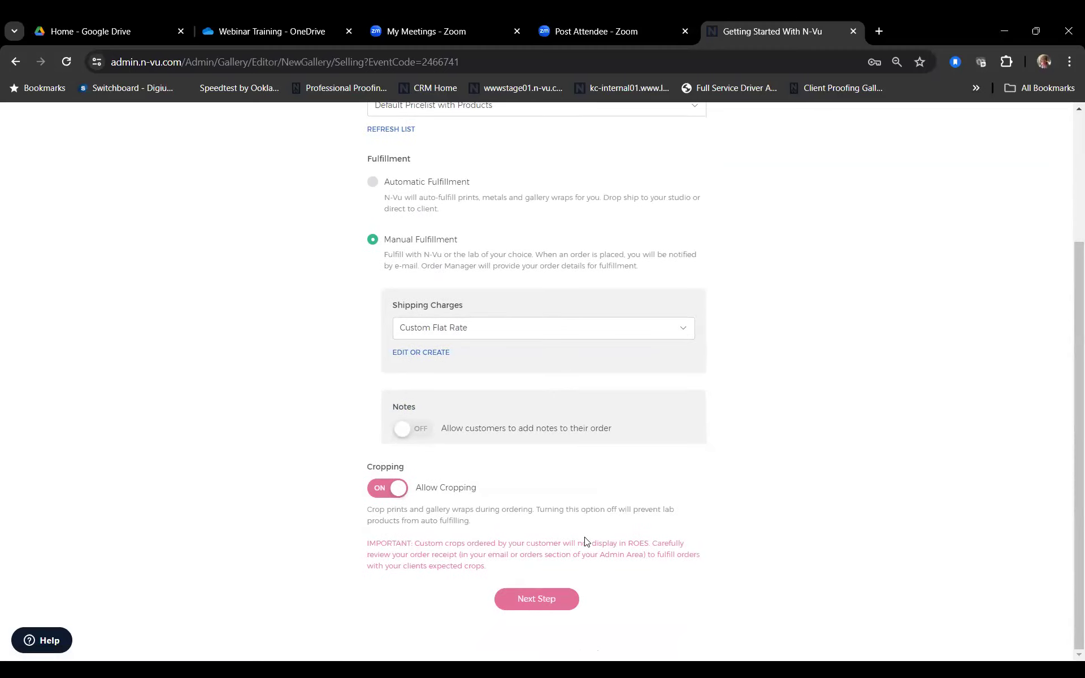
click(544, 606)
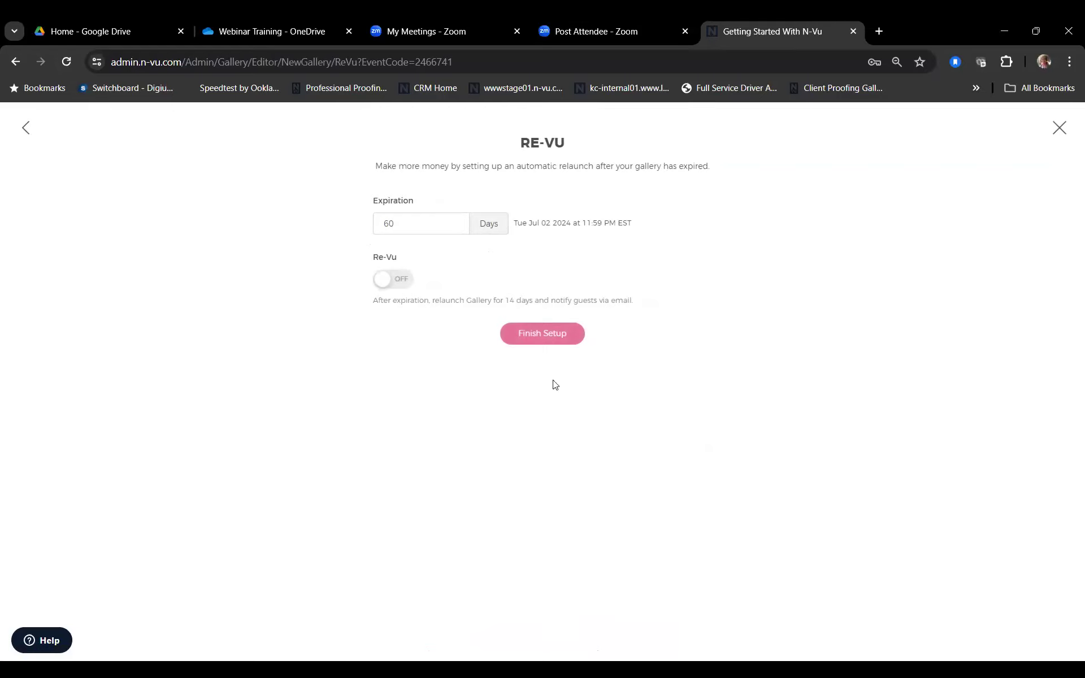
click(538, 334)
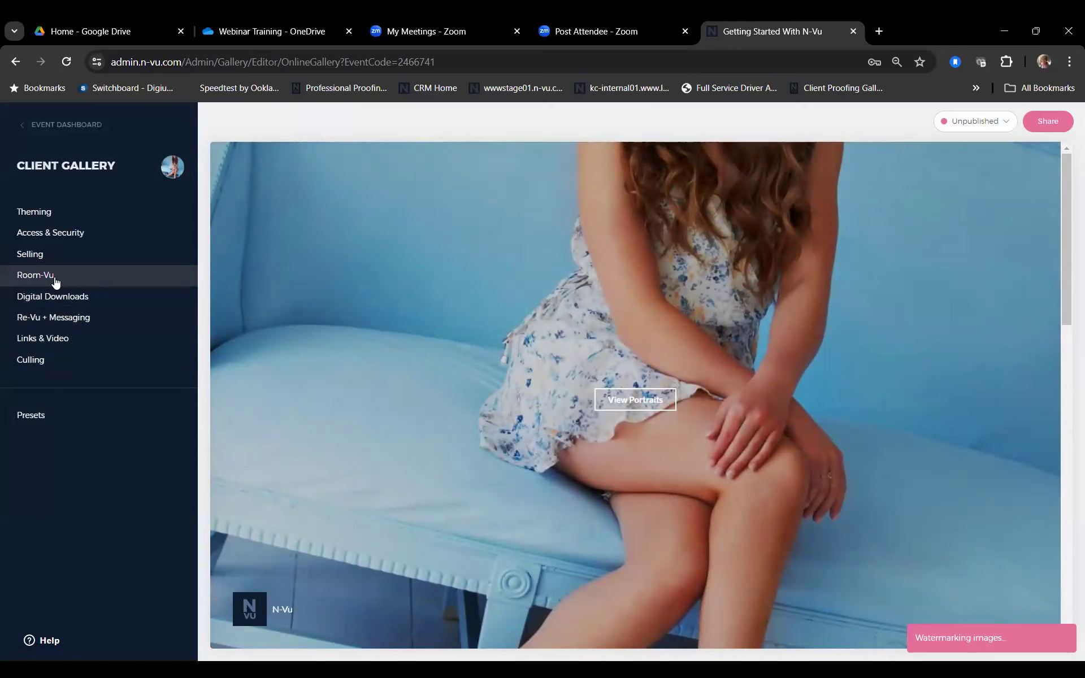
Step: Turn on free downloads at web and original resolution under Personal Use License and save
click(69, 234)
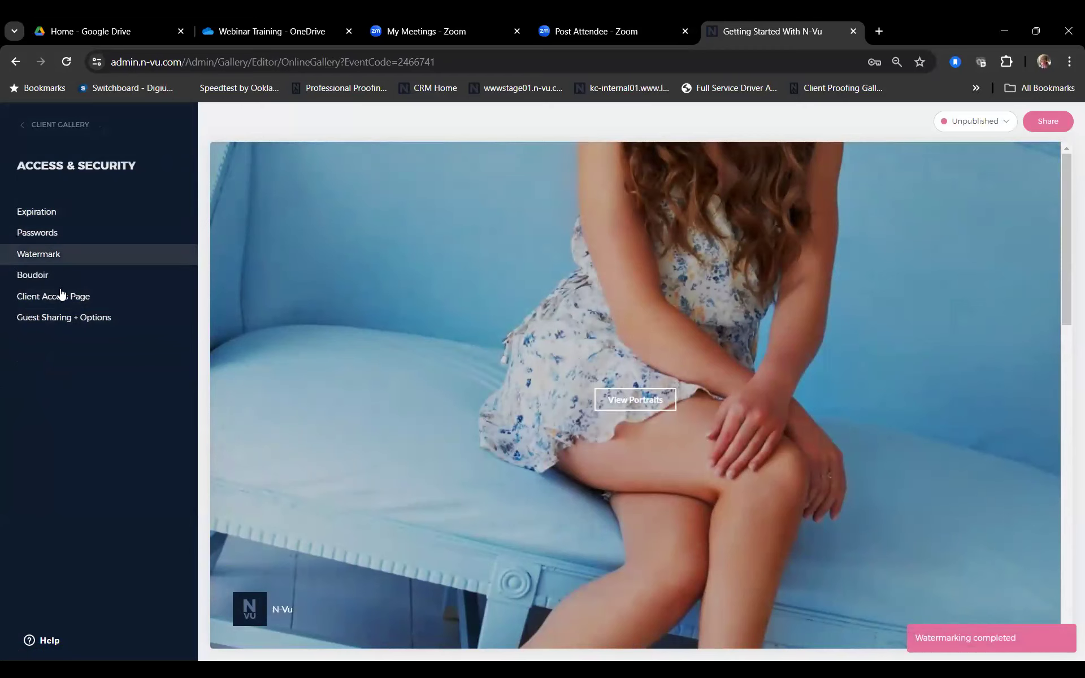
click(36, 123)
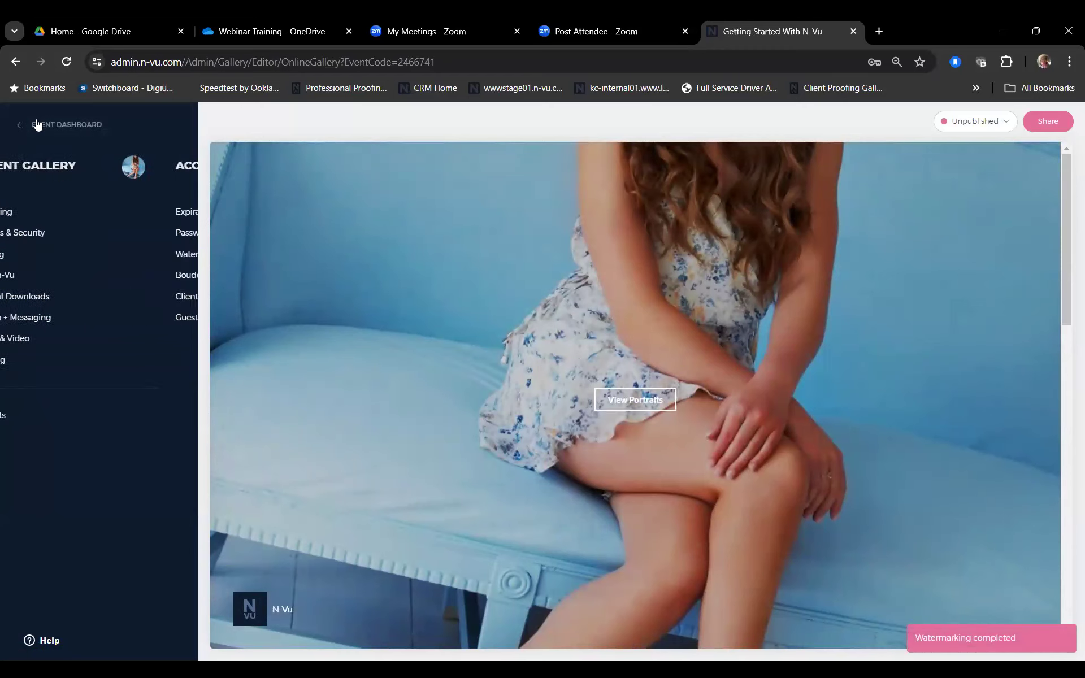
click(52, 297)
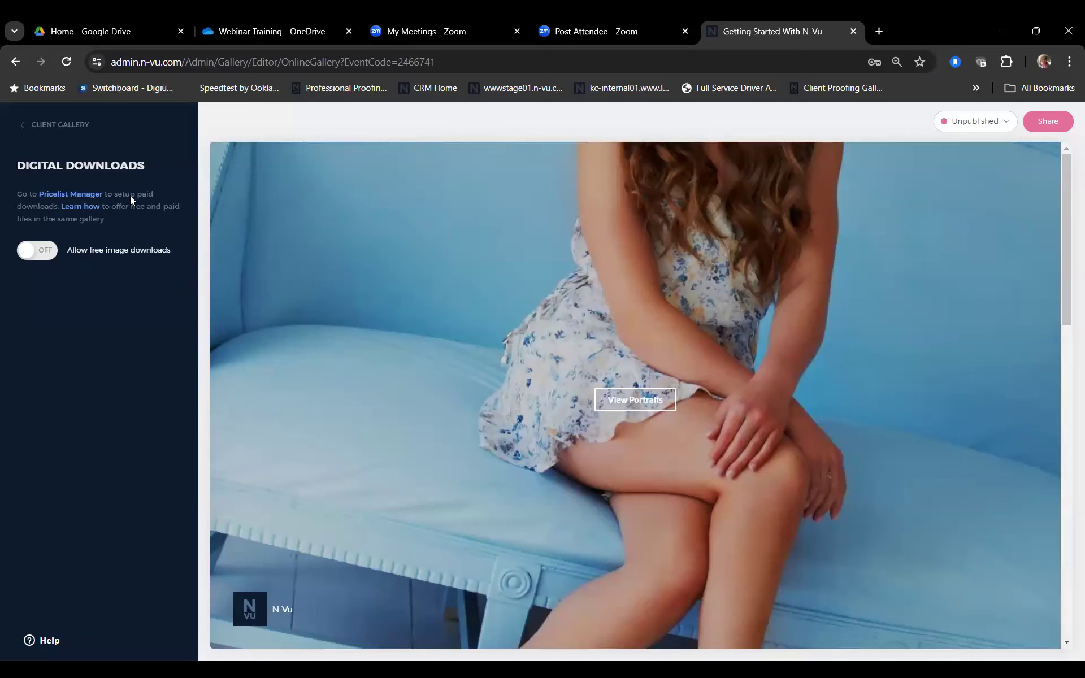
click(31, 249)
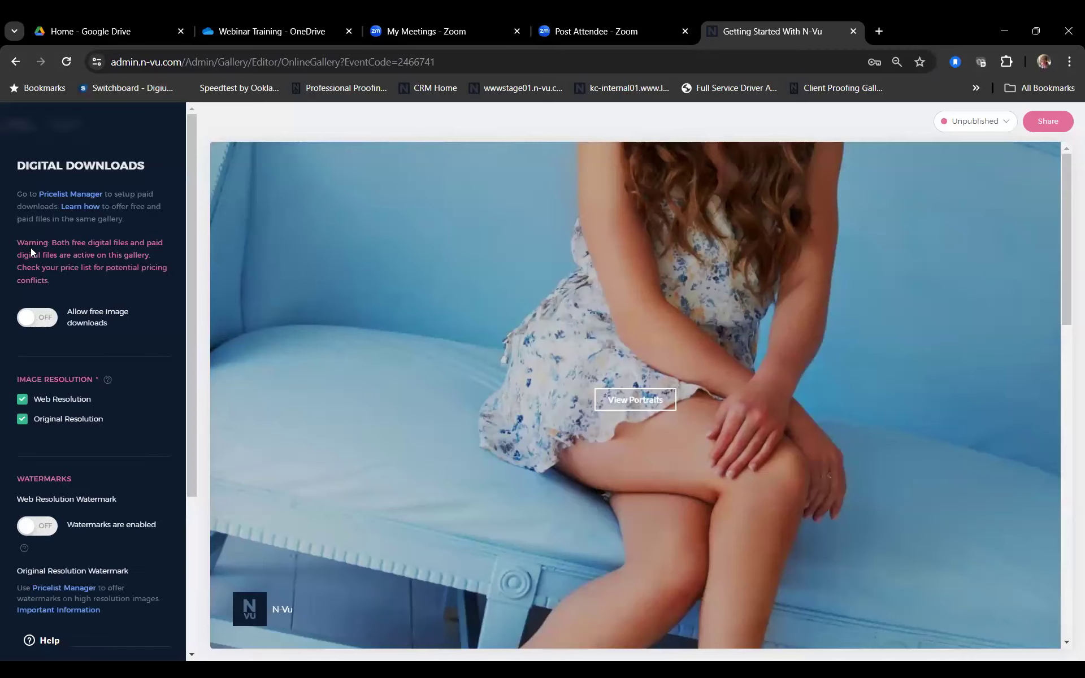
scroll(124, 303, down, 1)
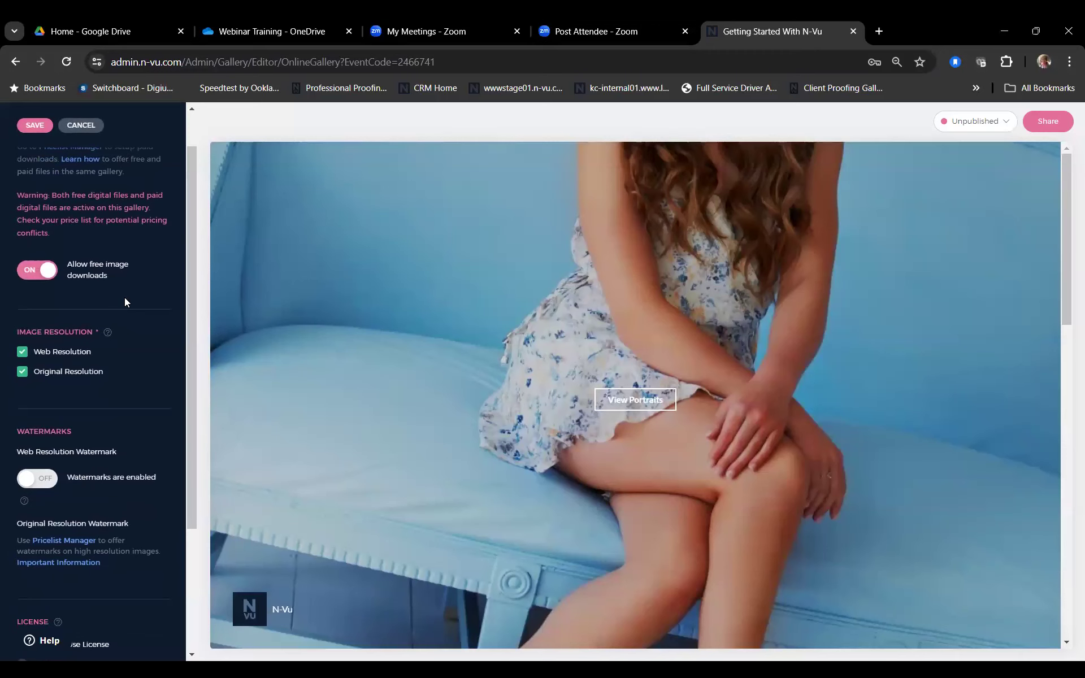
scroll(124, 302, up, 1)
scroll(134, 320, down, 1)
scroll(133, 320, up, 1)
scroll(134, 322, down, 3)
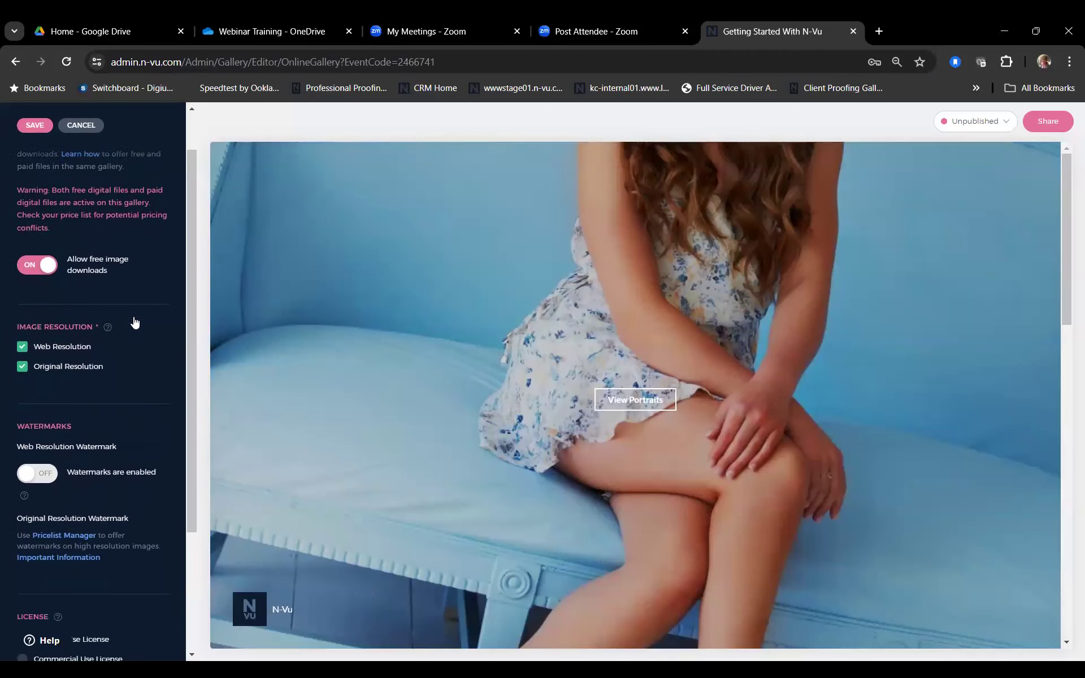
scroll(134, 322, down, 2)
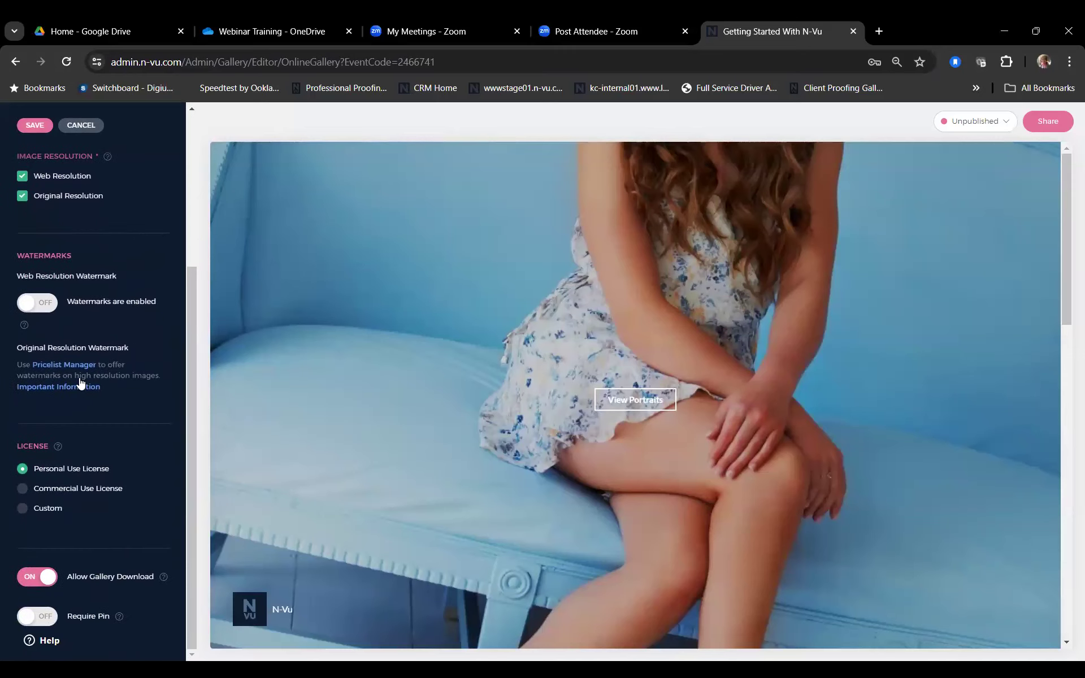
click(36, 125)
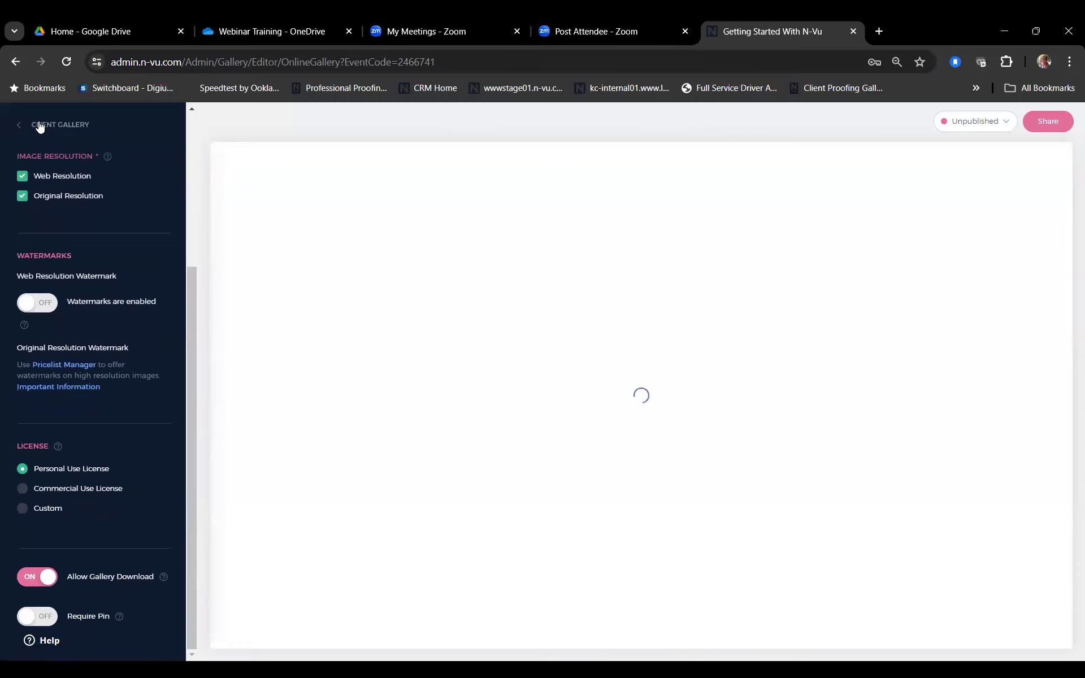
Step: Change the gallery status from Unpublished to Published and confirm
click(39, 125)
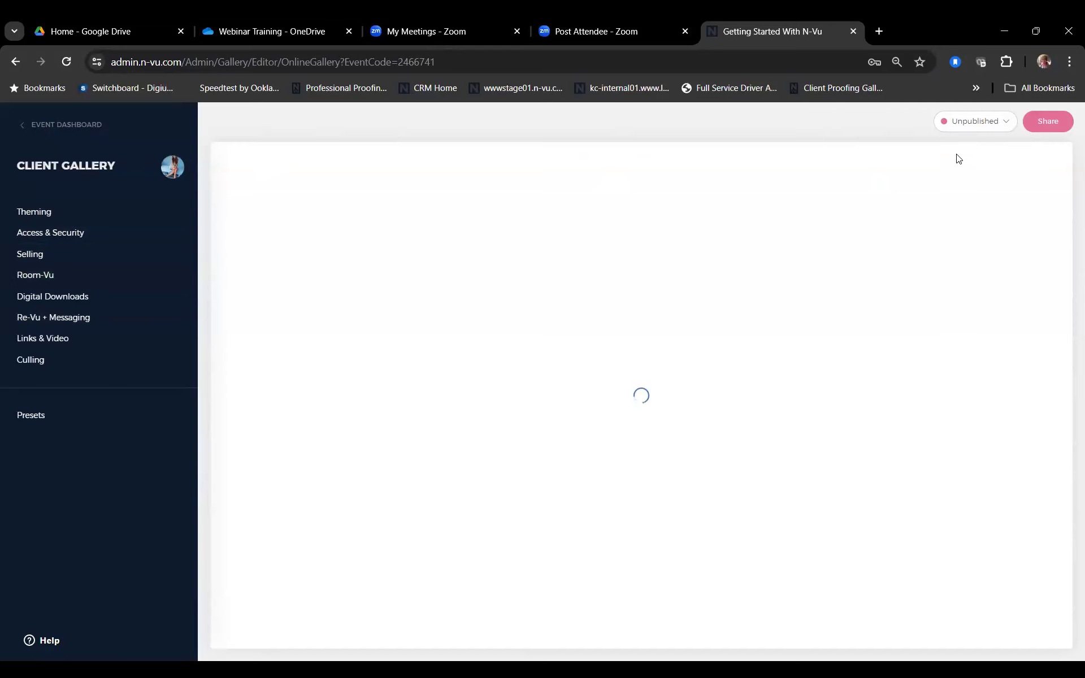
click(999, 125)
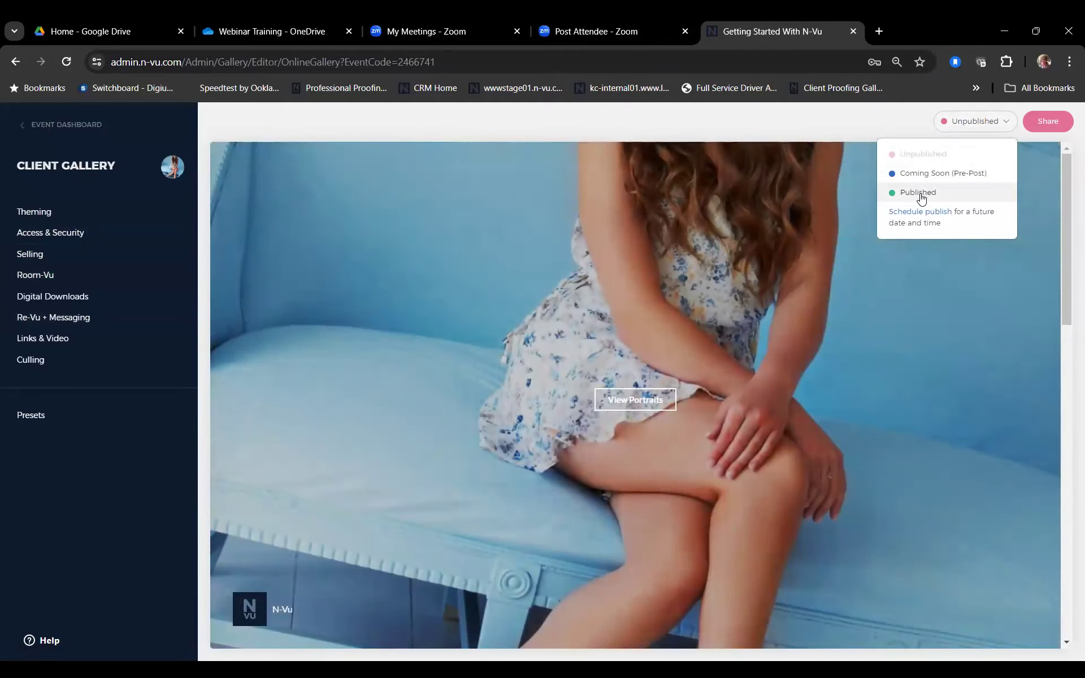
click(920, 194)
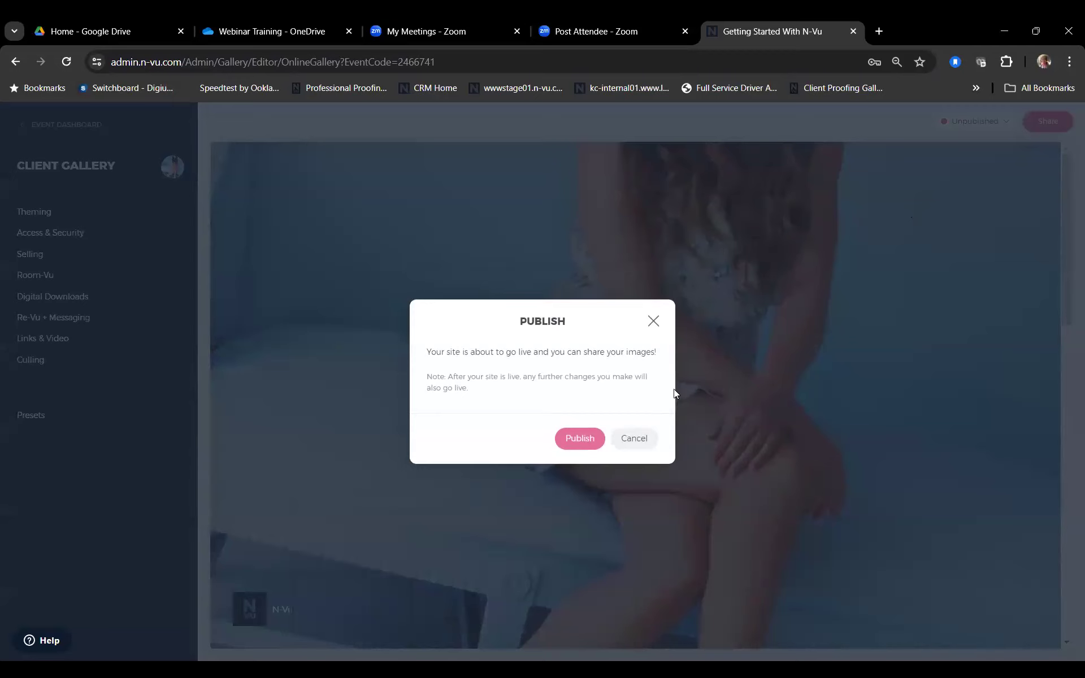
click(573, 442)
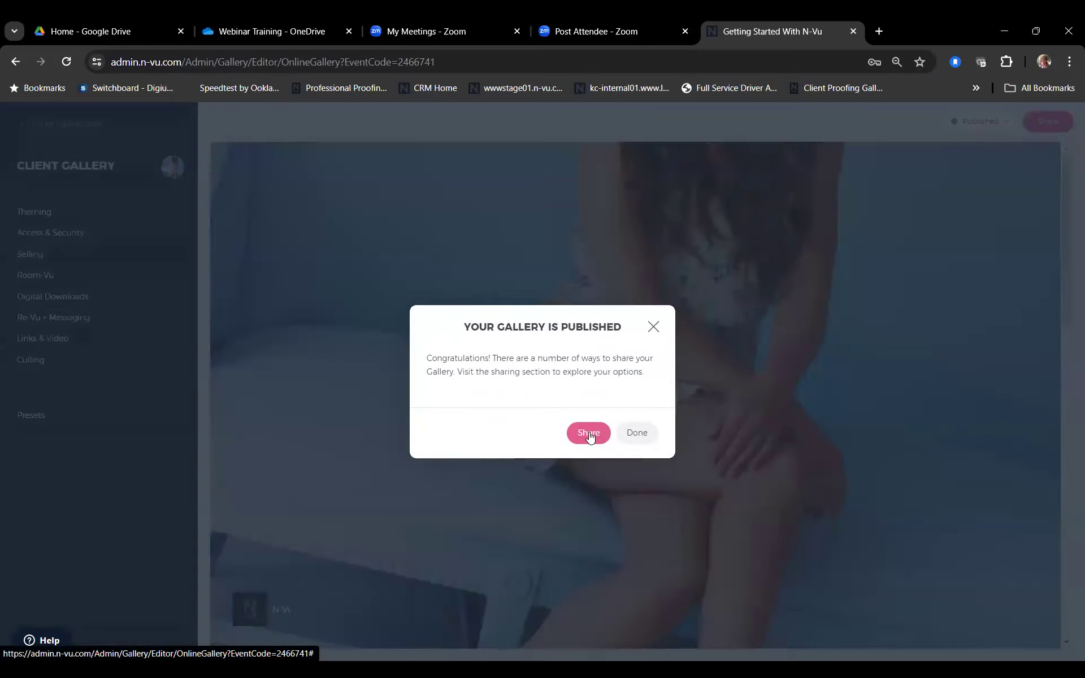
Step: Preview the Share > Send or Schedule email and its Customize E-mail editor
click(588, 433)
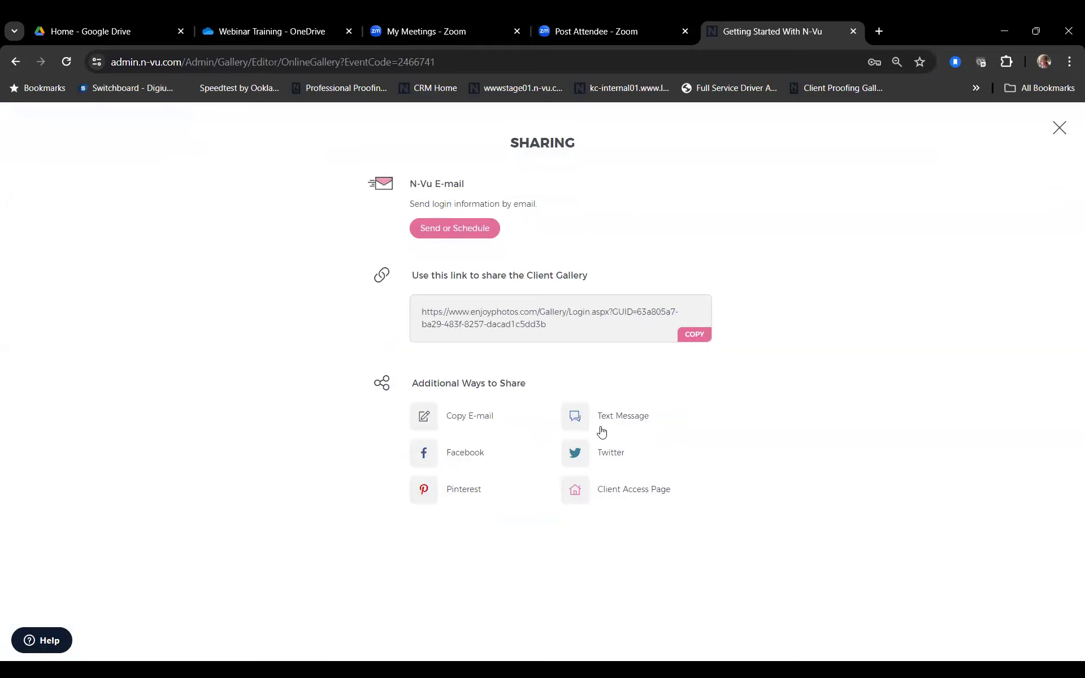
click(461, 230)
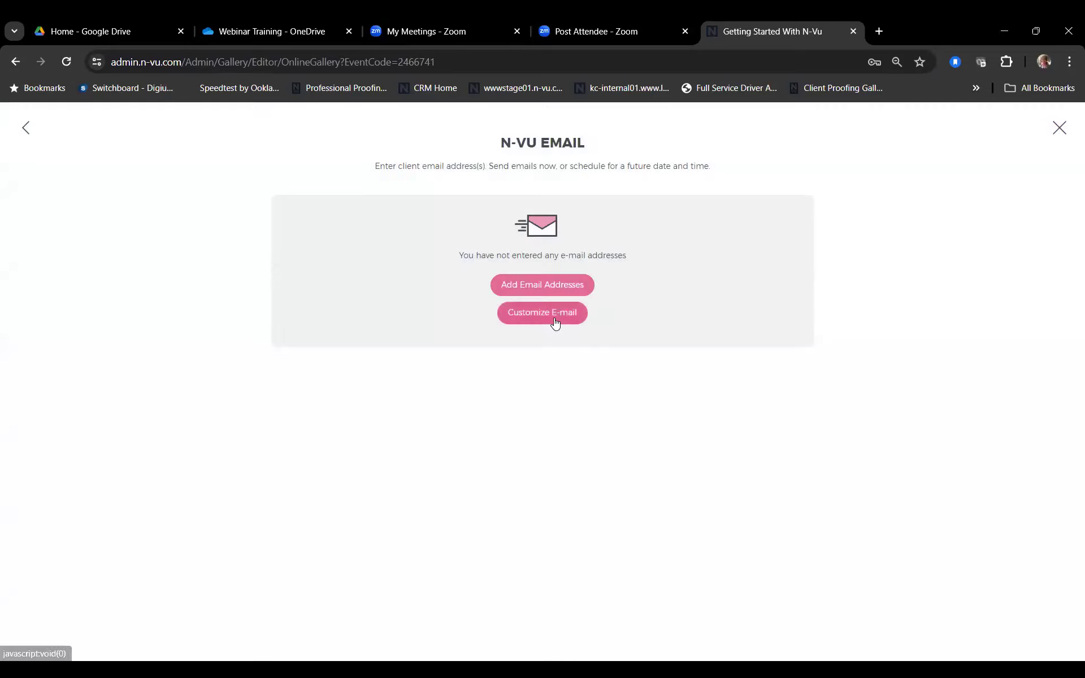
click(554, 321)
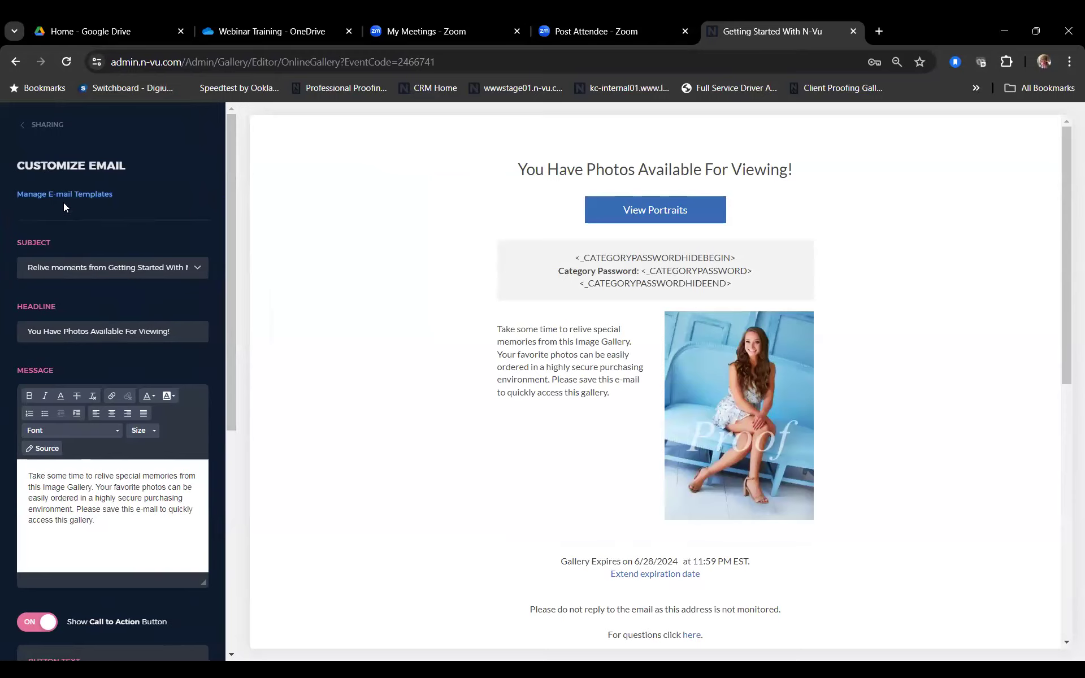
click(34, 122)
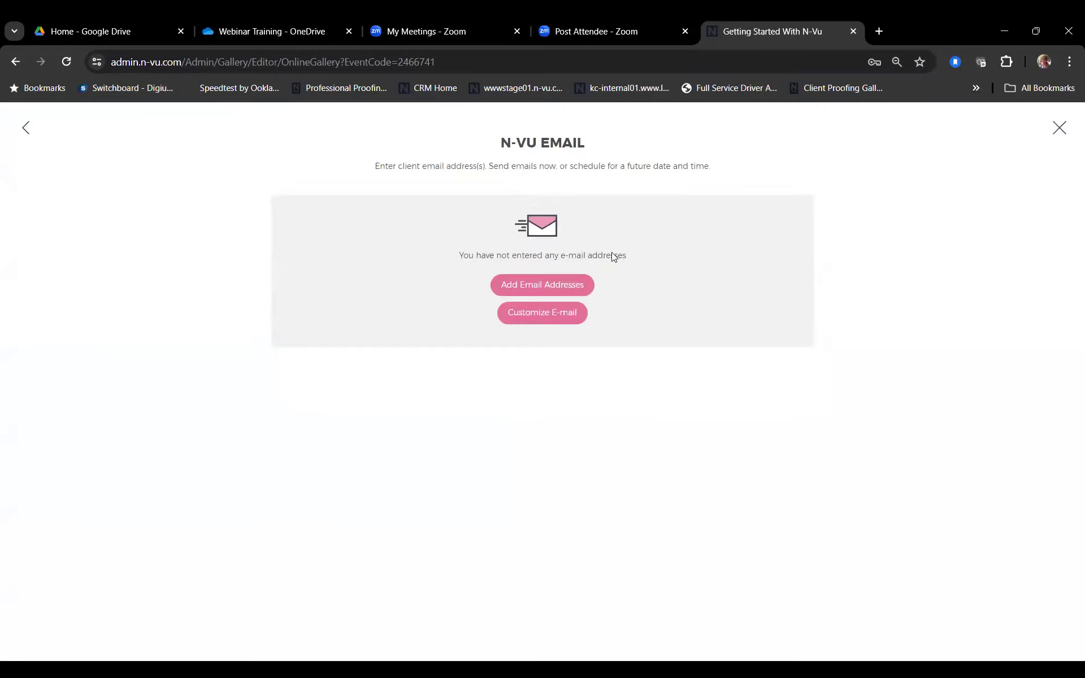
Step: Open Add Email Addresses, cancel without entering any, and close the email panel
click(534, 287)
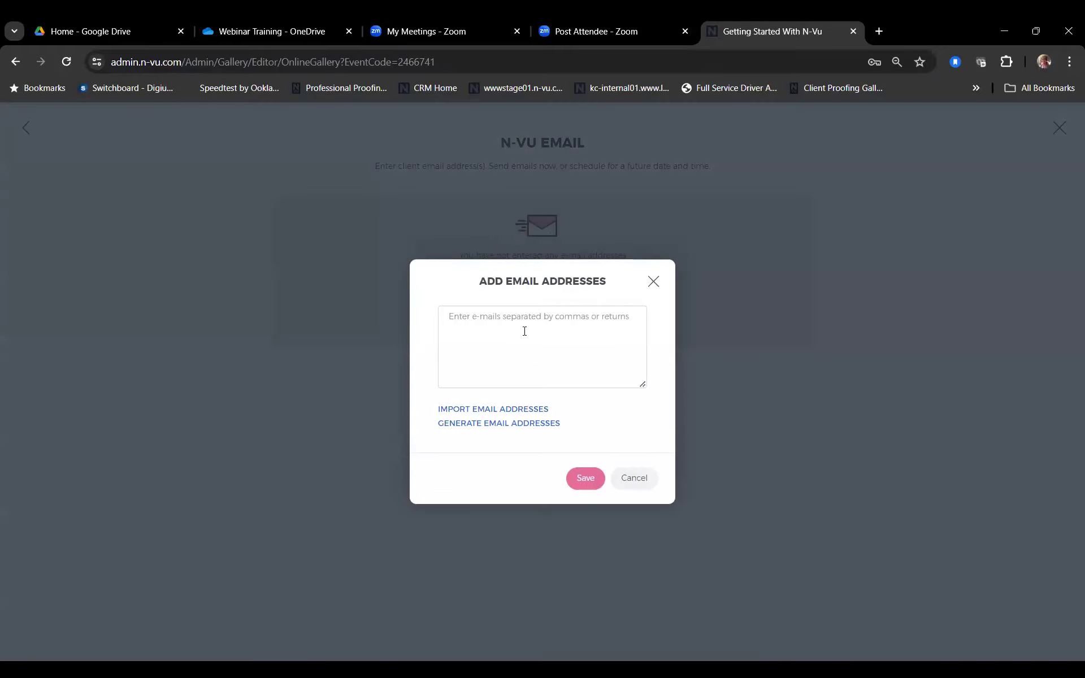
click(525, 331)
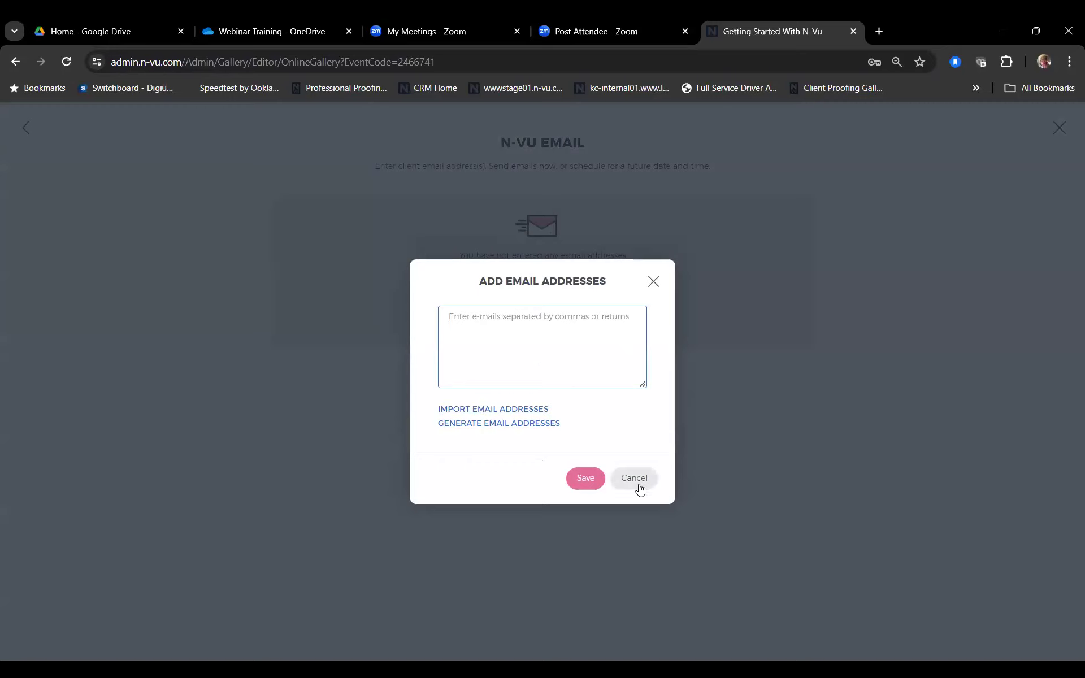
click(652, 282)
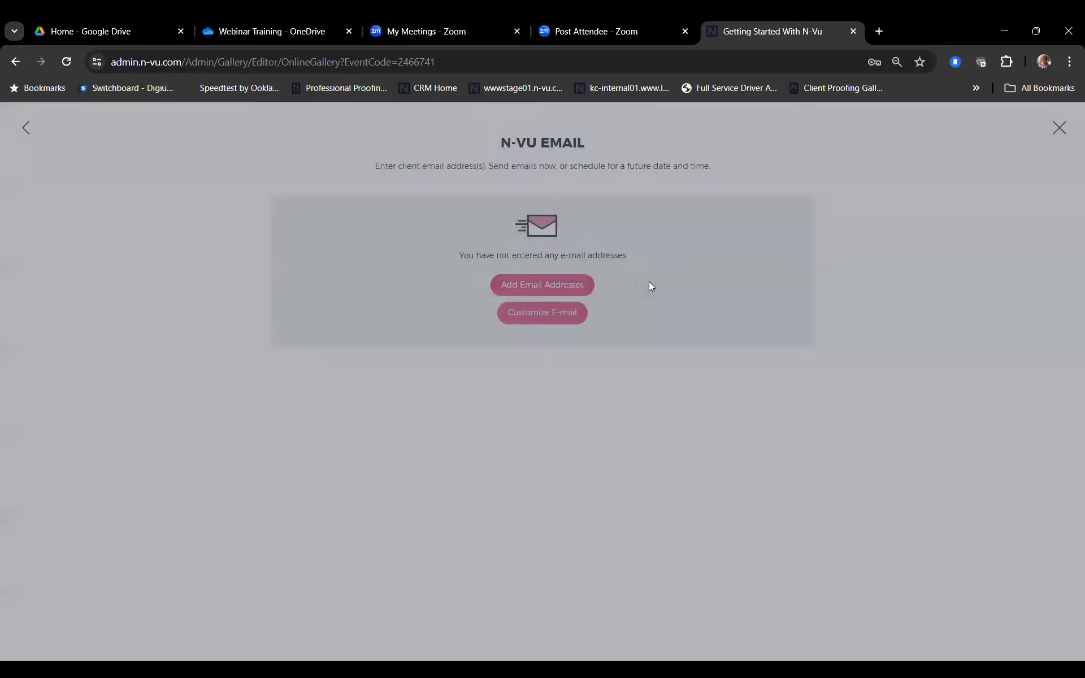
click(1059, 127)
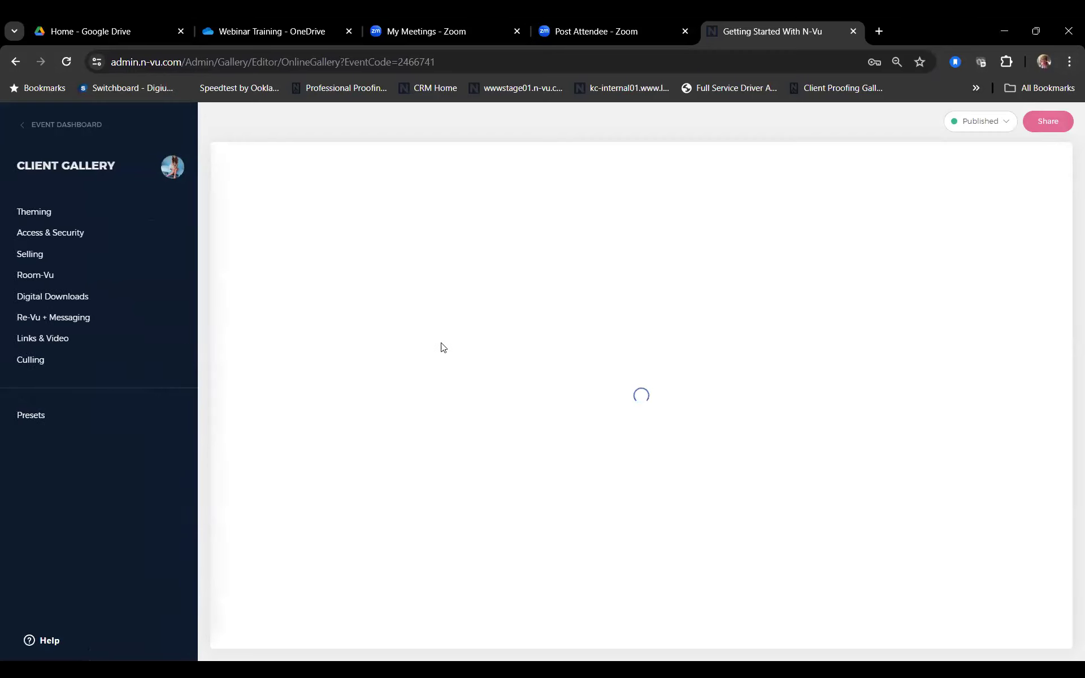
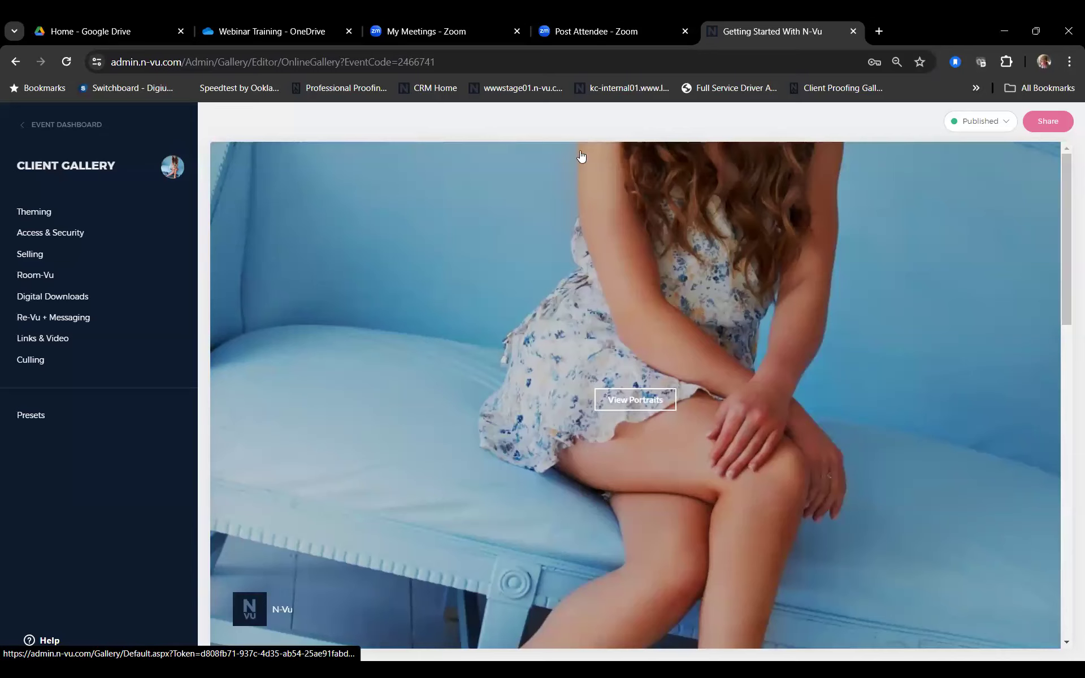
Step: Load the event dashboard stats, showing 1 visit and $67.25 revenue, then open Back to Admin
click(62, 126)
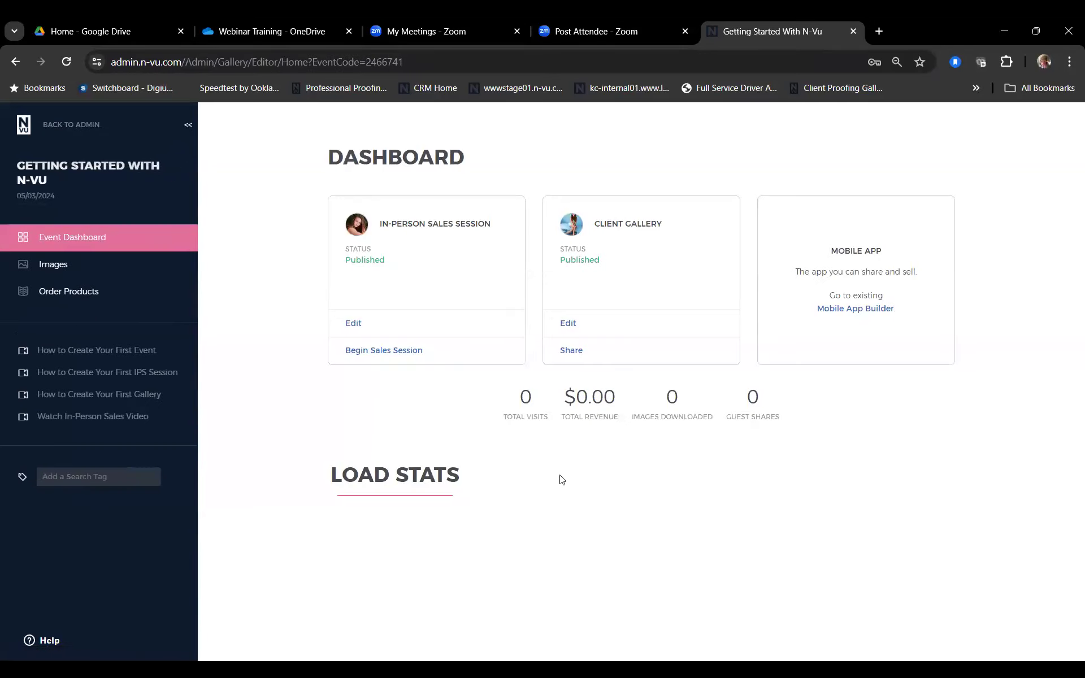
click(399, 478)
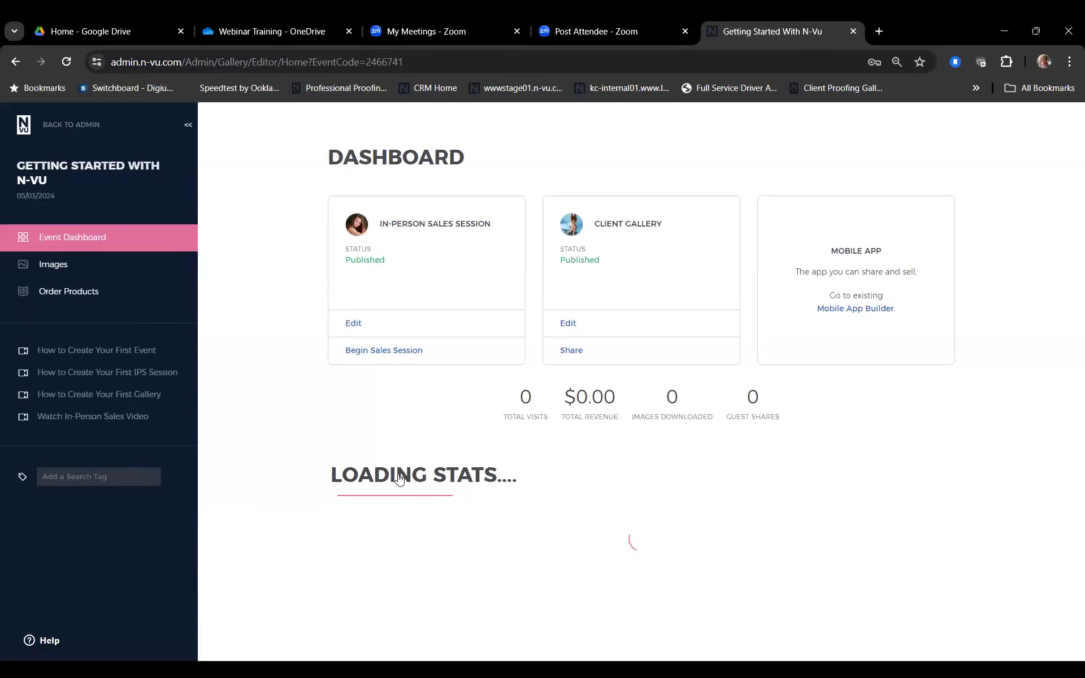
scroll(399, 479, down, 7)
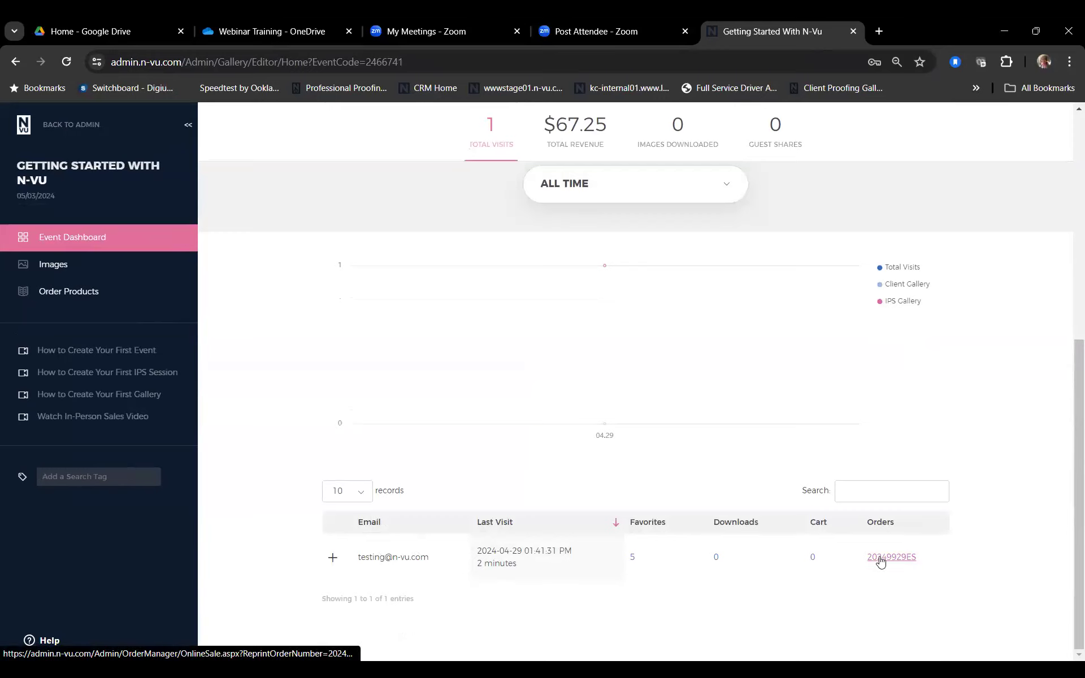
scroll(296, 242, up, 7)
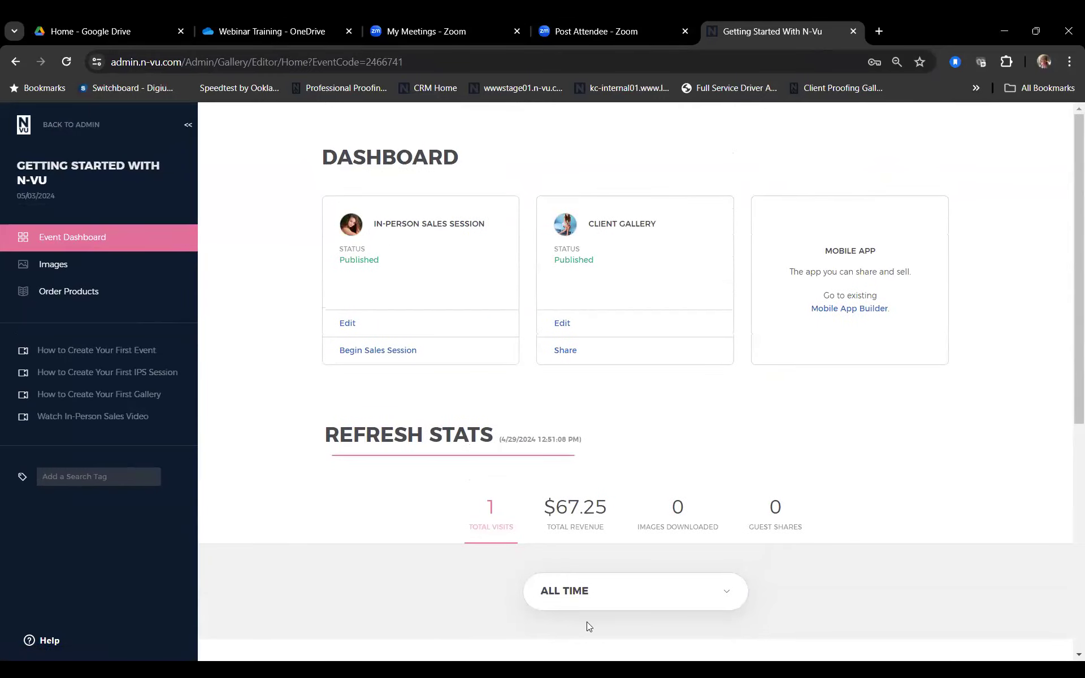
click(66, 136)
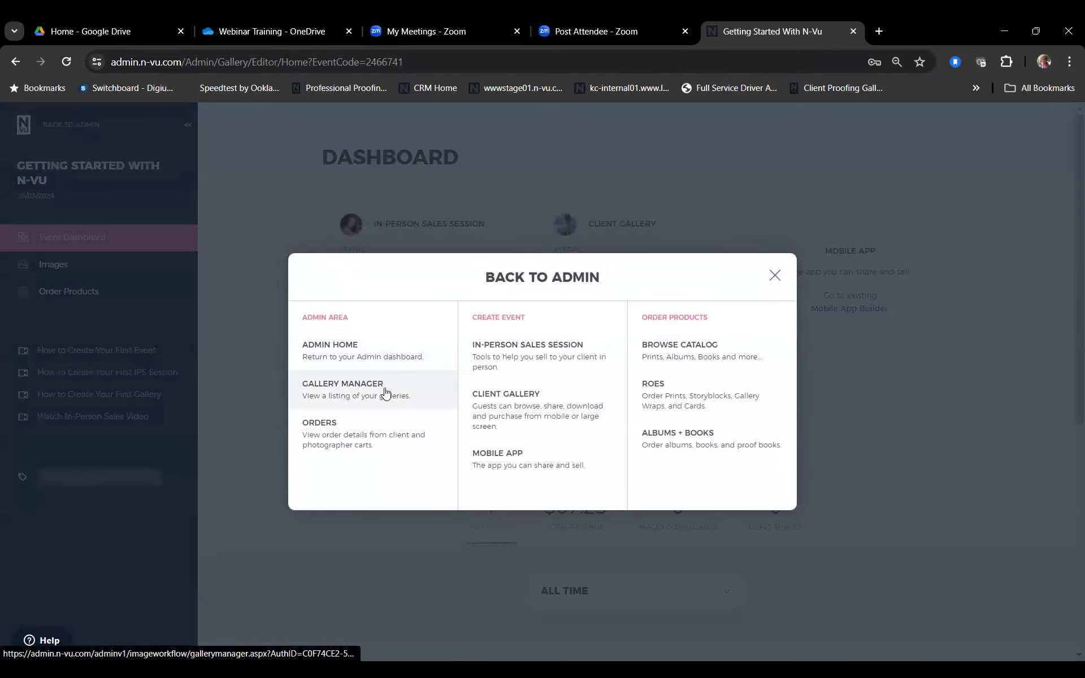
Step: Open Orders > Activity, check the Order Type filter, and open the Getting Started With N-Vu order
click(368, 436)
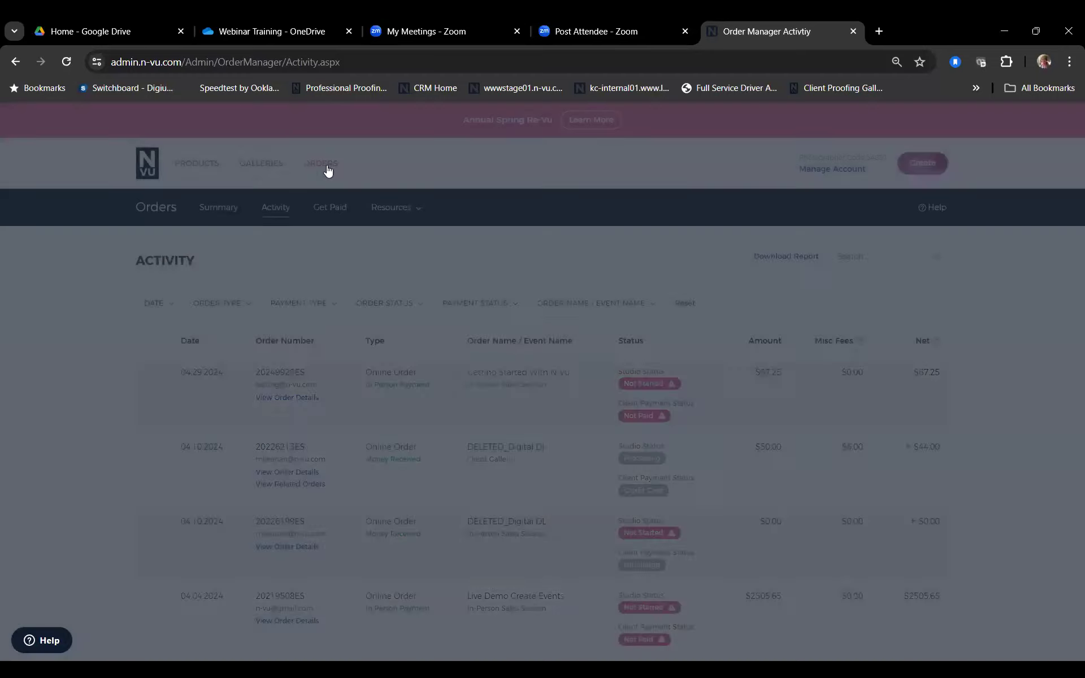
mouse_move(328, 170)
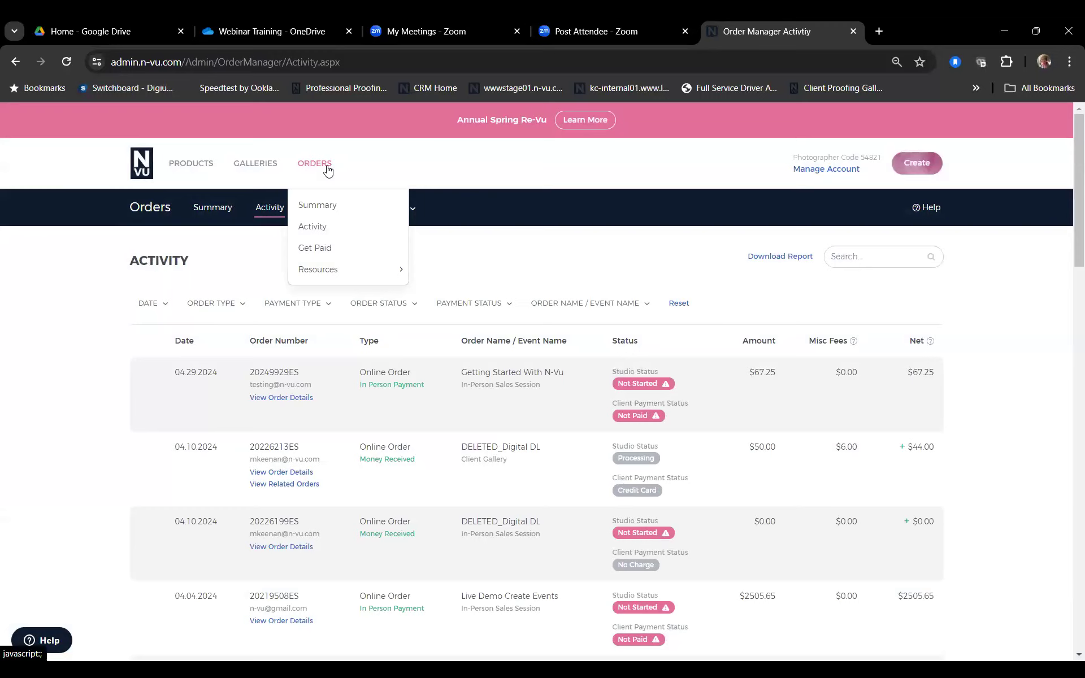
click(319, 227)
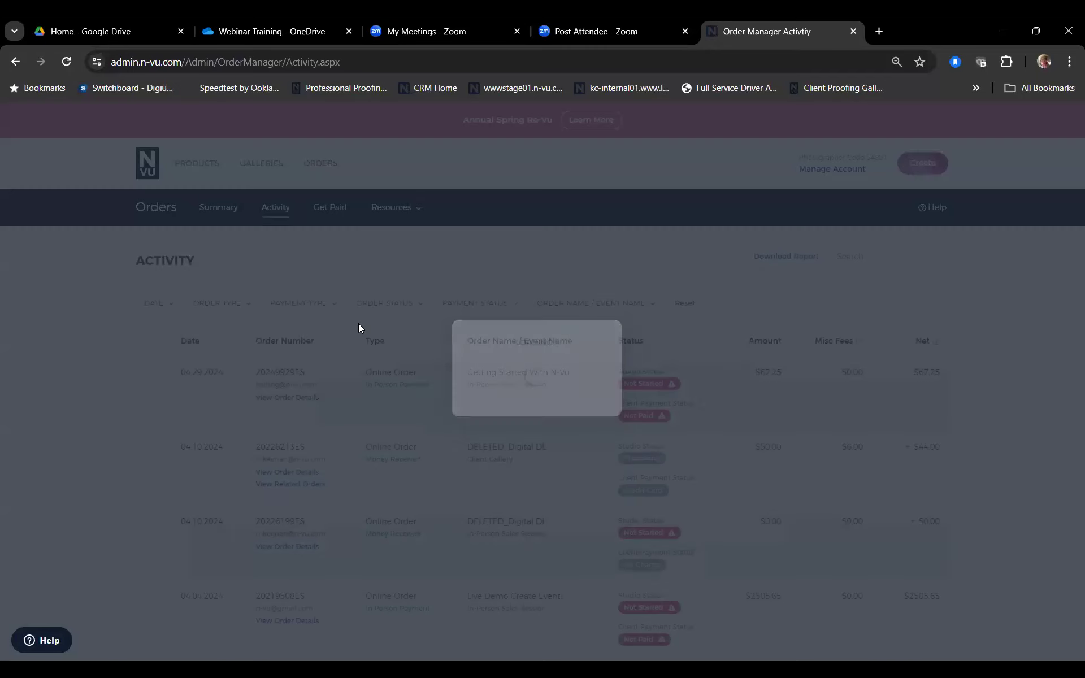
scroll(418, 366, down, 3)
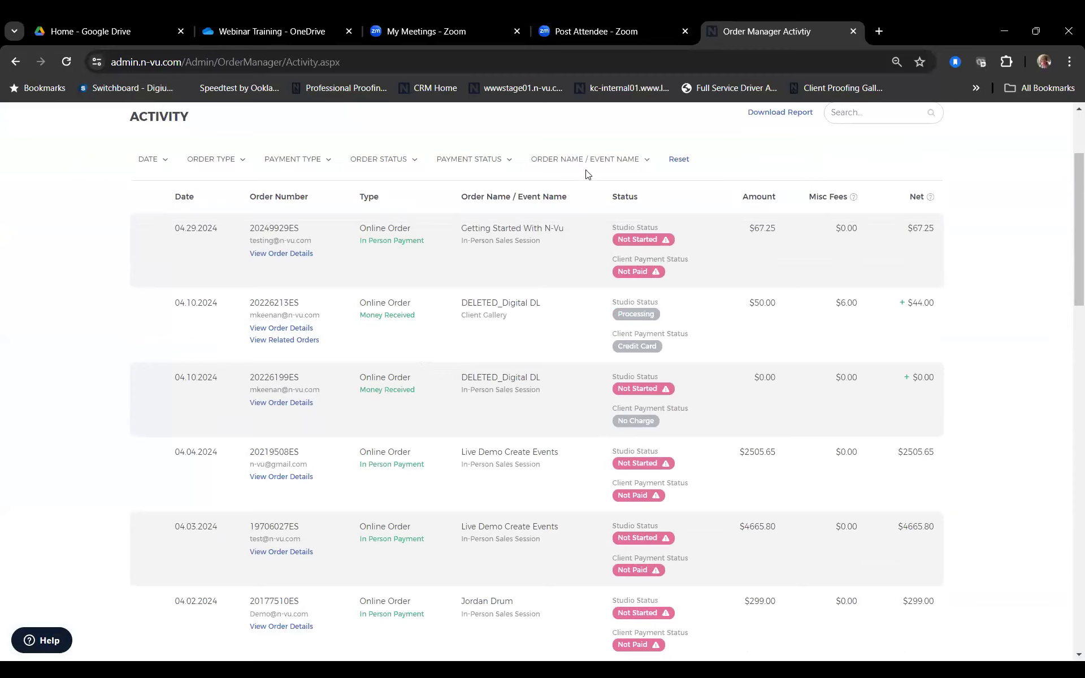
click(242, 164)
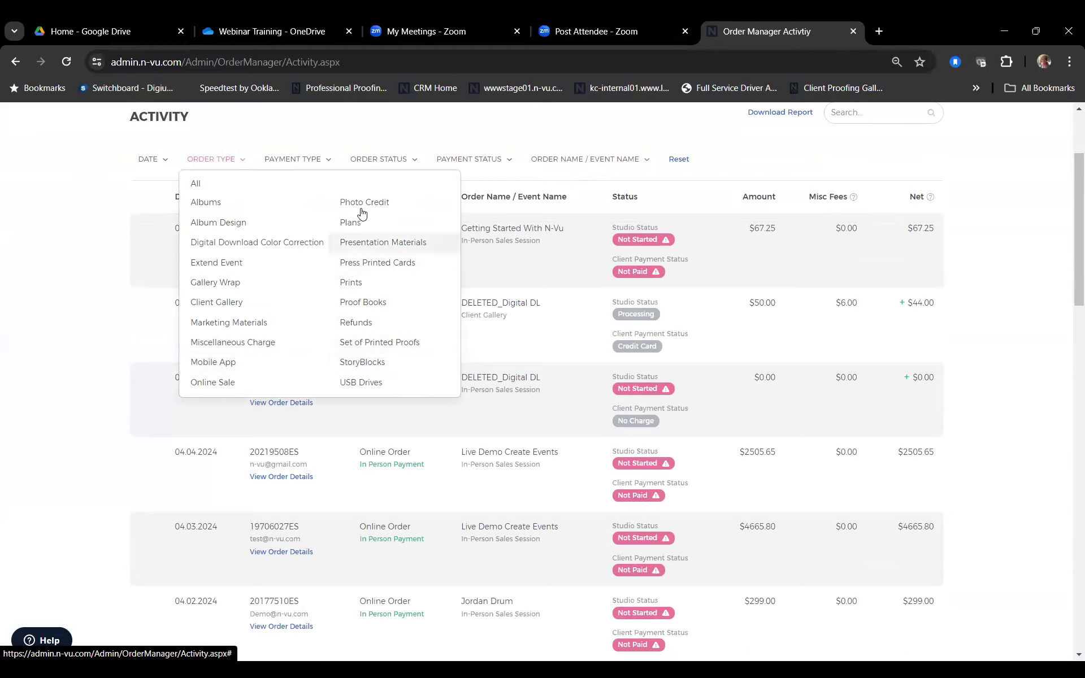
click(347, 129)
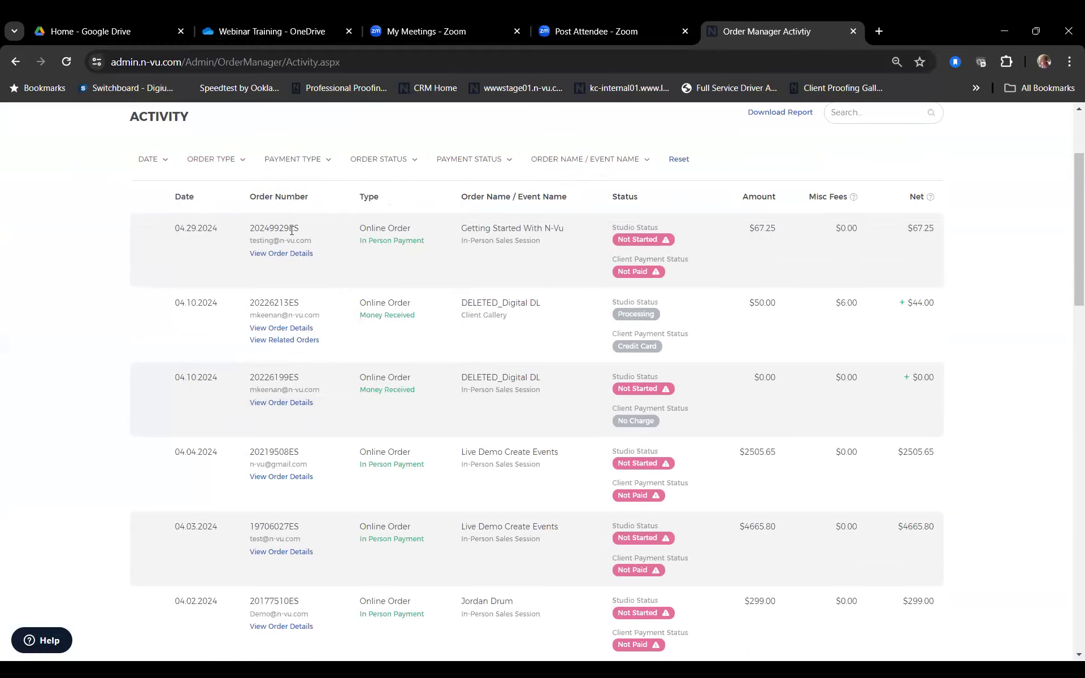
click(283, 254)
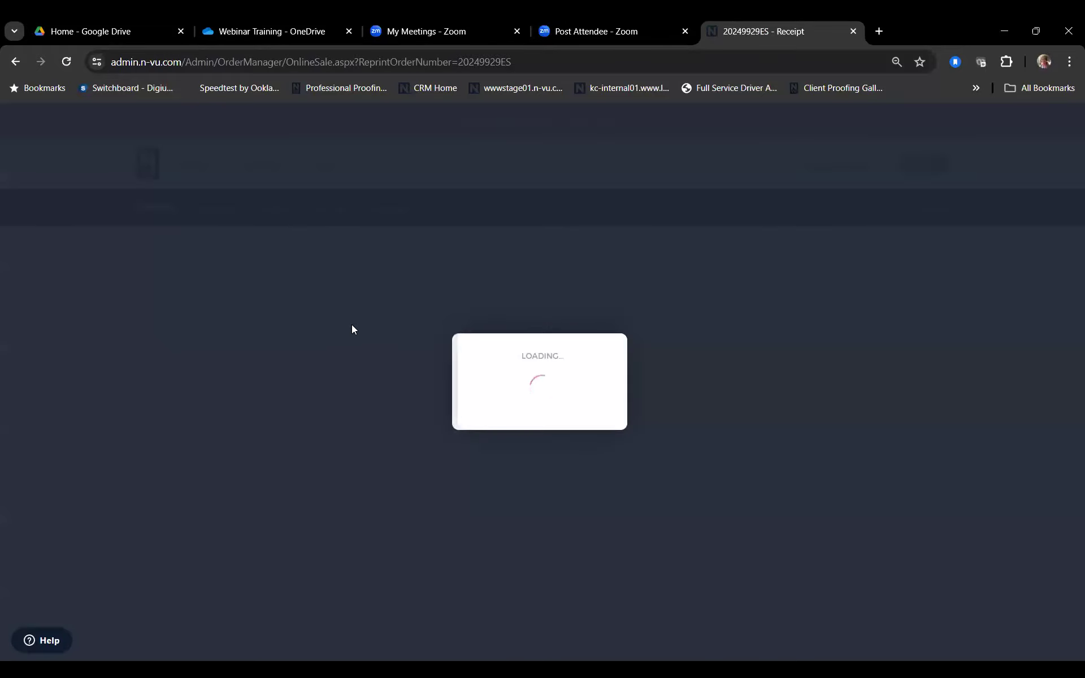
Step: Mark the Getting Started With N-Vu order as paid in person
scroll(507, 363, down, 2)
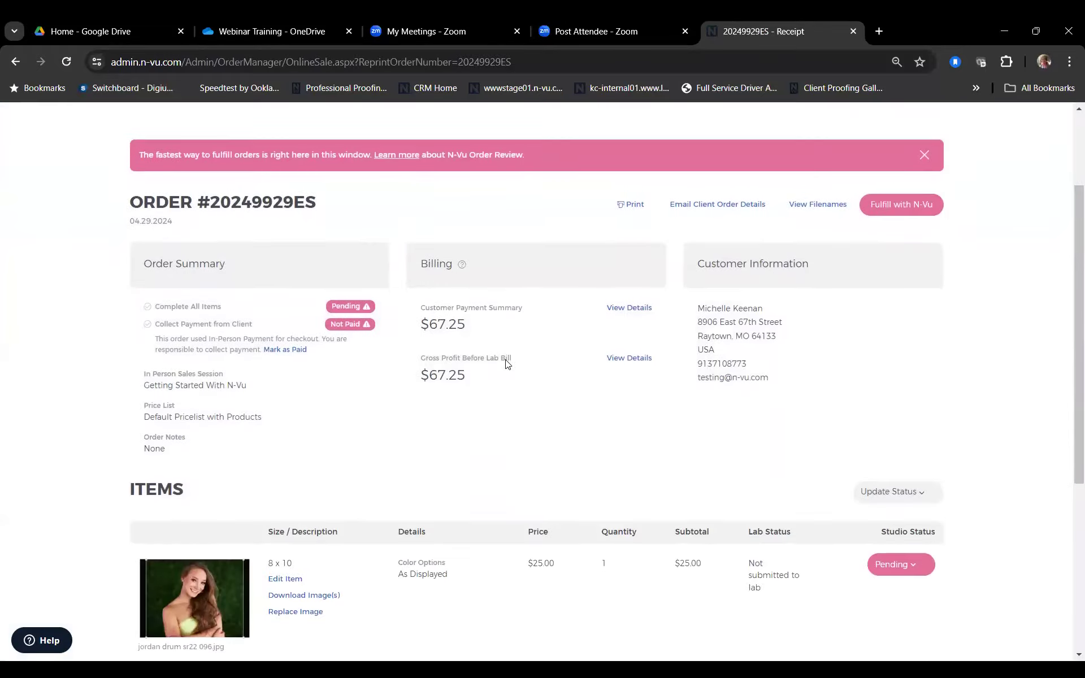
scroll(507, 364, down, 1)
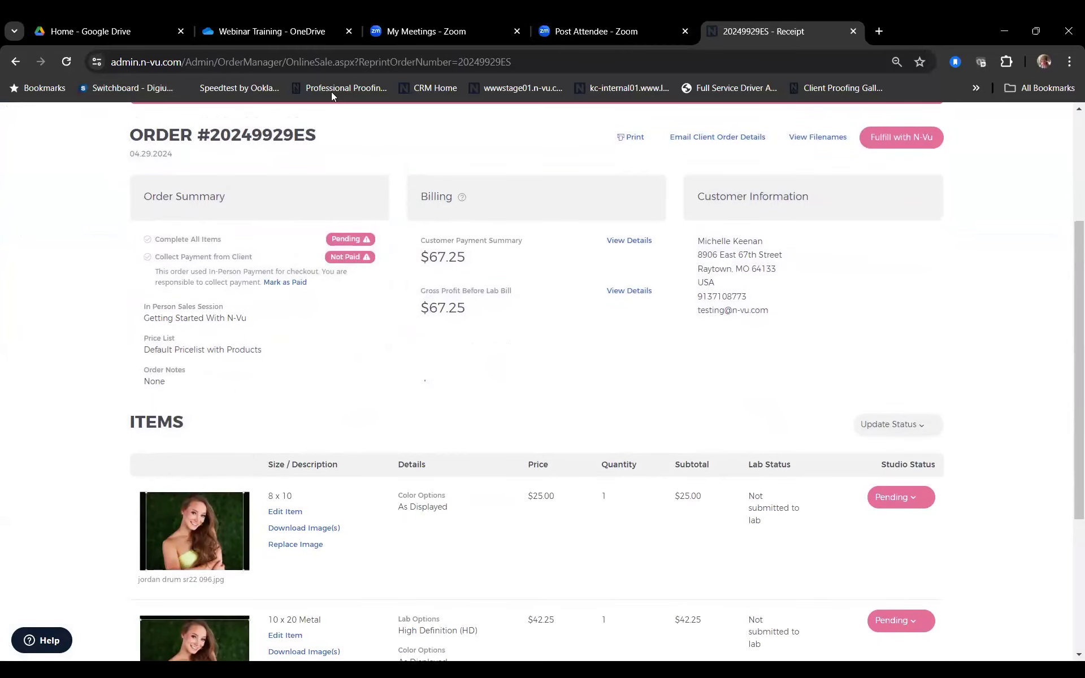
scroll(424, 171, up, 3)
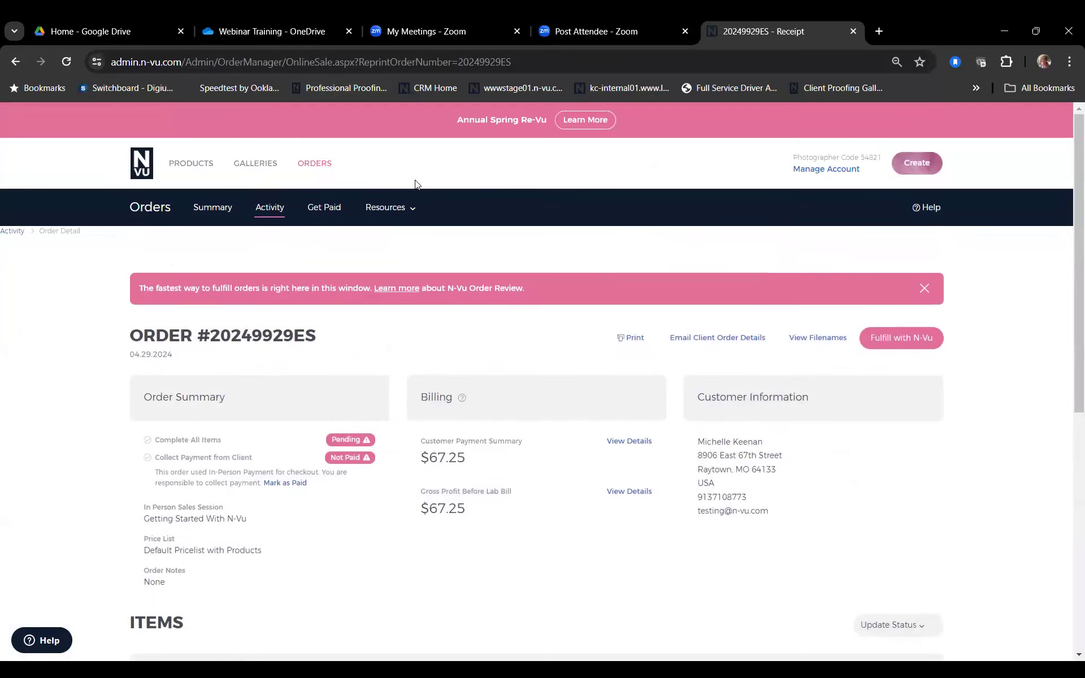
scroll(806, 375, down, 1)
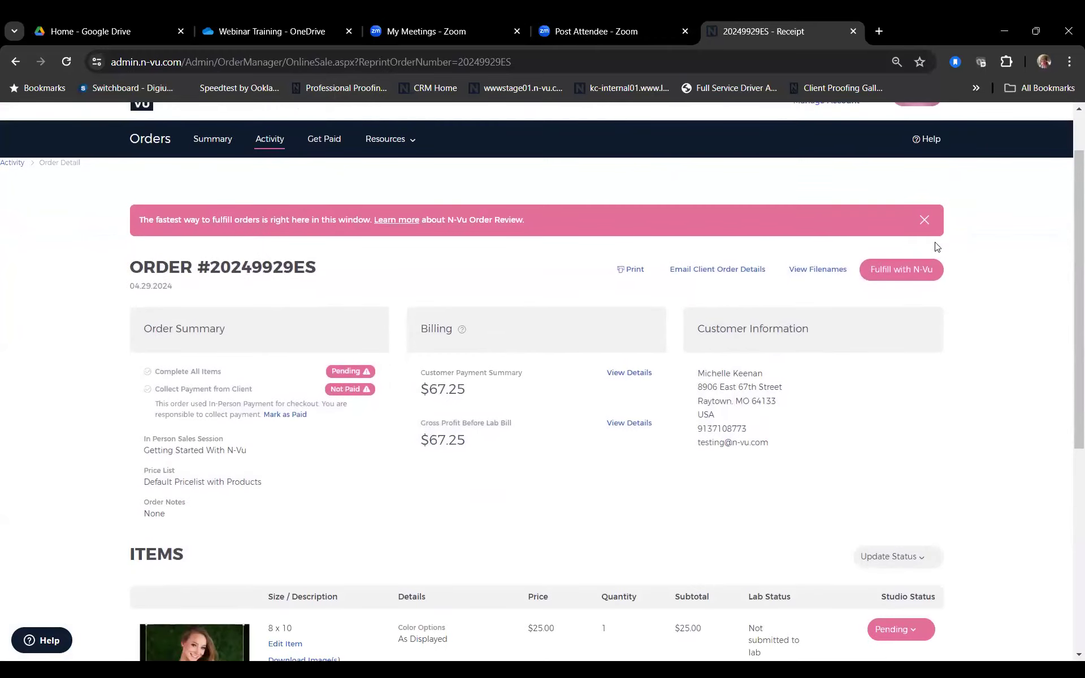
scroll(990, 406, down, 2)
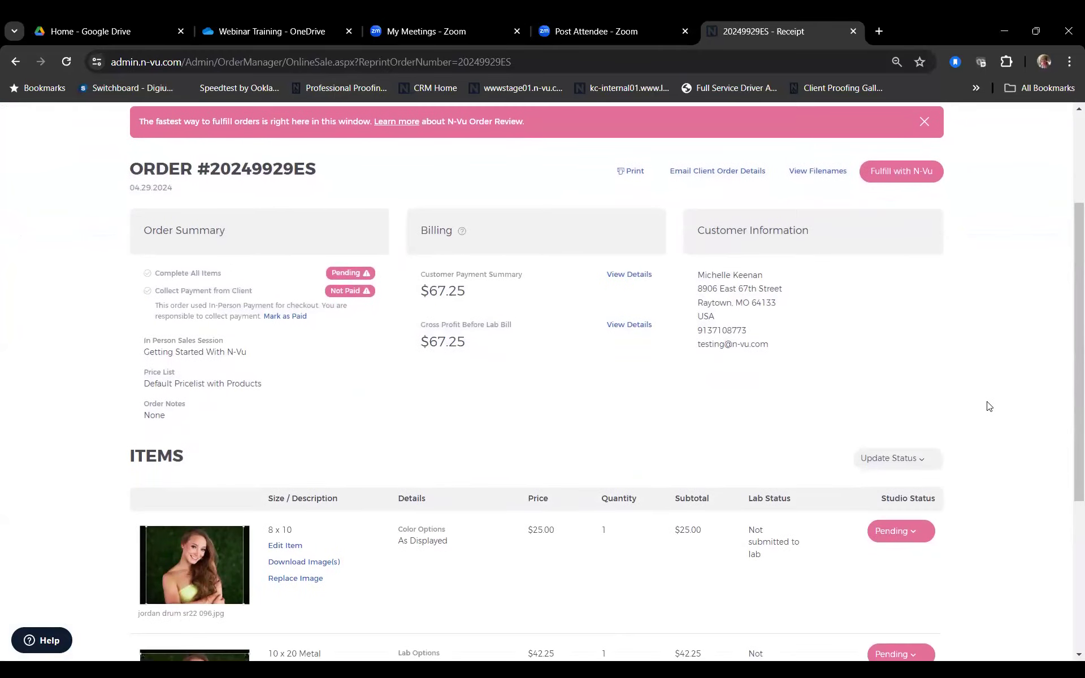
scroll(990, 406, down, 1)
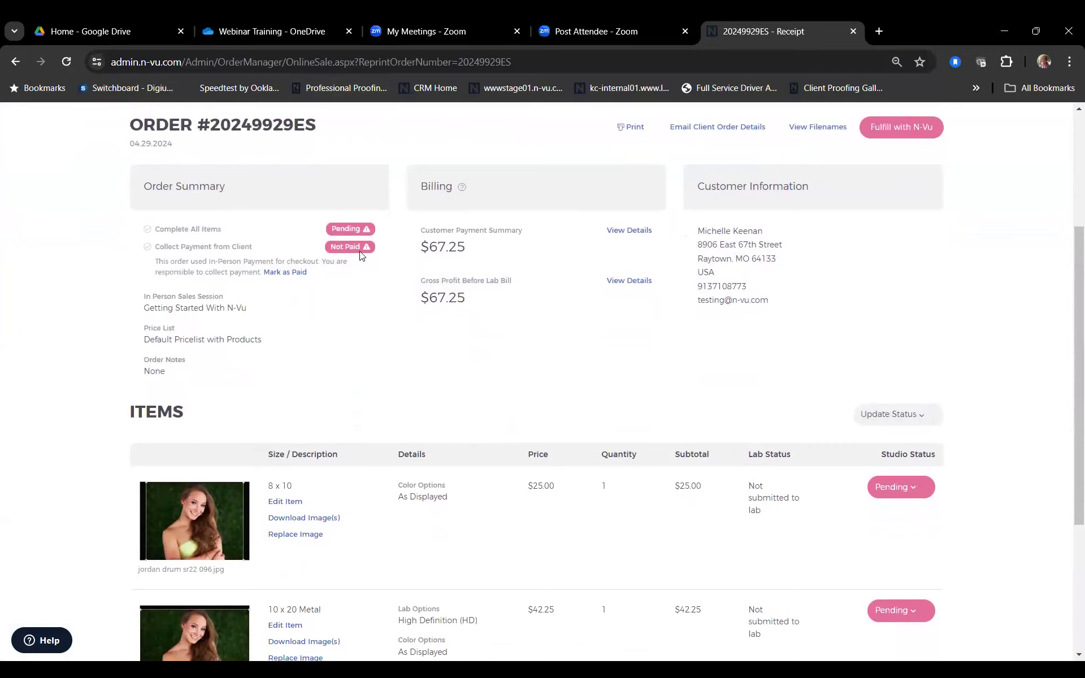
click(285, 273)
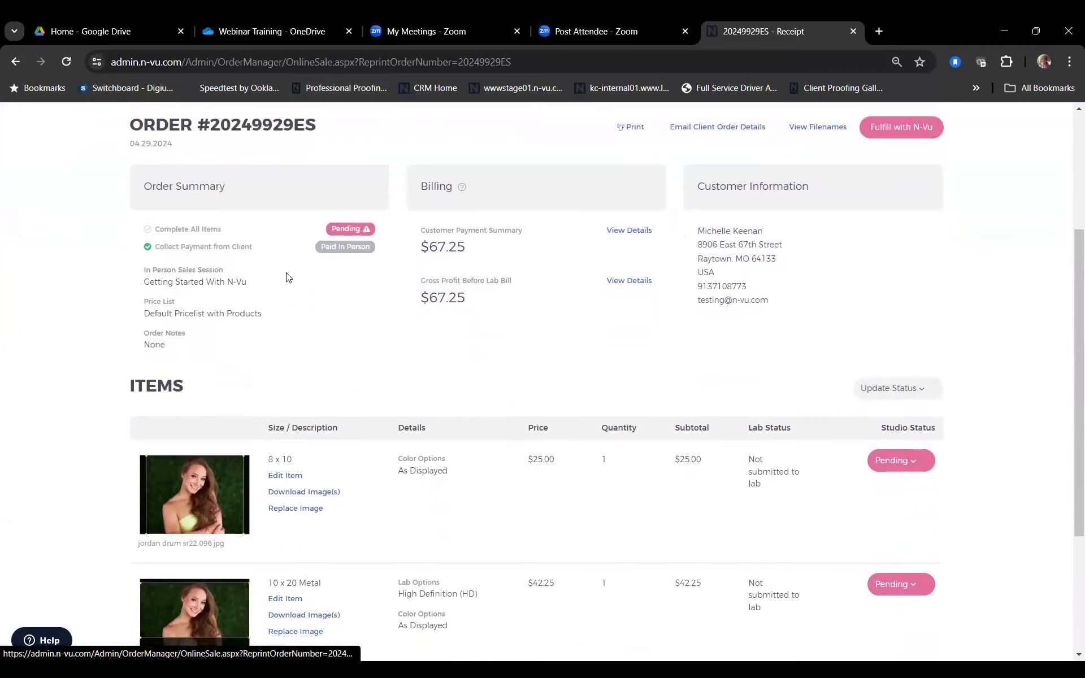
Step: Apply the Final retouchimg studio status to both order items
scroll(436, 394, down, 1)
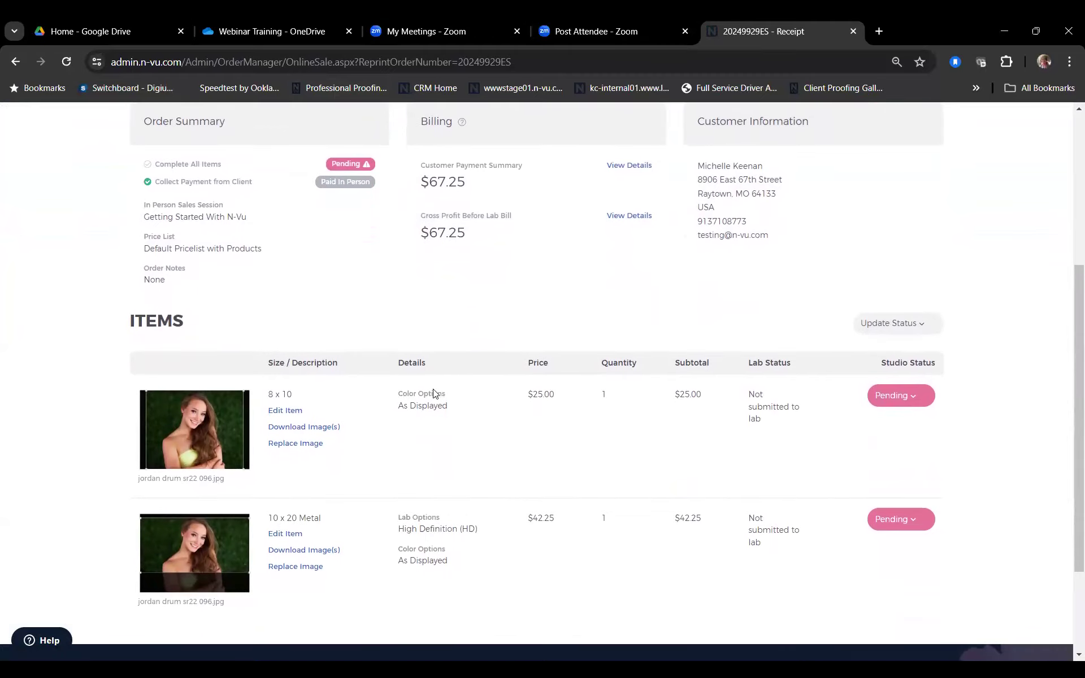
scroll(435, 394, down, 1)
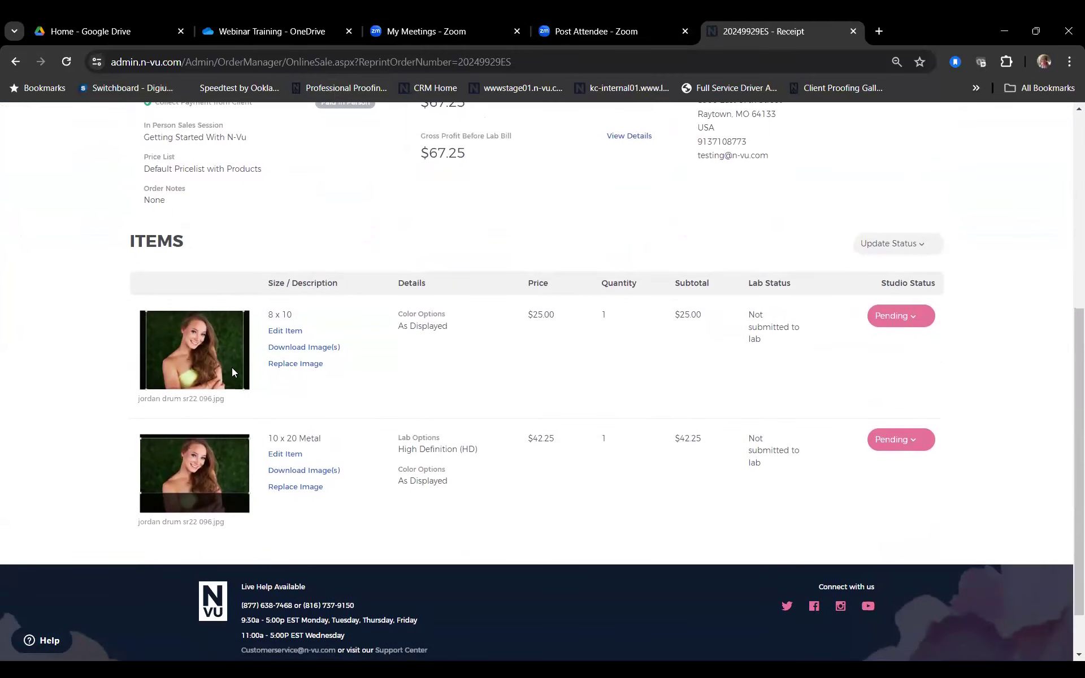
scroll(385, 232, up, 2)
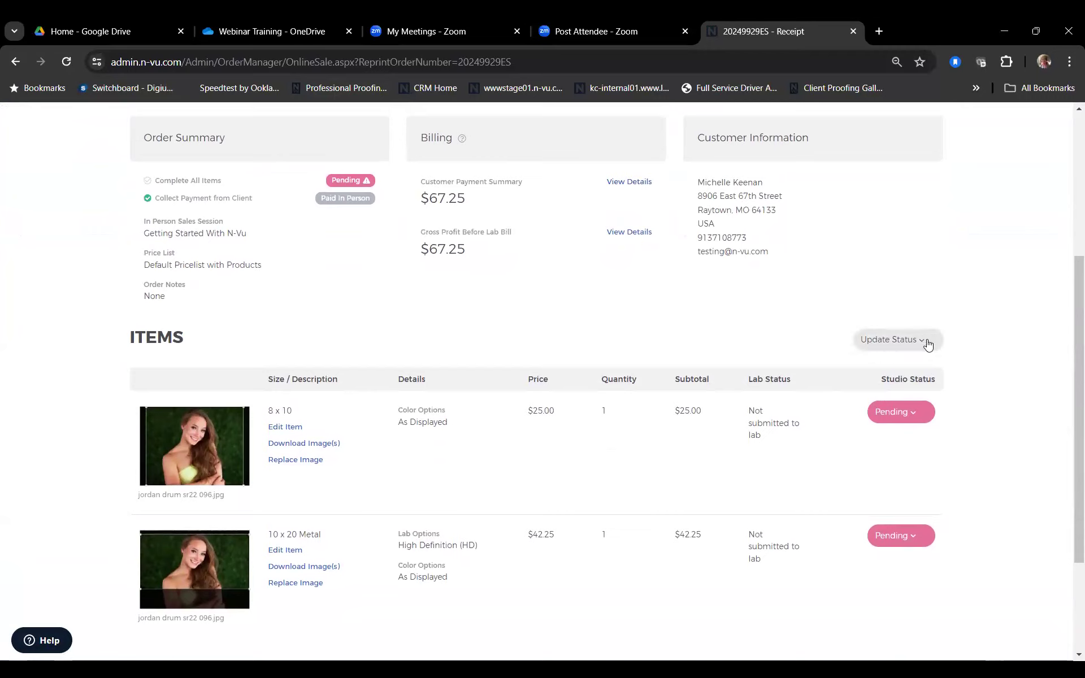
click(927, 346)
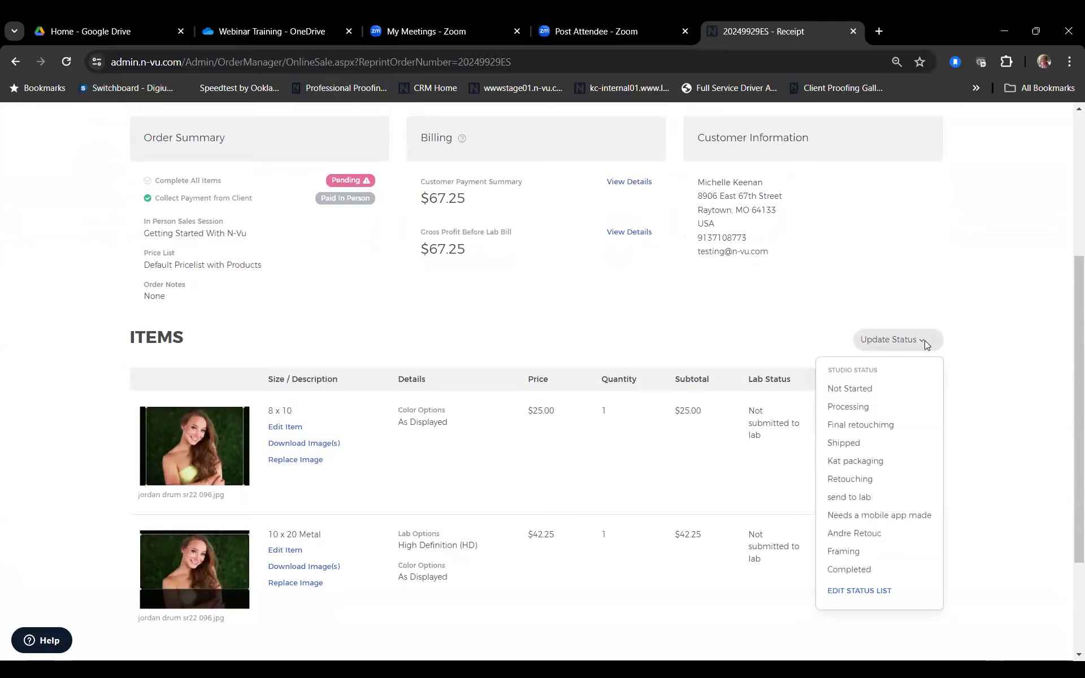
click(880, 429)
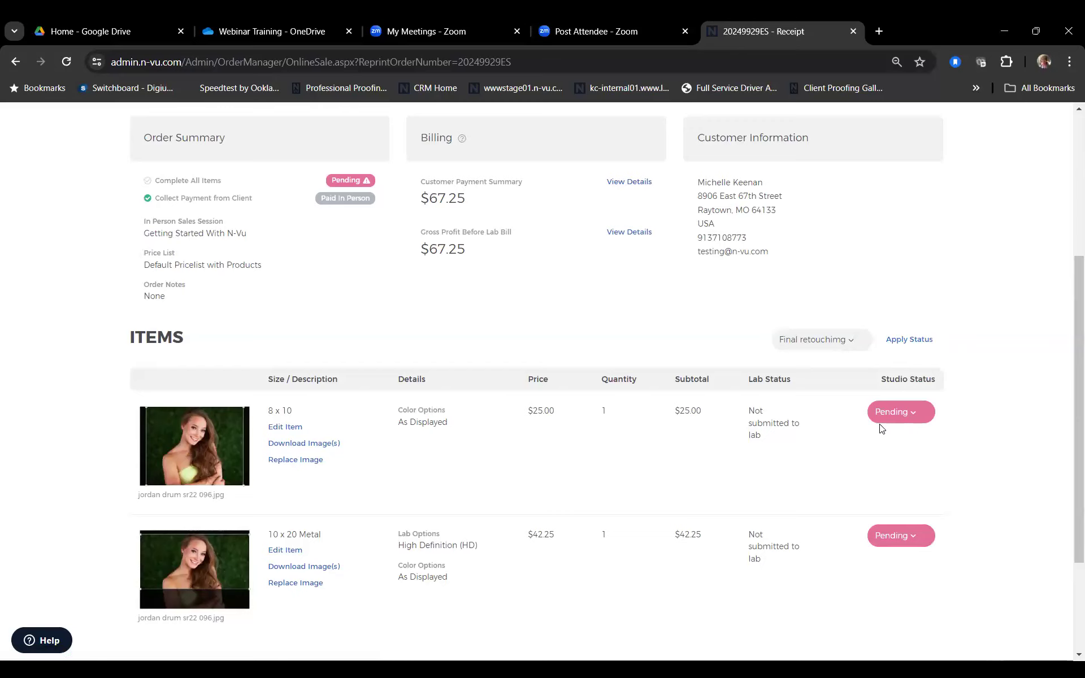
click(901, 340)
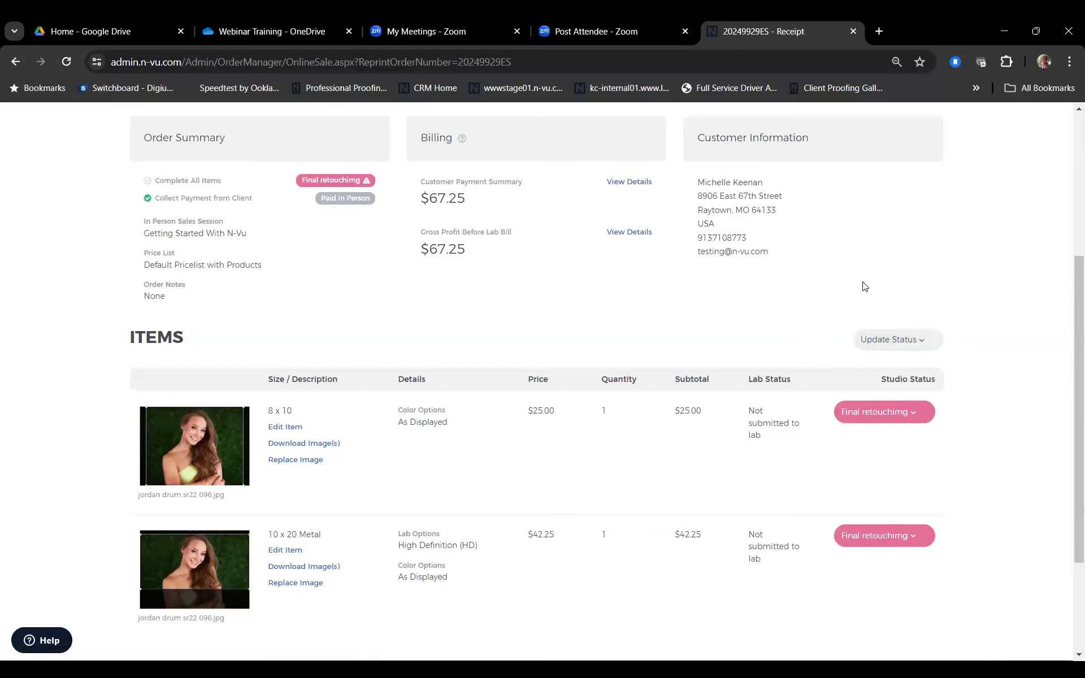
scroll(733, 236, up, 5)
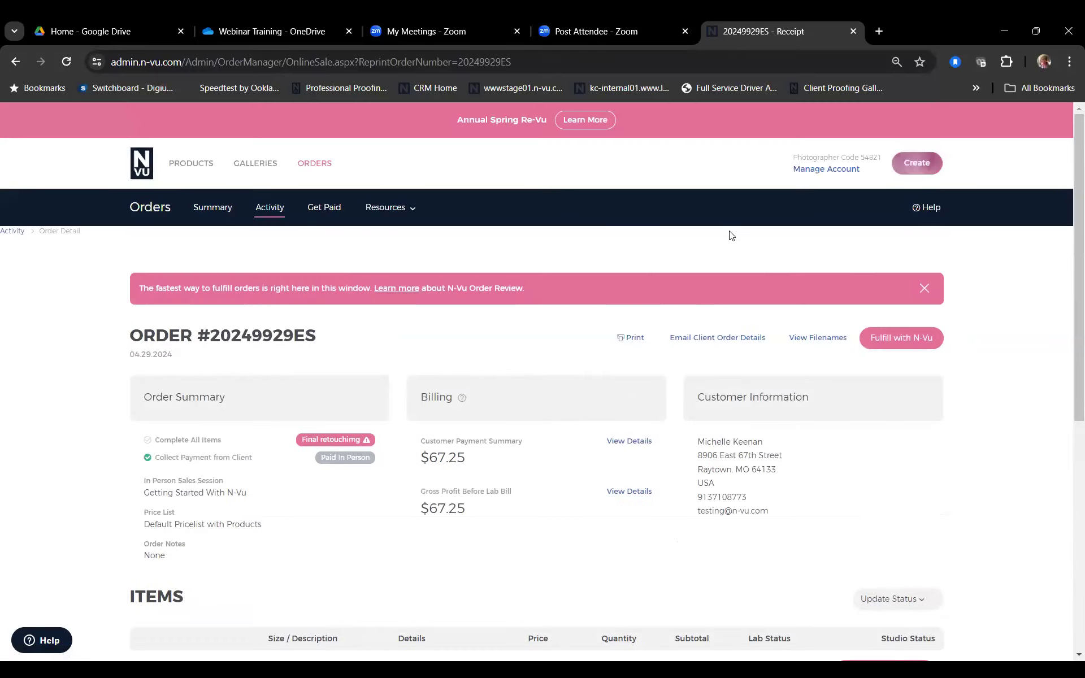
Step: Filter order activity to Final retouchimg and reopen the Getting Started With N-Vu order
click(269, 209)
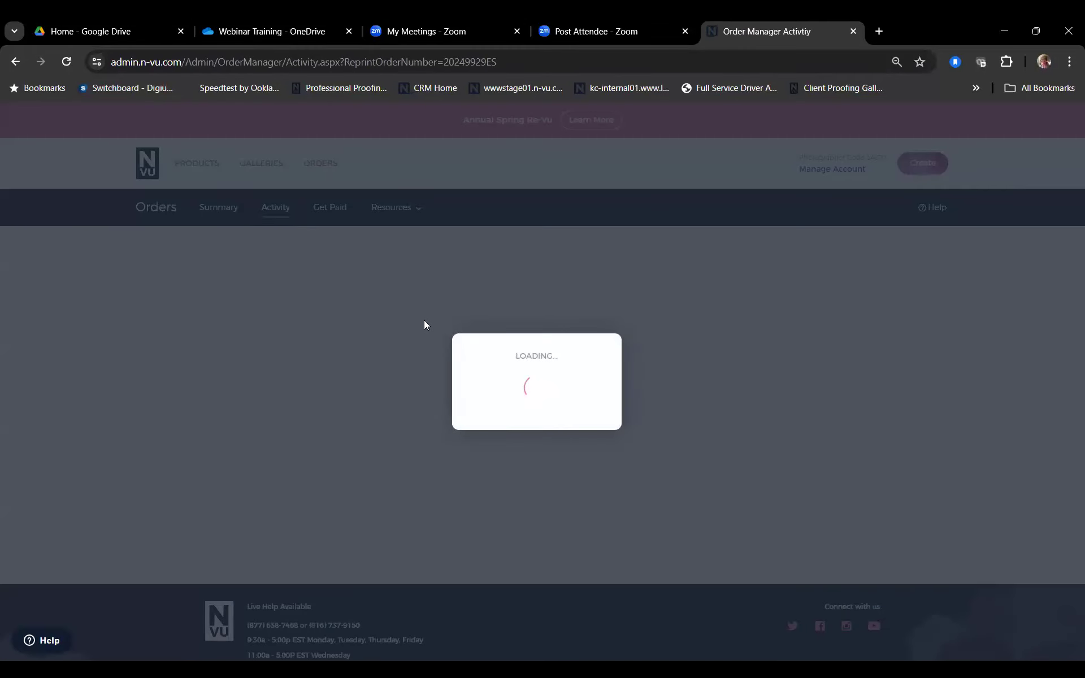
scroll(508, 345, down, 1)
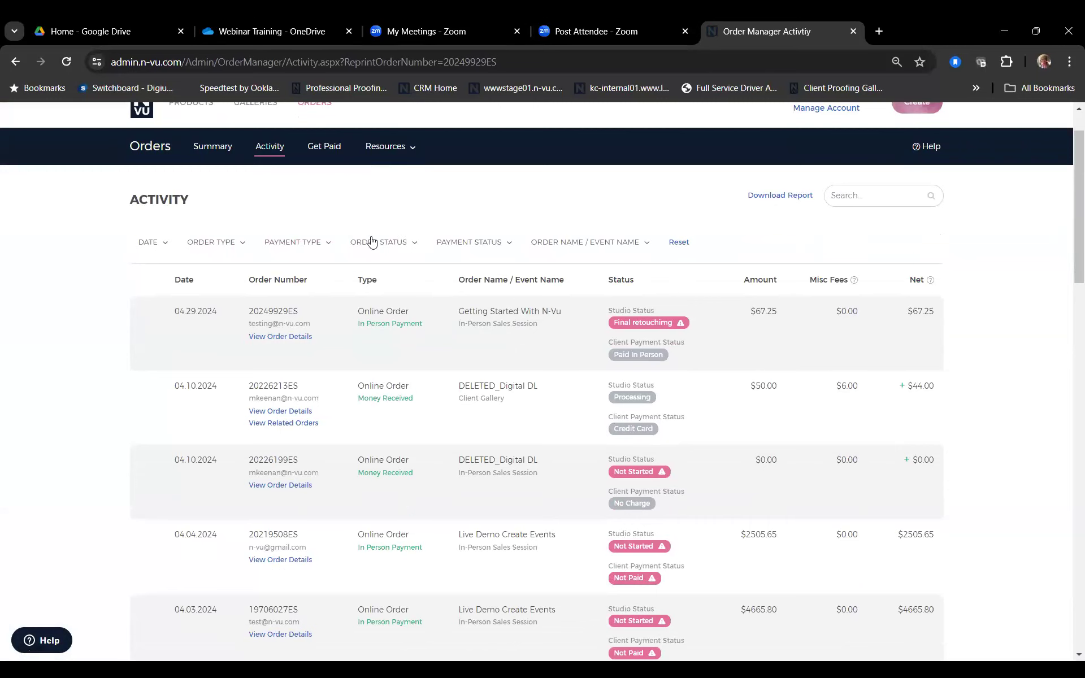
click(417, 246)
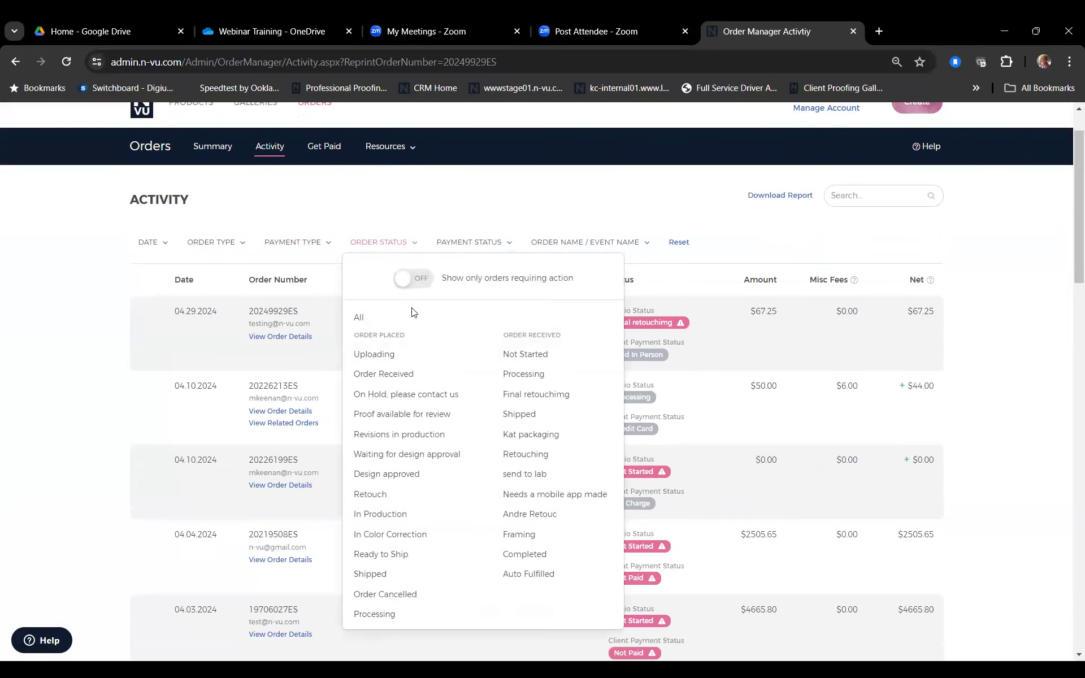
click(516, 395)
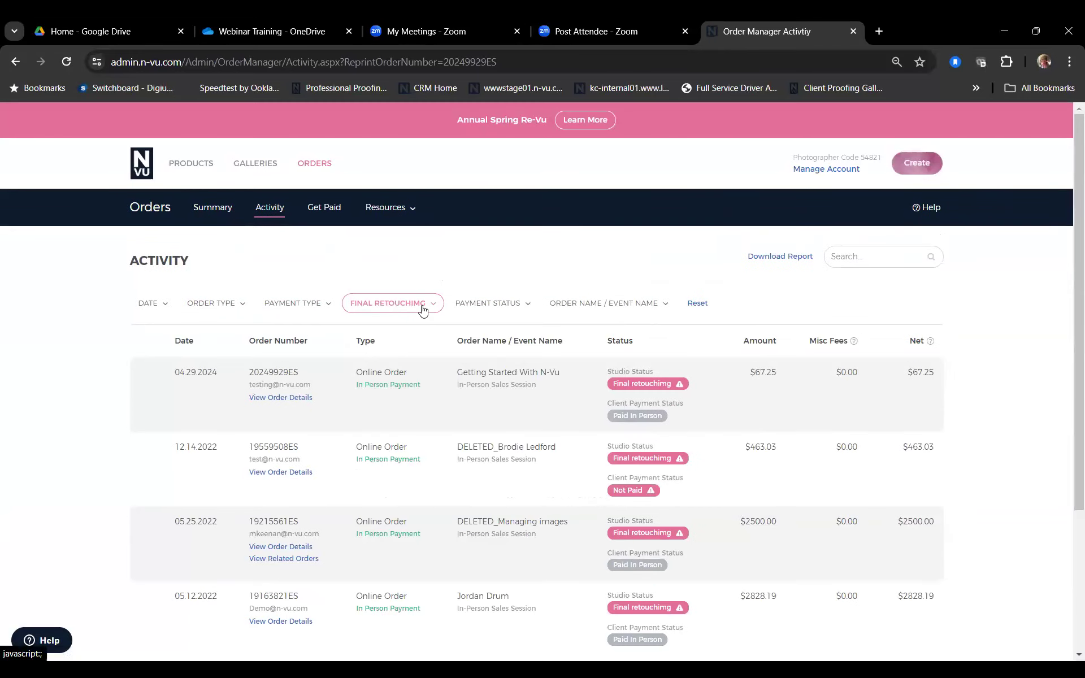
scroll(710, 347, down, 3)
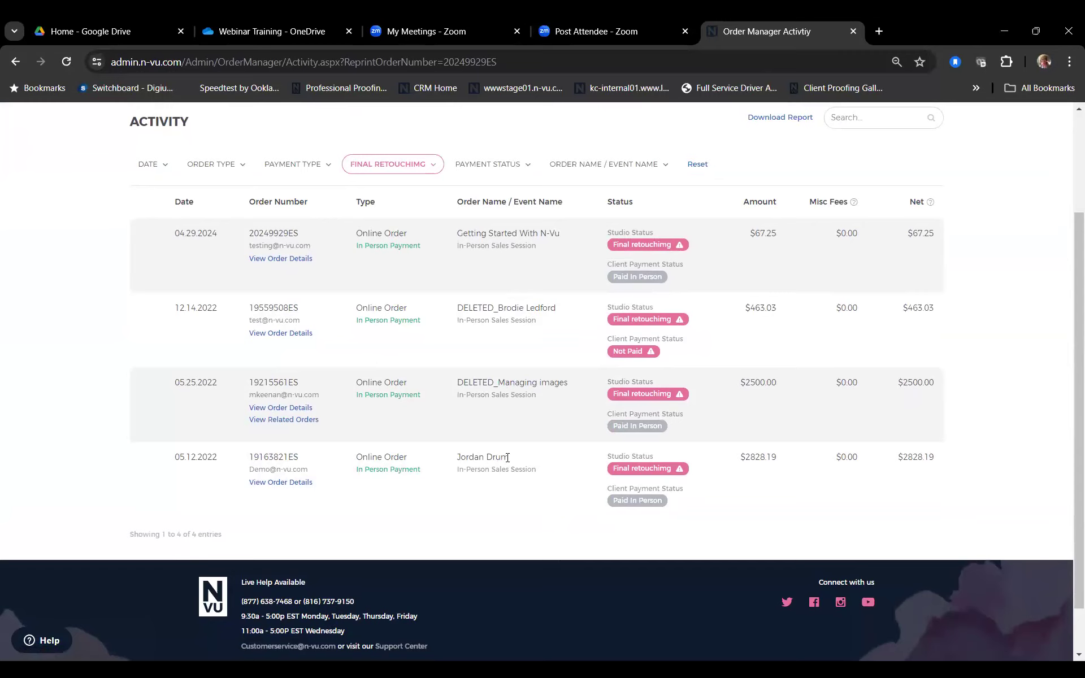
click(270, 261)
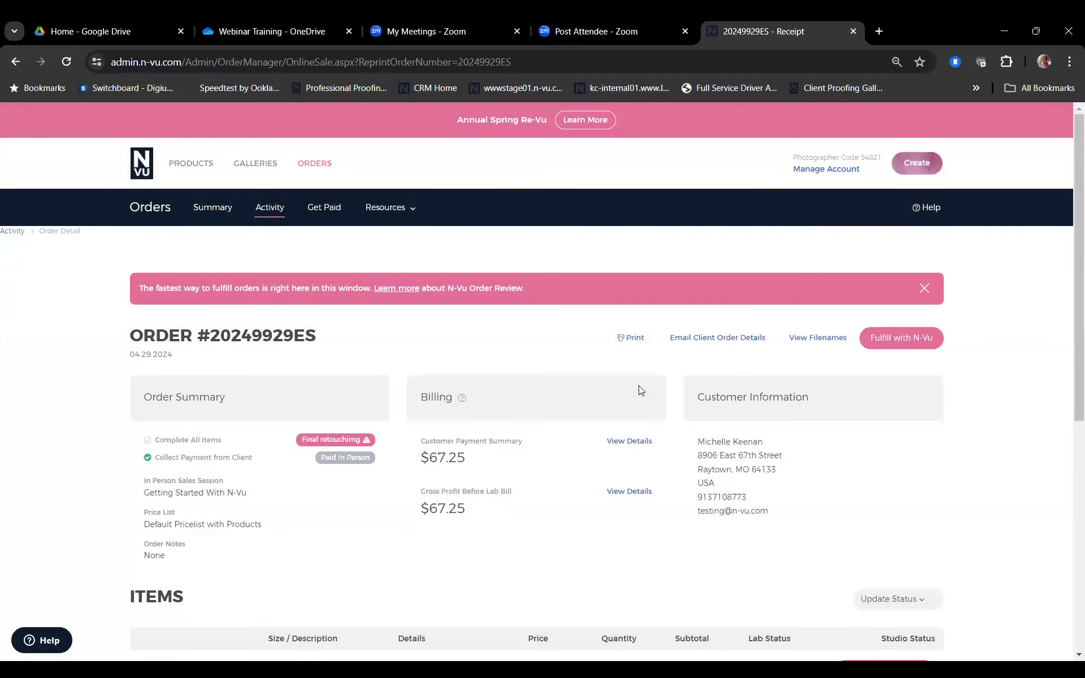
scroll(640, 387, down, 3)
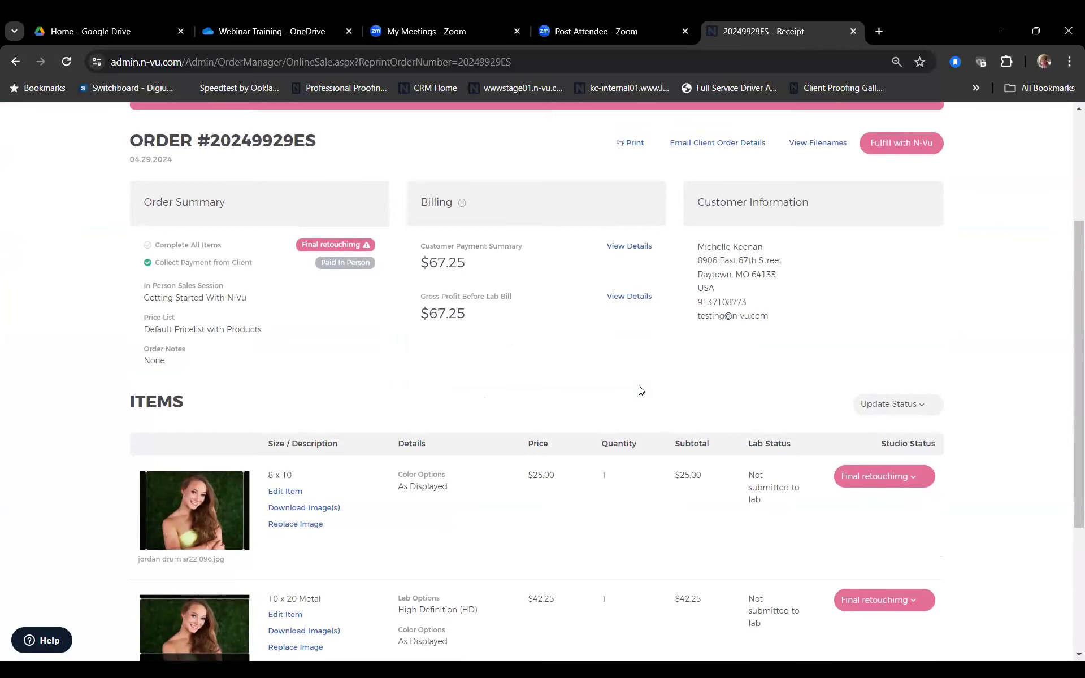
scroll(641, 390, down, 3)
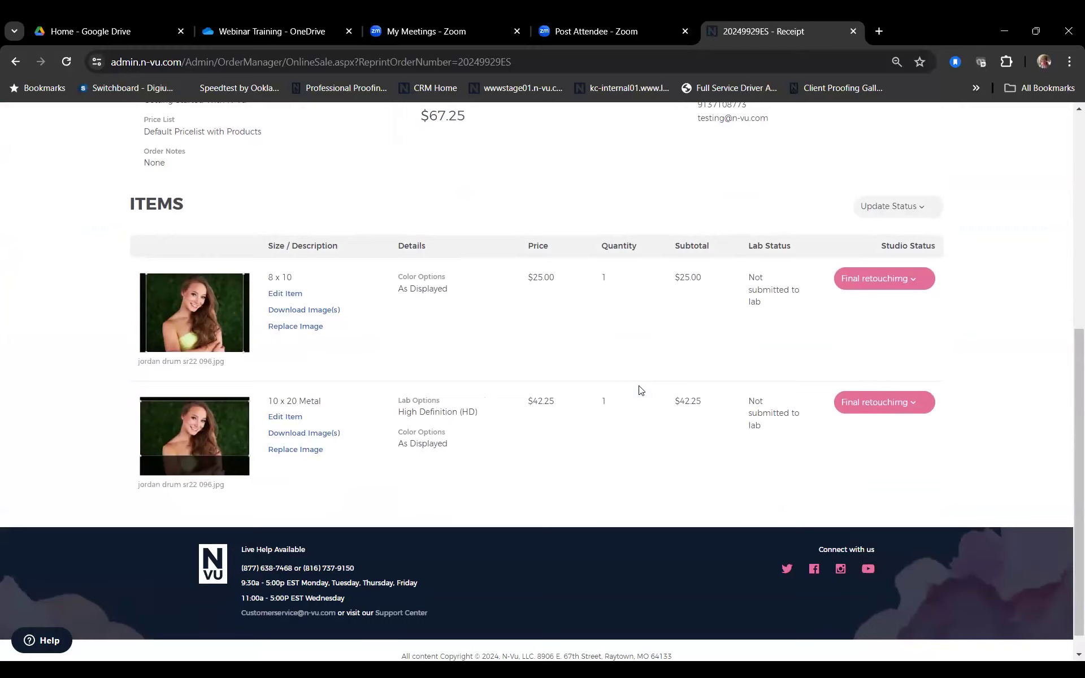
click(289, 328)
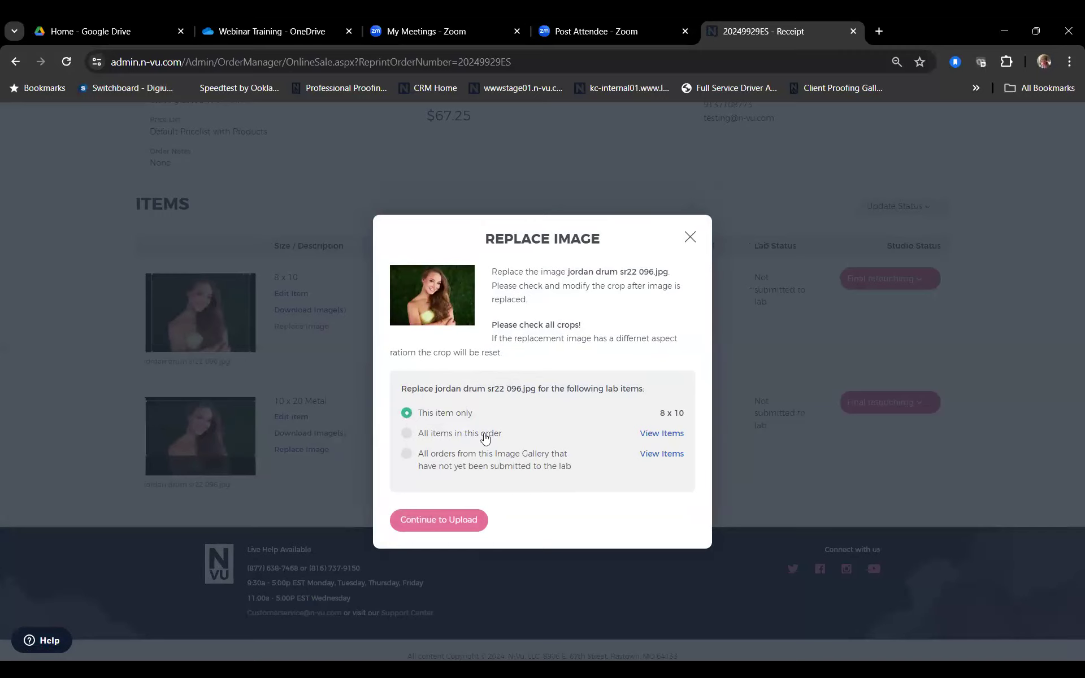
click(691, 240)
scroll(660, 385, up, 2)
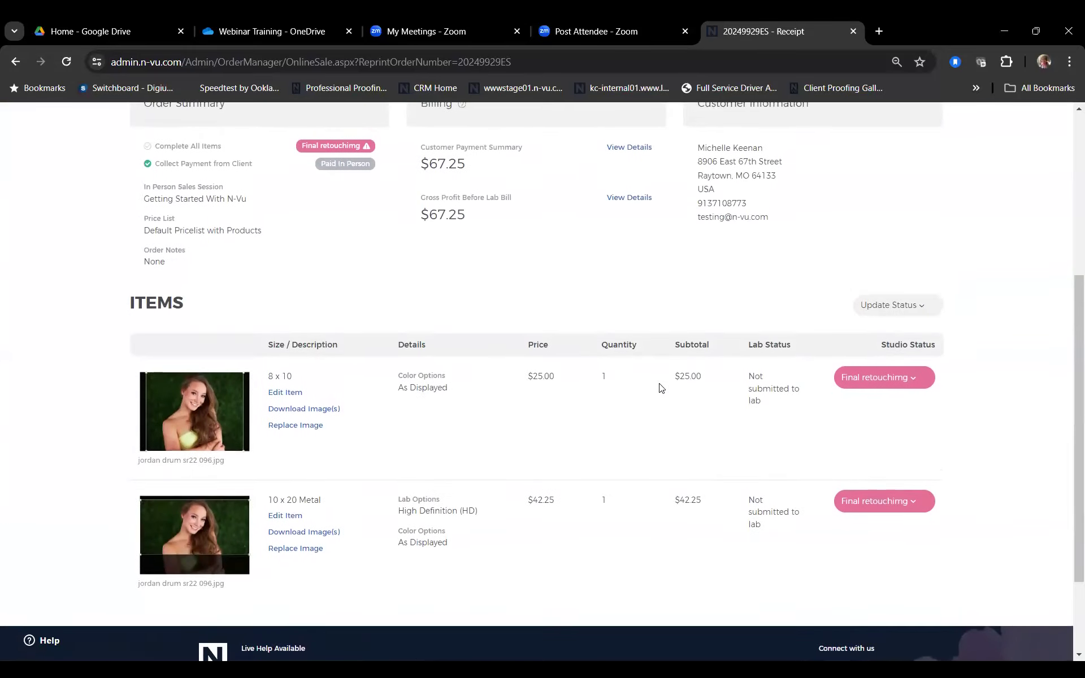
scroll(660, 388, up, 4)
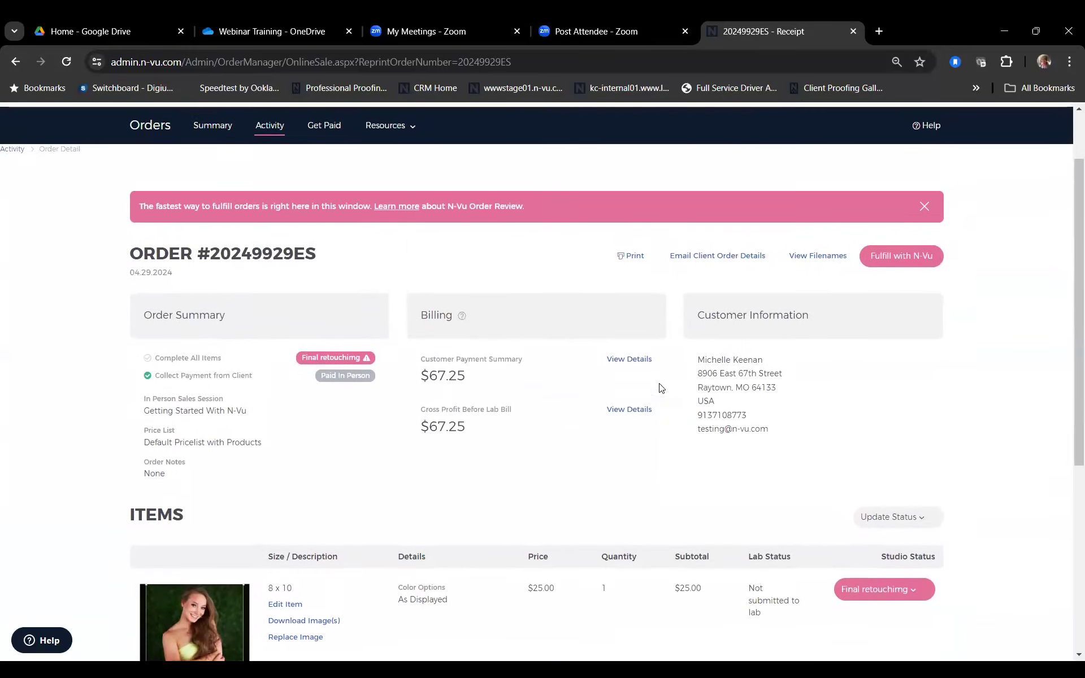
scroll(662, 388, up, 1)
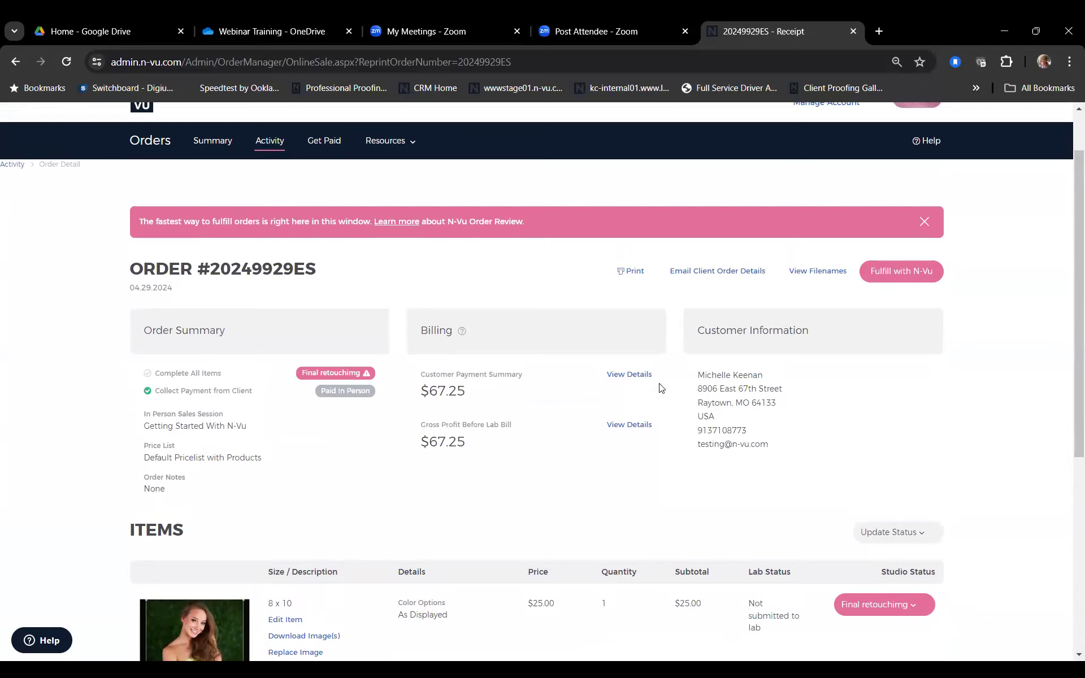
Step: Start Fulfill with N-Vu, select all items, then cancel the lab submission
click(899, 273)
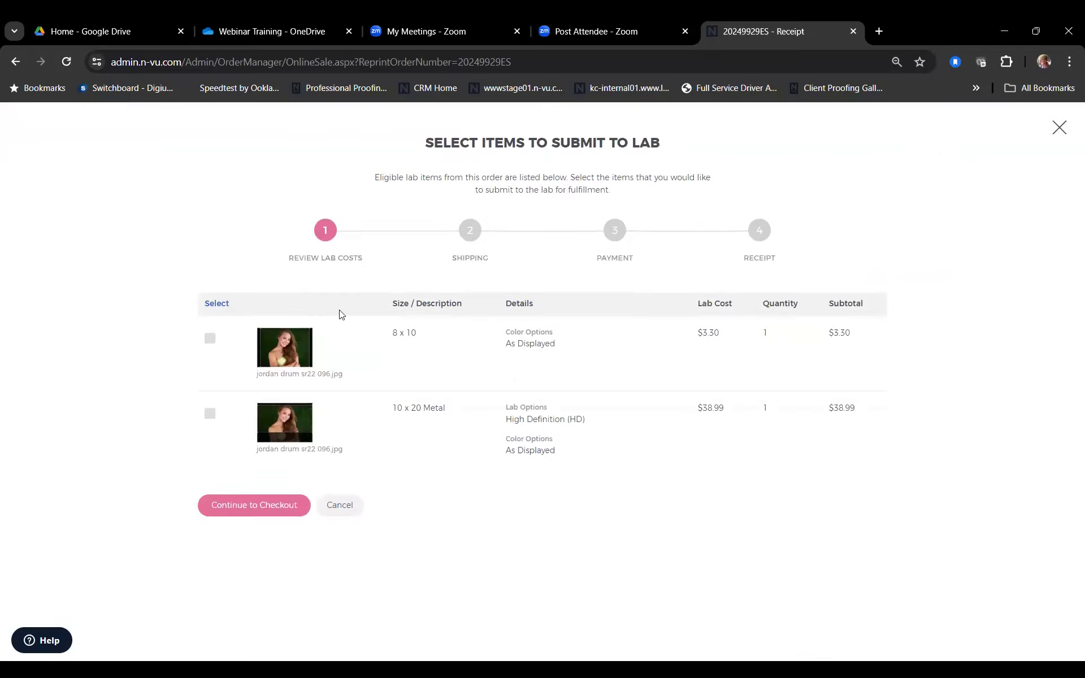
click(210, 338)
click(212, 310)
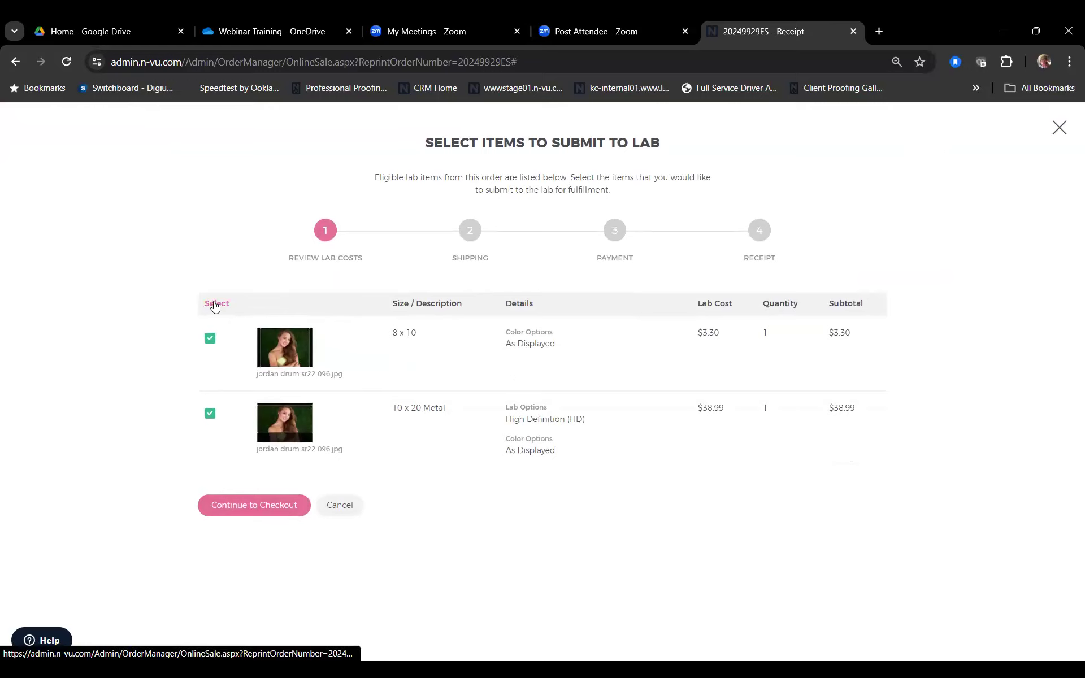
click(339, 505)
Step: Set both items' studio status to Completed and return to the Activity list
scroll(924, 383, down, 3)
click(922, 383)
scroll(923, 387, down, 2)
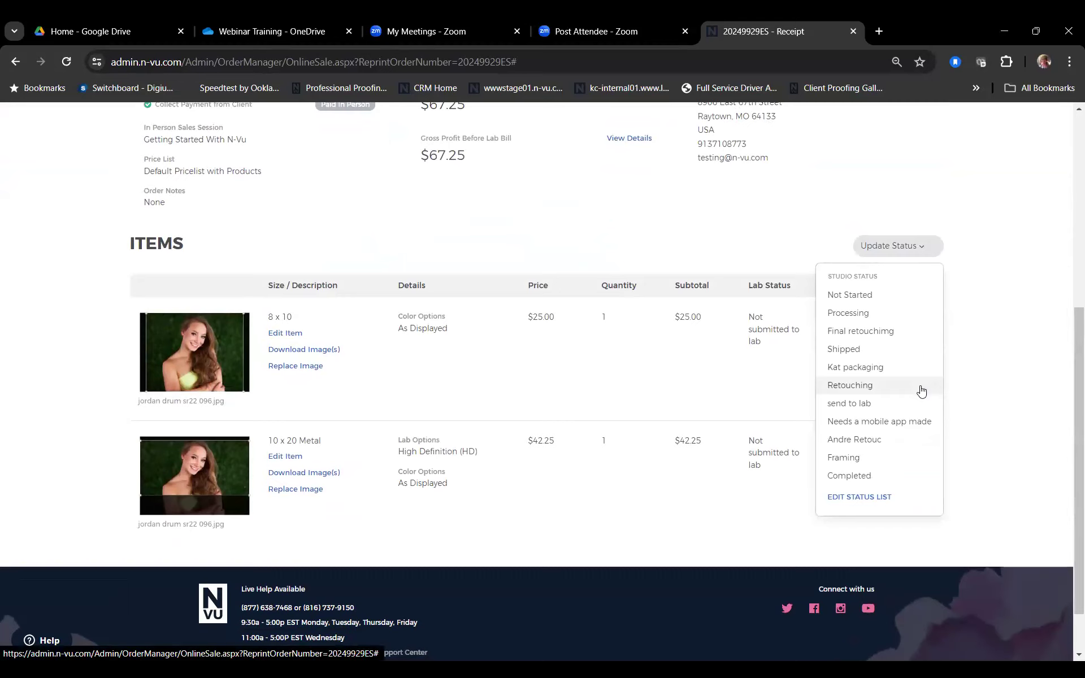
click(900, 482)
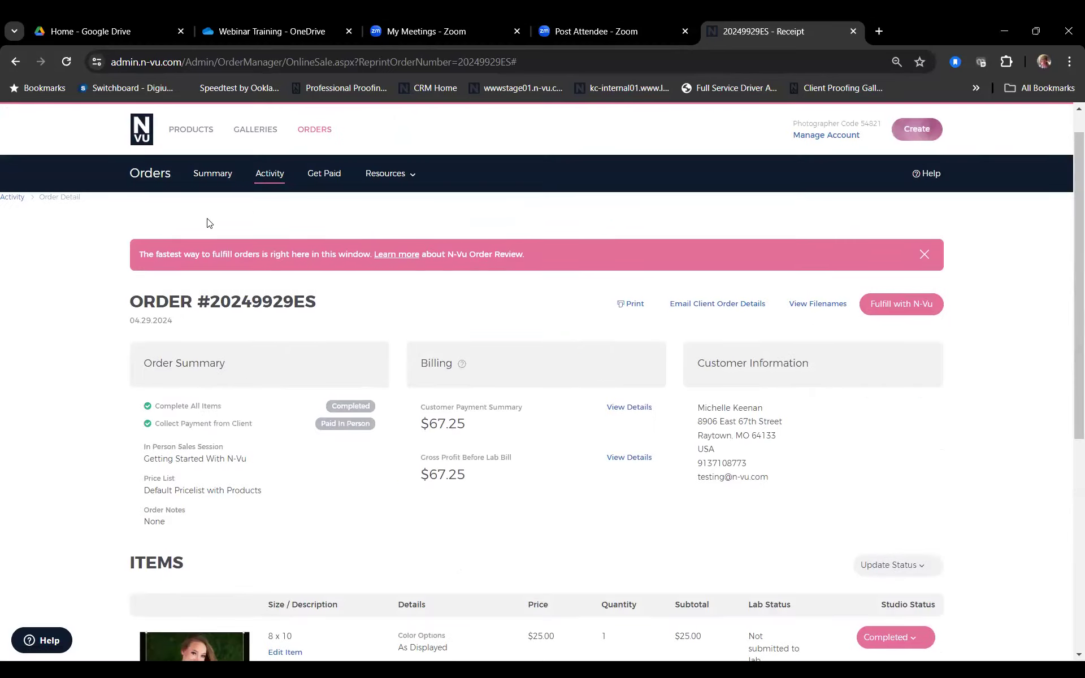
click(268, 173)
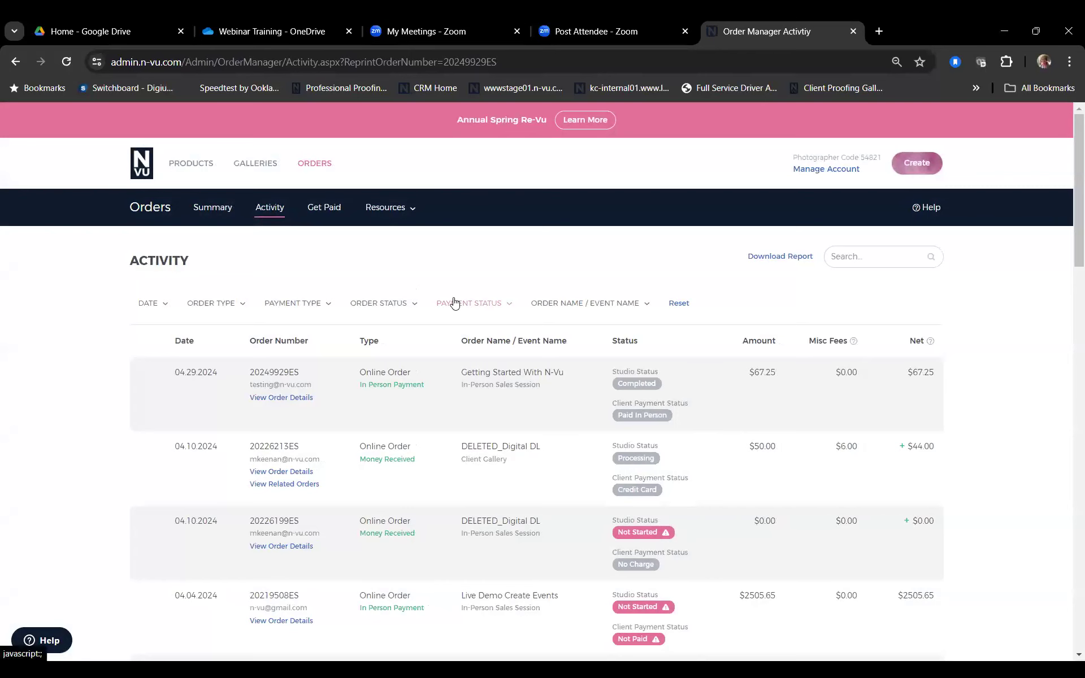
Step: Try the requiring-action filter, reset filters, then show only Completed orders
click(412, 306)
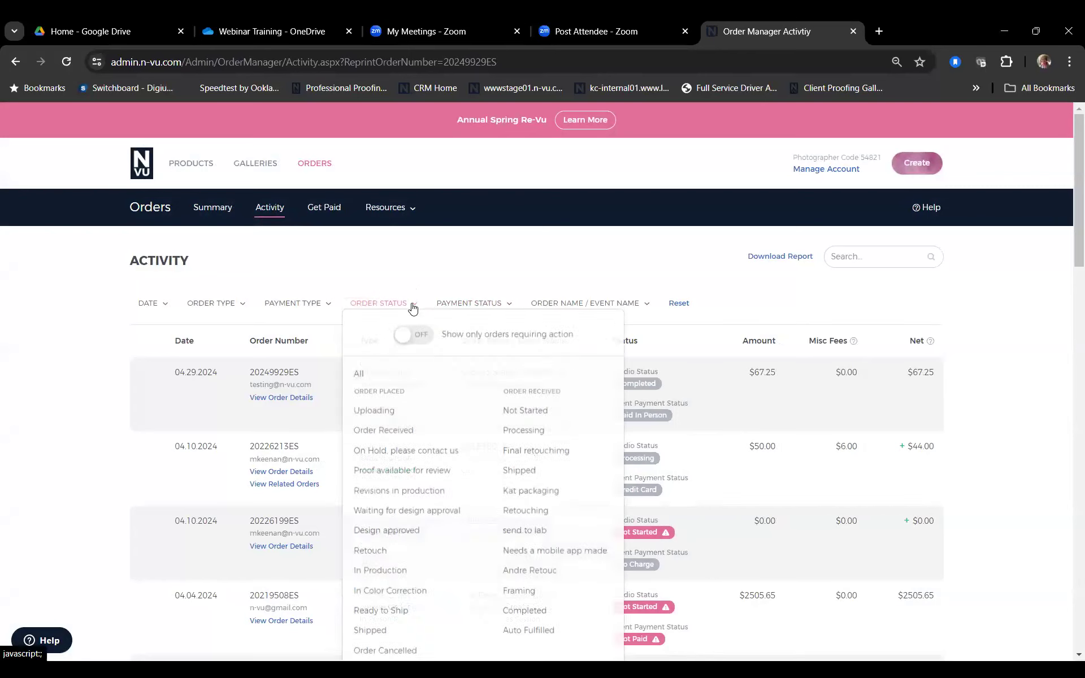
click(413, 345)
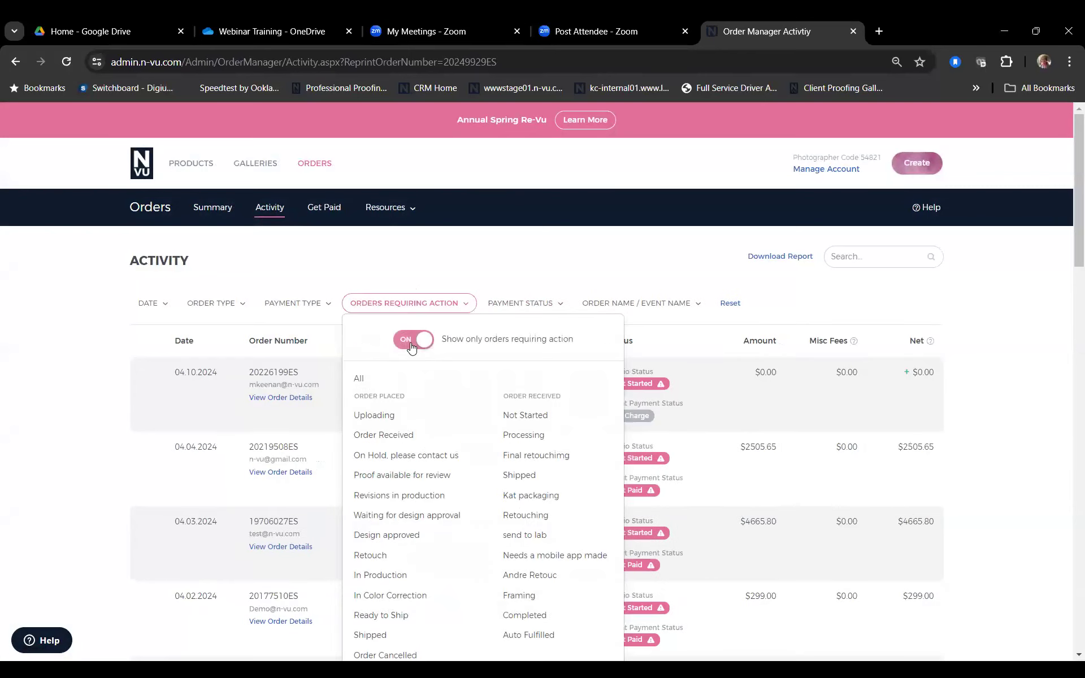
scroll(412, 348, down, 1)
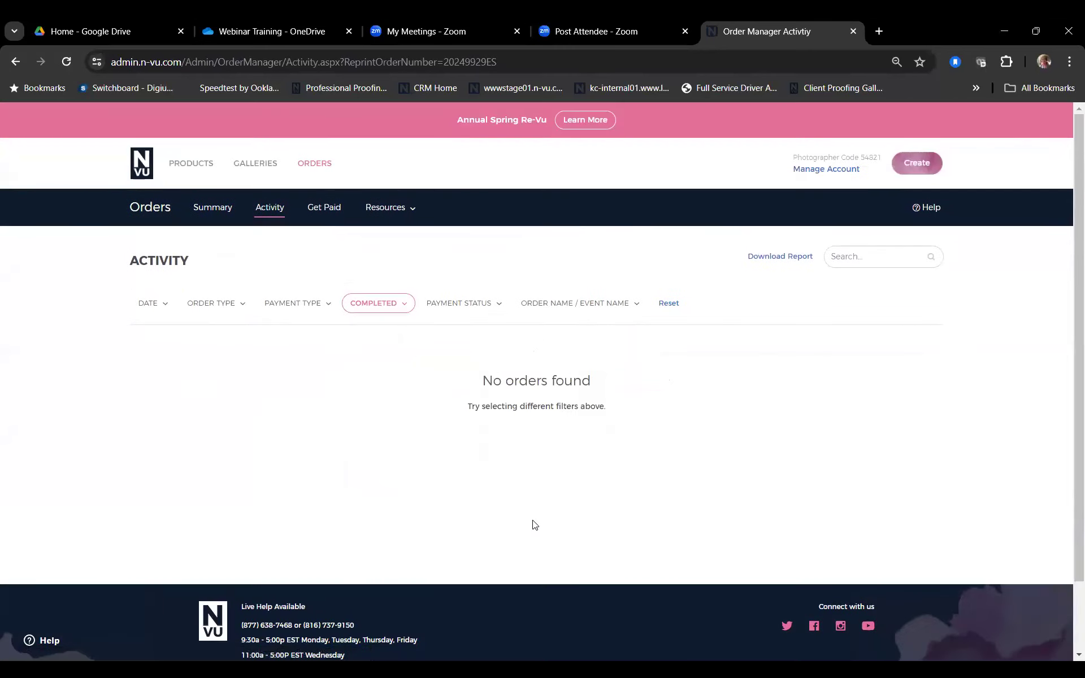
click(669, 304)
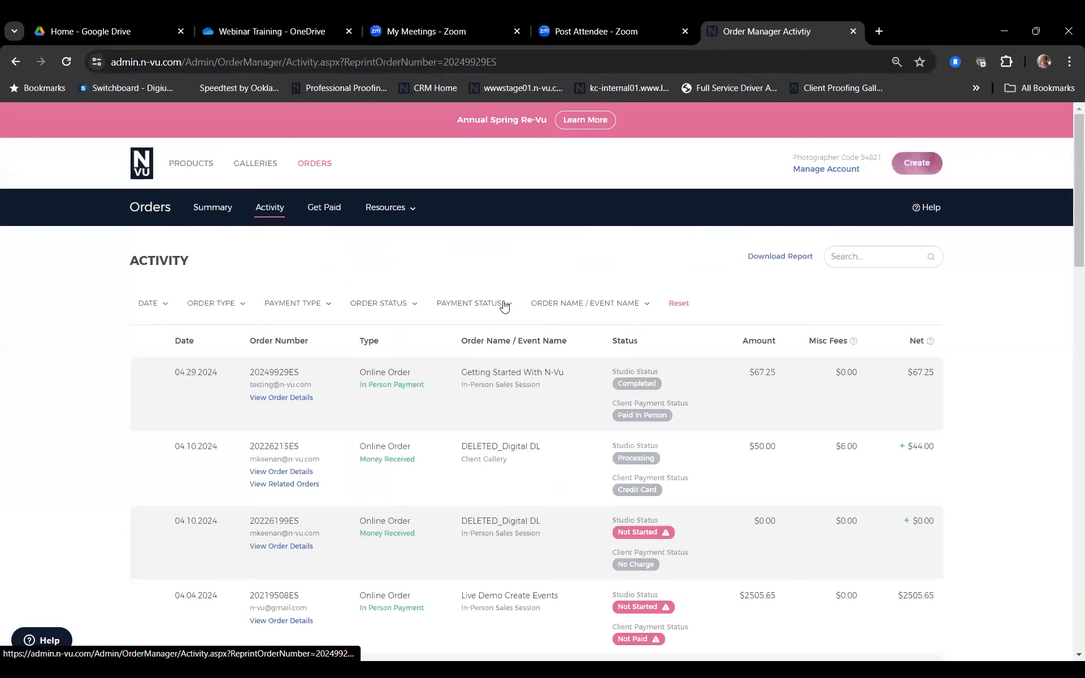
click(405, 304)
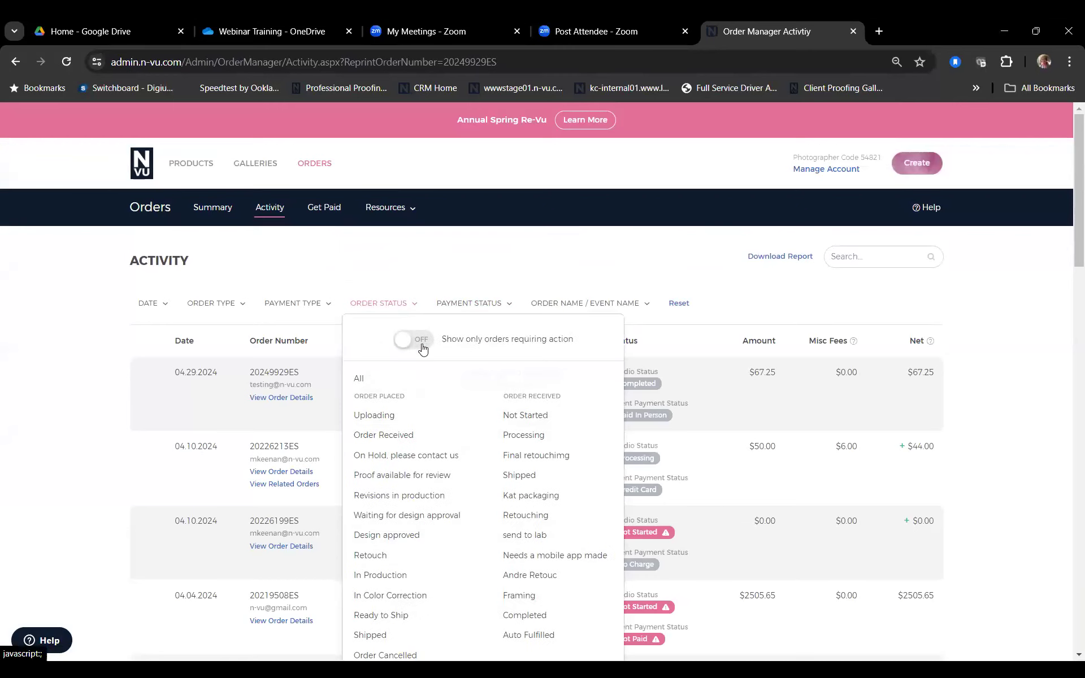
scroll(384, 475, down, 2)
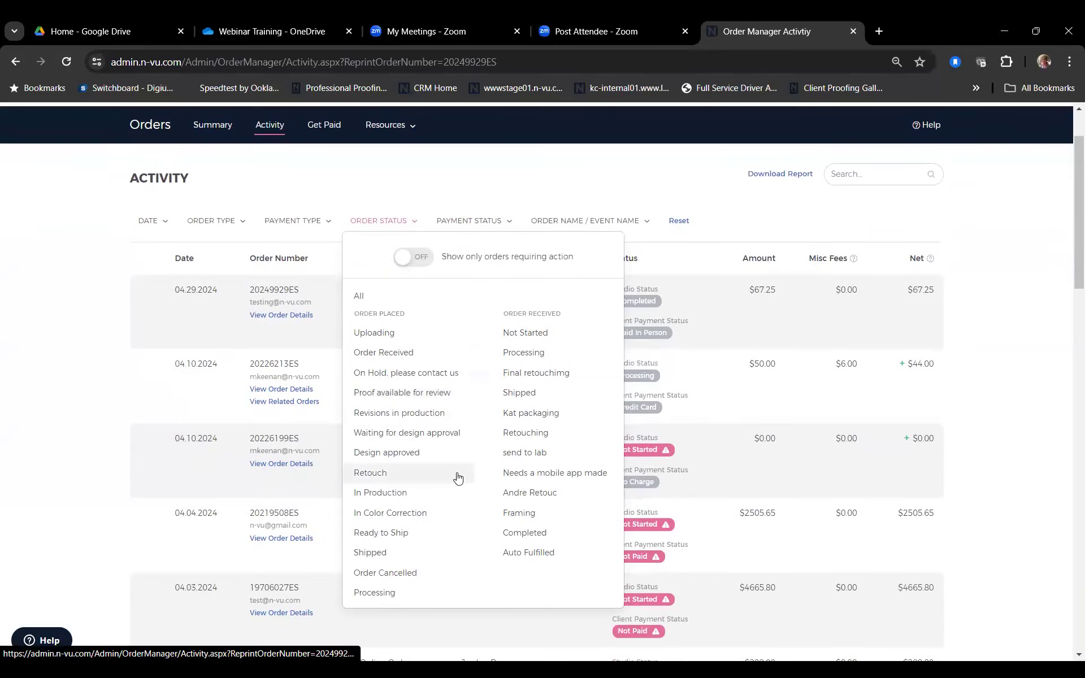
click(523, 532)
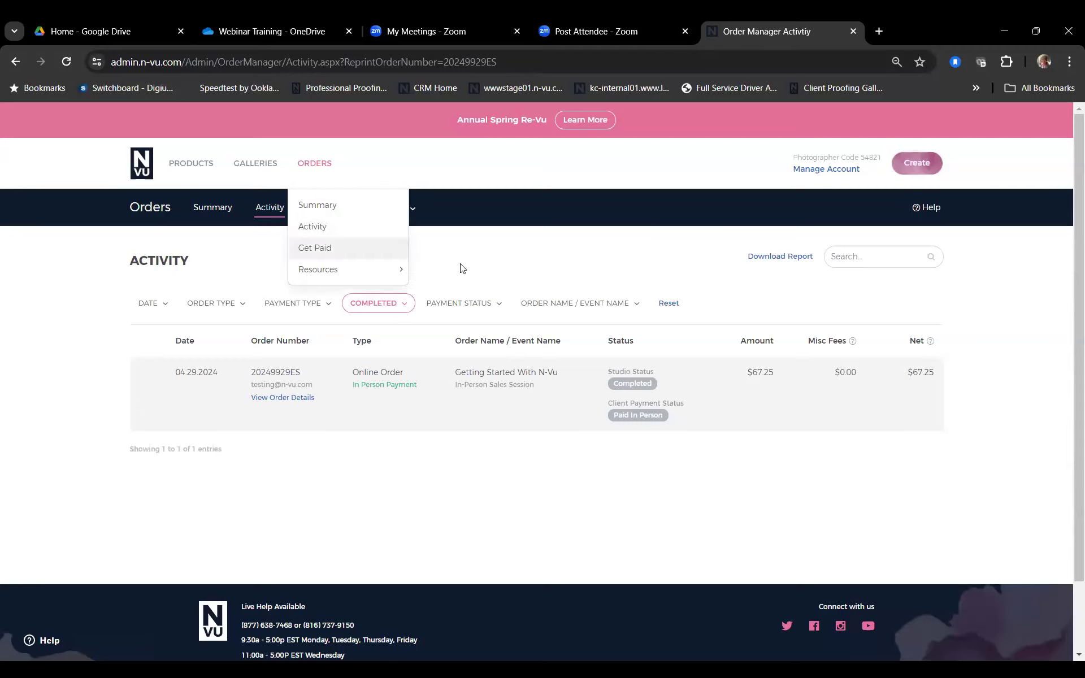
click(331, 209)
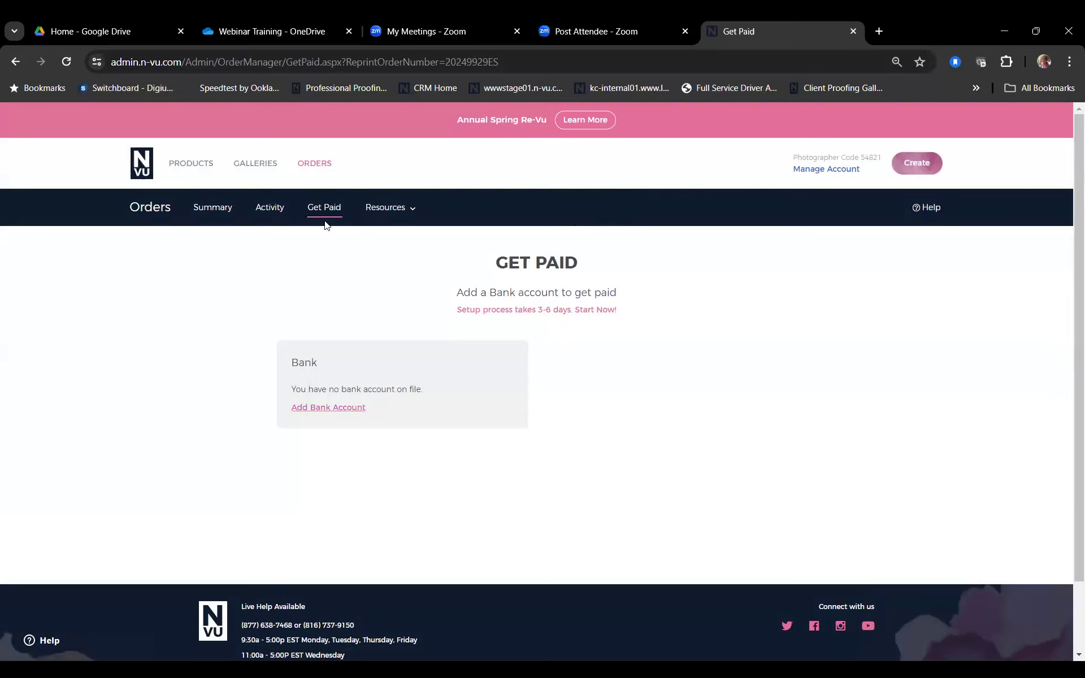
Step: Review the Get Paid page, which shows no bank account on file
mouse_move(321, 218)
mouse_move(354, 278)
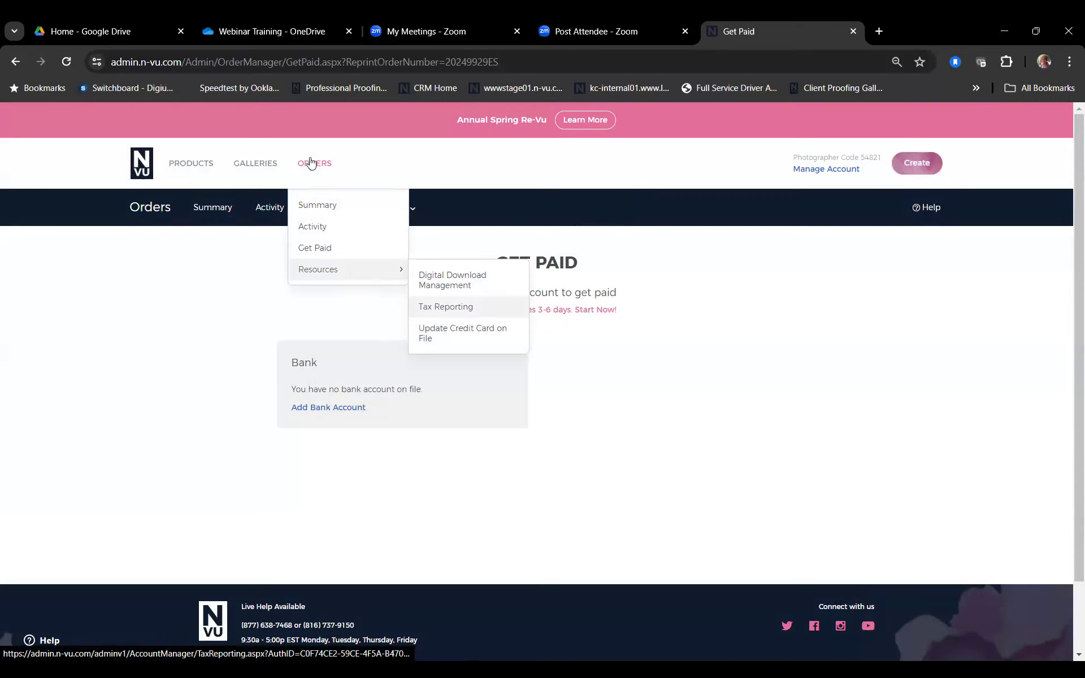
mouse_move(262, 163)
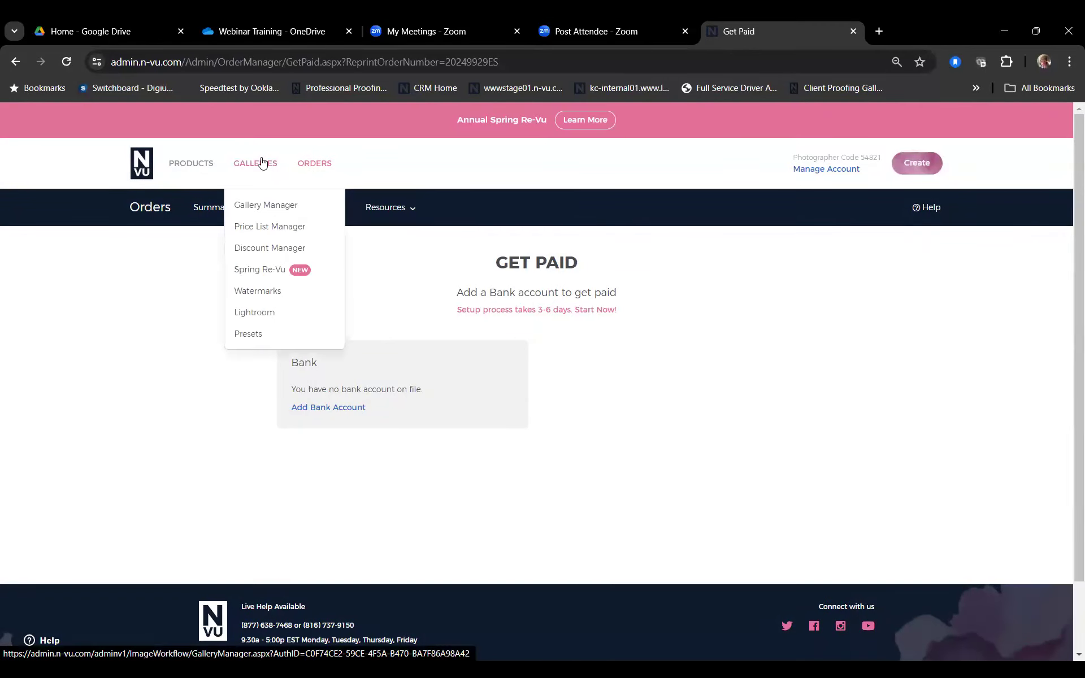
Step: In Price List Manager, check the new-item options, then open N-Vu Suggested Portraits
mouse_move(206, 165)
click(283, 228)
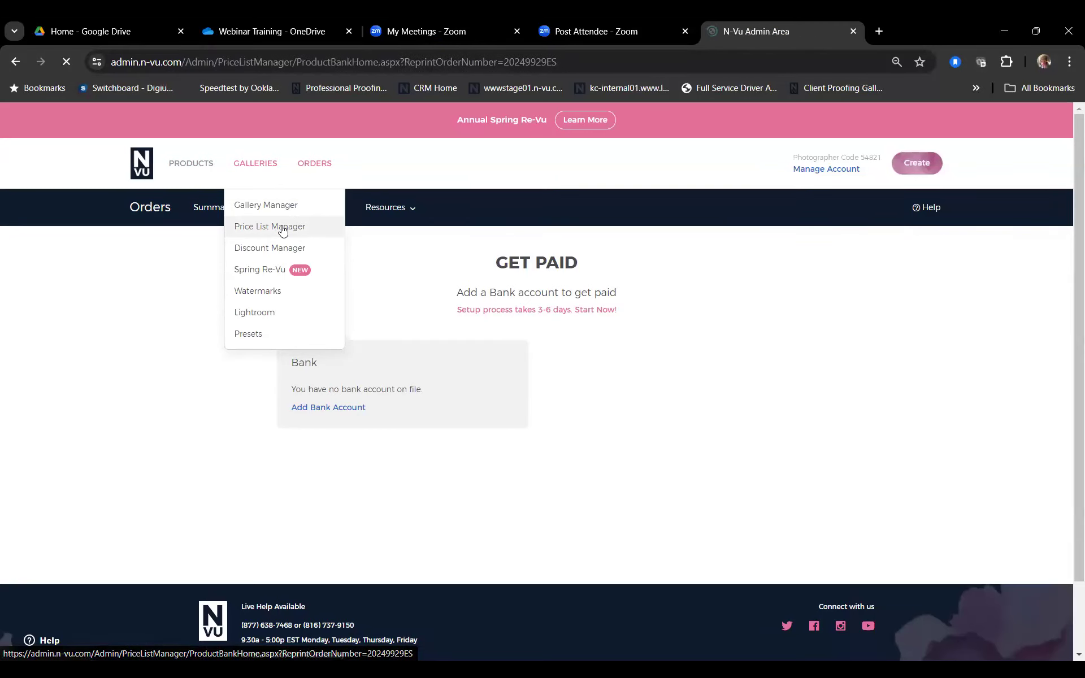
scroll(418, 268, down, 1)
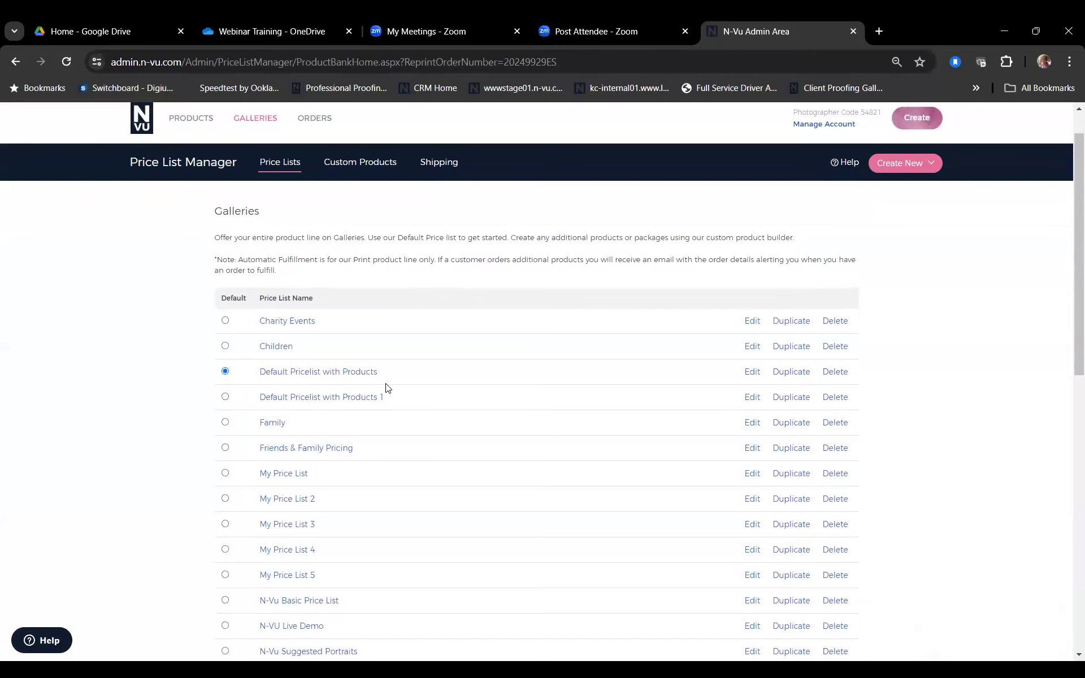
scroll(393, 387, up, 2)
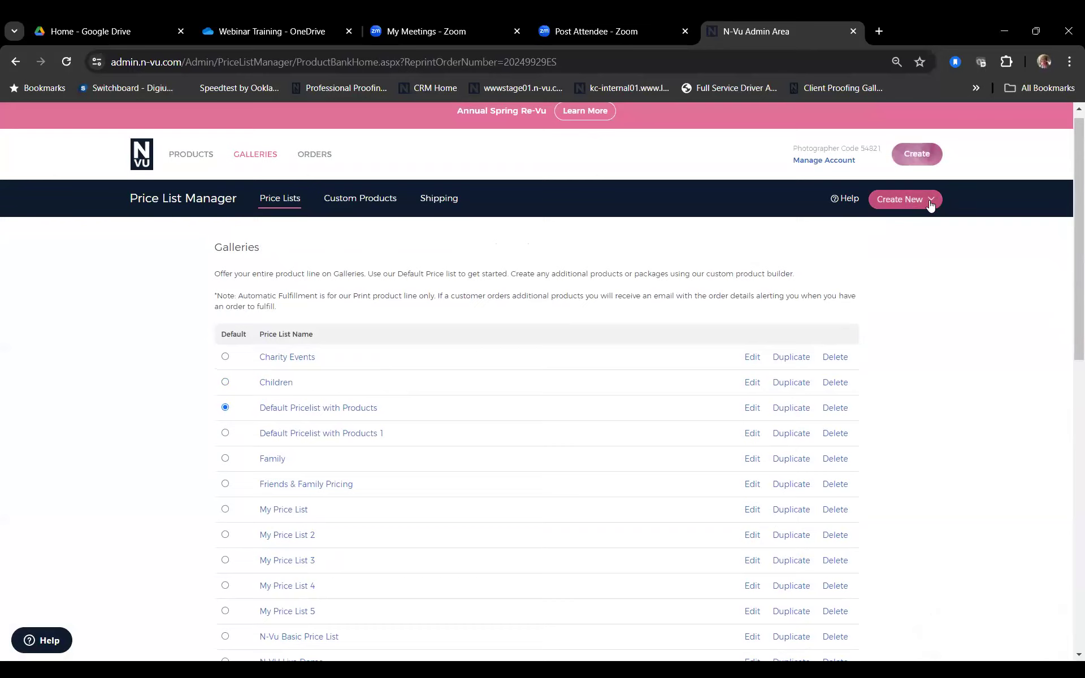
click(931, 205)
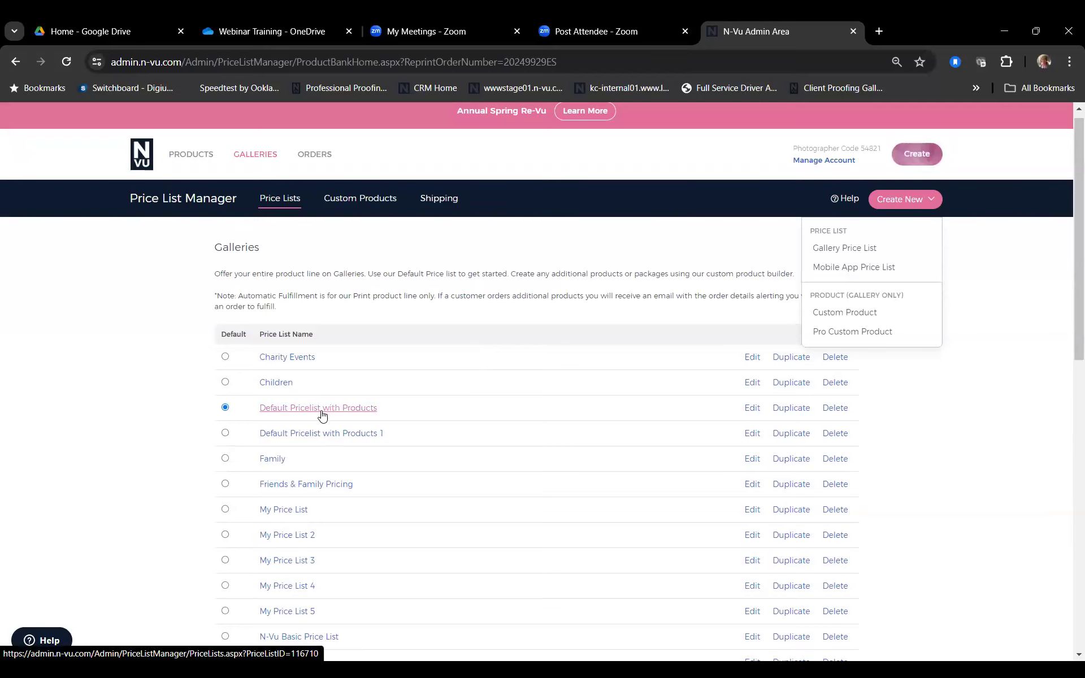
scroll(322, 415, down, 5)
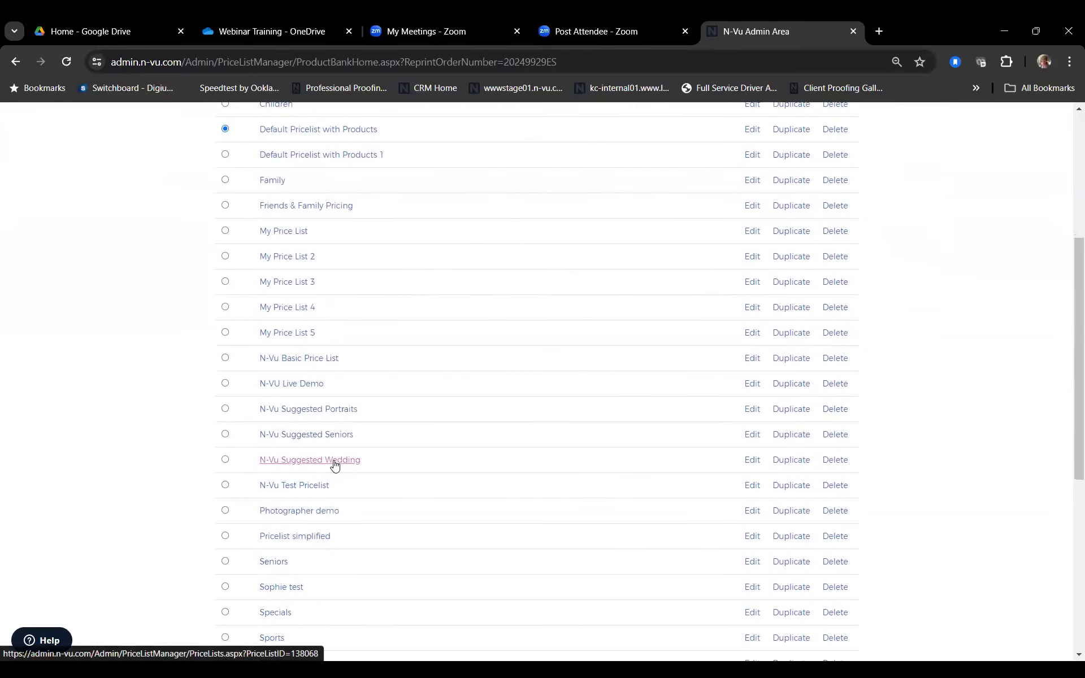
click(316, 414)
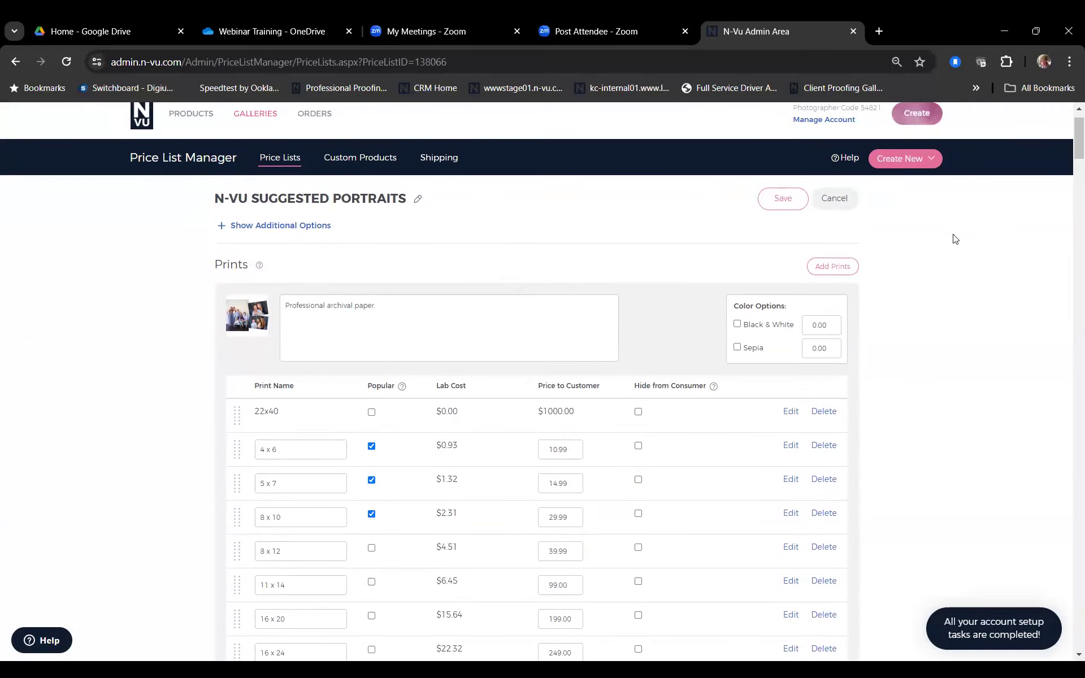
click(829, 272)
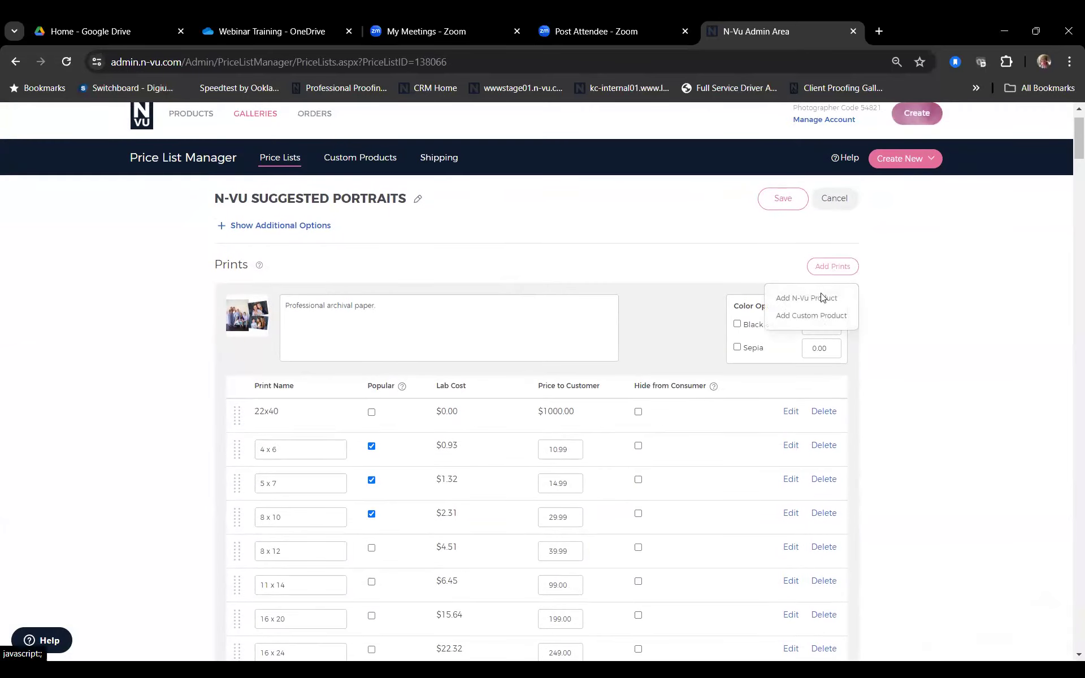
click(820, 298)
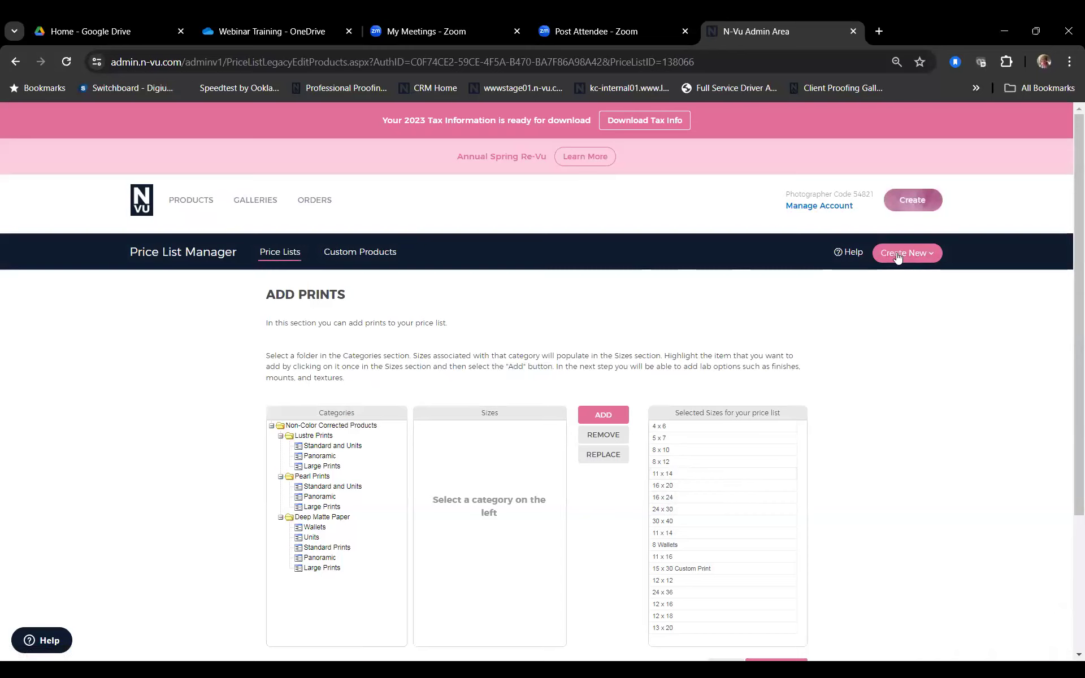
click(922, 259)
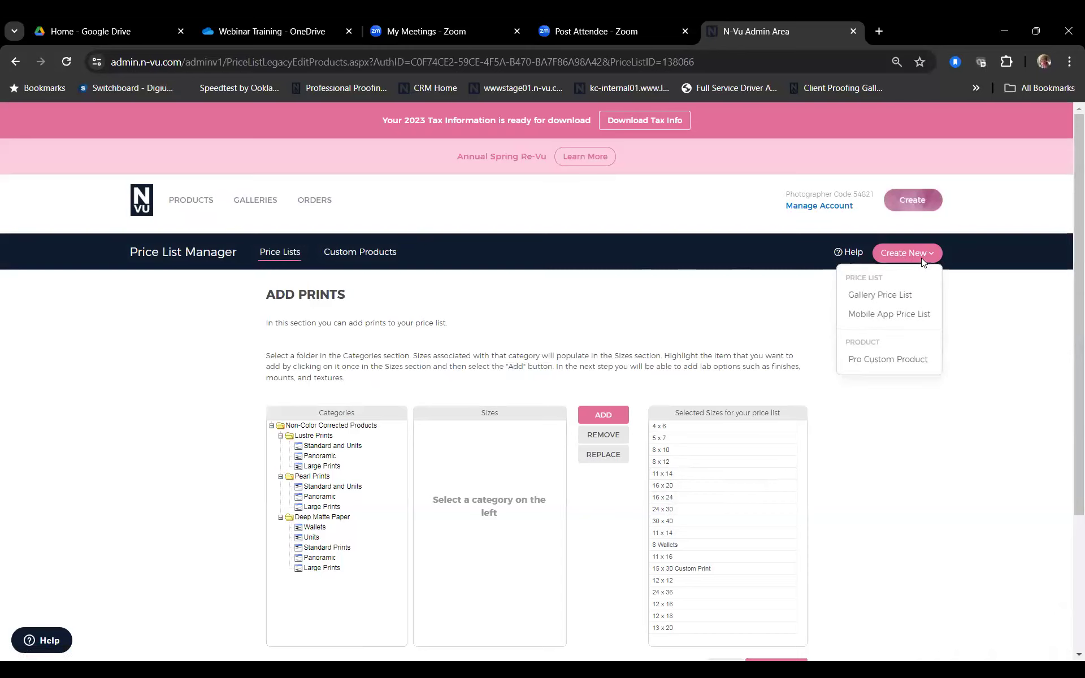
click(626, 287)
mouse_move(303, 211)
click(270, 264)
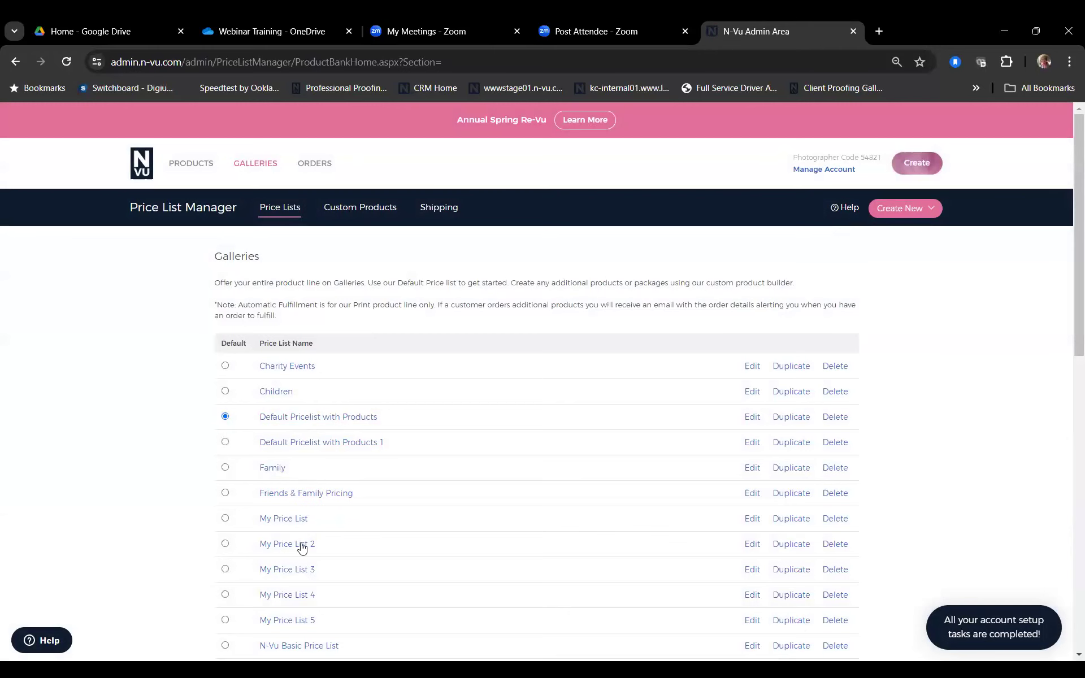
scroll(305, 624, down, 4)
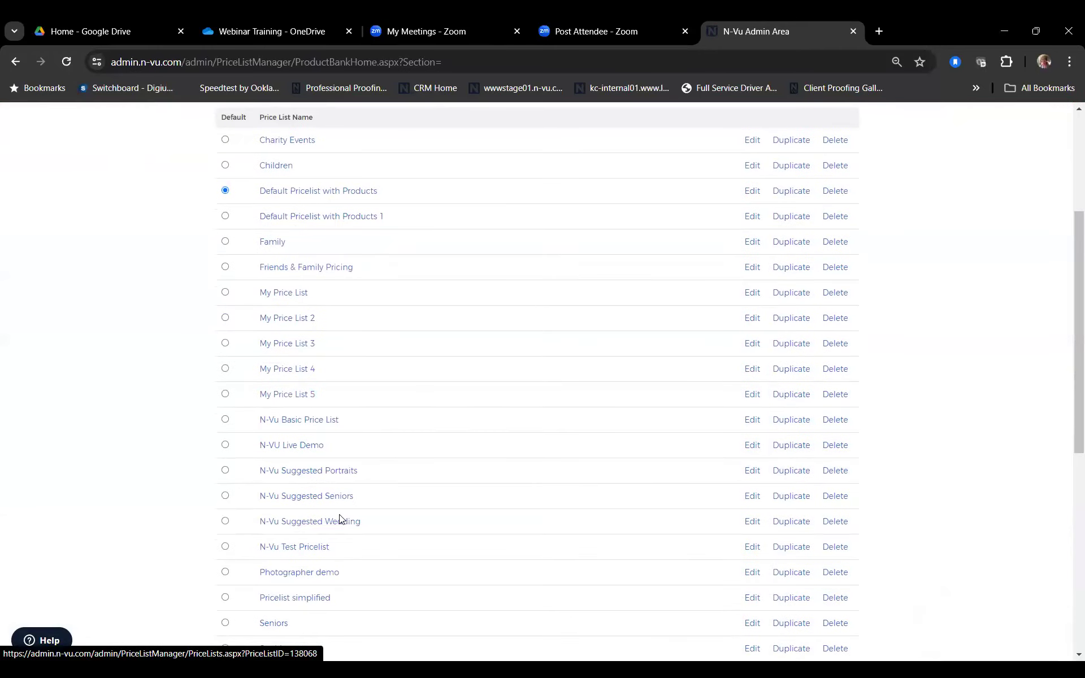
Step: Open the N-Vu Suggested Portraits price list and find its Albums section
click(332, 477)
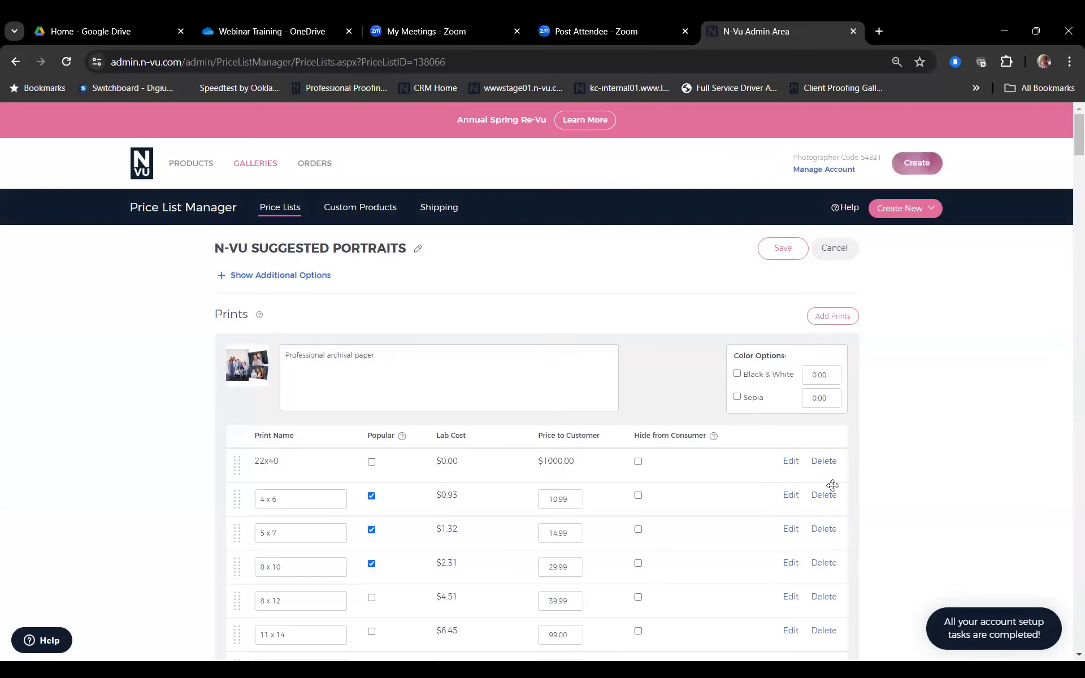
scroll(831, 483, down, 6)
scroll(834, 491, down, 14)
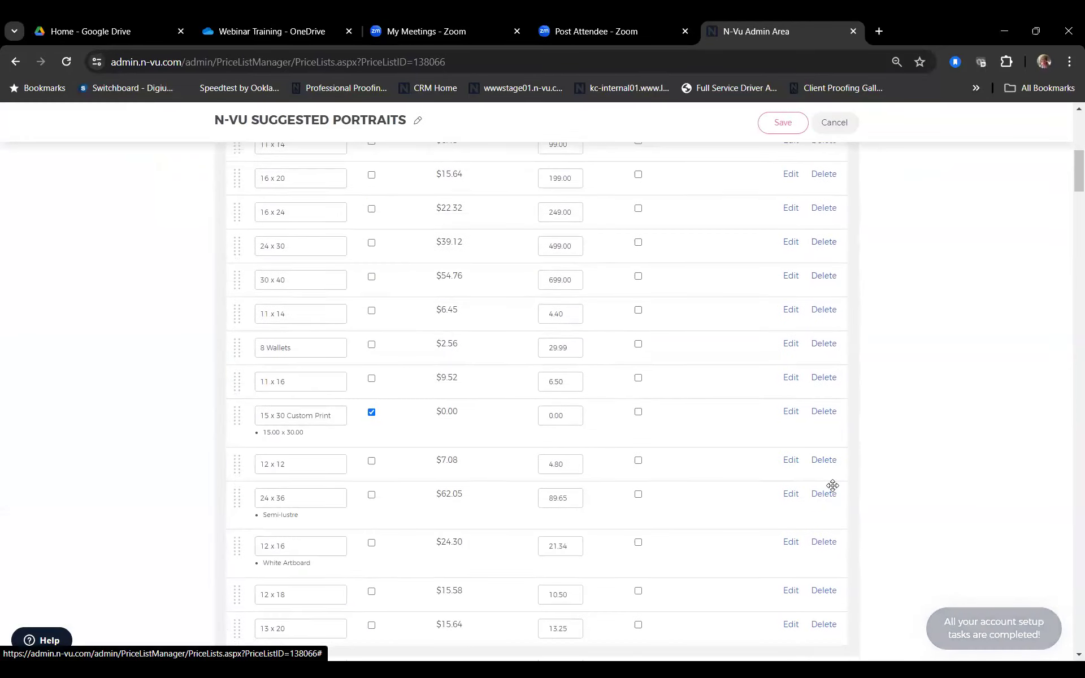
scroll(834, 485, down, 3)
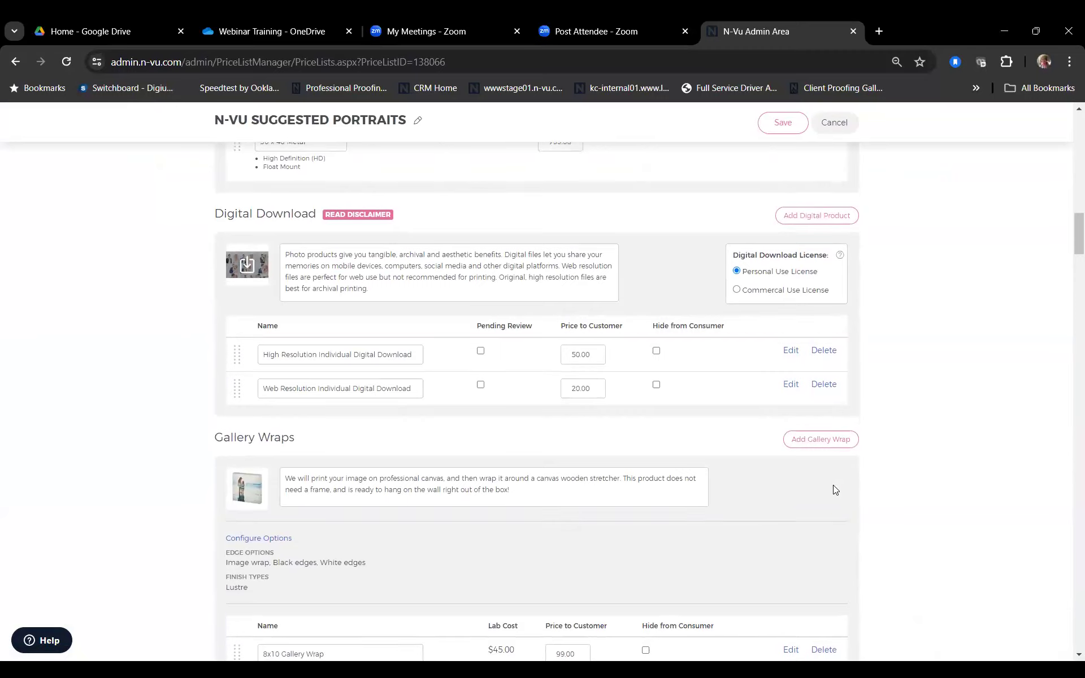
scroll(835, 488, down, 7)
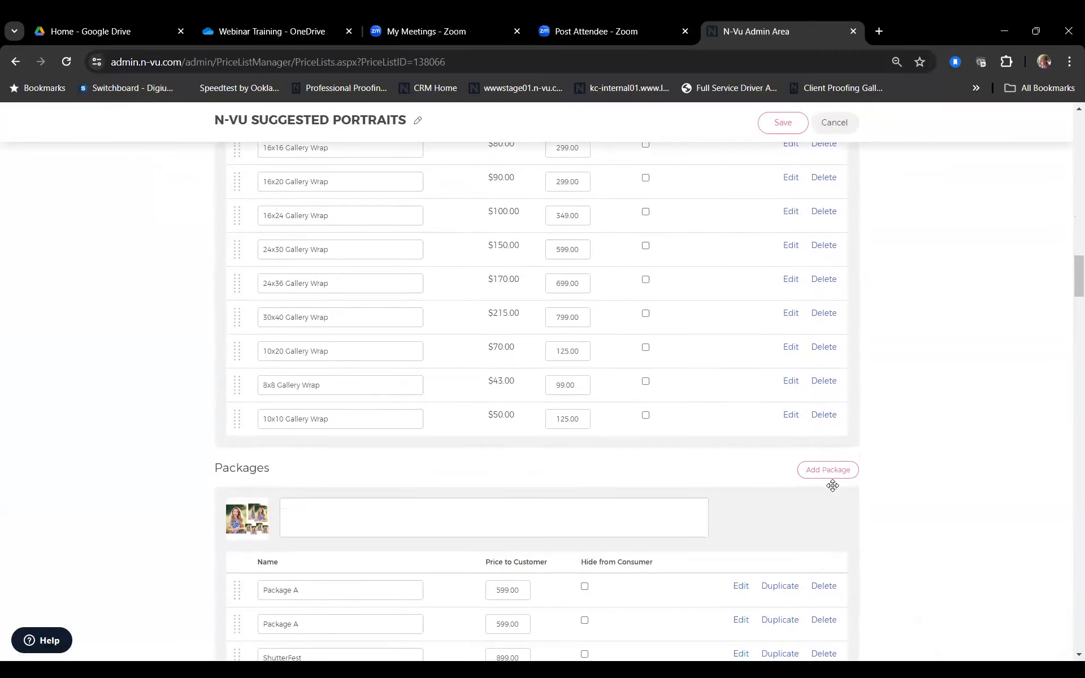
scroll(829, 478, up, 3)
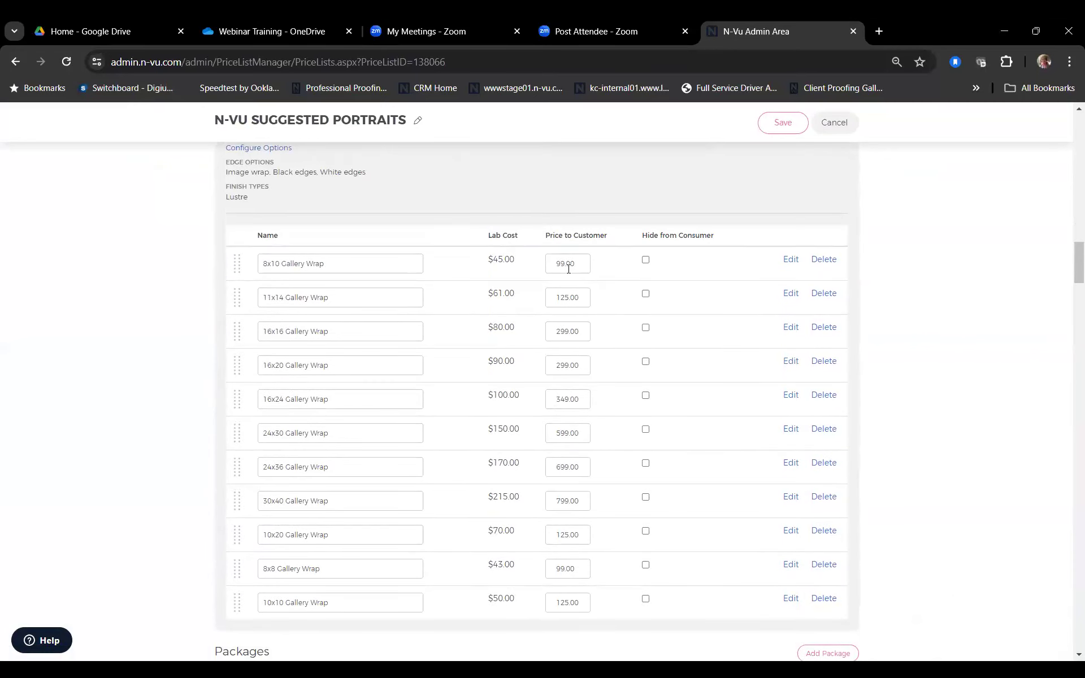
scroll(568, 263, up, 1)
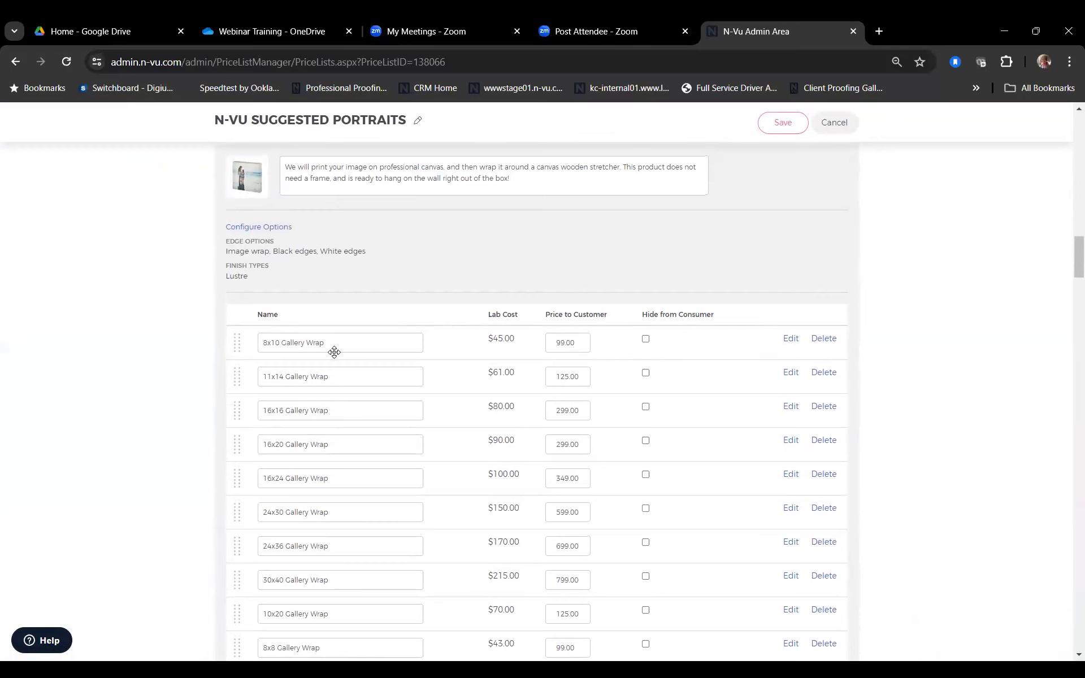
scroll(512, 326, up, 2)
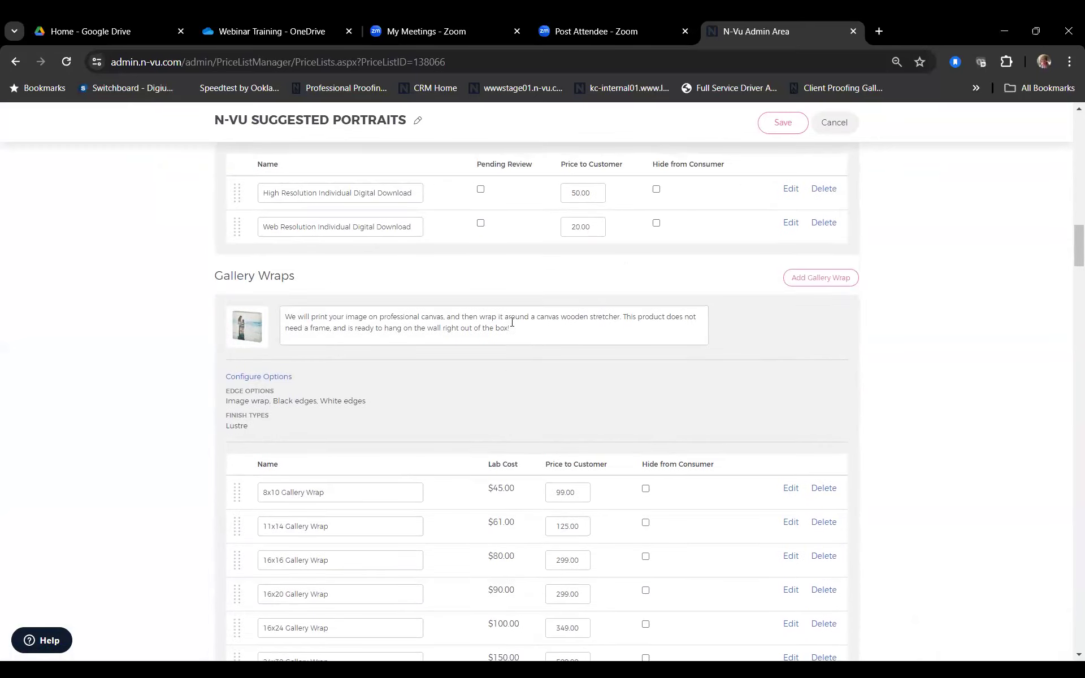
scroll(512, 325, up, 3)
scroll(512, 322, down, 15)
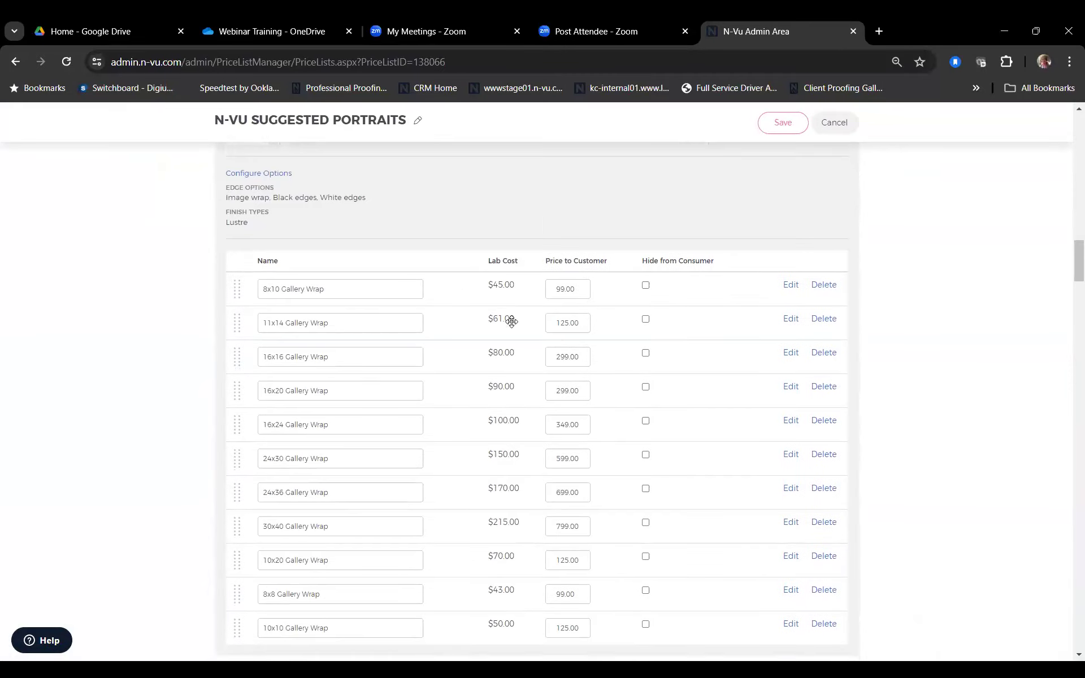
scroll(512, 322, down, 1)
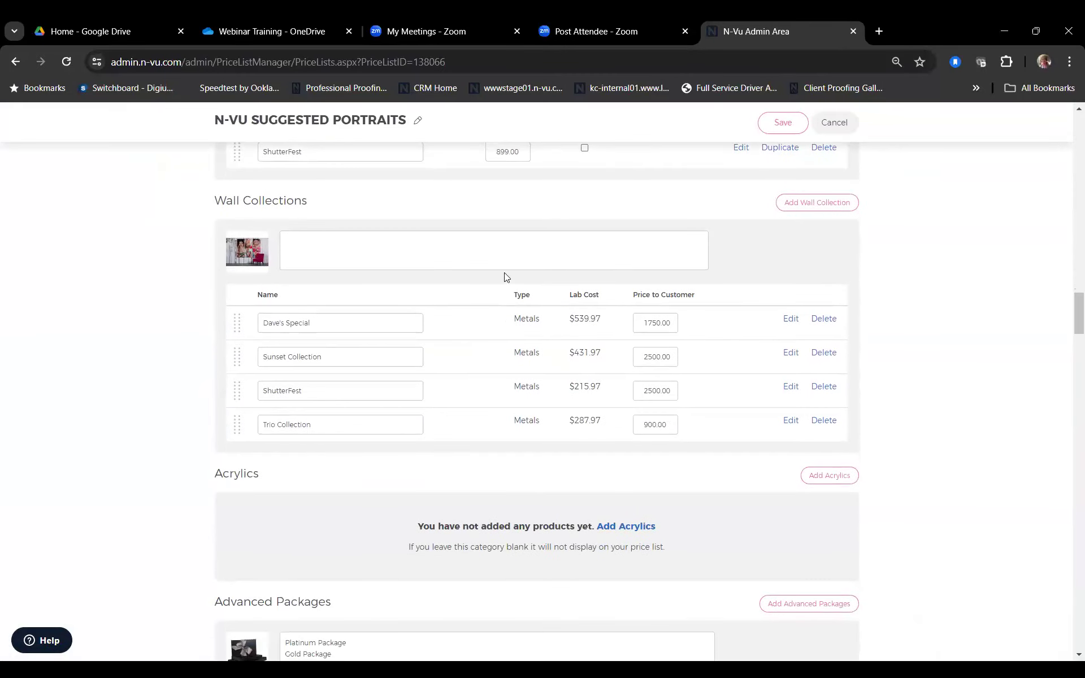
scroll(505, 276, down, 5)
scroll(505, 275, down, 2)
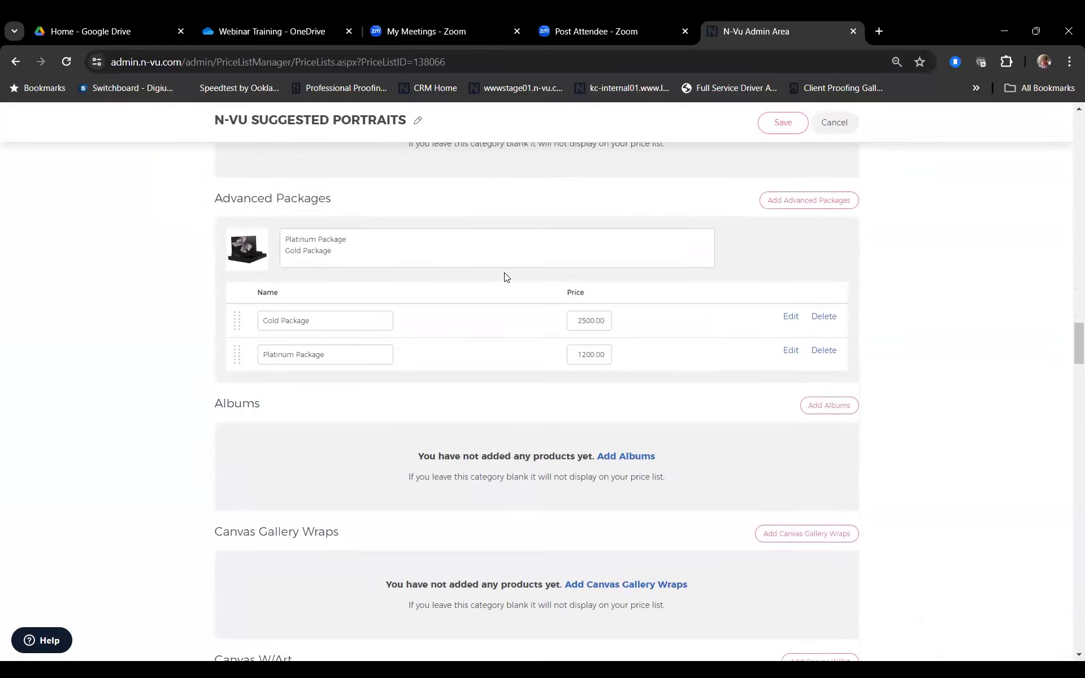
scroll(504, 273, down, 2)
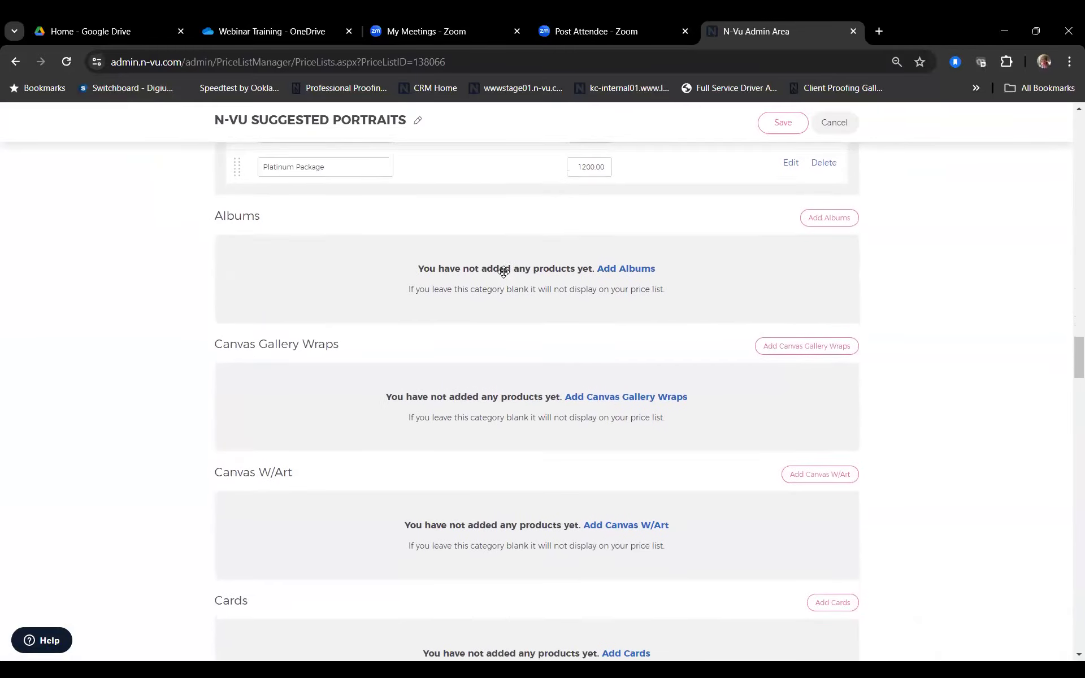
Step: Add the 8x8 Album 20 pages product to Albums and save the changes
click(633, 273)
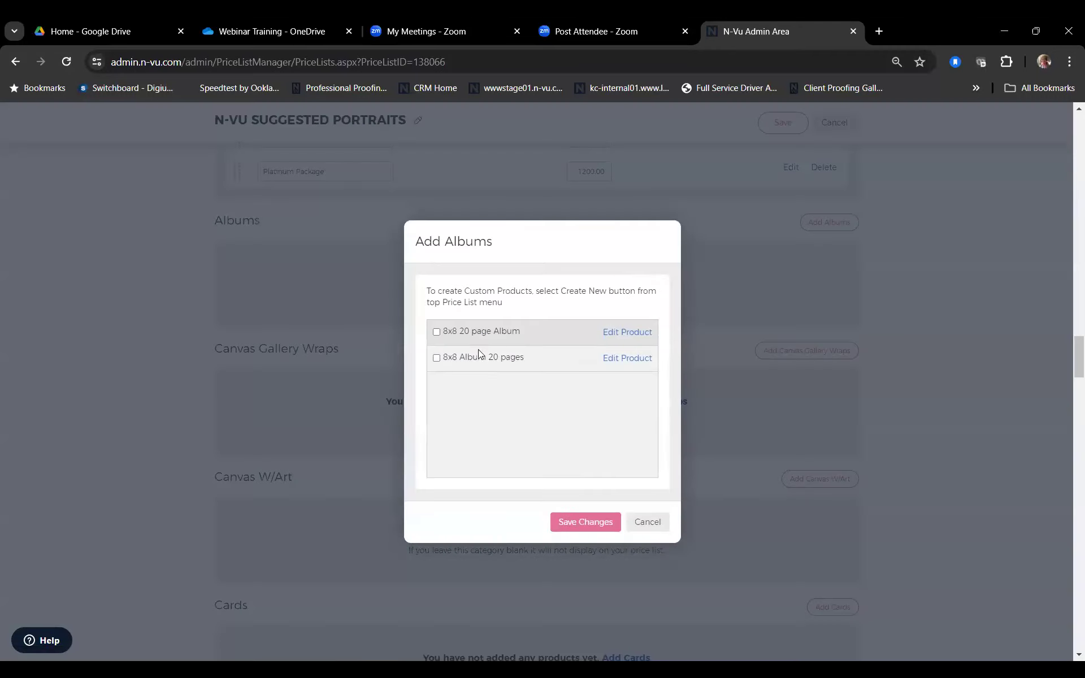
click(436, 358)
click(586, 524)
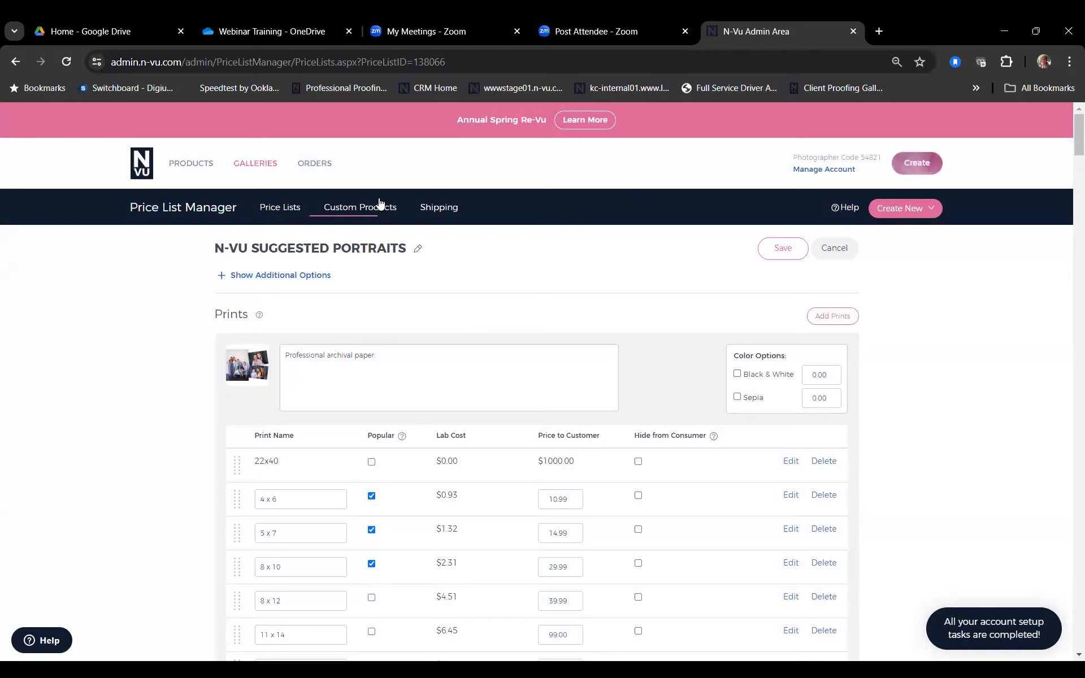
click(378, 206)
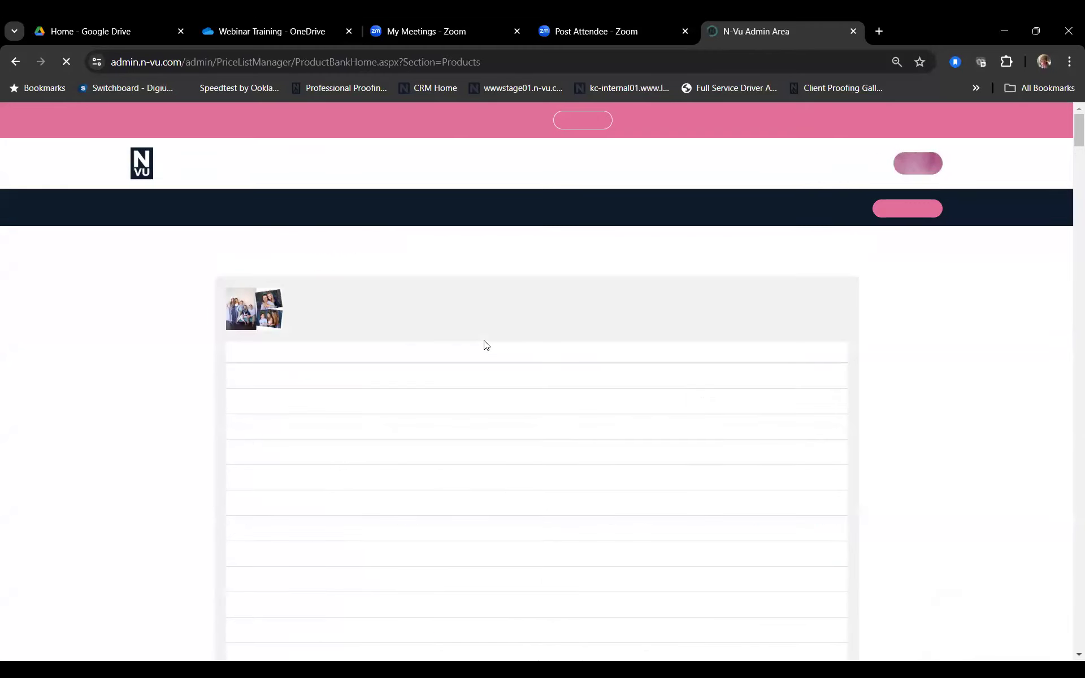
Step: Open the Large Hard Cover Book with Layflat Pages custom product and review its settings
scroll(519, 482, down, 20)
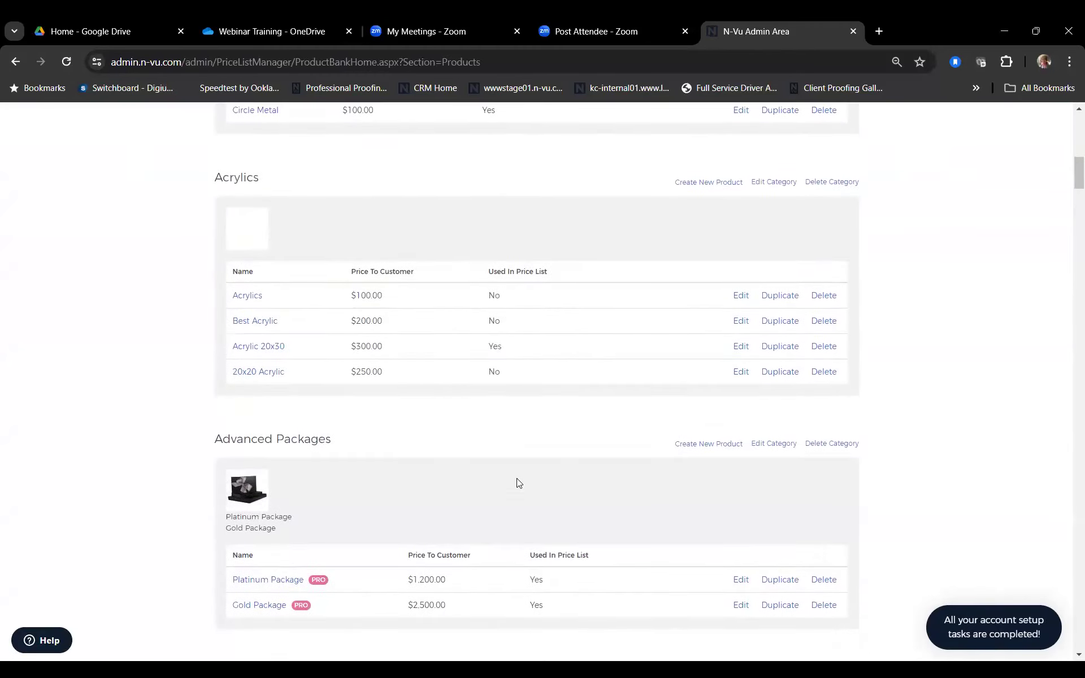
scroll(519, 482, down, 18)
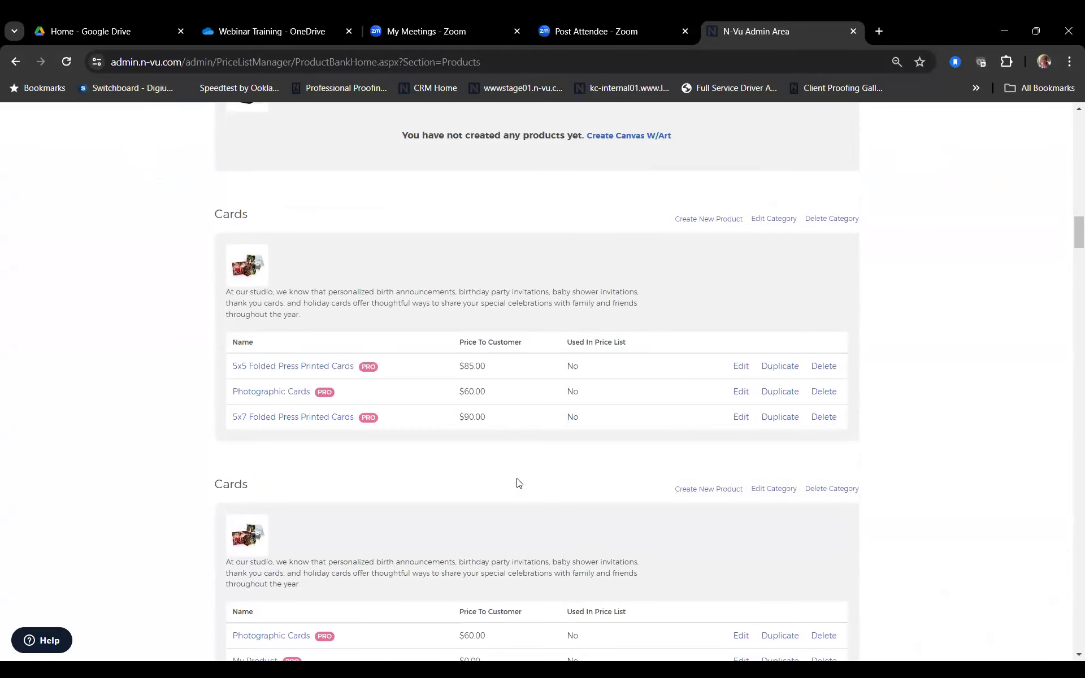
scroll(518, 482, down, 10)
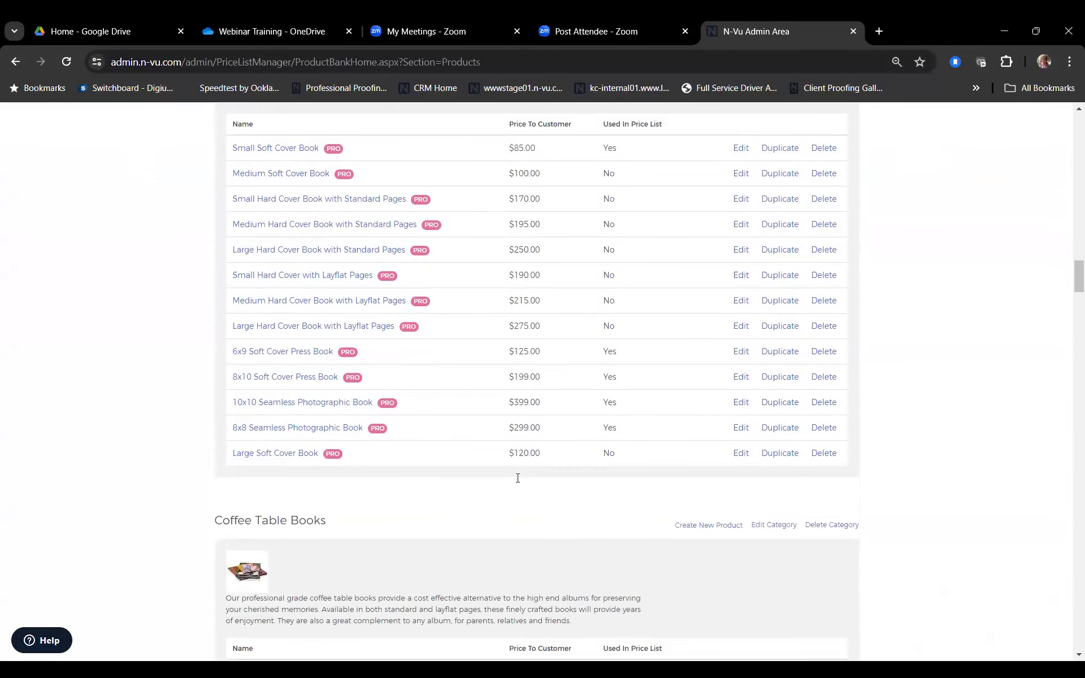
scroll(517, 478, up, 1)
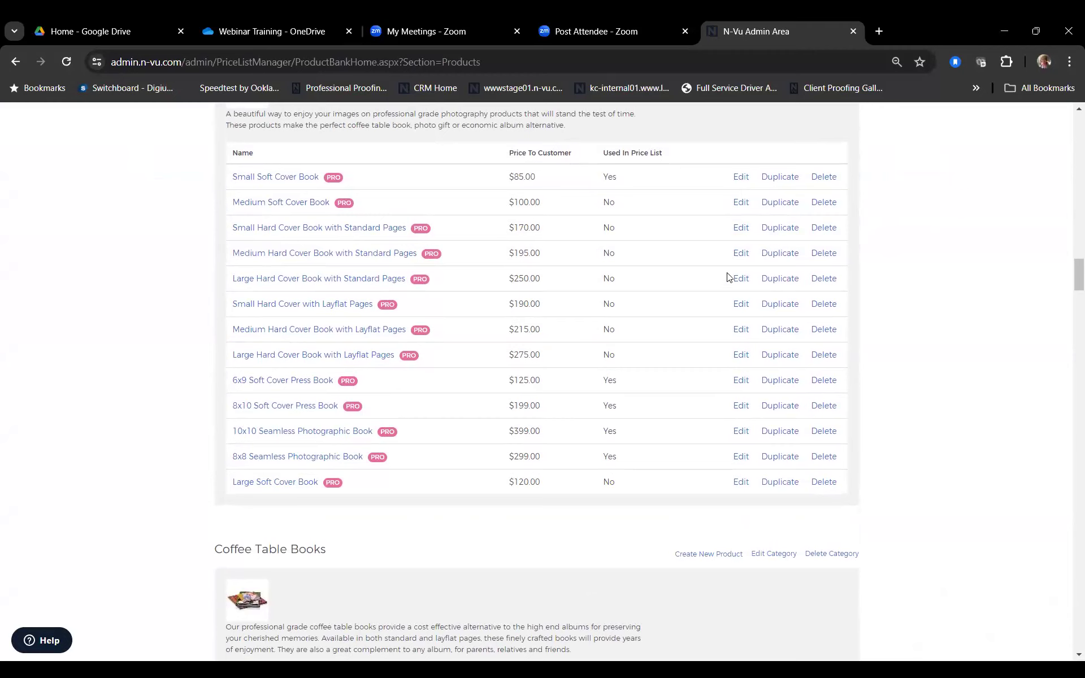
click(739, 356)
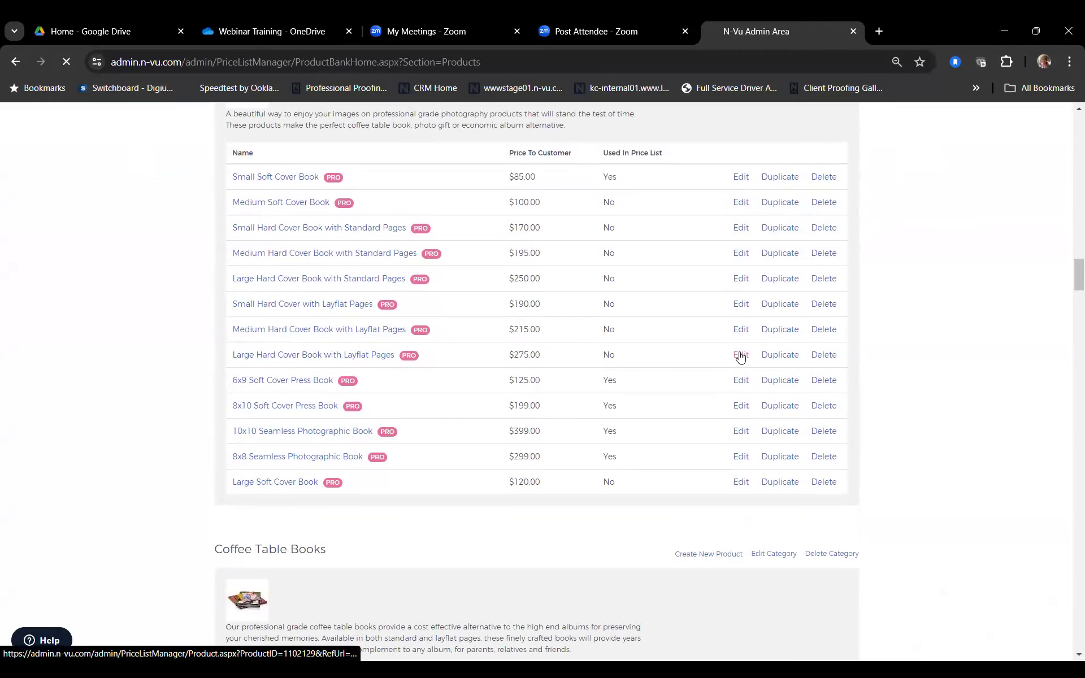
scroll(756, 392, down, 1)
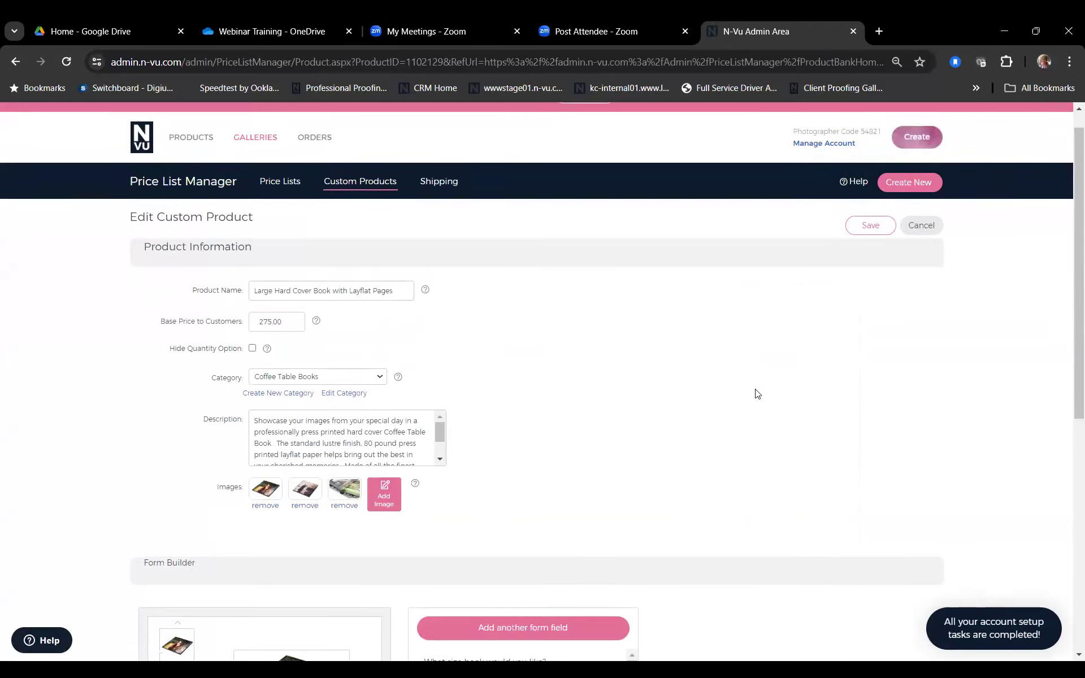
scroll(756, 390, down, 1)
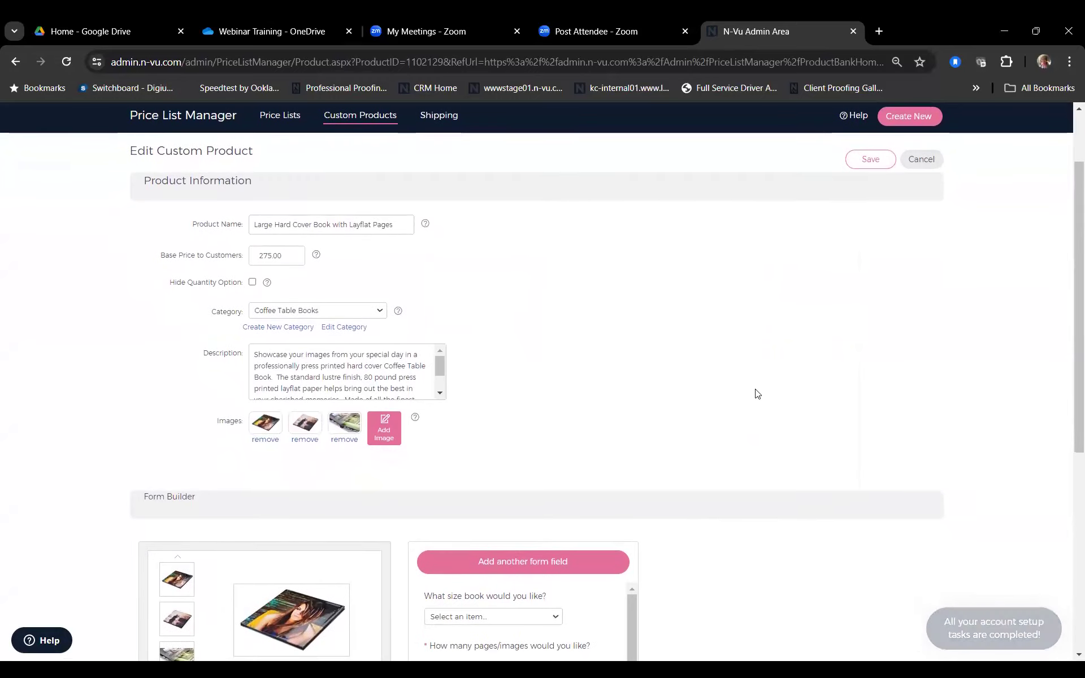
scroll(758, 394, down, 1)
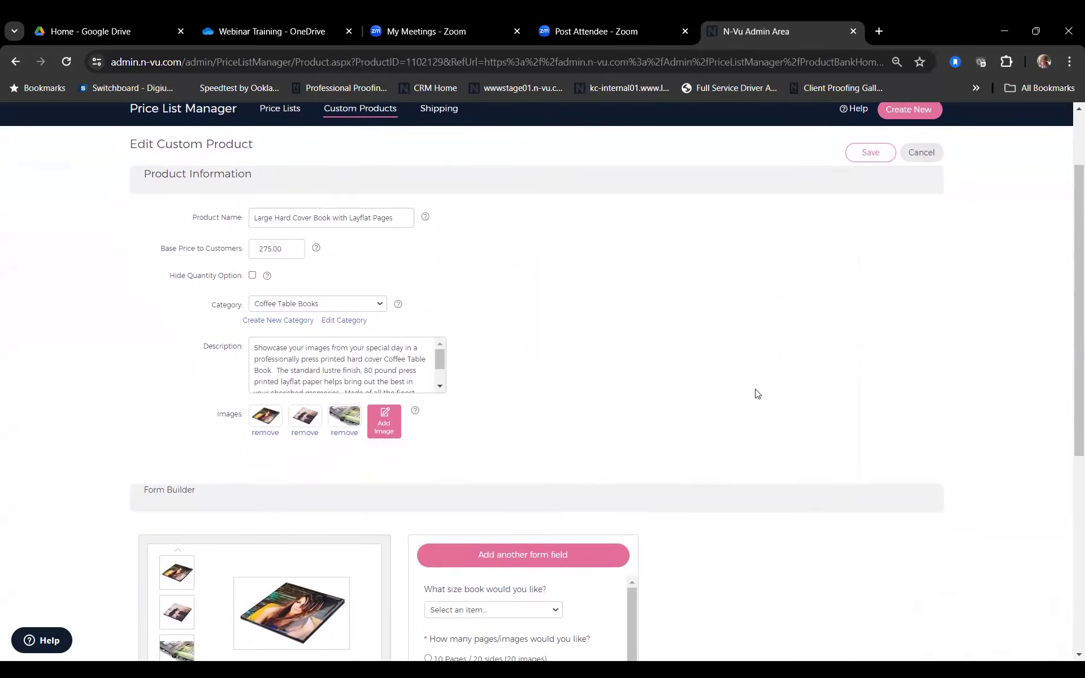
scroll(758, 394, down, 1)
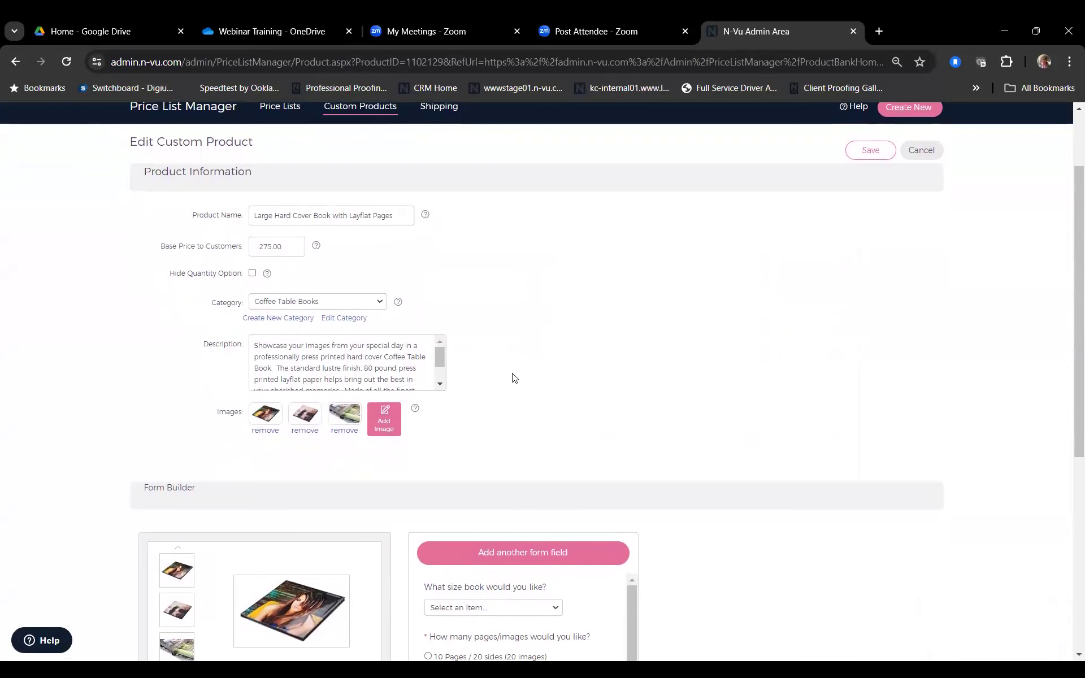
scroll(565, 388, down, 1)
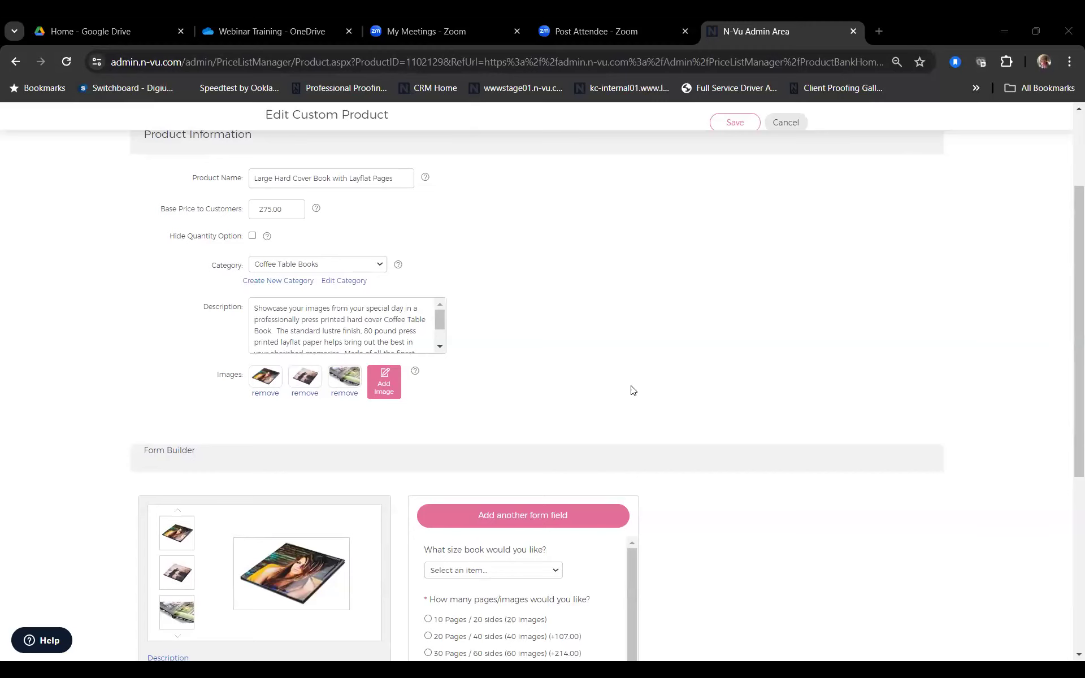
scroll(634, 387, down, 4)
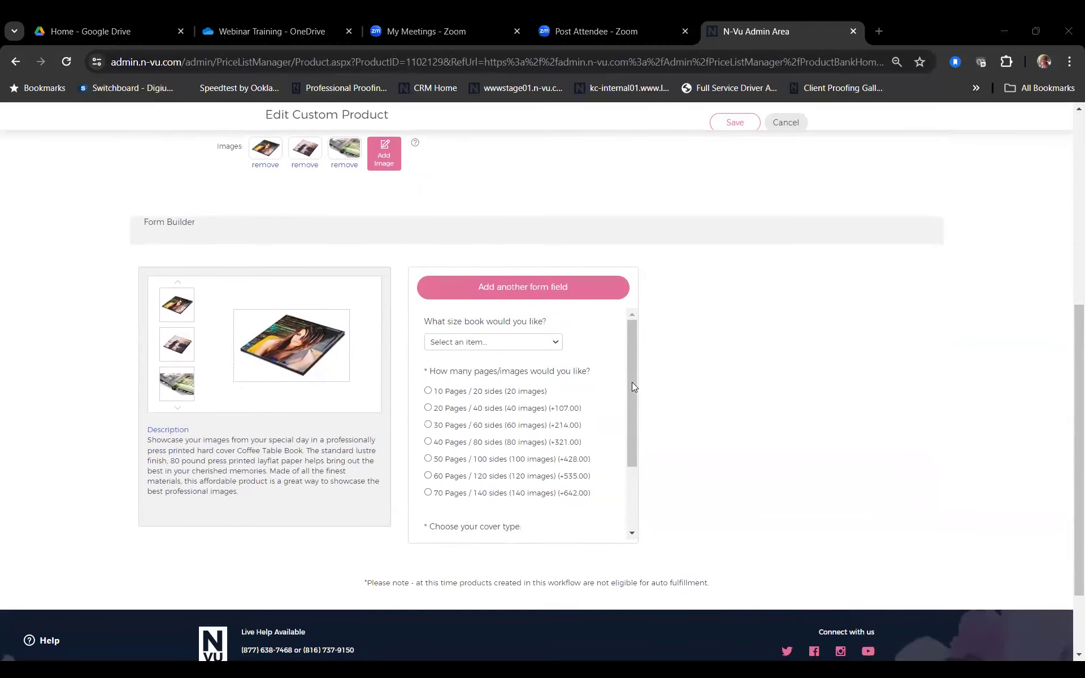
scroll(634, 386, down, 2)
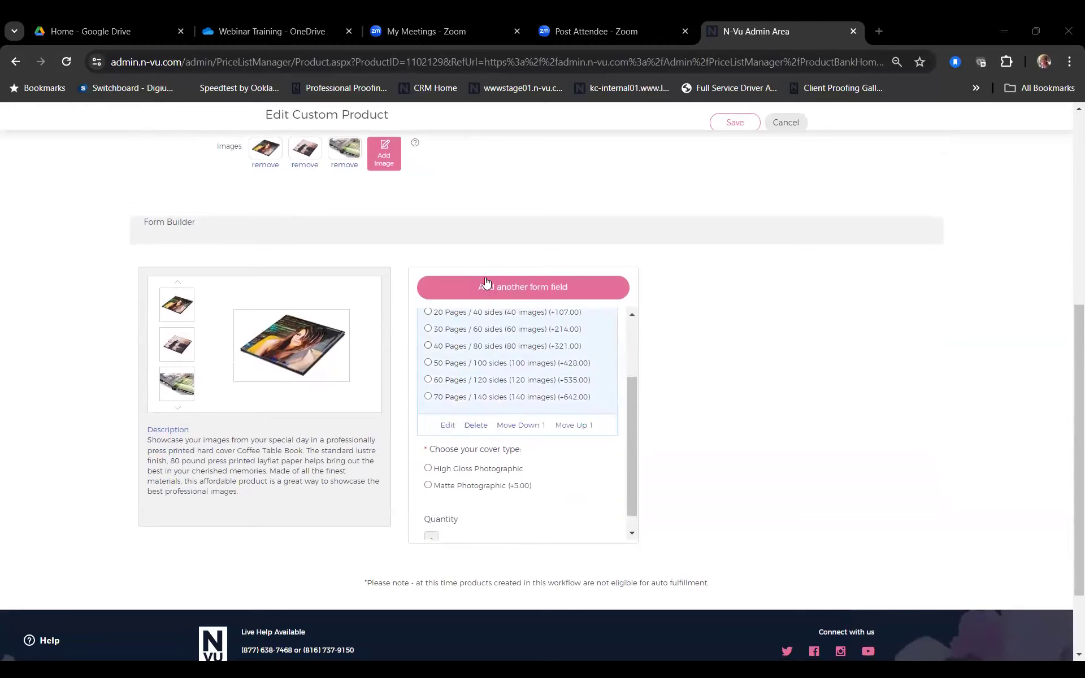
scroll(474, 344, up, 2)
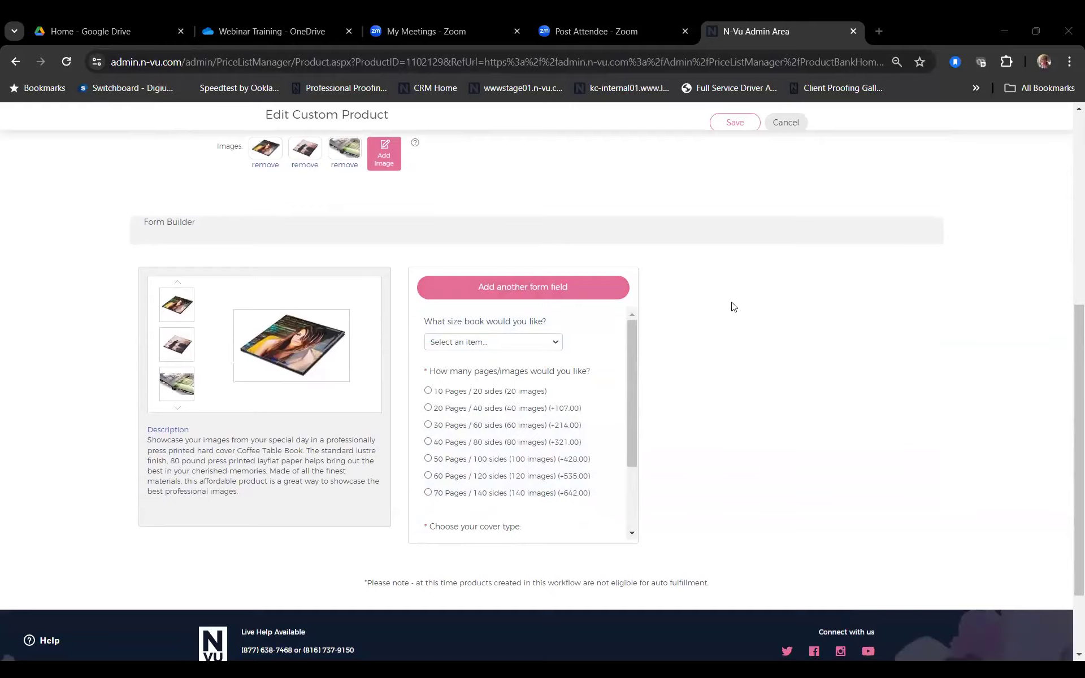
scroll(733, 308, up, 6)
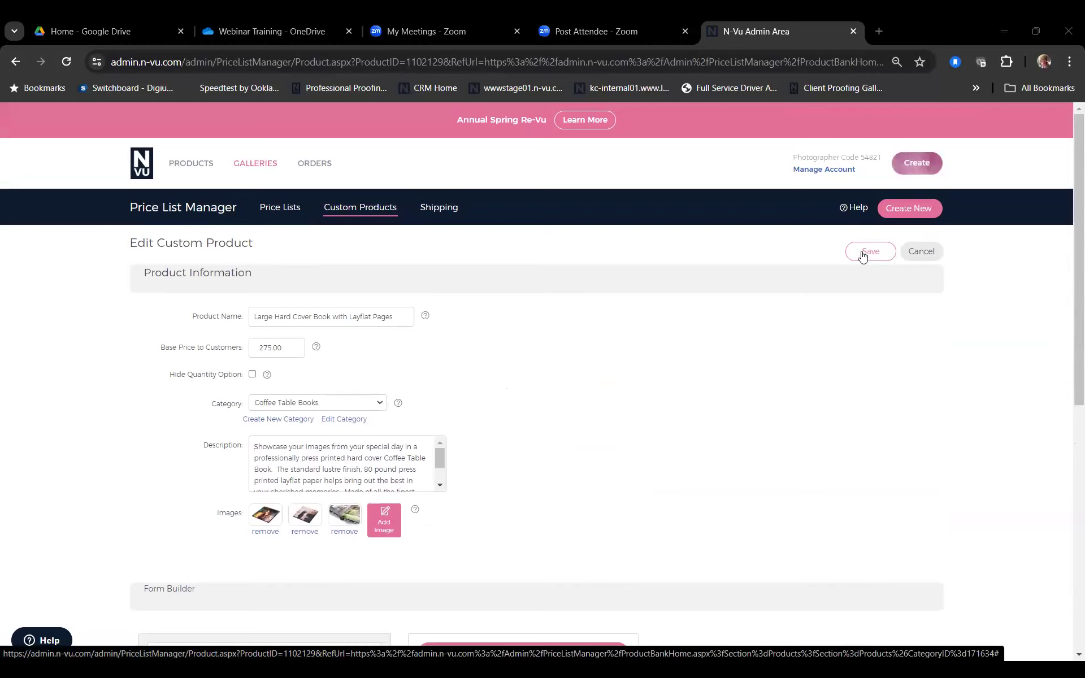
Step: Save the book product and return to the Galleries price lists
click(863, 256)
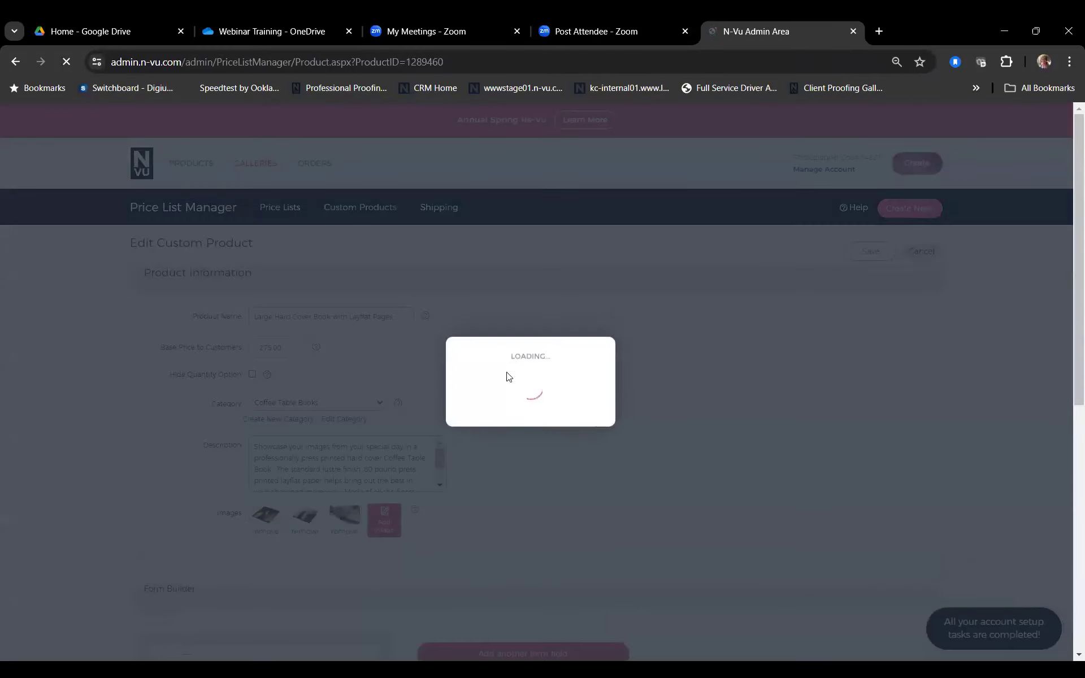
scroll(519, 370, down, 4)
scroll(519, 370, down, 6)
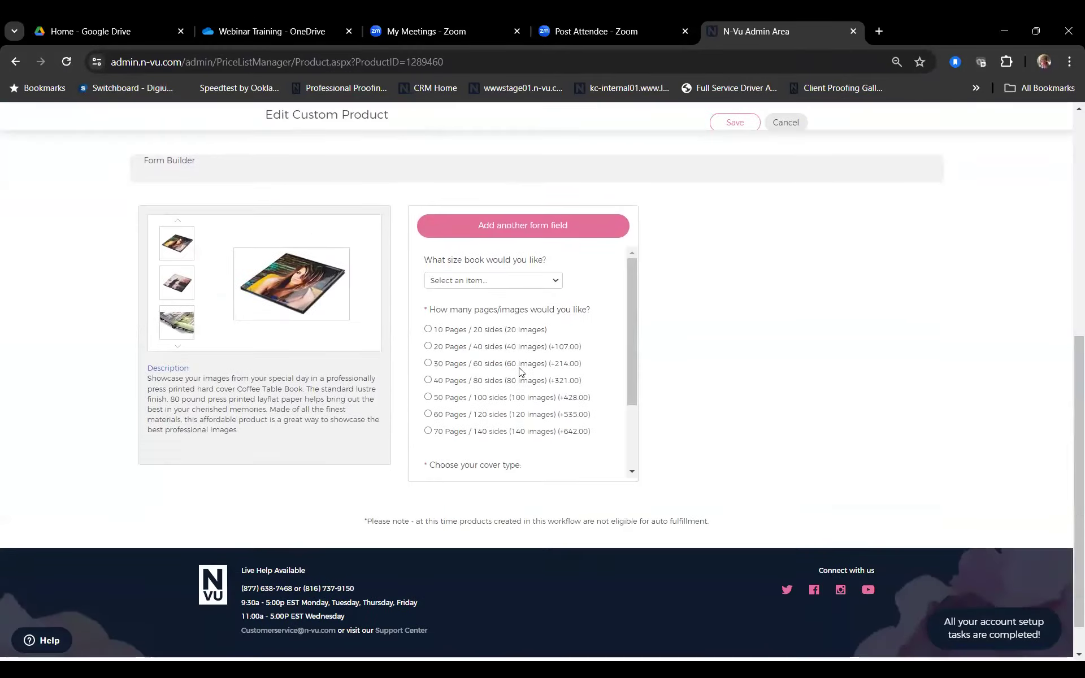
scroll(519, 371, up, 10)
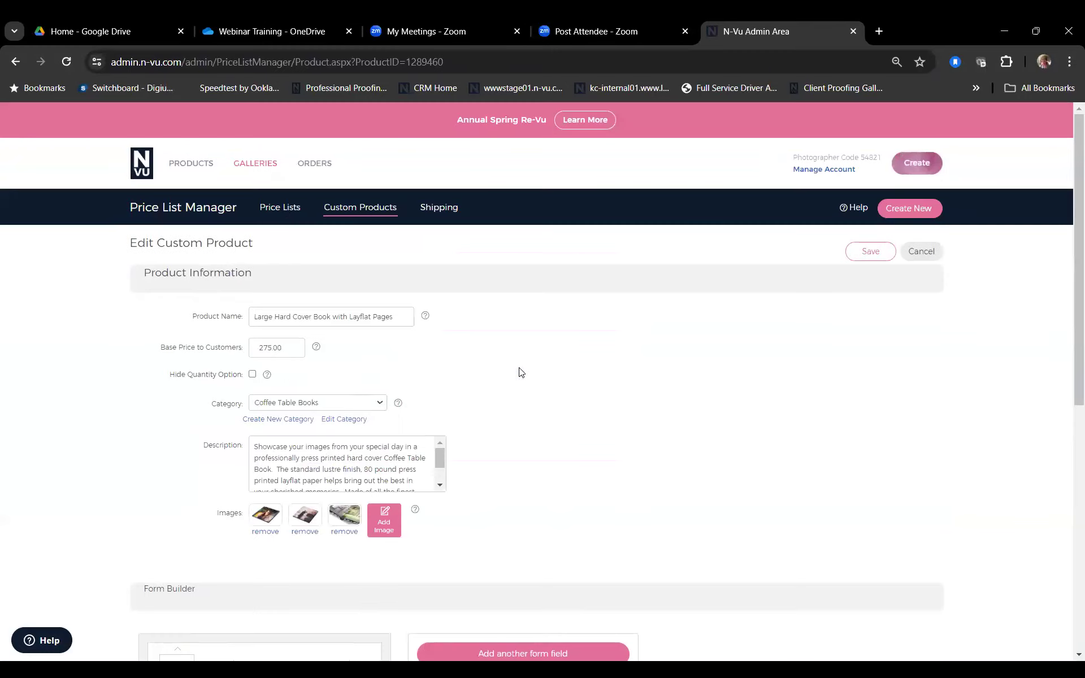
click(298, 208)
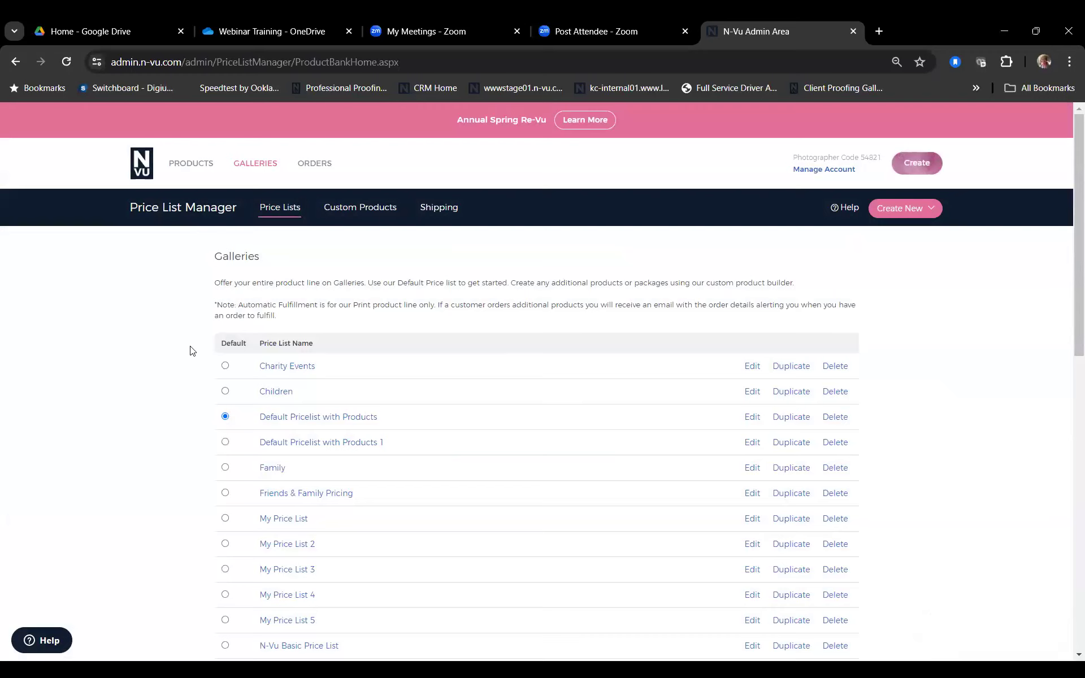
Step: Open the N-Vu Suggested Portraits price list and move the 16 x 20 print above 8 x 10
scroll(302, 471, down, 4)
scroll(300, 470, down, 2)
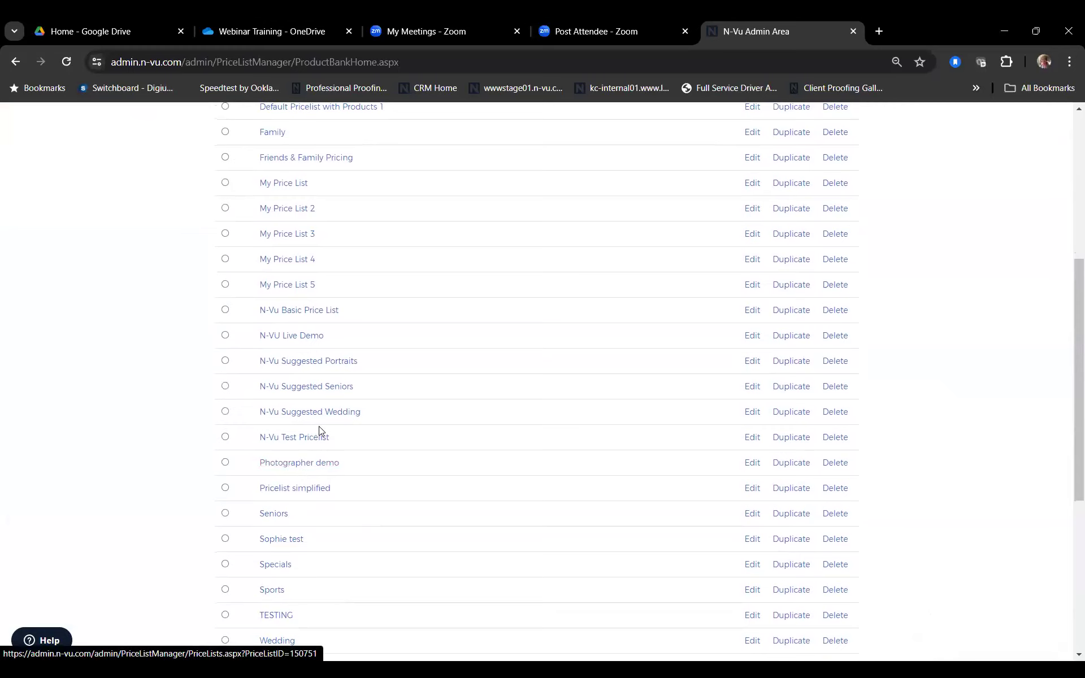
click(326, 367)
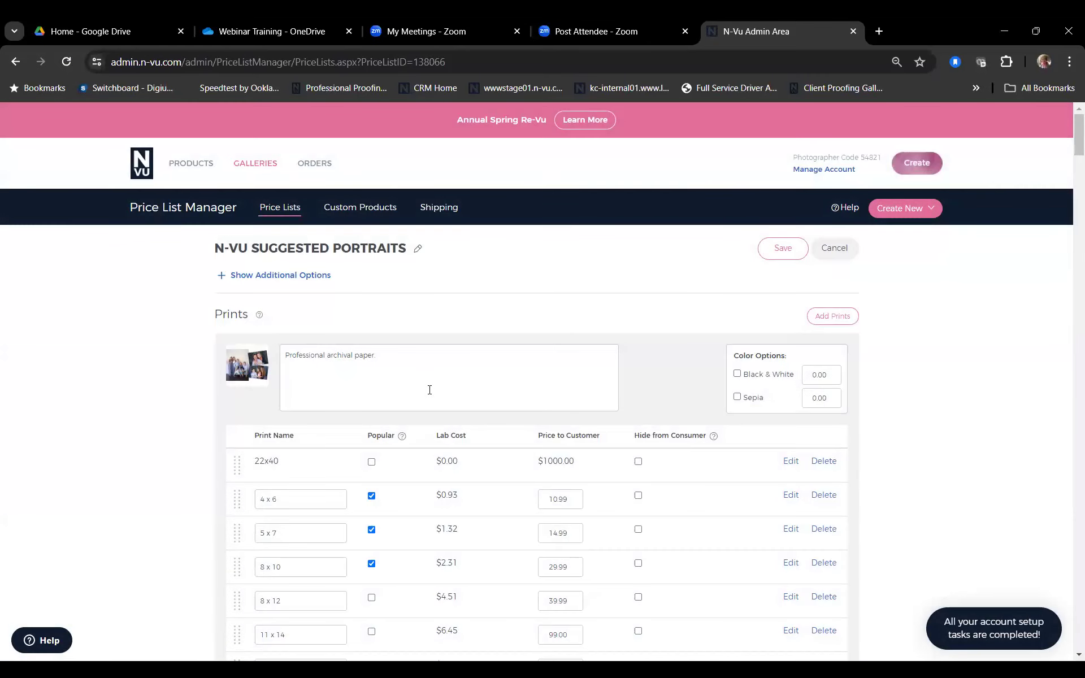
scroll(546, 379, down, 3)
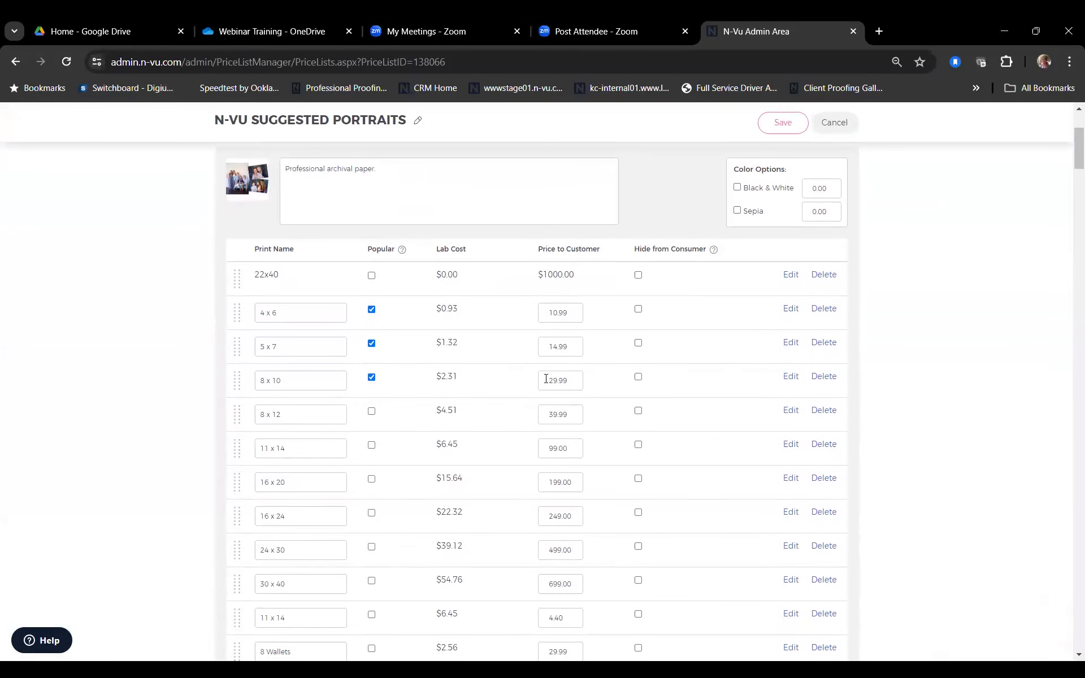
scroll(546, 378, down, 1)
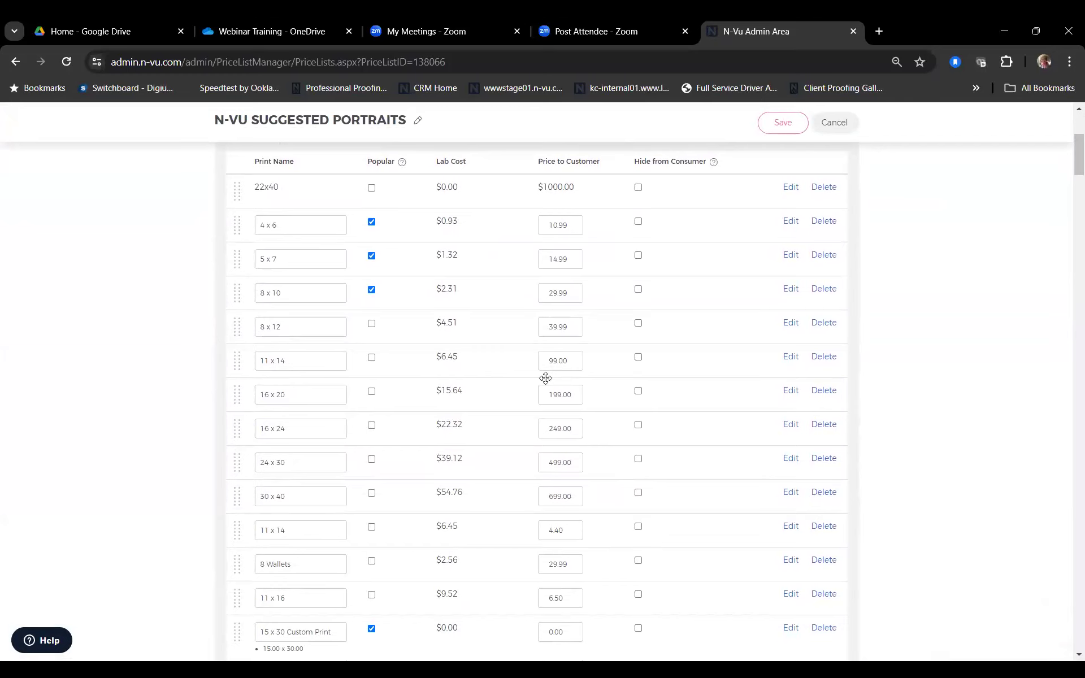
drag(546, 379, 646, 313)
Step: Toggle Hide from Consumer on and off for the 4 x 6 print, then cancel back to all price lists
scroll(646, 312, down, 1)
scroll(646, 312, down, 2)
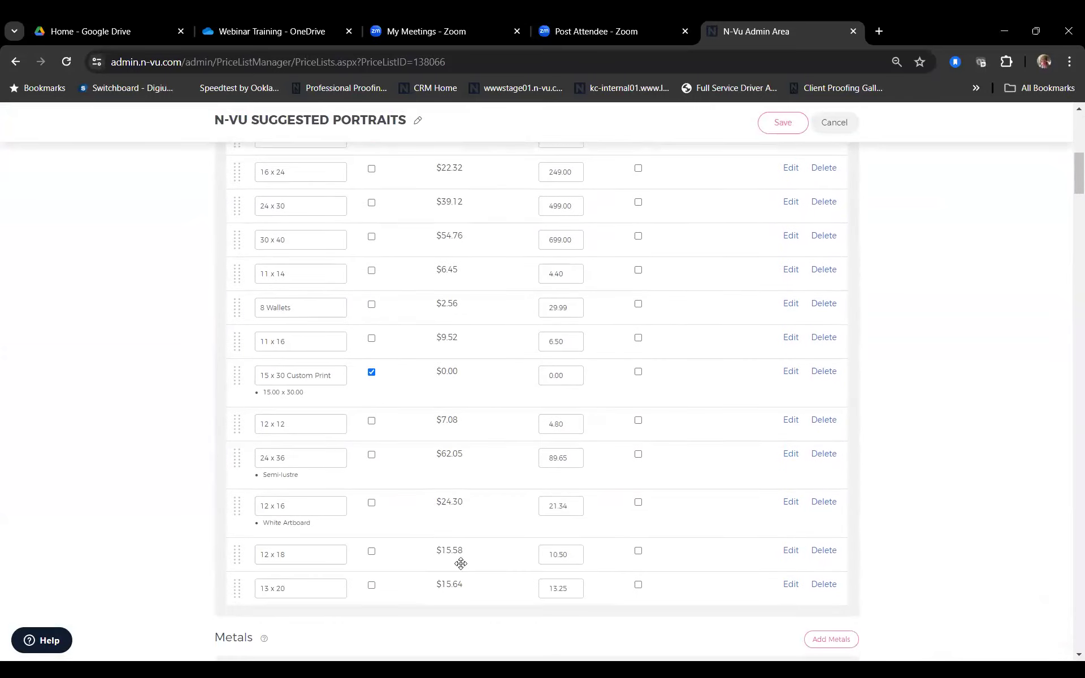
scroll(739, 457, up, 5)
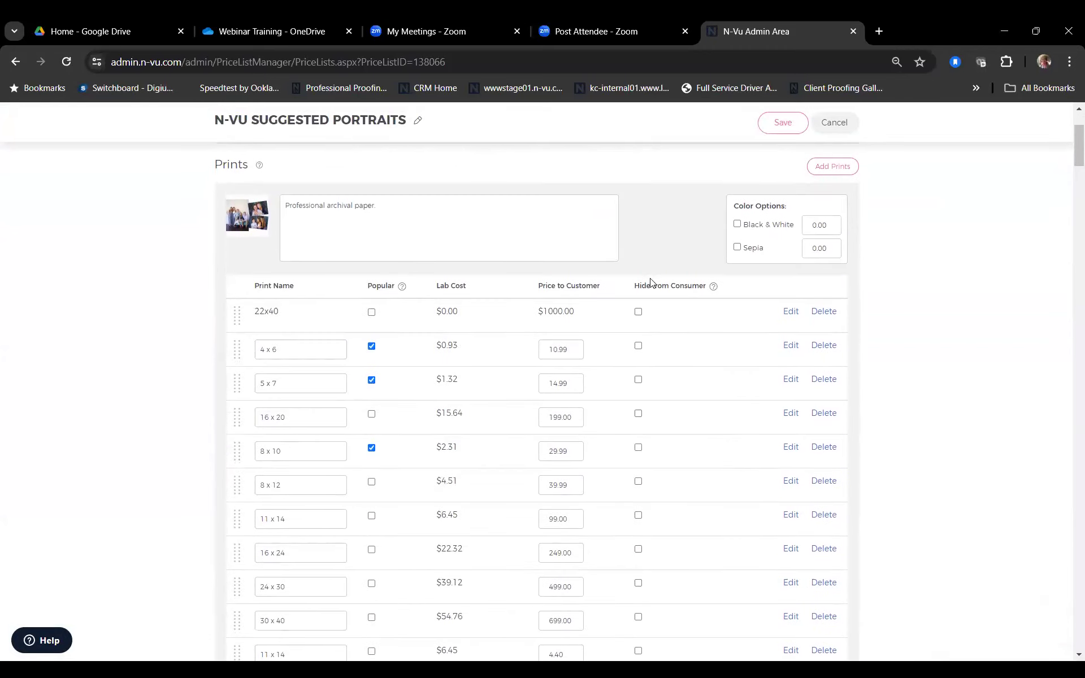
click(639, 346)
click(638, 347)
scroll(624, 466, down, 2)
scroll(624, 466, up, 3)
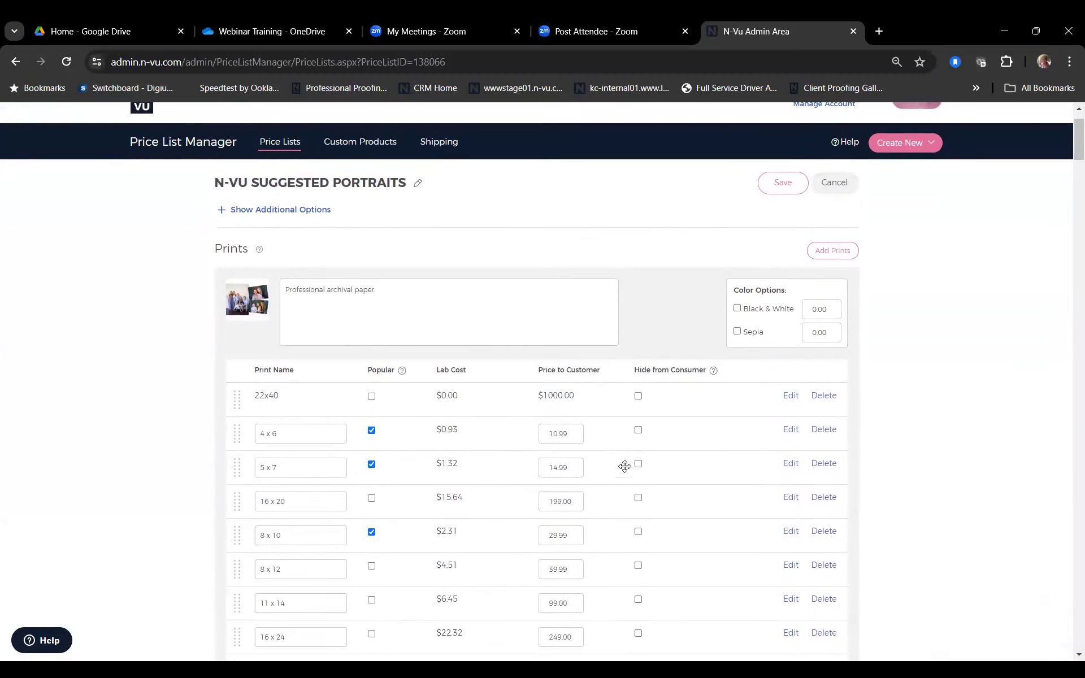
scroll(625, 466, down, 1)
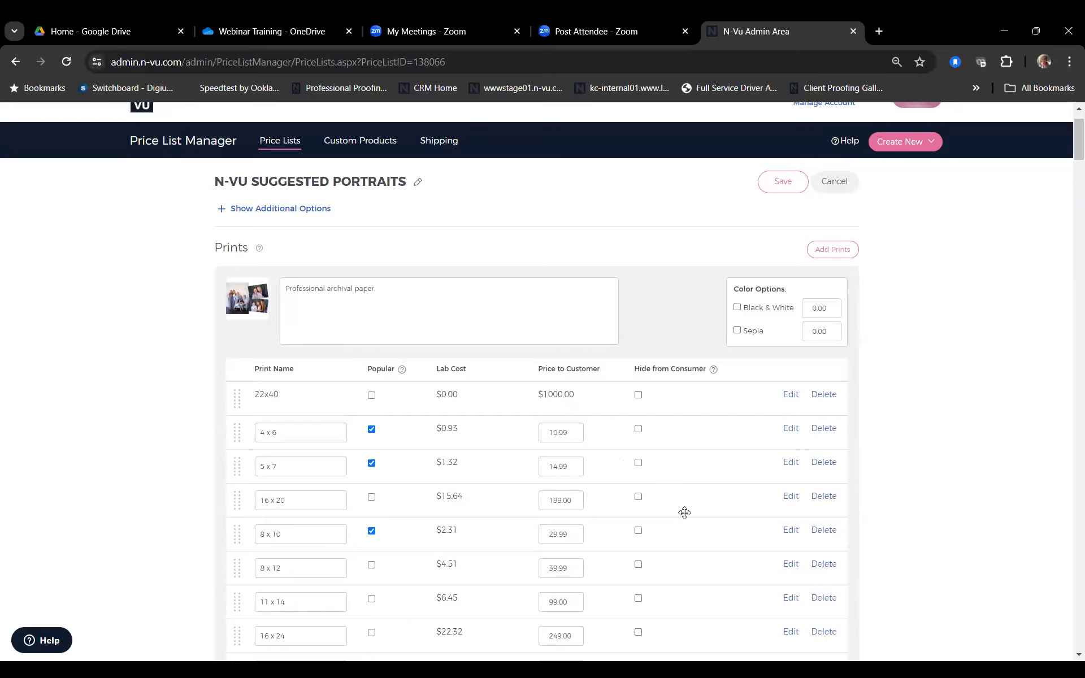
click(832, 184)
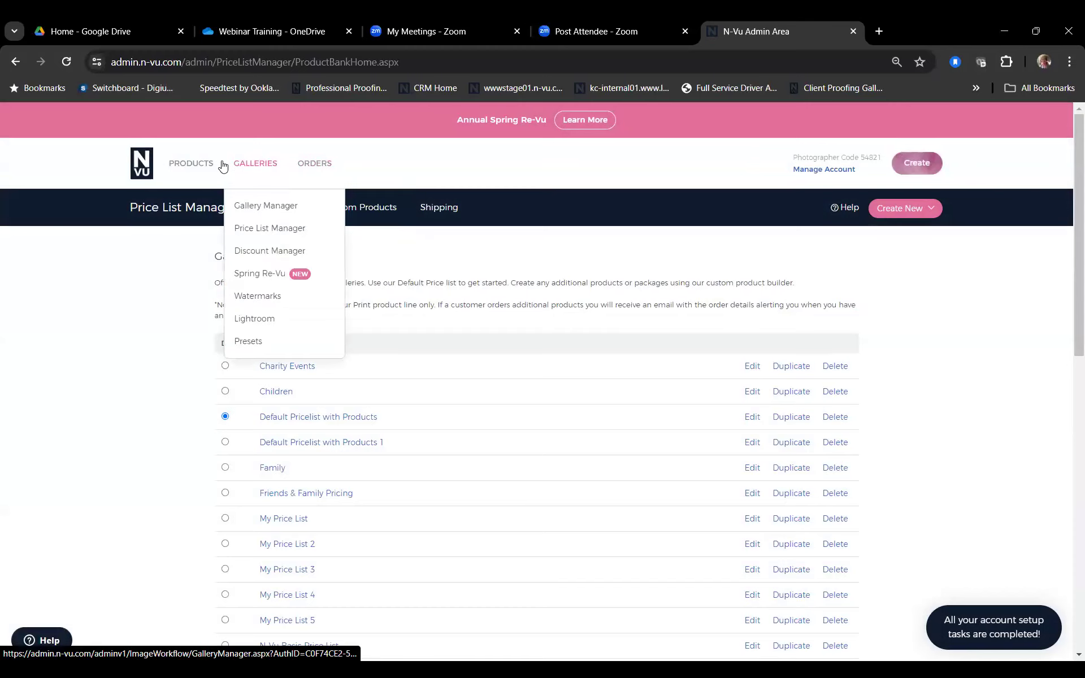
Step: Go back to the admin home page and start a new app in the mobile app builder
mouse_move(158, 168)
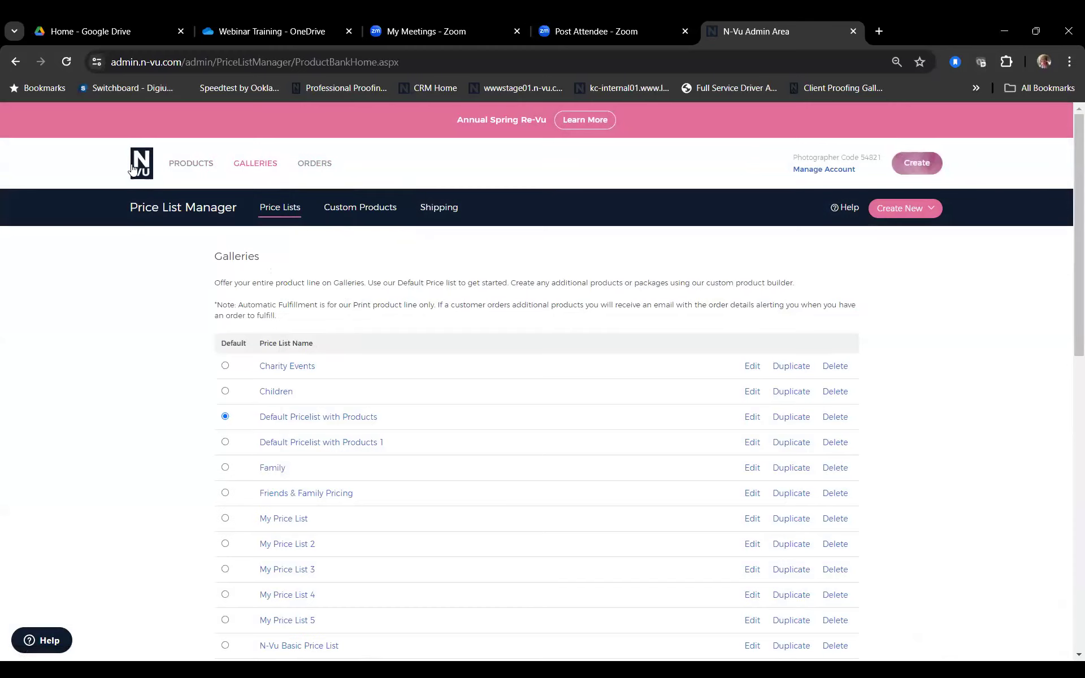
click(145, 170)
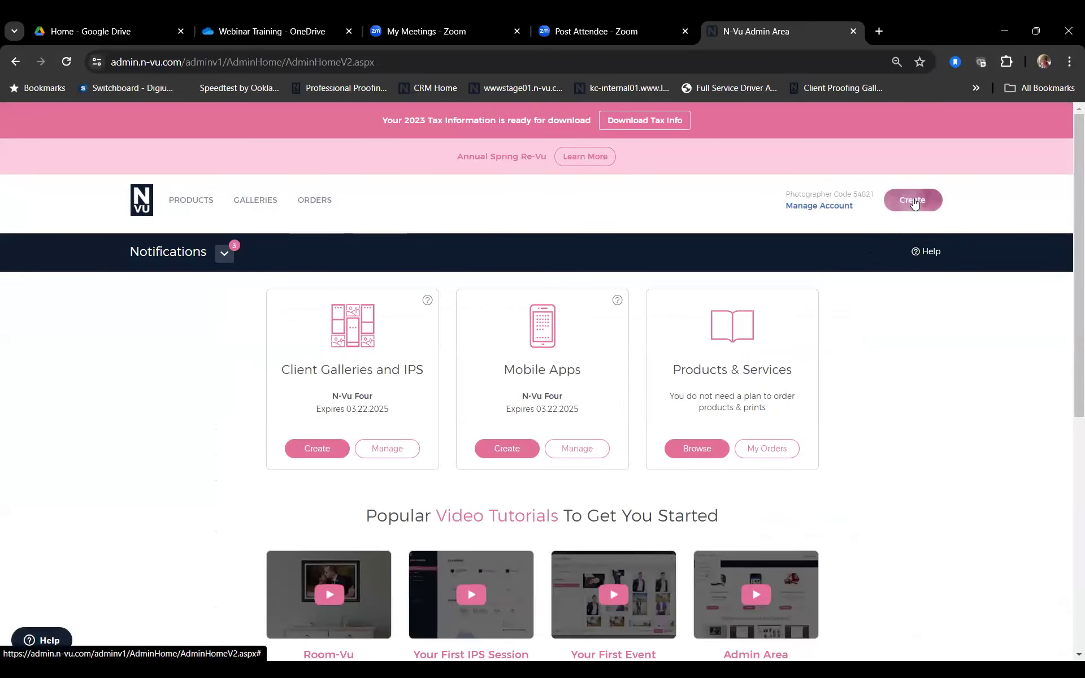
mouse_move(911, 210)
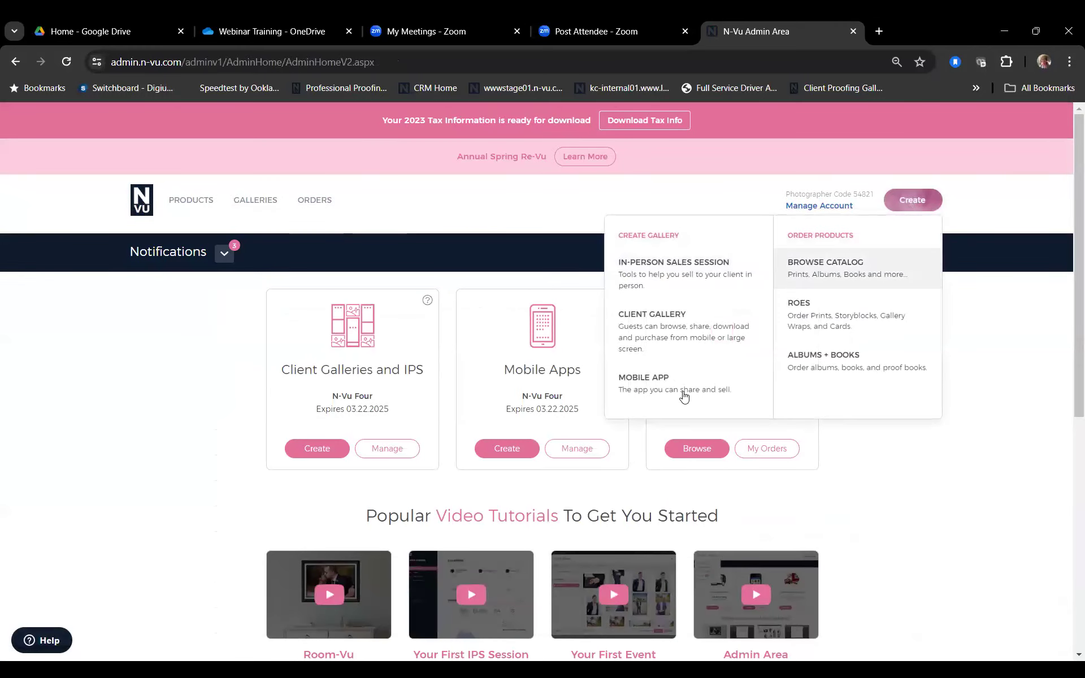
click(684, 392)
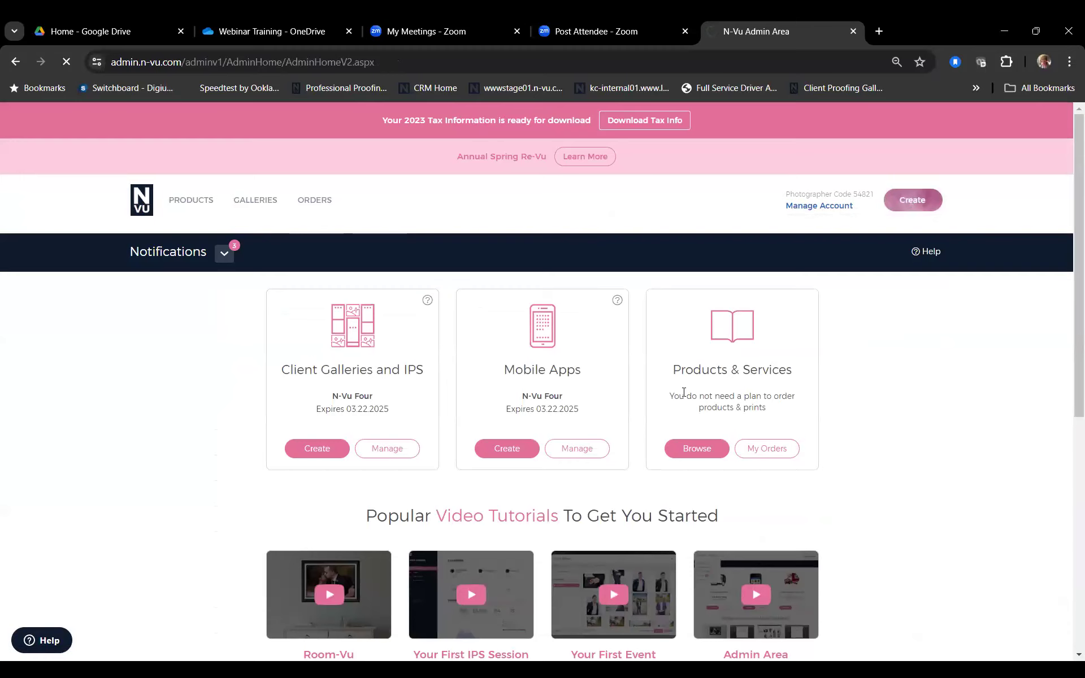
scroll(851, 430, down, 2)
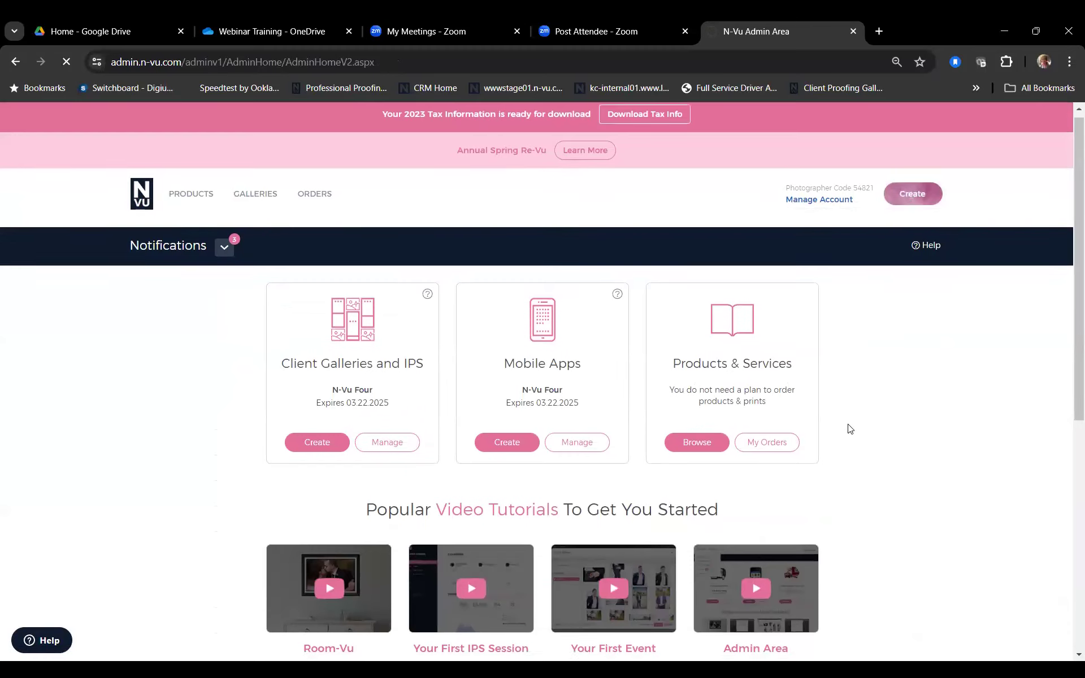
scroll(851, 430, up, 2)
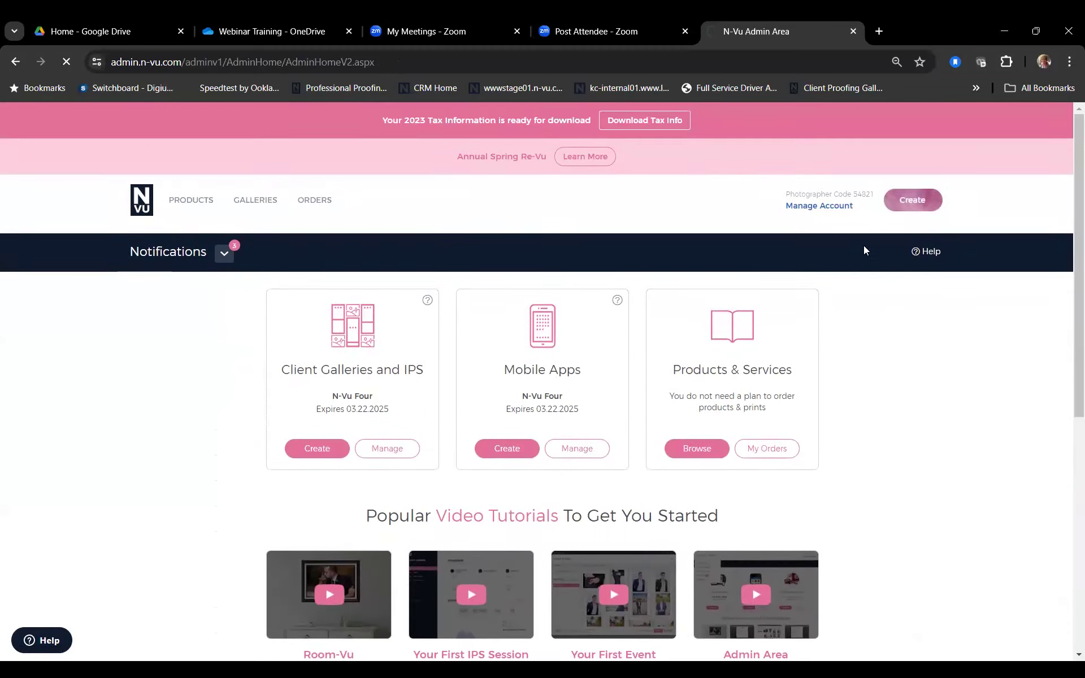
click(912, 199)
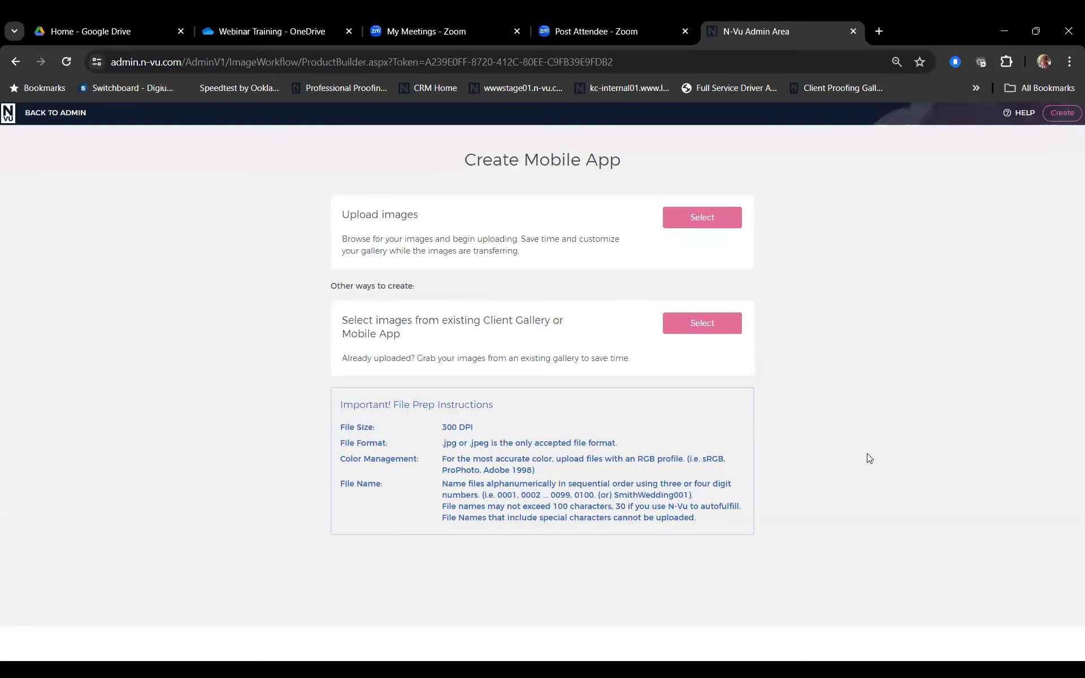
Step: Upload the first eight photos from the folder and continue to the setup form
click(688, 218)
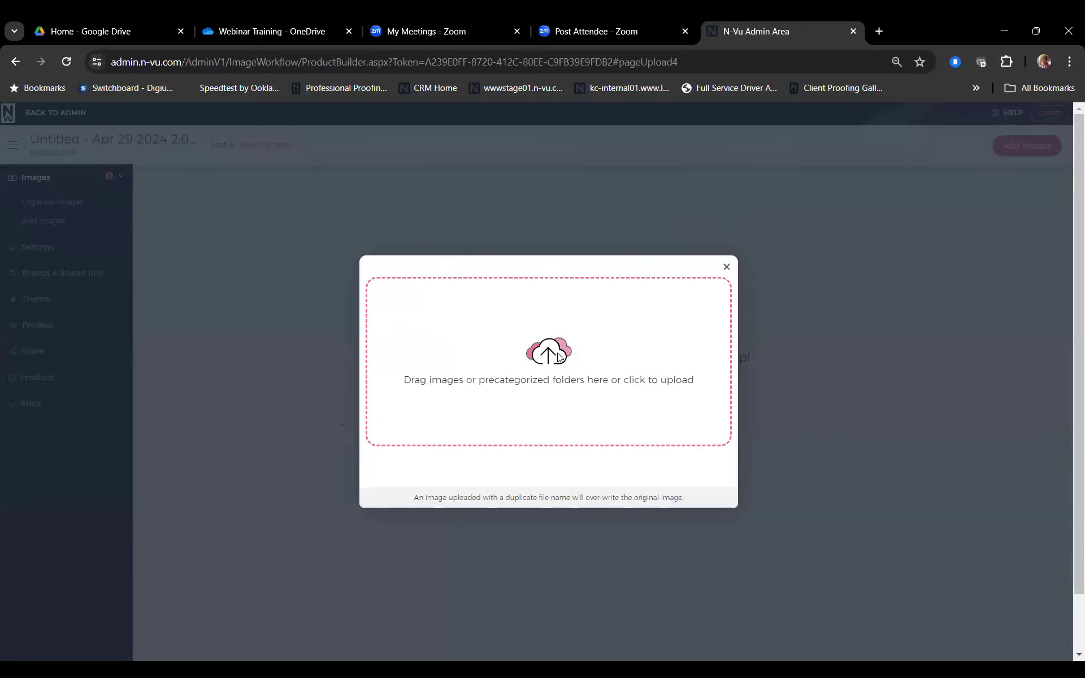
click(558, 357)
click(174, 149)
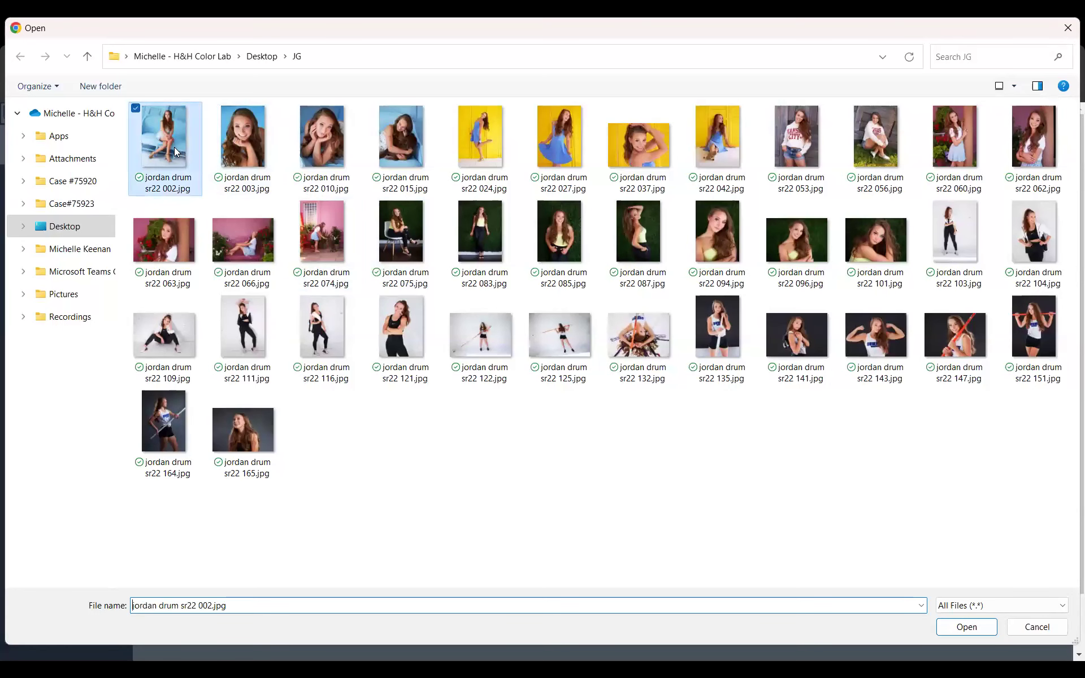
shift+click(711, 165)
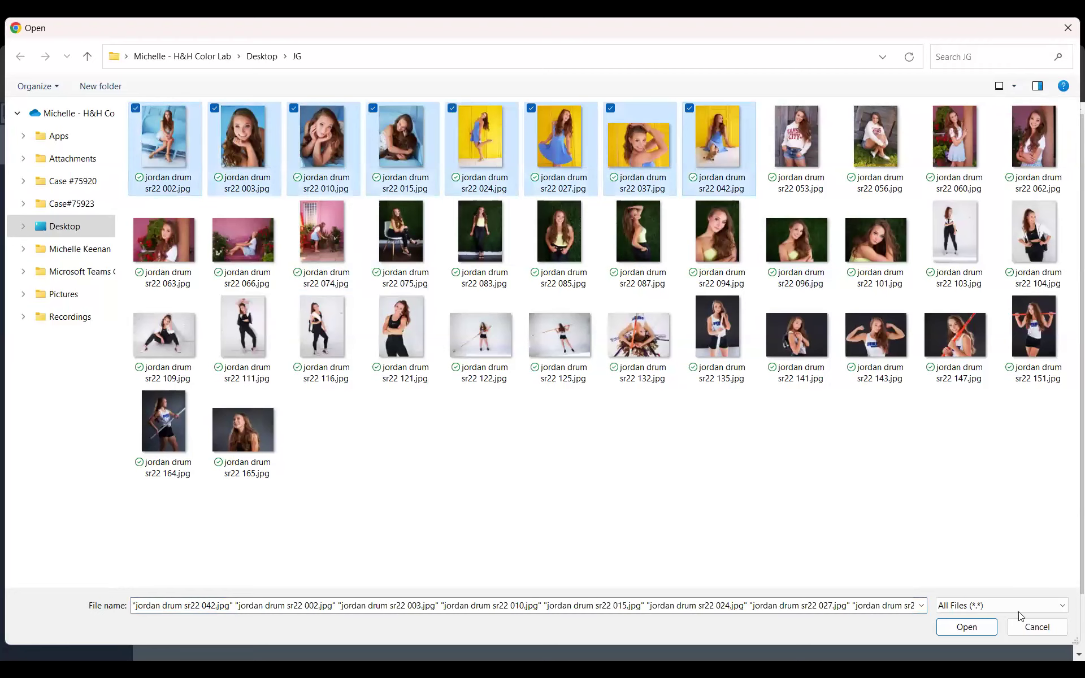
click(968, 629)
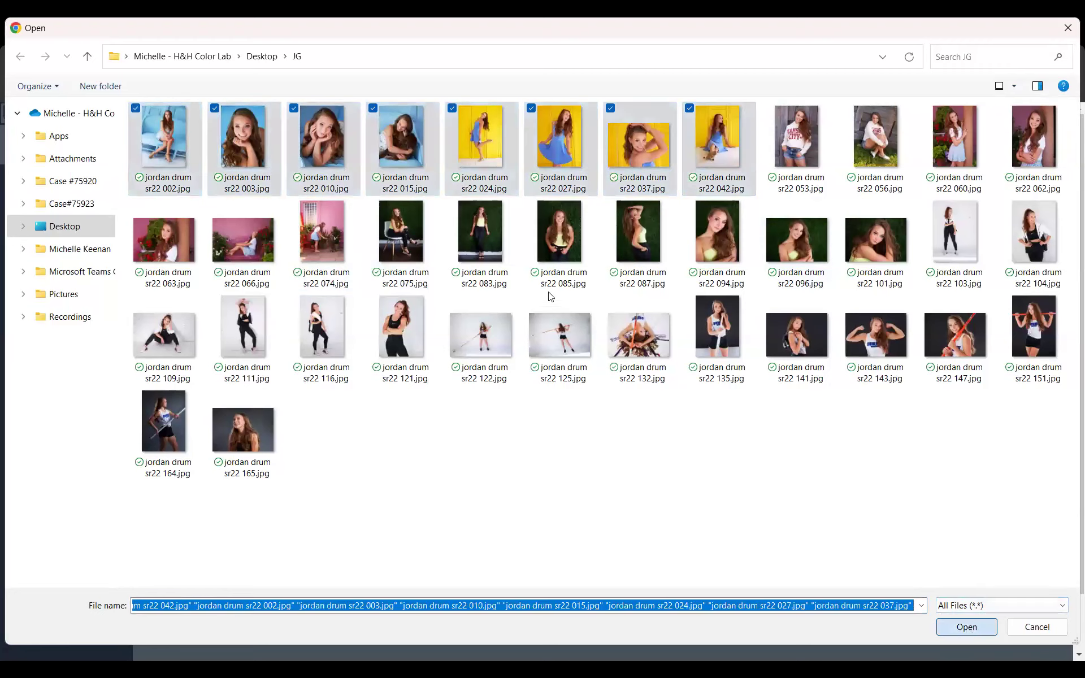
click(730, 498)
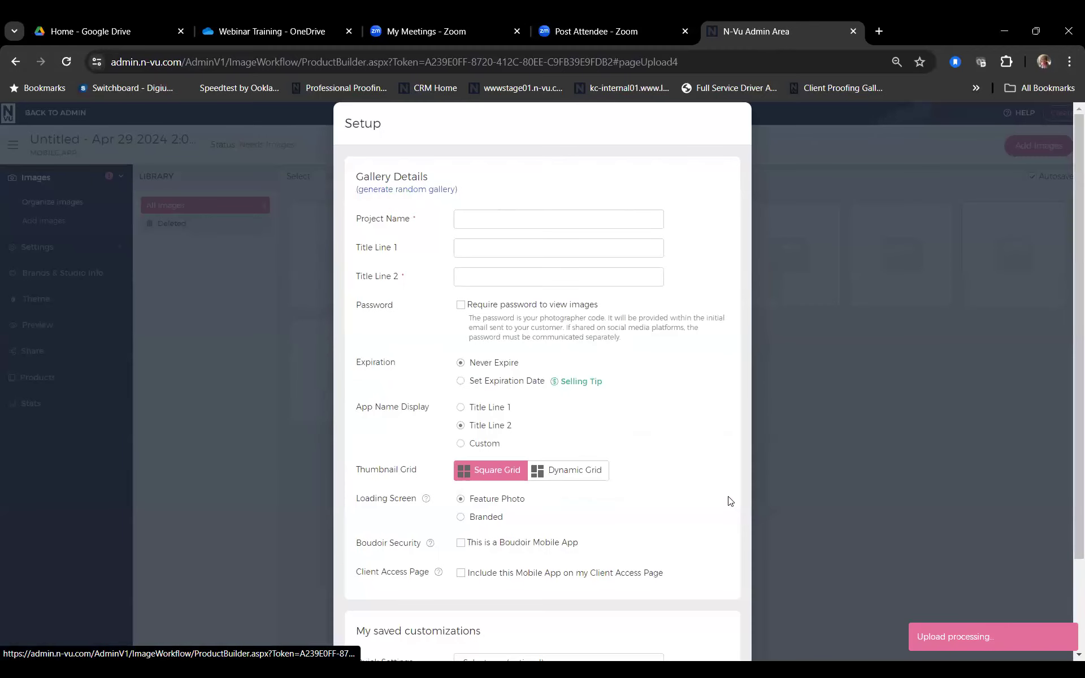
Step: Enter TESTING156 as the Project Name and the subject's first name as Title Line 2
scroll(496, 224, down, 2)
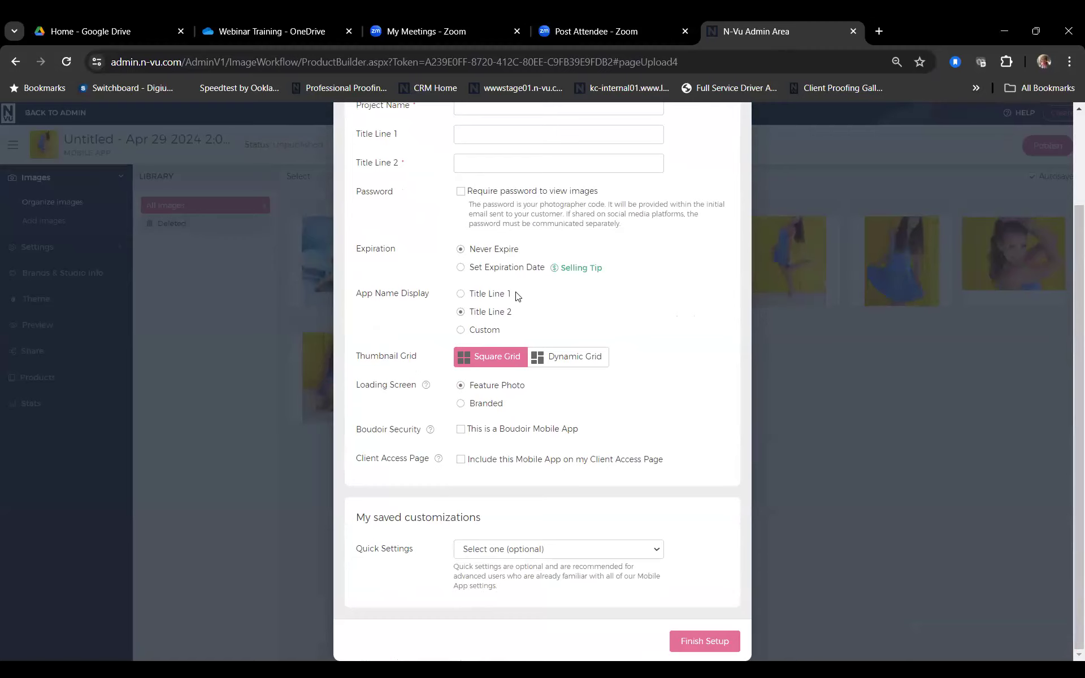
scroll(645, 331, up, 2)
scroll(647, 332, down, 1)
scroll(648, 332, down, 2)
scroll(611, 421, up, 2)
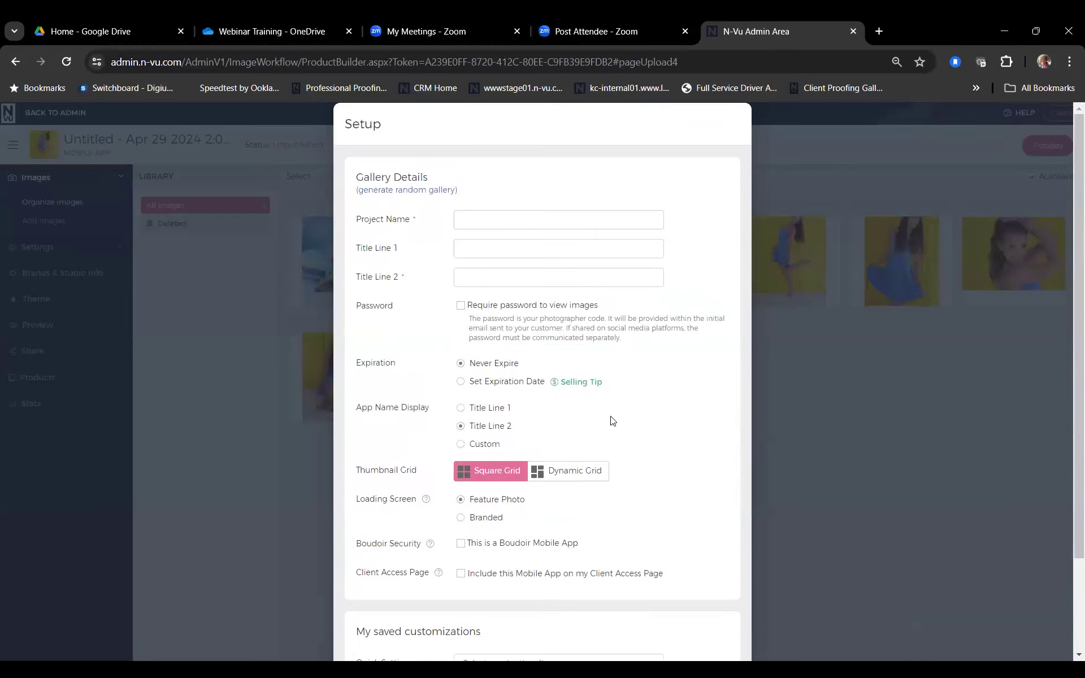
scroll(611, 421, down, 2)
scroll(565, 339, up, 2)
click(486, 218)
text(TEST)
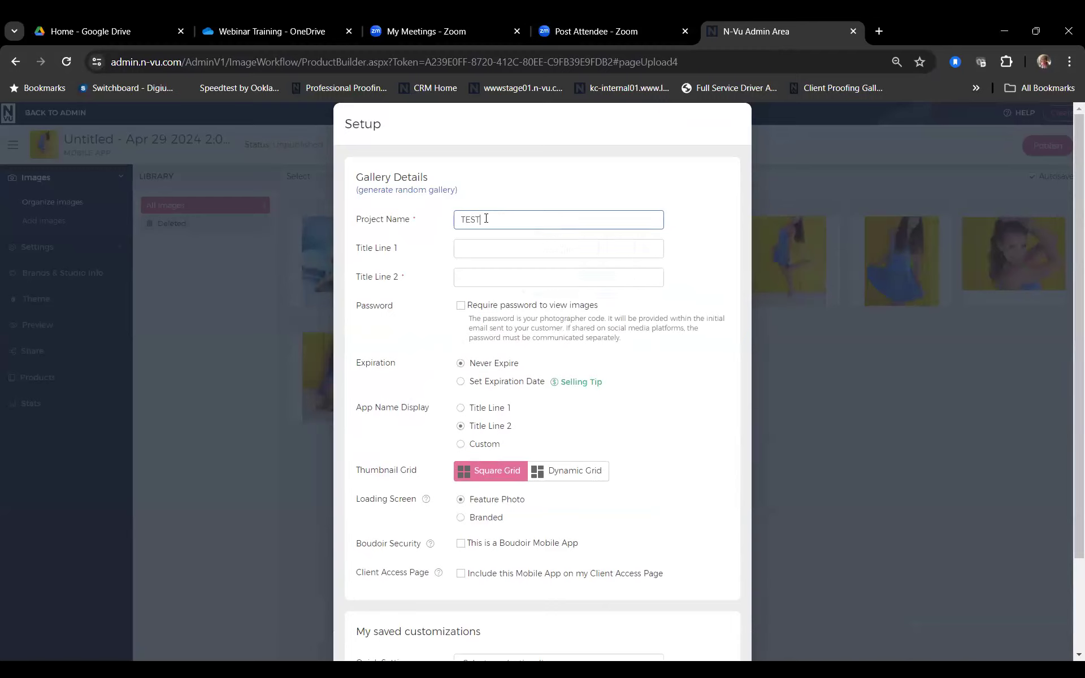
text(ING156)
click(487, 278)
text(Jordan)
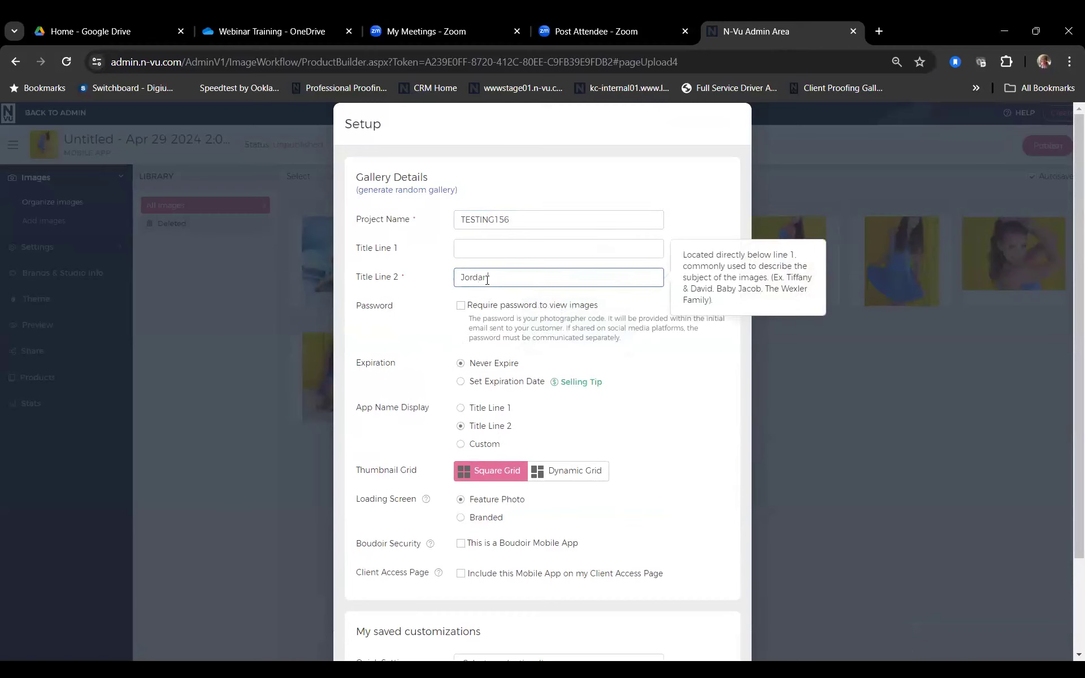
Step: Choose a Dynamic Grid layout and a Branded loading screen, then finish the setup
scroll(473, 325, down, 2)
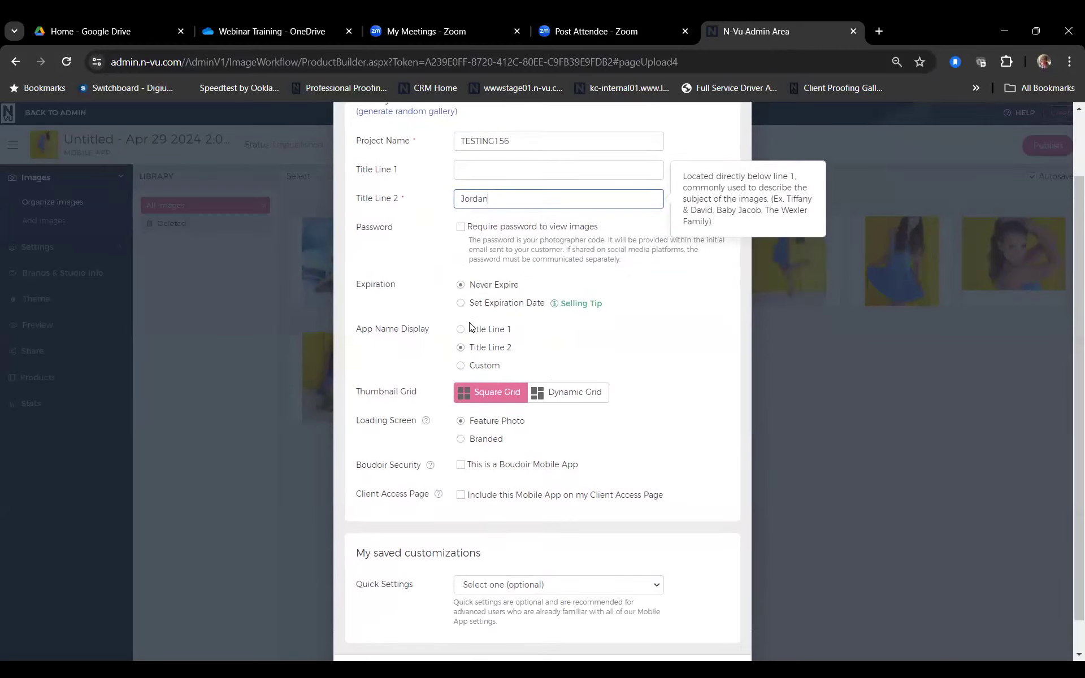
scroll(472, 327, down, 1)
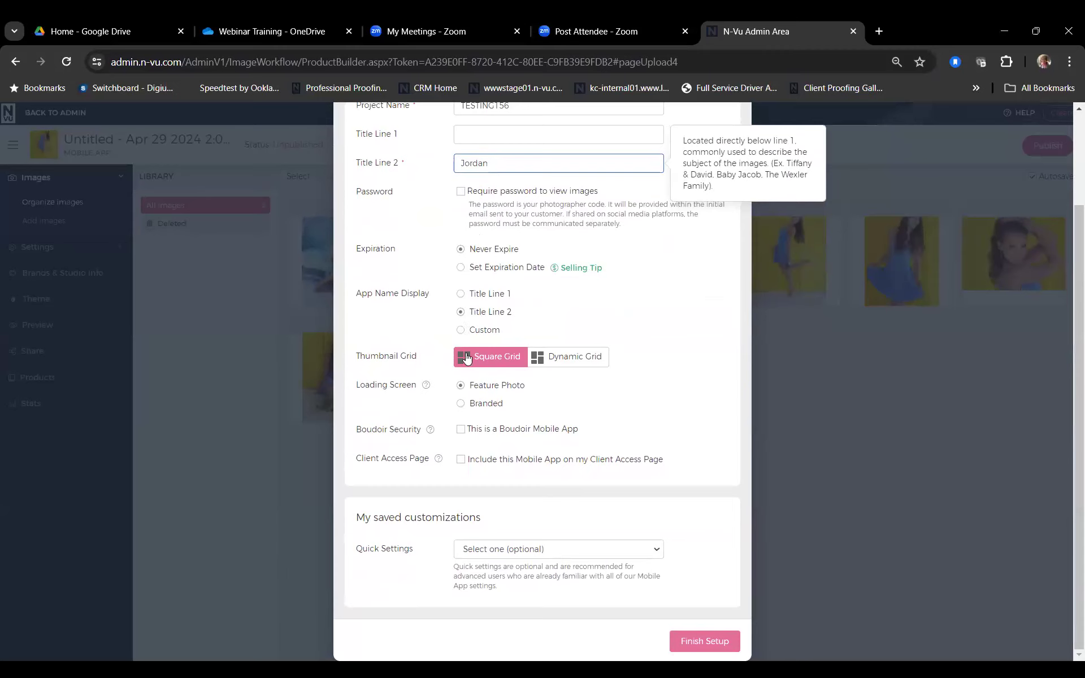
click(557, 360)
click(557, 360)
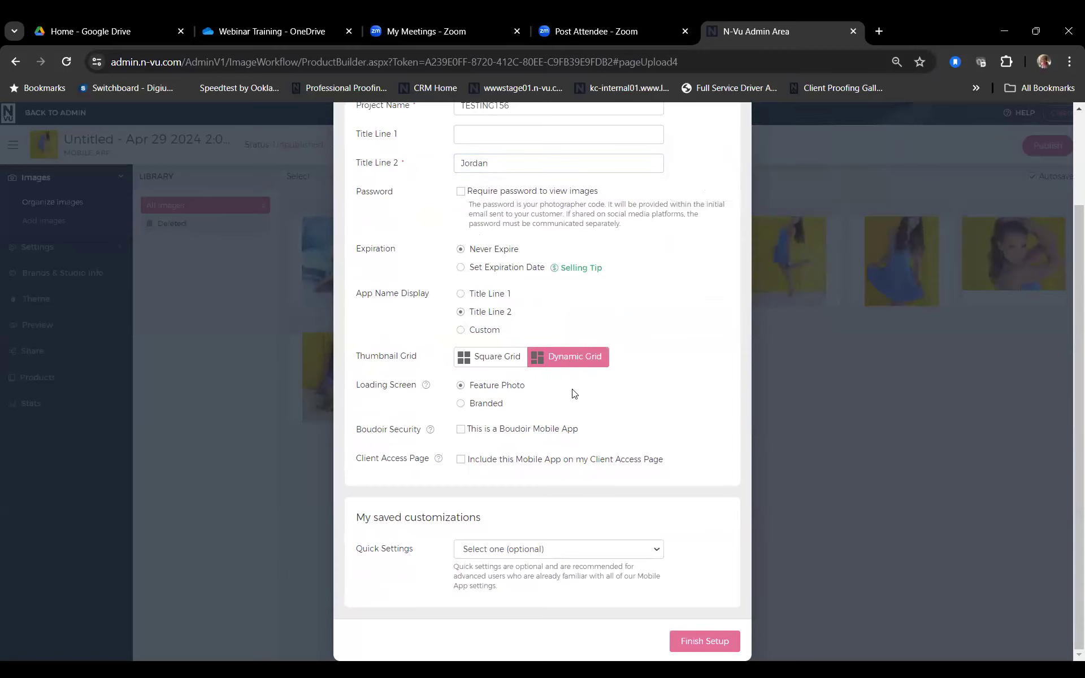
click(461, 404)
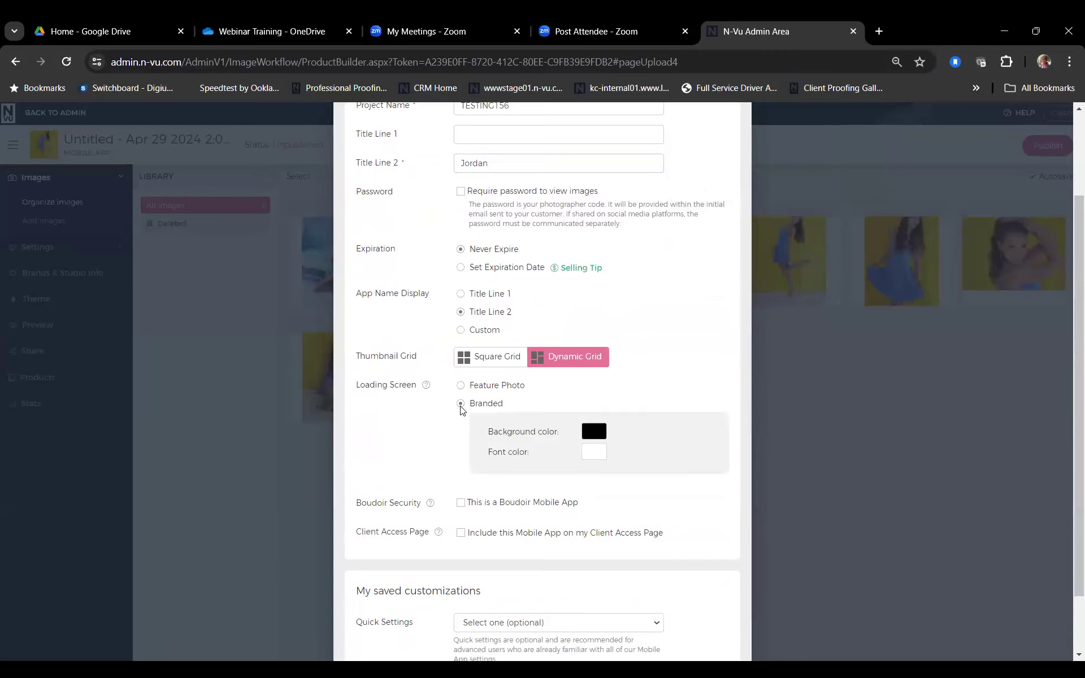
scroll(501, 427, down, 1)
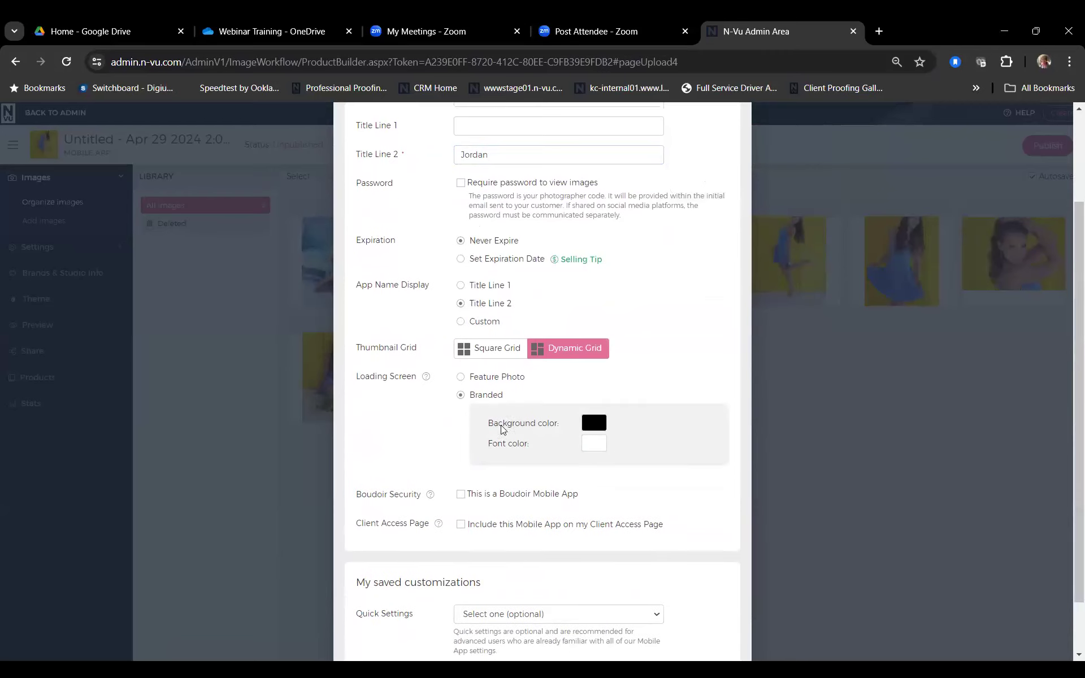
scroll(501, 429, down, 1)
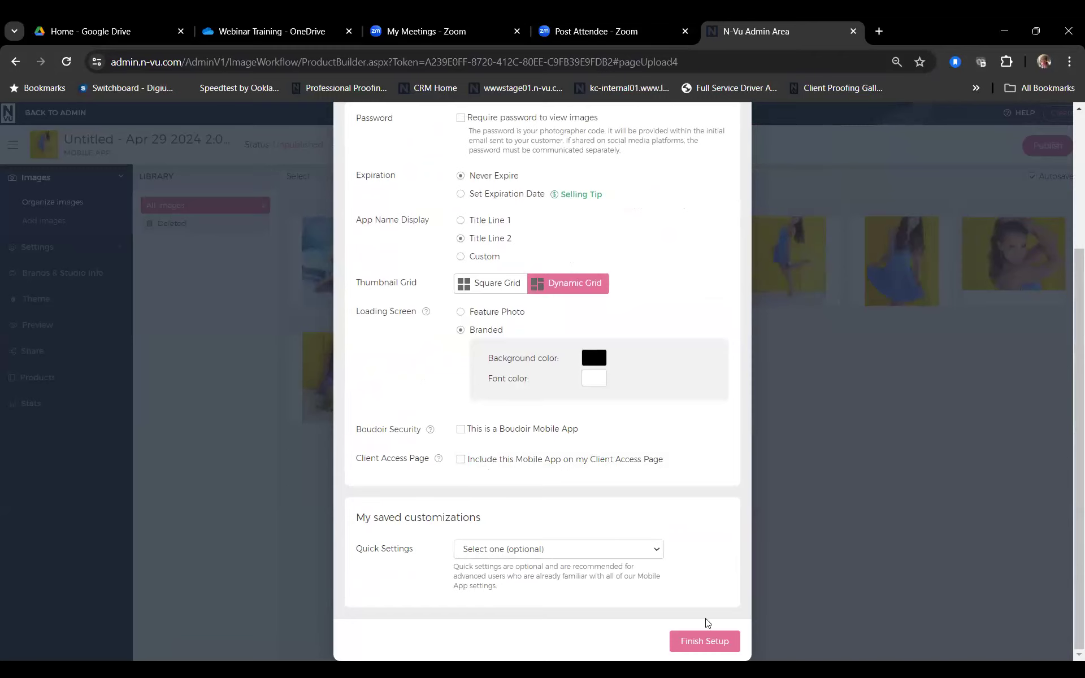
click(699, 641)
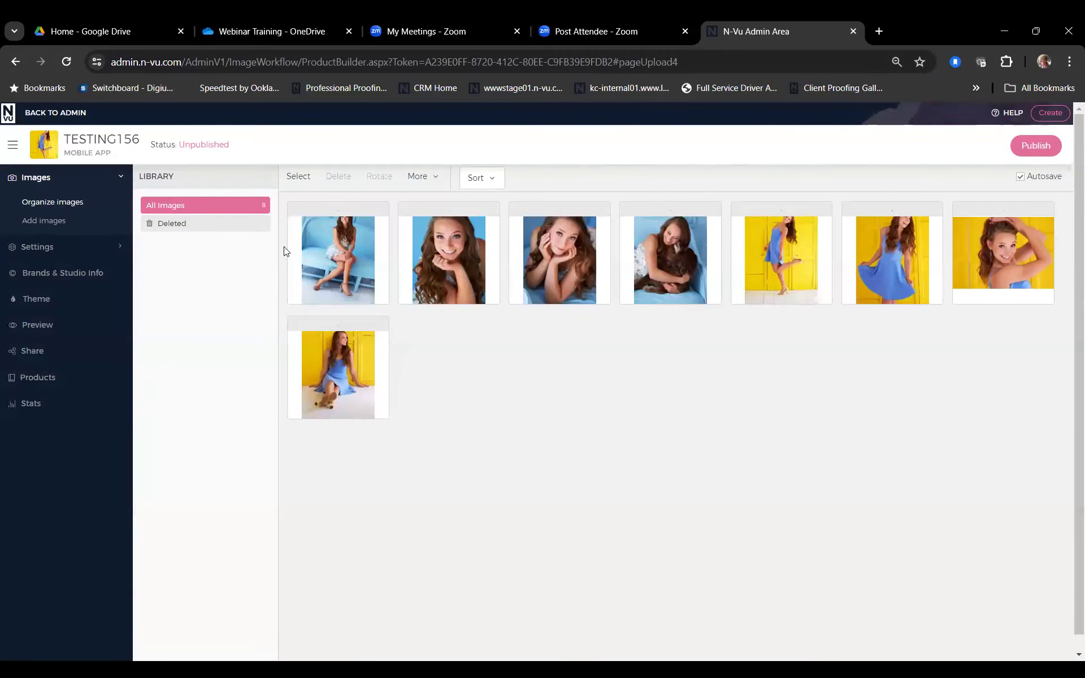
Step: Review the Gallery Details, Access & Security and Purchasing settings of the app
click(55, 248)
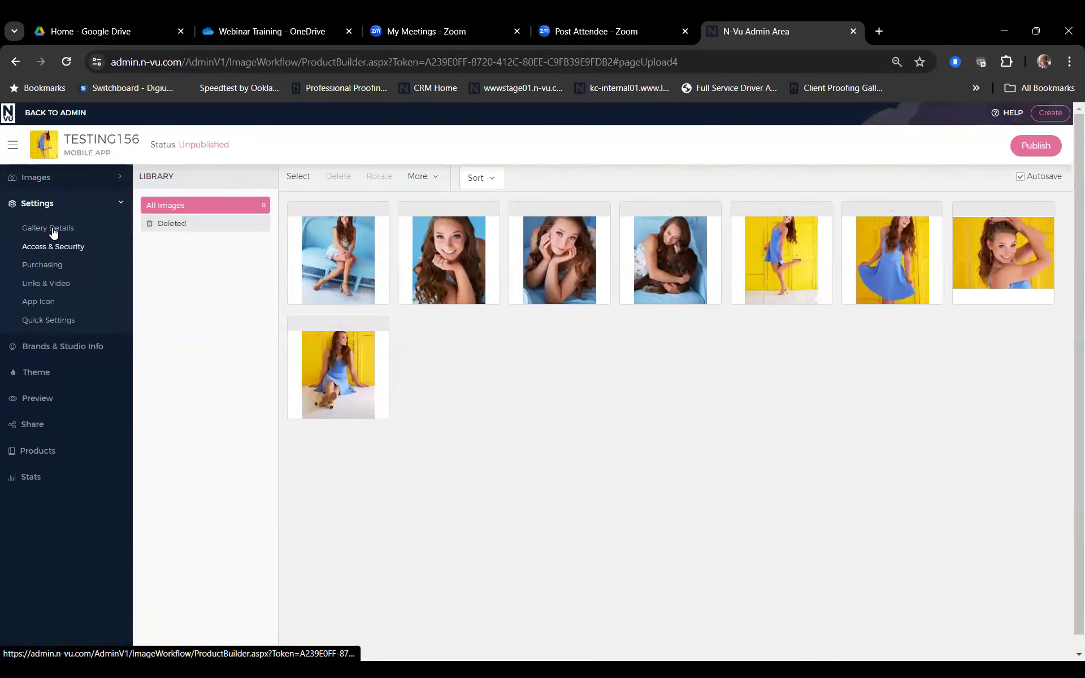
click(52, 229)
click(53, 247)
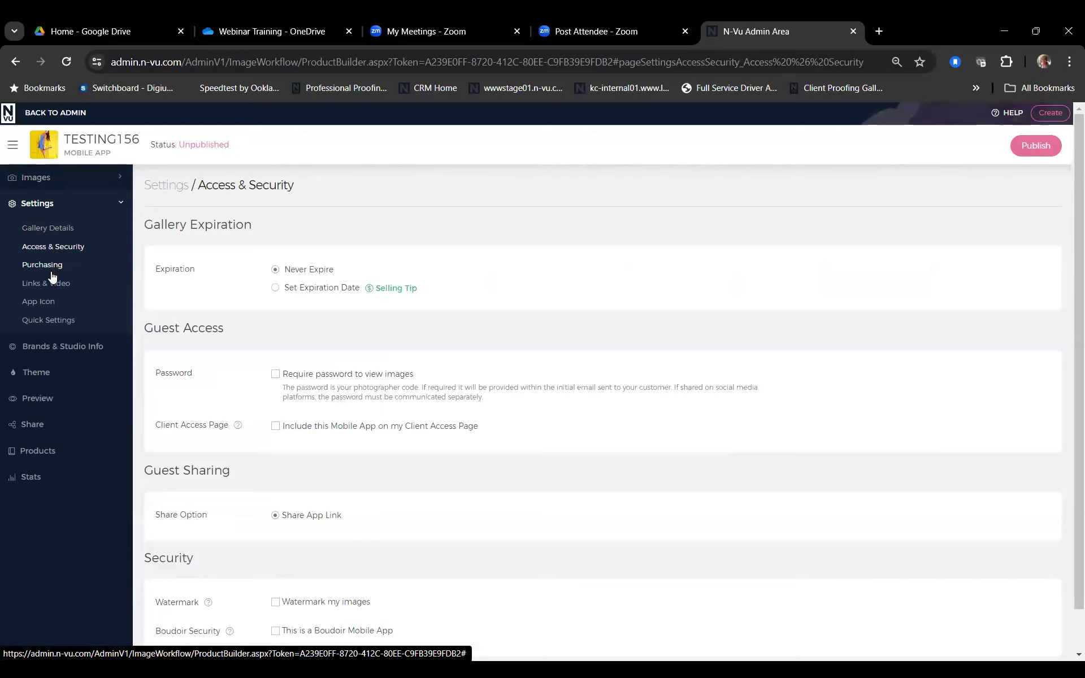
click(51, 271)
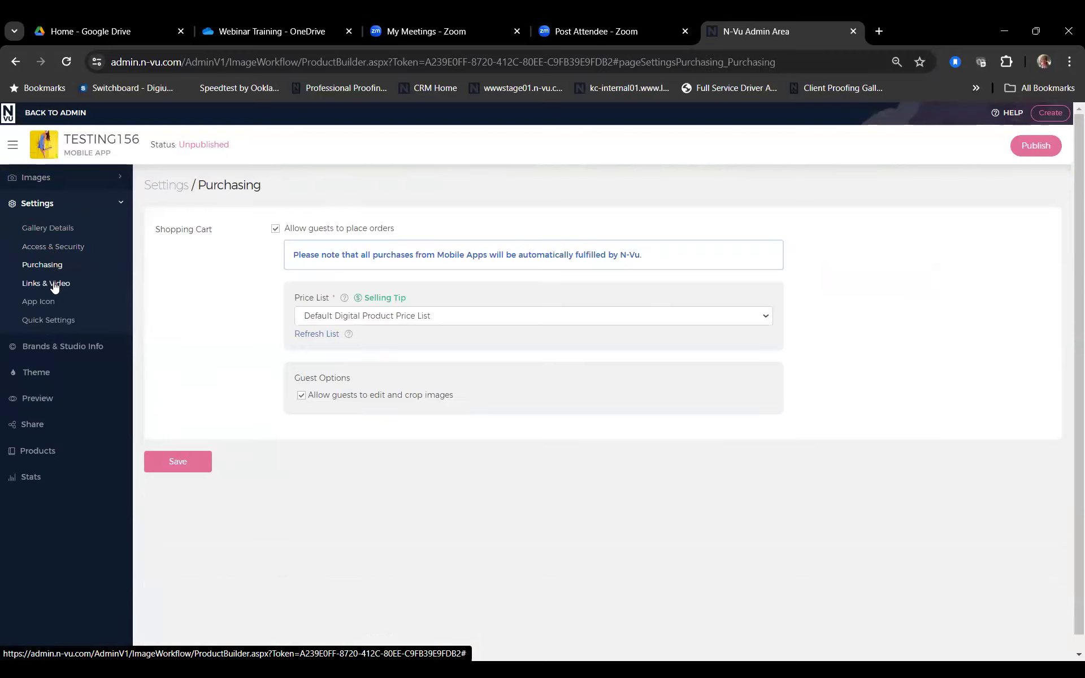
click(53, 249)
scroll(322, 468, down, 1)
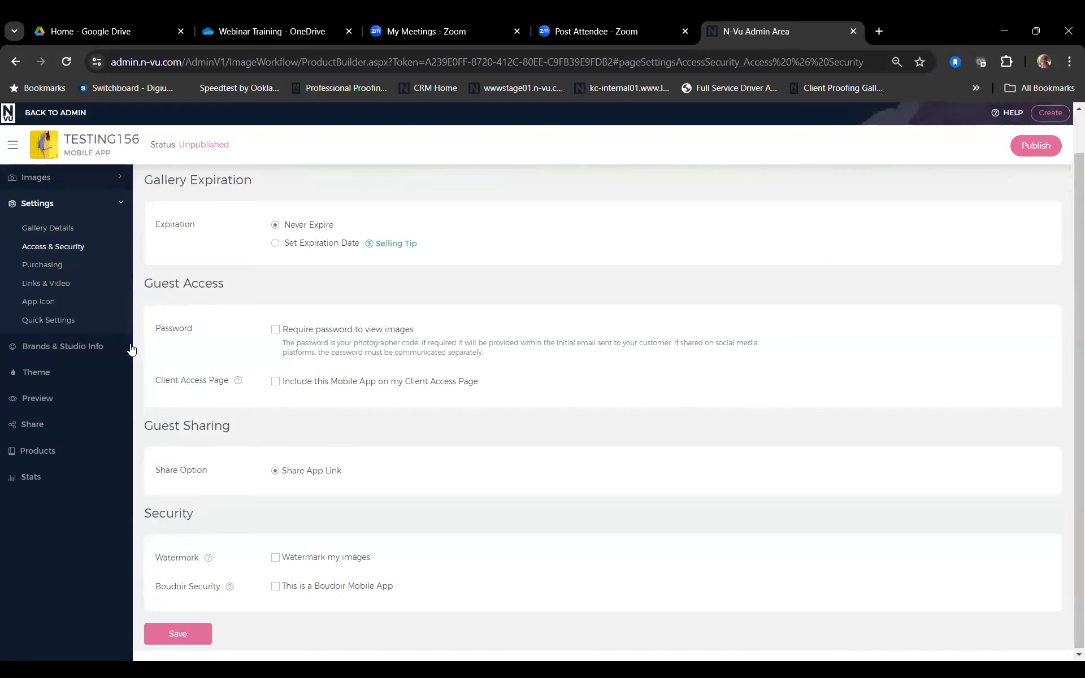
Step: Make the N-Vu logo the app icon, stay on the page, and publish TESTING156
click(48, 302)
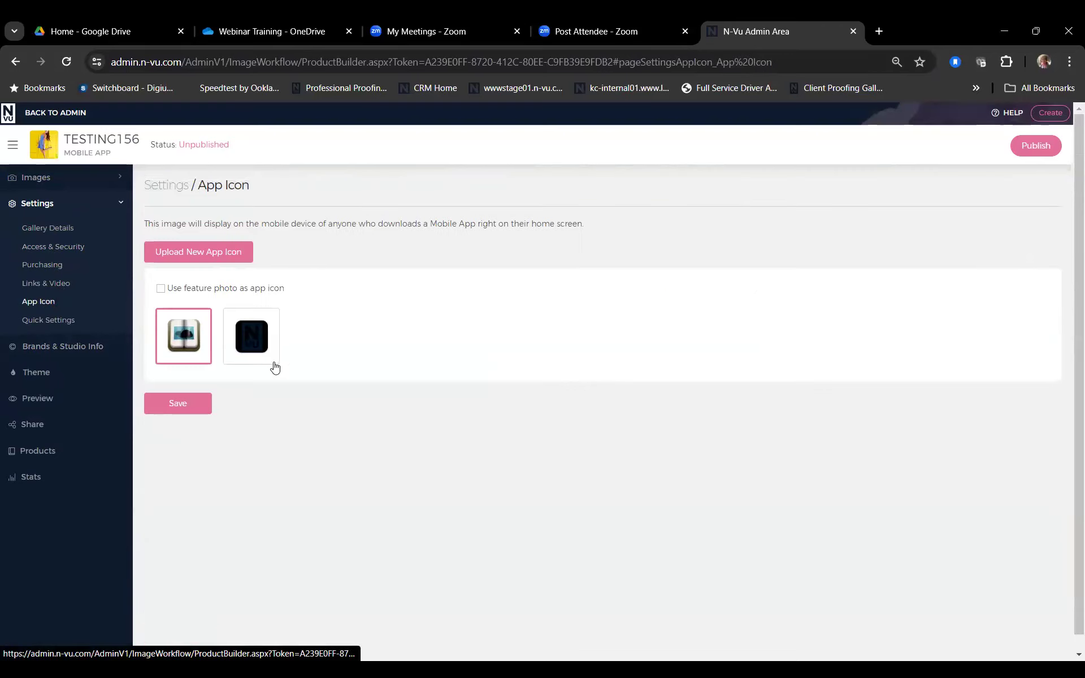
click(161, 289)
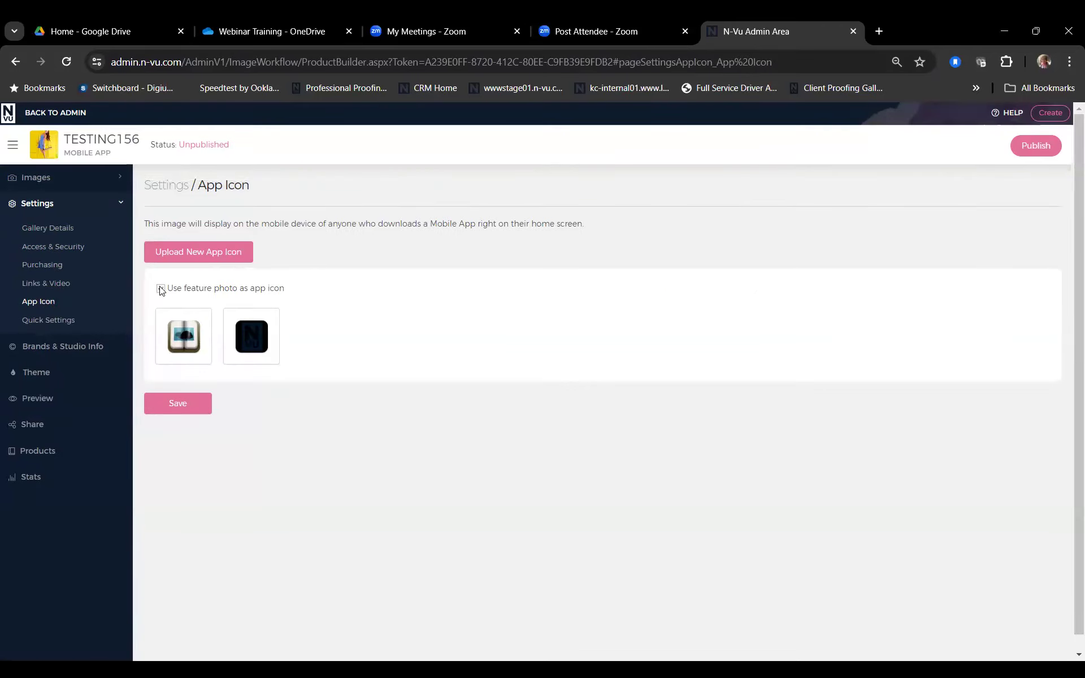
click(260, 347)
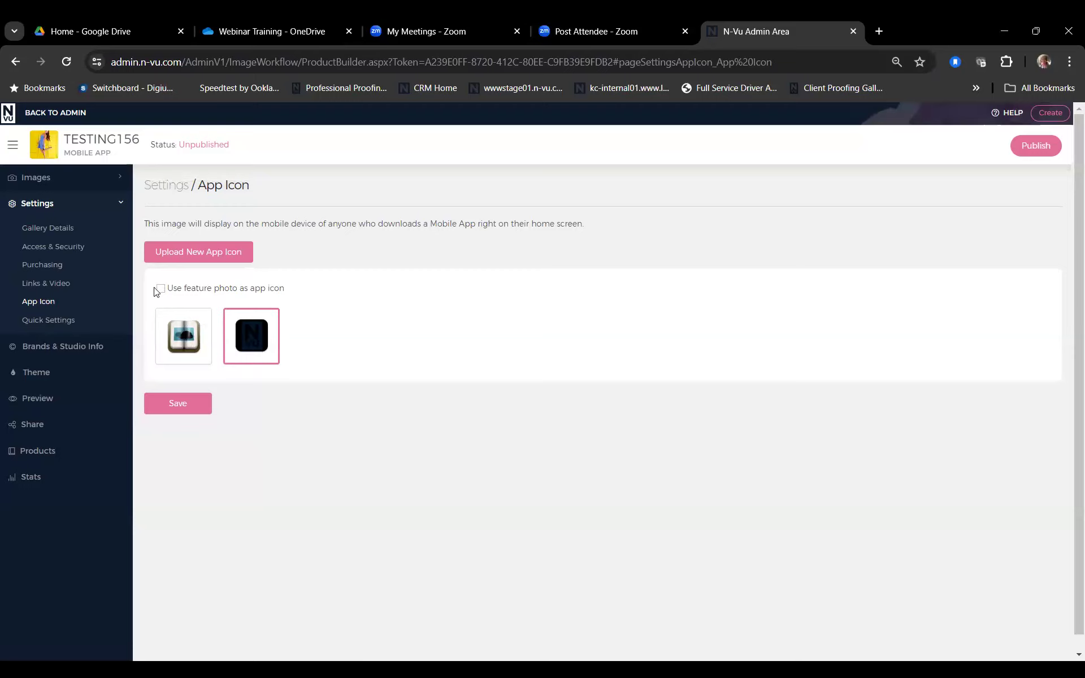
click(66, 348)
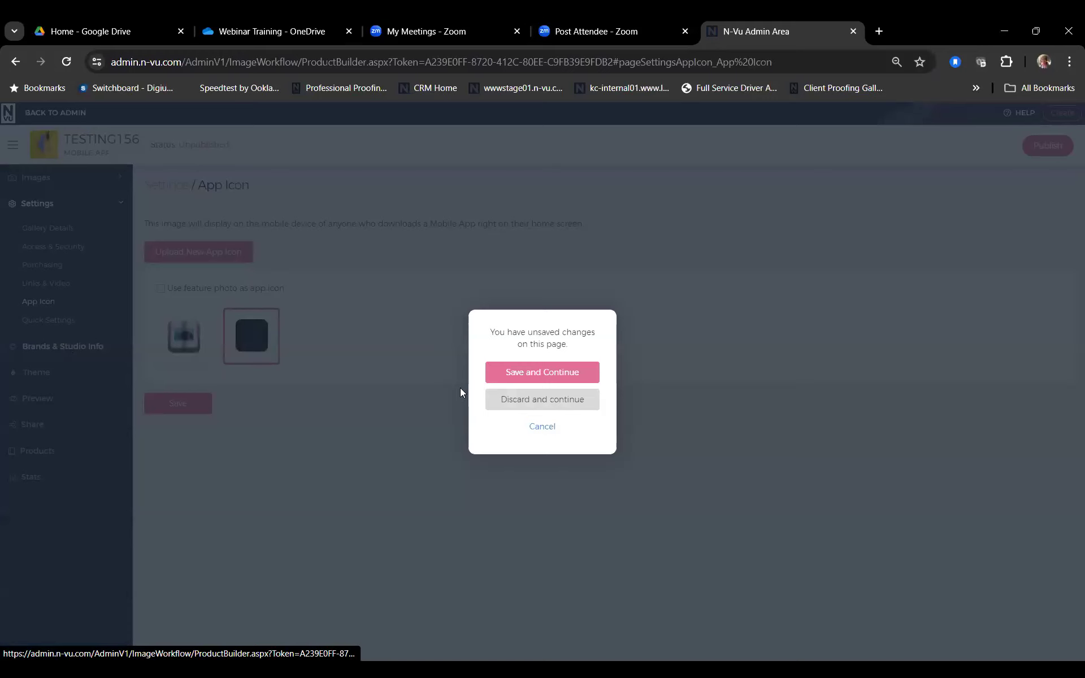
click(535, 427)
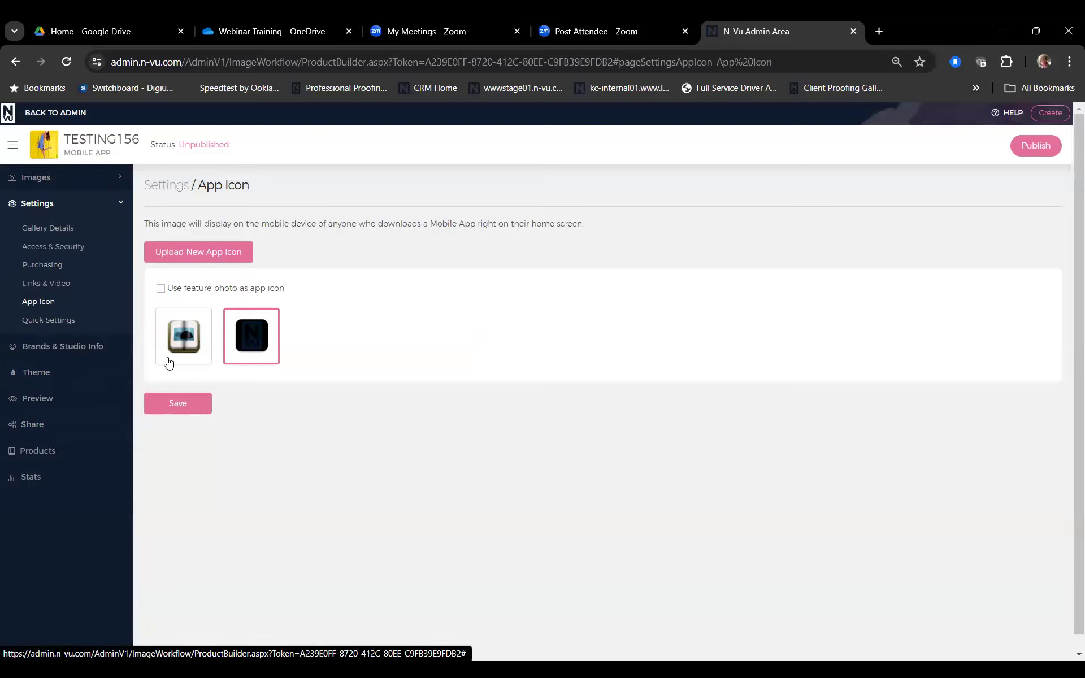
click(1028, 147)
click(514, 384)
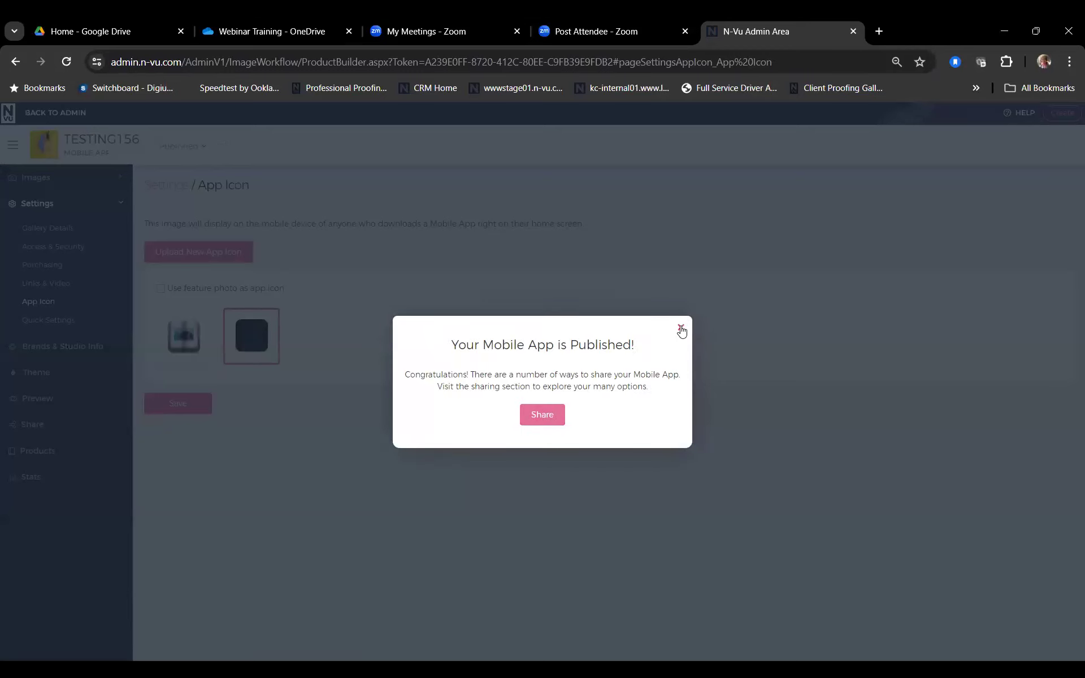
Step: Open the published app's sharing options, then return to Gallery Manager to check the TESTING156 entry
click(545, 416)
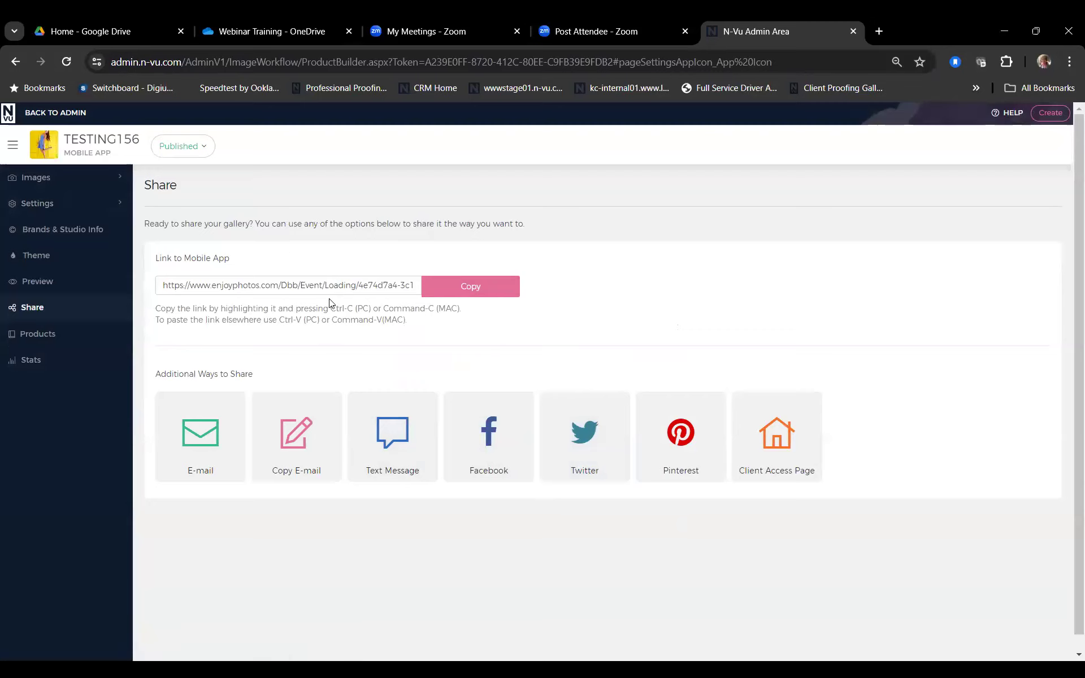
click(46, 116)
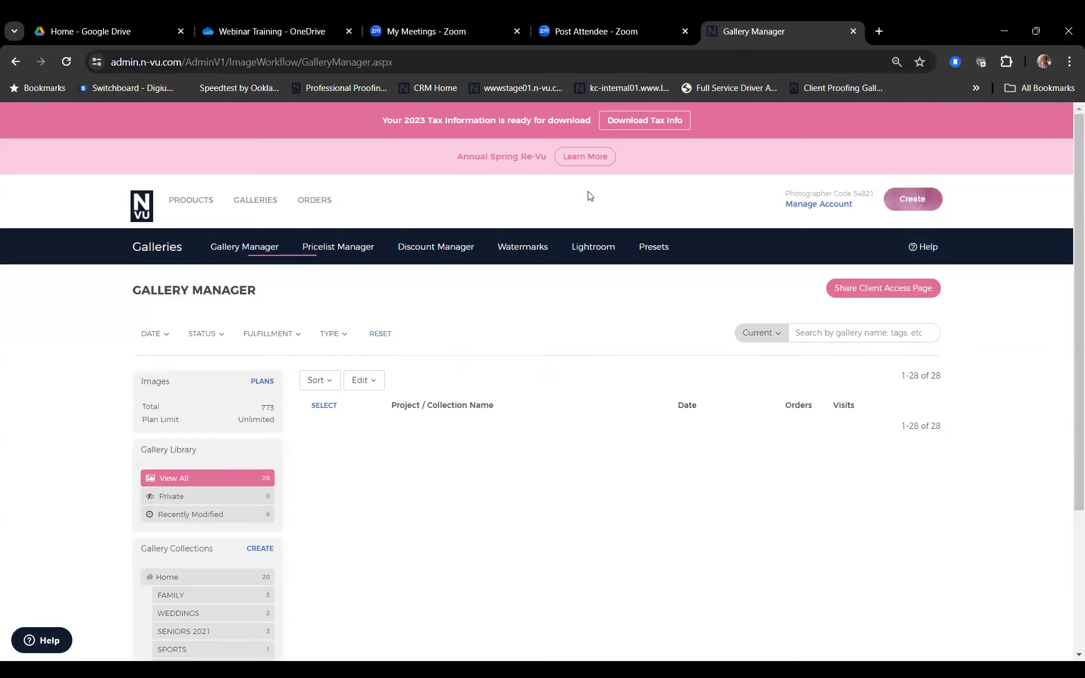
scroll(601, 313, down, 3)
scroll(601, 313, up, 3)
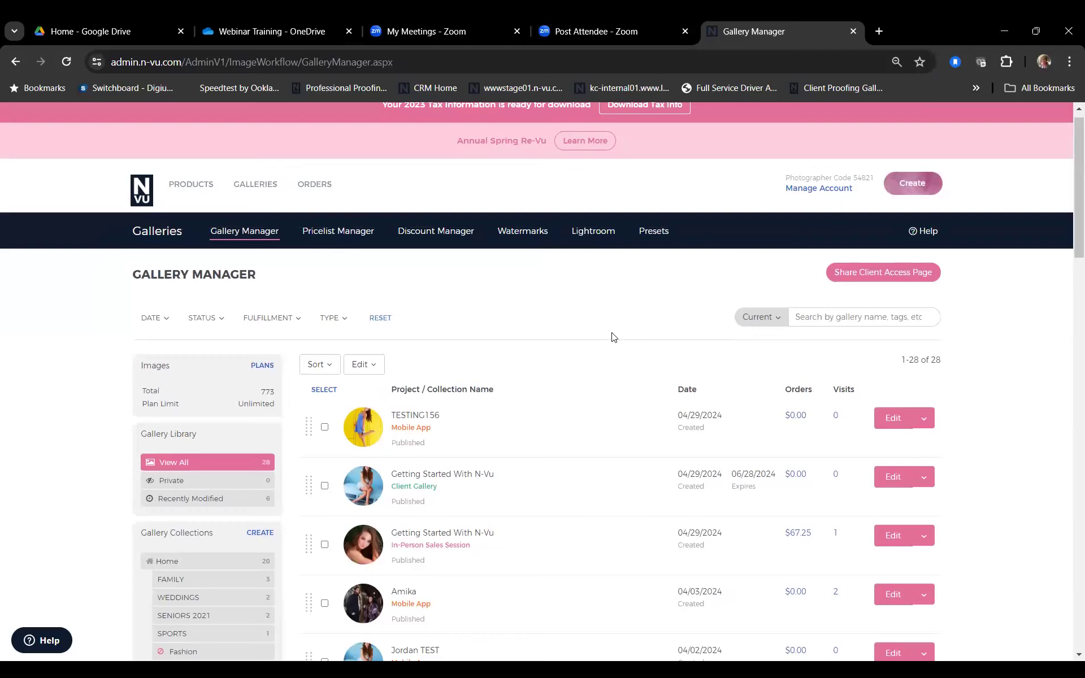
scroll(615, 338, up, 1)
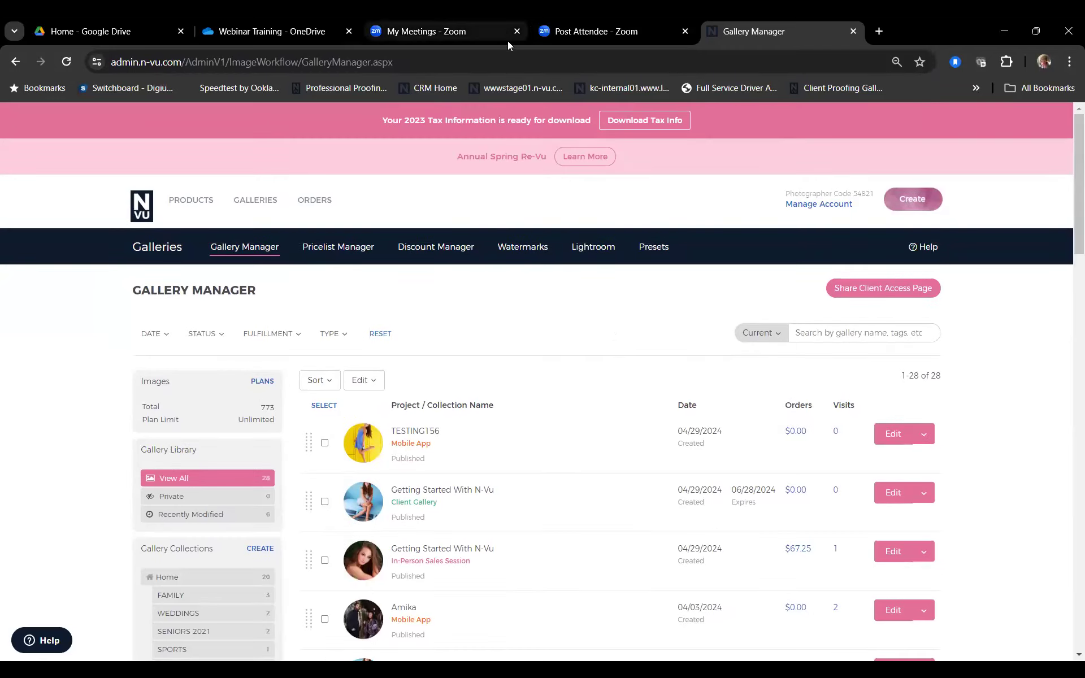